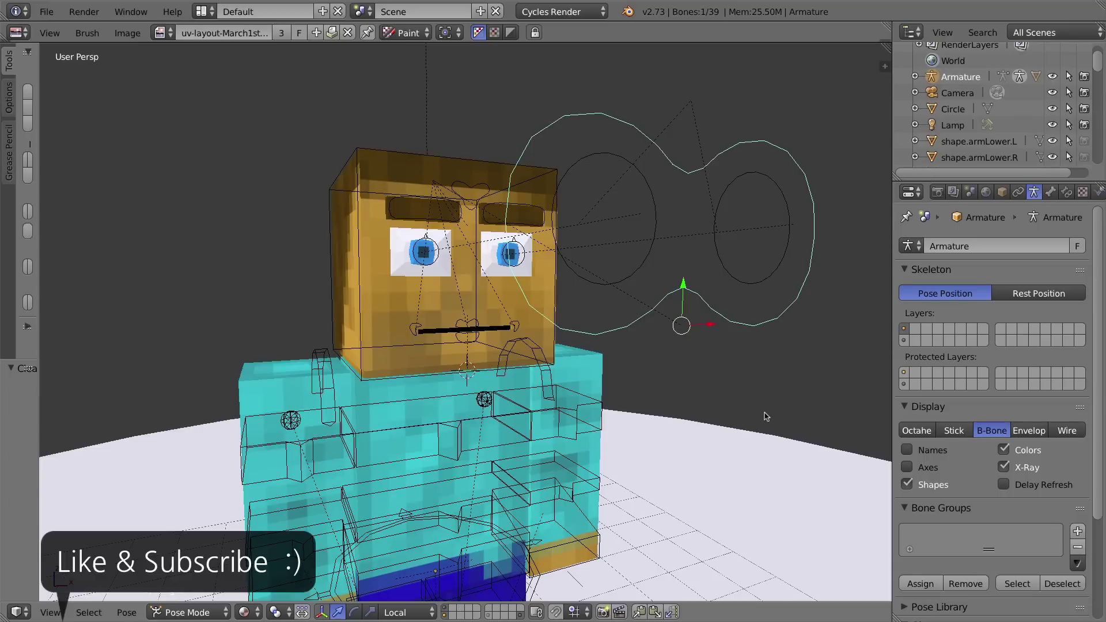
Try moving the eyeTarget bone in several directions to test the character's gaze and brows.
key("g")
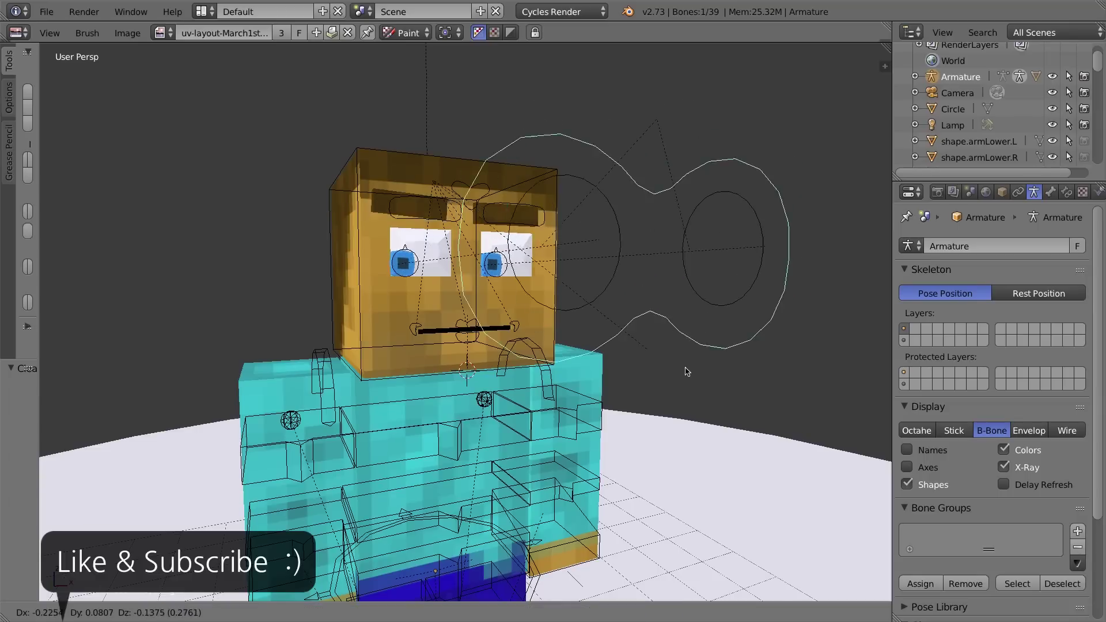
right_click(764, 314)
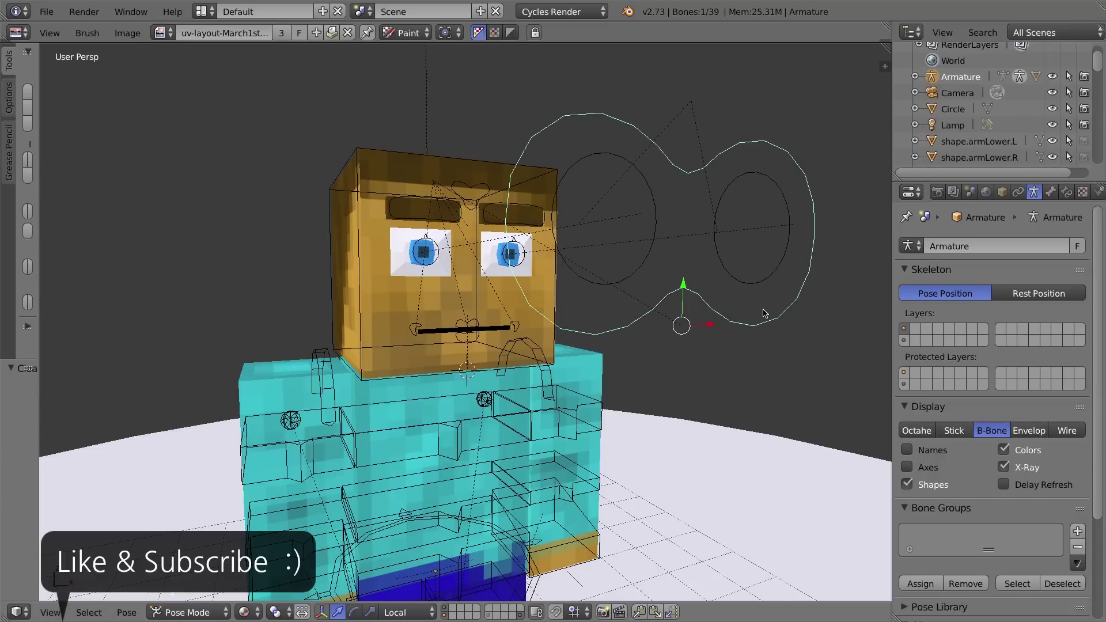
key("g")
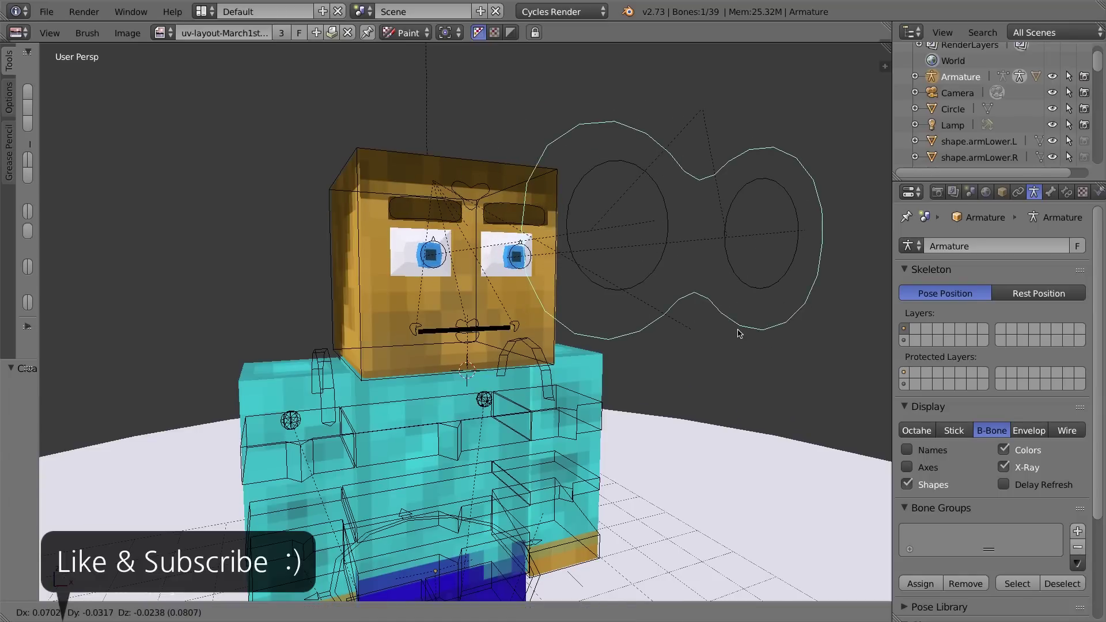
right_click(763, 312)
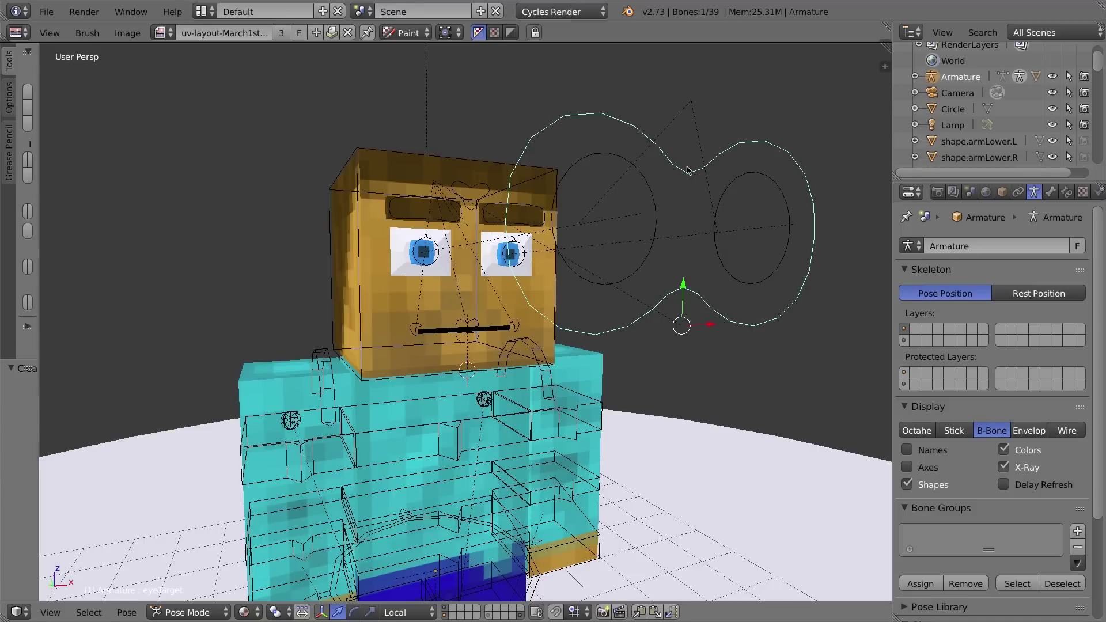
key("g")
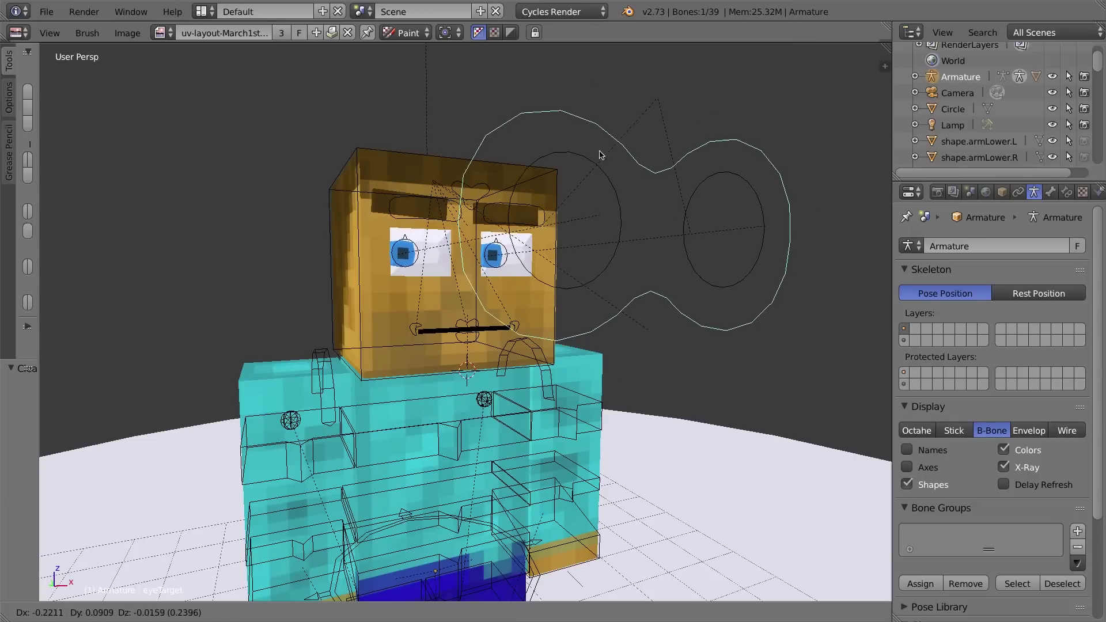
right_click(633, 138)
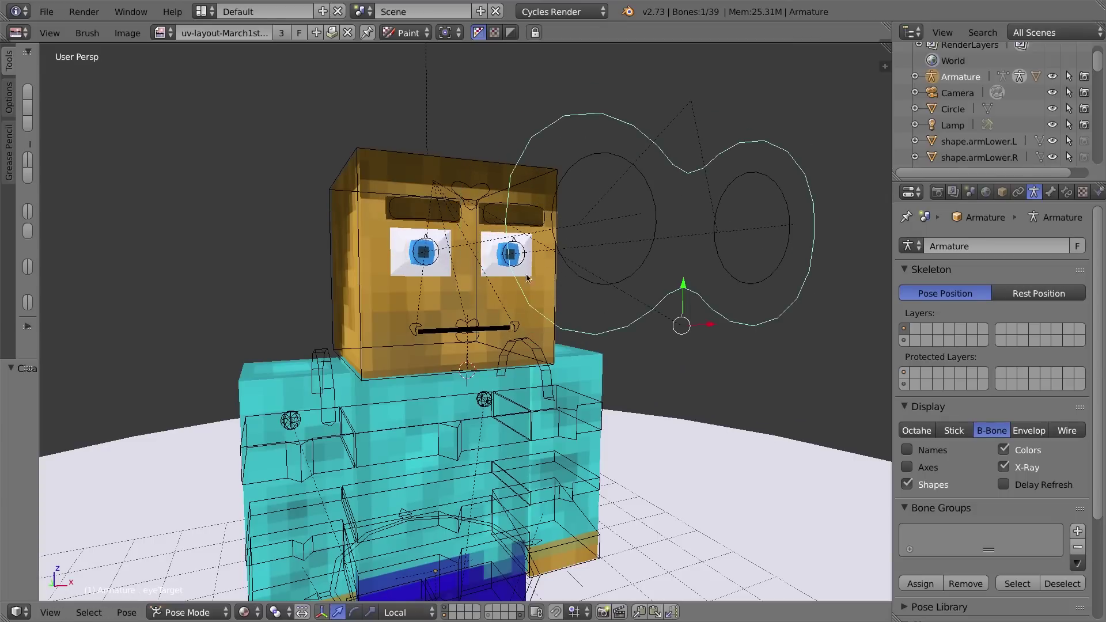
Try raising and lowering the eyebrow-shaped control bone to test the surprised and miffed brow poses.
right_click(408, 204)
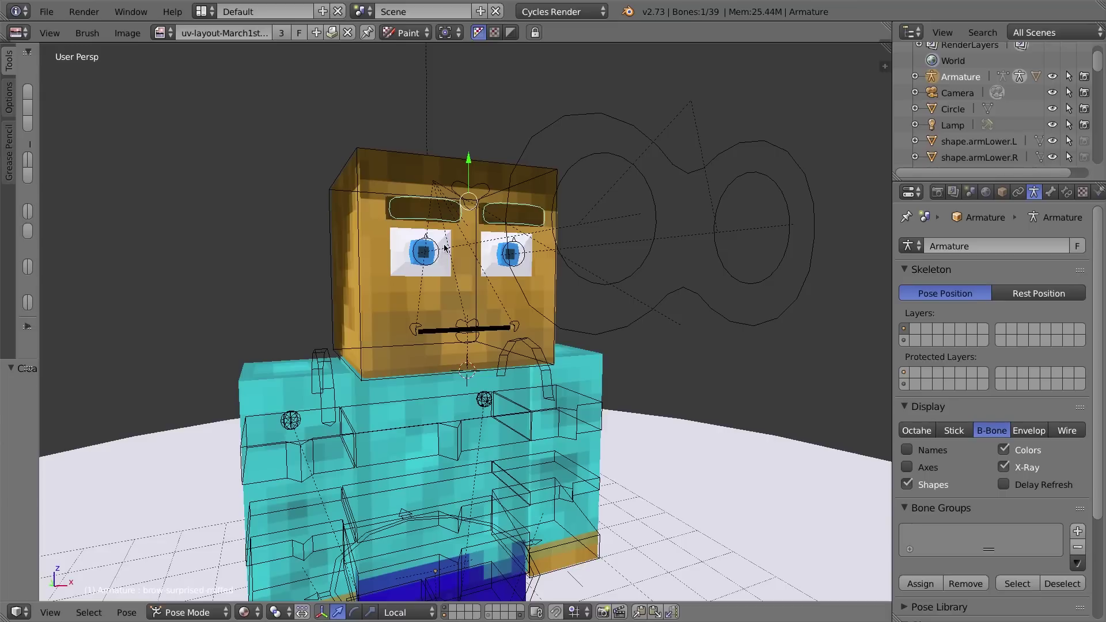
middle_click_drag(453, 172, 459, 185)
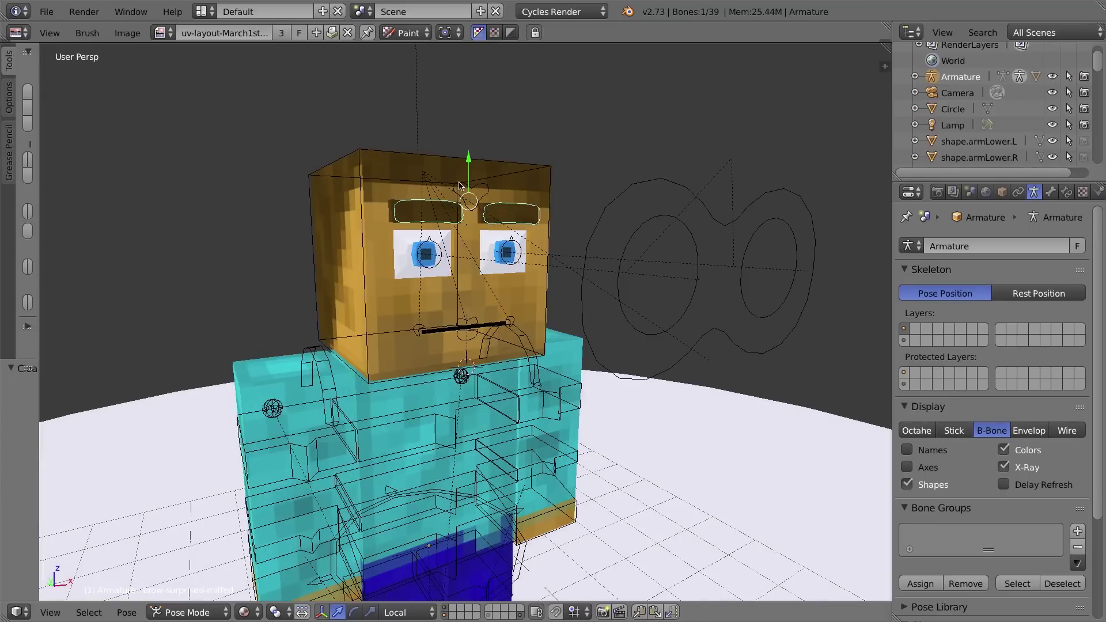
key("g")
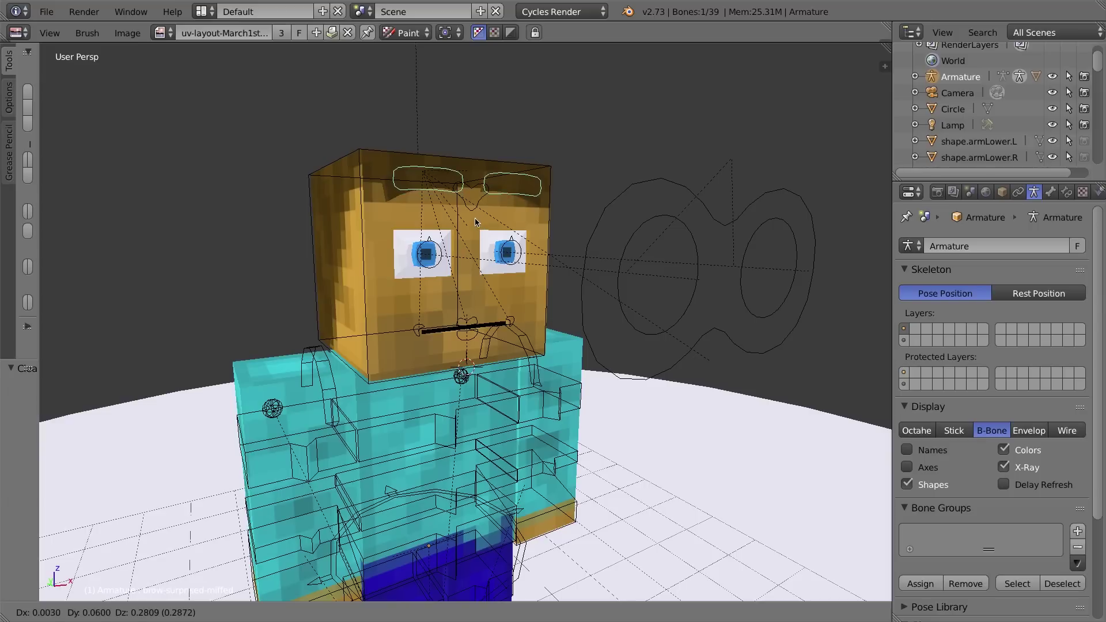
left_click(478, 219)
middle_click_drag(491, 203, 422, 182)
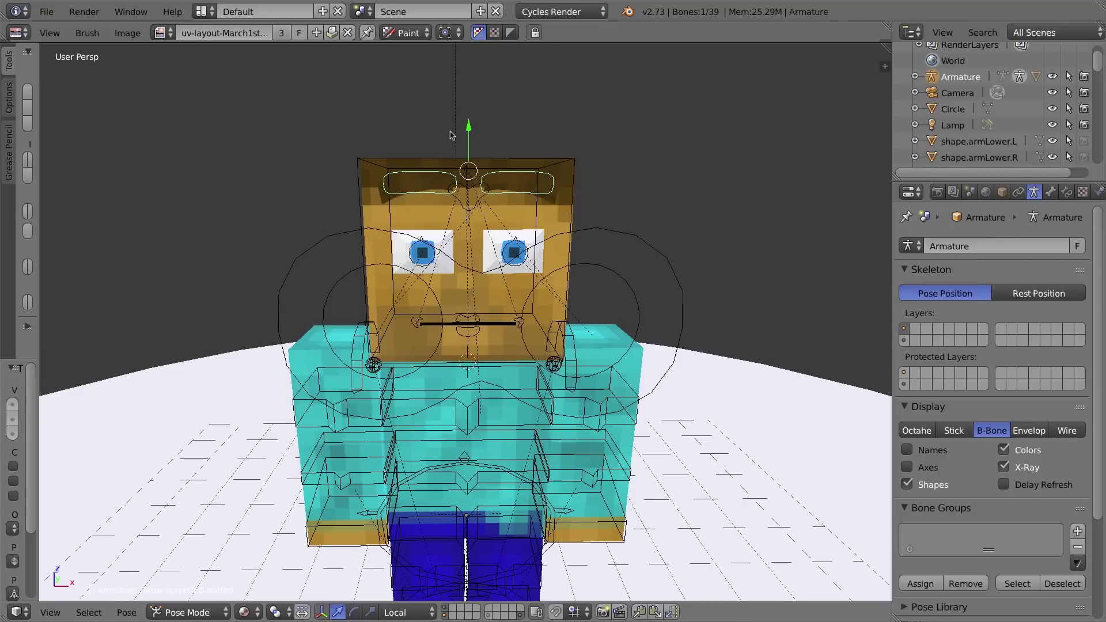
left_click_drag(469, 128, 468, 172)
middle_click_drag(495, 254, 506, 254)
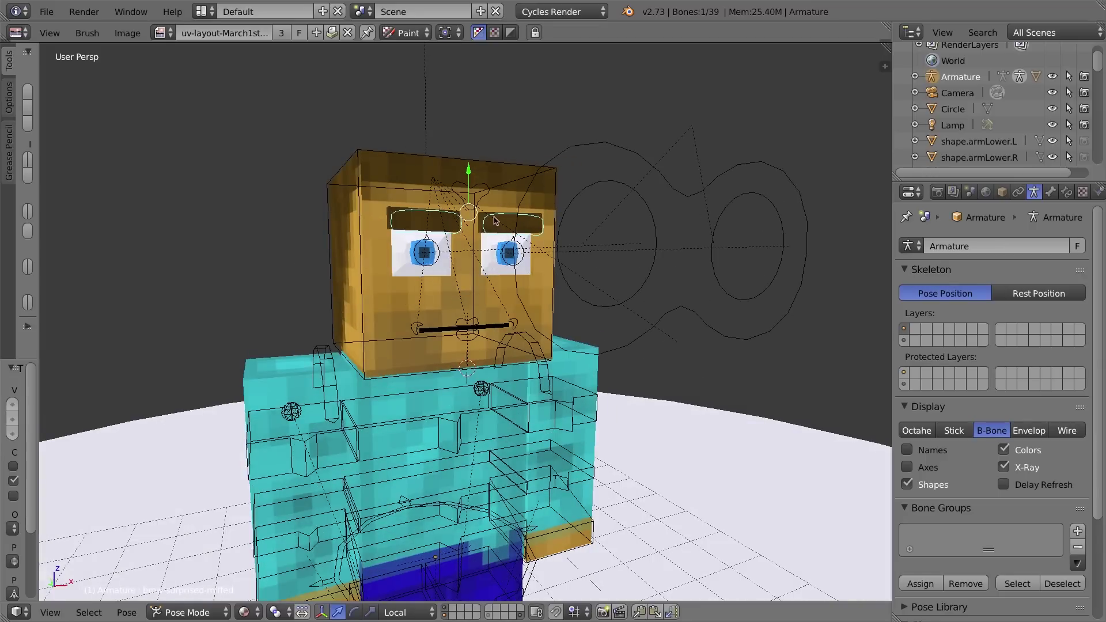
Try moving the brow-angry-worried bone between the eyebrows upward.
right_click(495, 220)
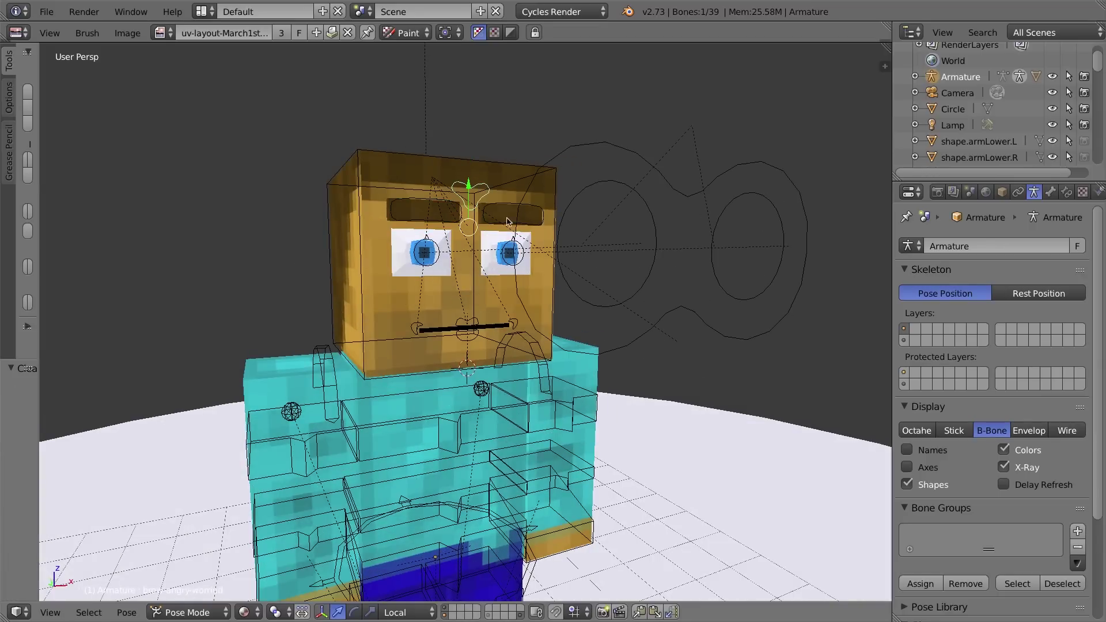
key("g")
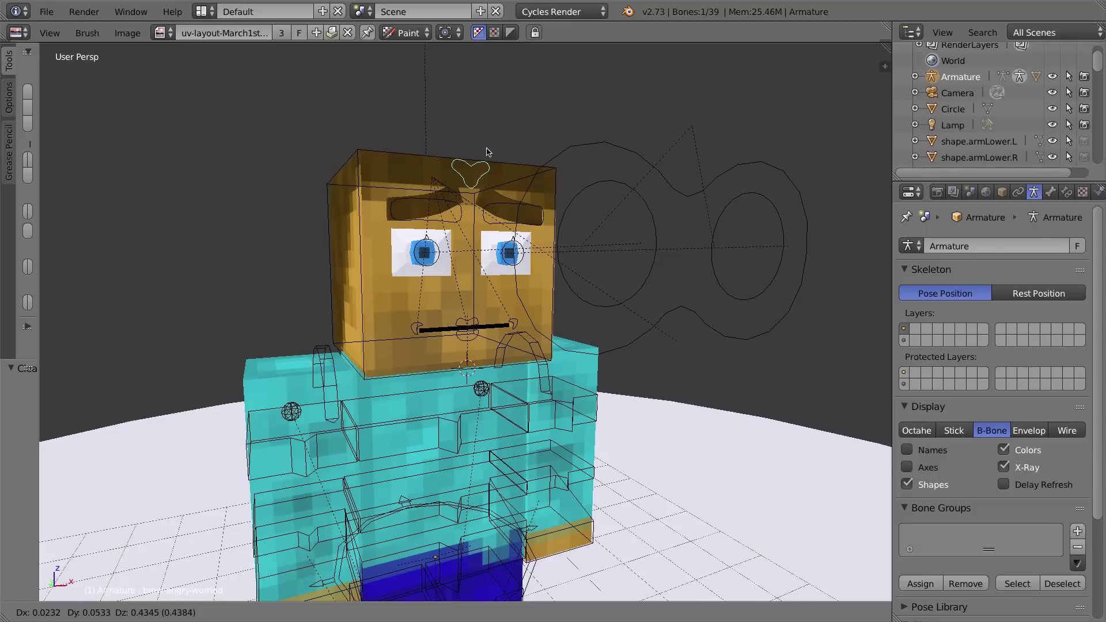
right_click(487, 152)
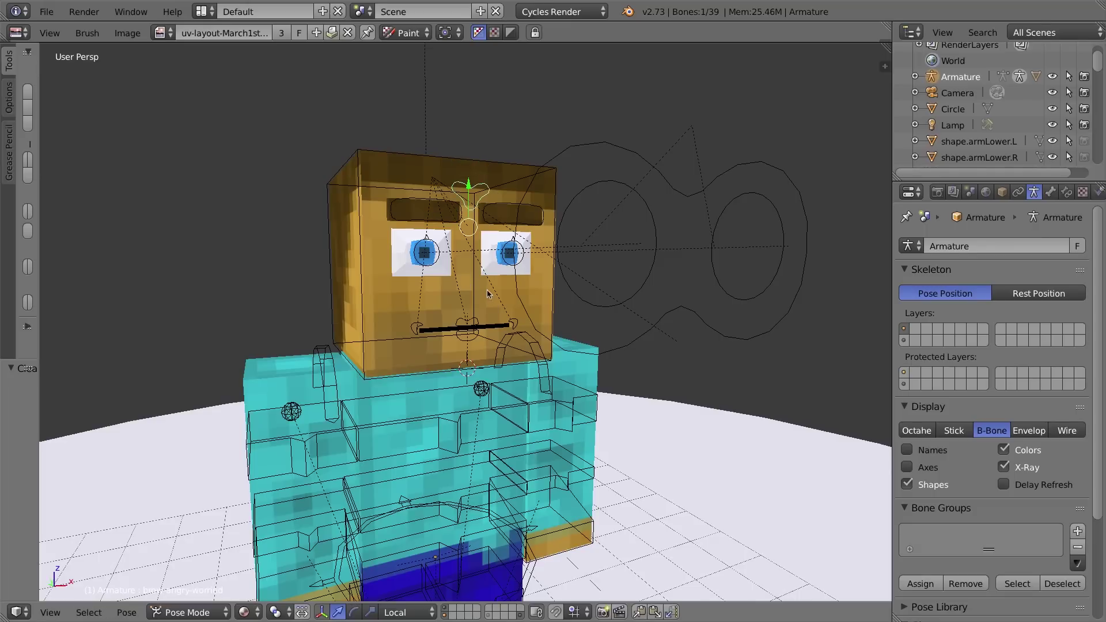
Try moving the chin bone down and sideways to test the mouth opening and the jaw.
scroll(487, 294, "up", 1)
scroll(482, 334, "up", 2)
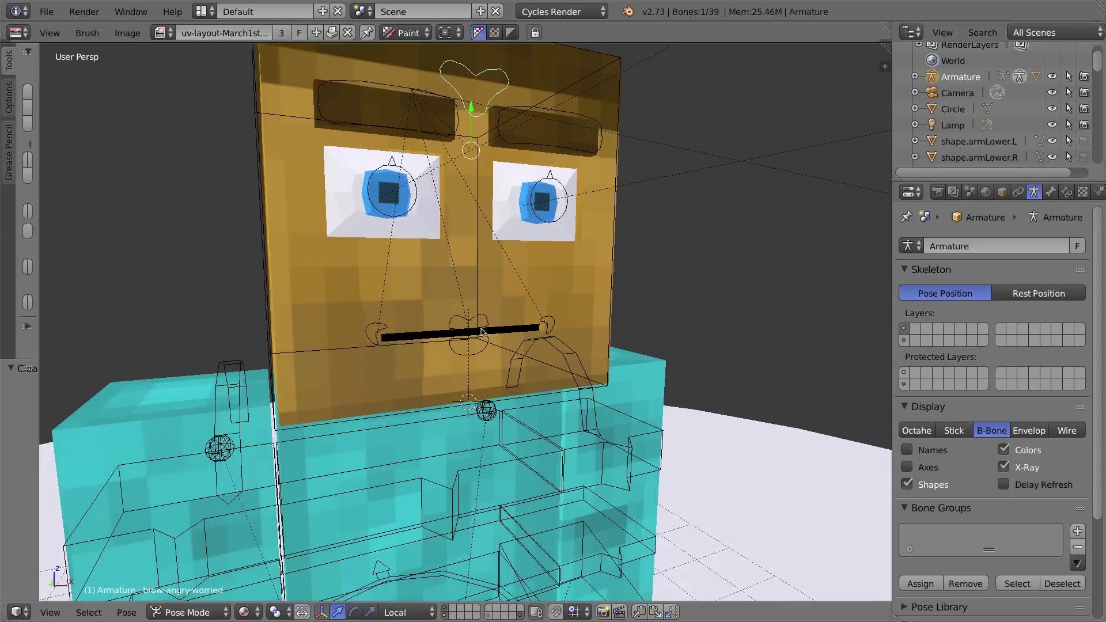
right_click(486, 351)
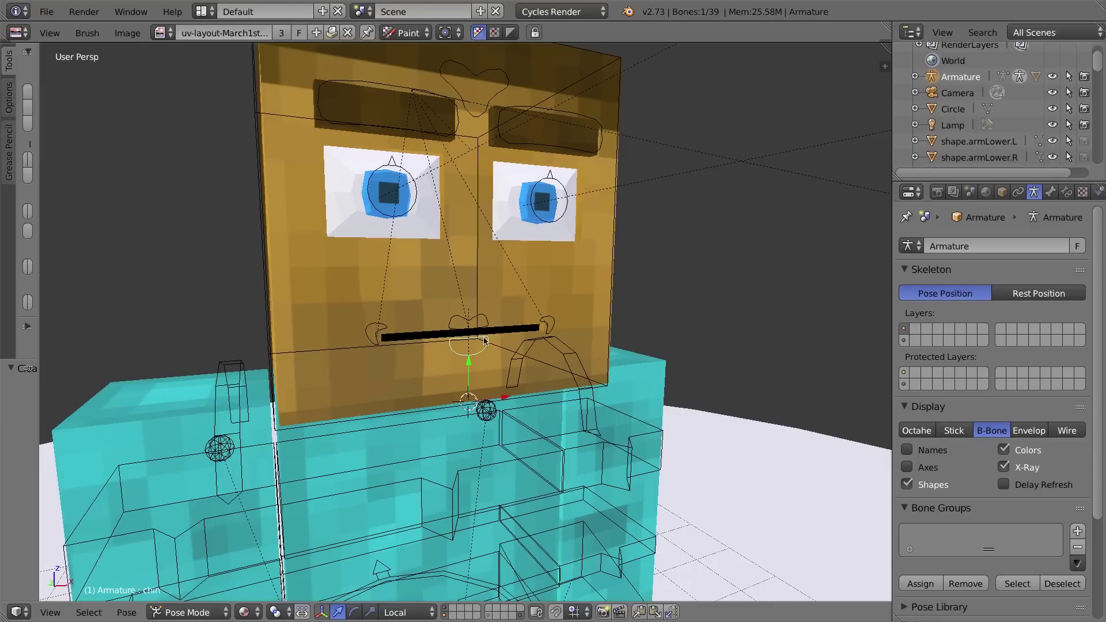
key("g")
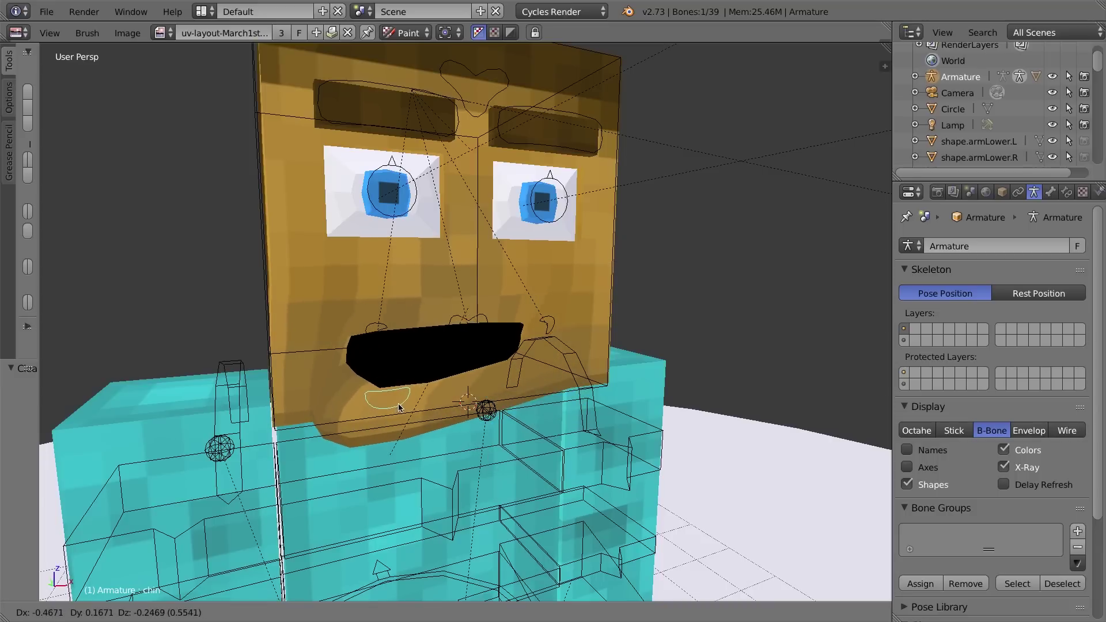
right_click(459, 319)
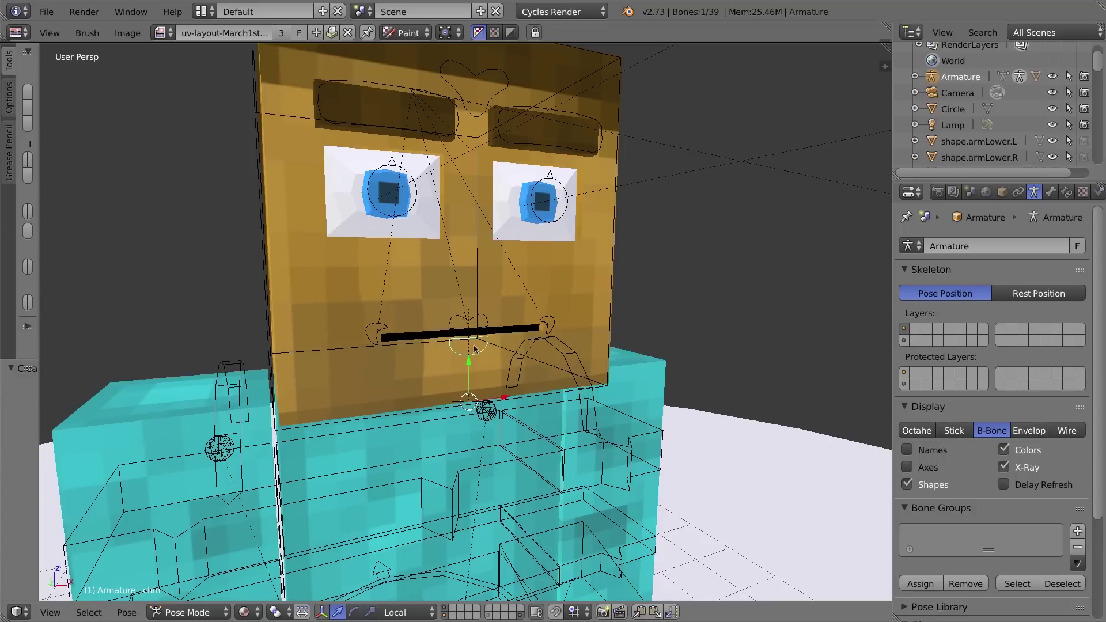
Try moving the lips bone back and forth along its local Z axis to test the lip shapes.
right_click(459, 319)
middle_click_drag(459, 320, 507, 337)
key("g")
key("z")
key("z")
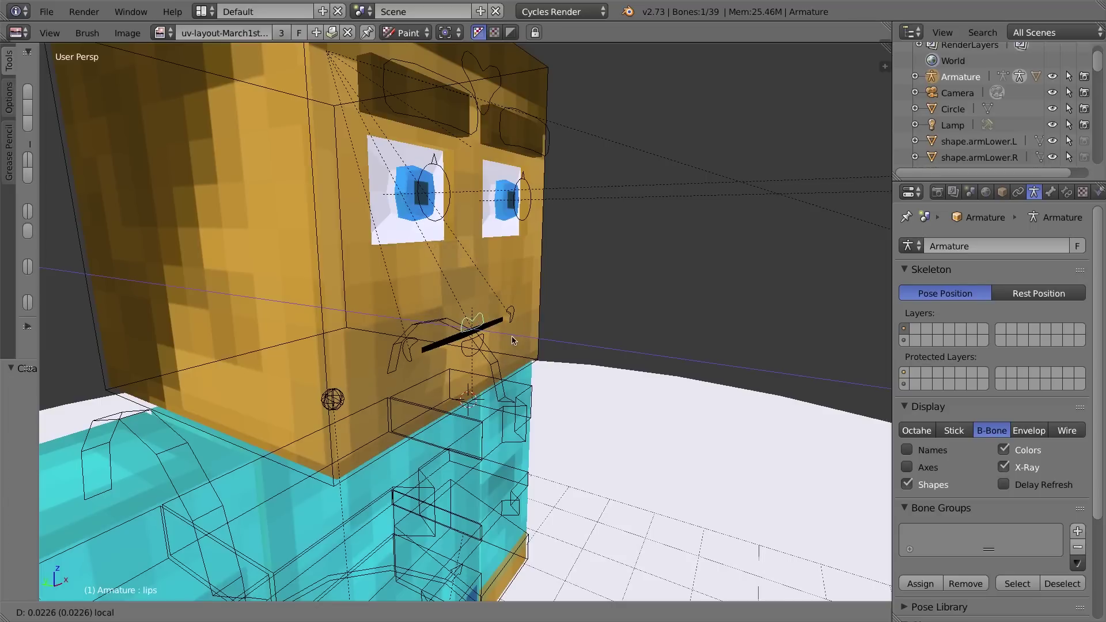
left_click(475, 337)
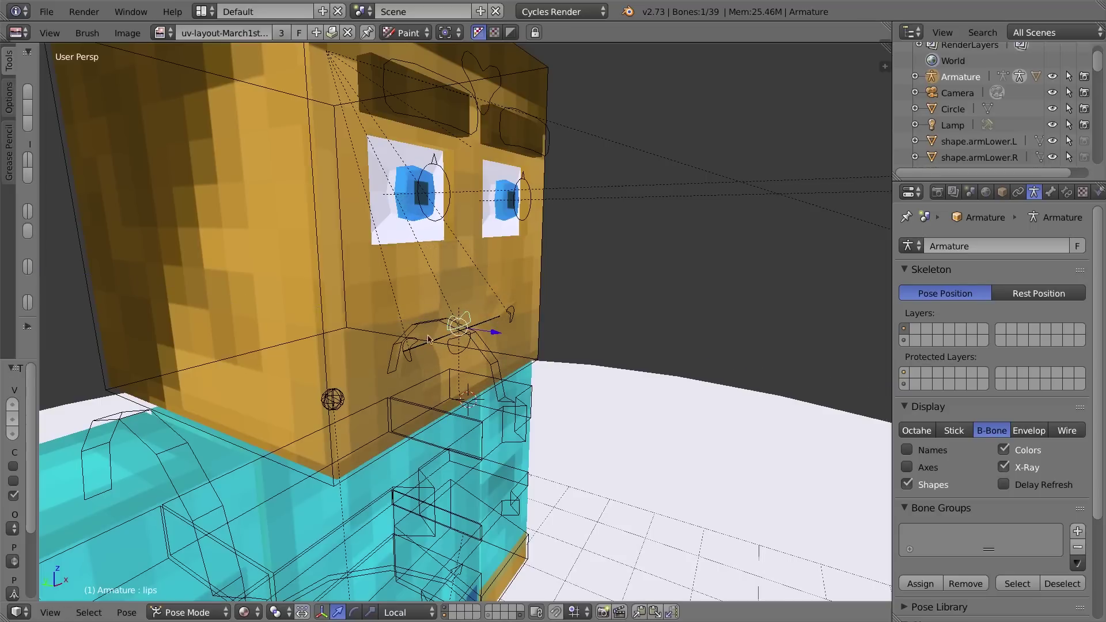
middle_click_drag(535, 304, 463, 302)
Move the mouth.R bone down along its local axis to pull that corner of the mouth into a frown.
key("ctrl+Tab")
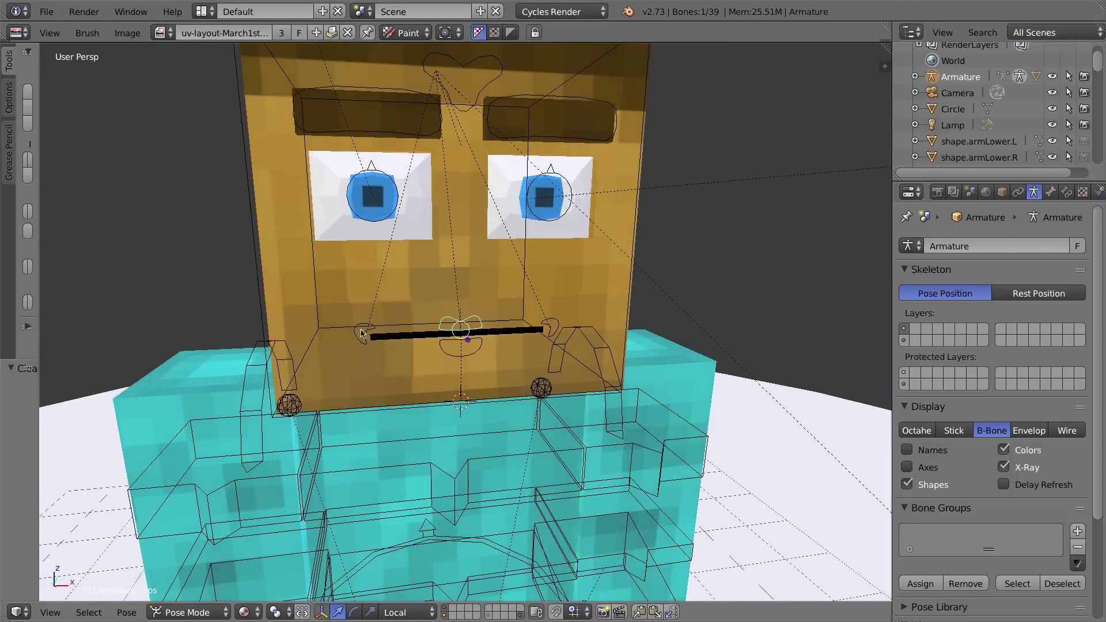
right_click(364, 331)
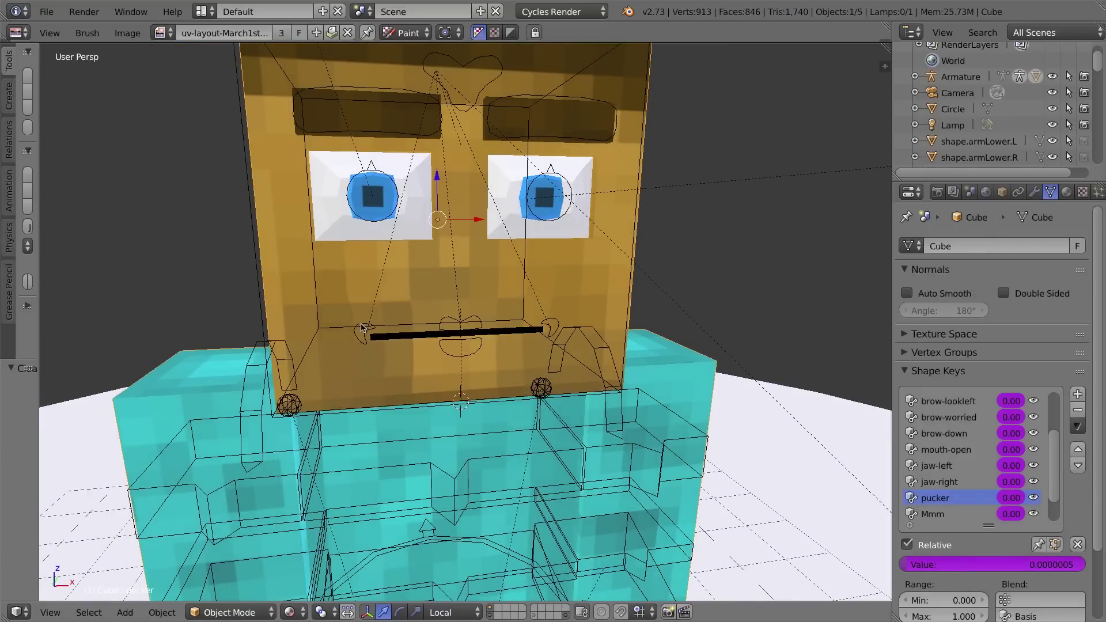
right_click(363, 327)
key("ctrl+Tab")
key("g")
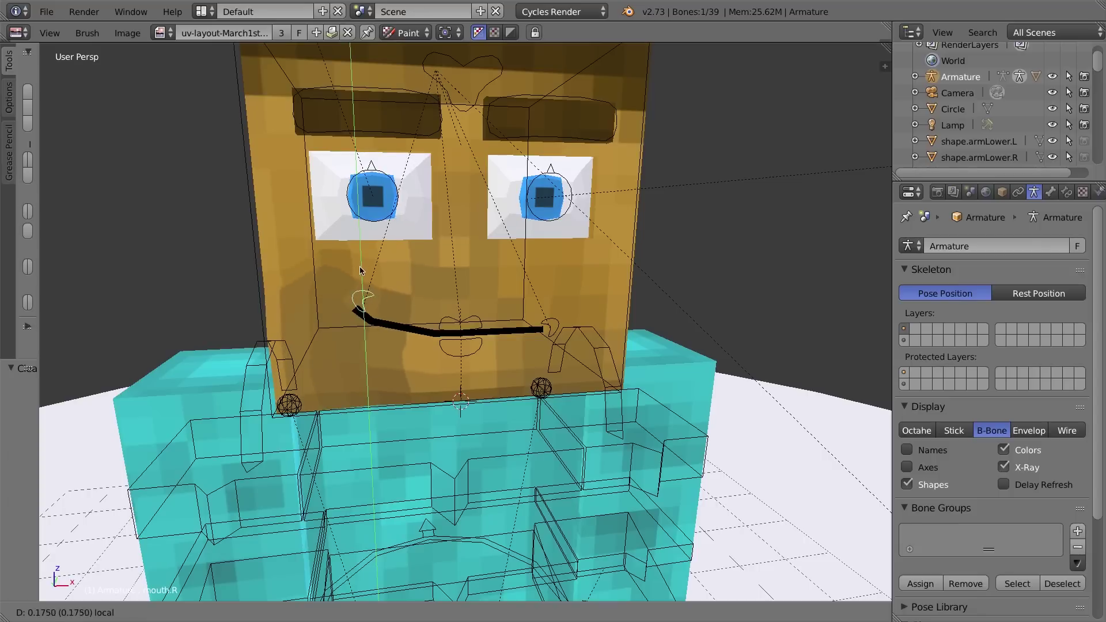
left_click(366, 329)
Move the mouth.L bone along its local Y axis to reposition the opposite corner of the mouth.
right_click(556, 330)
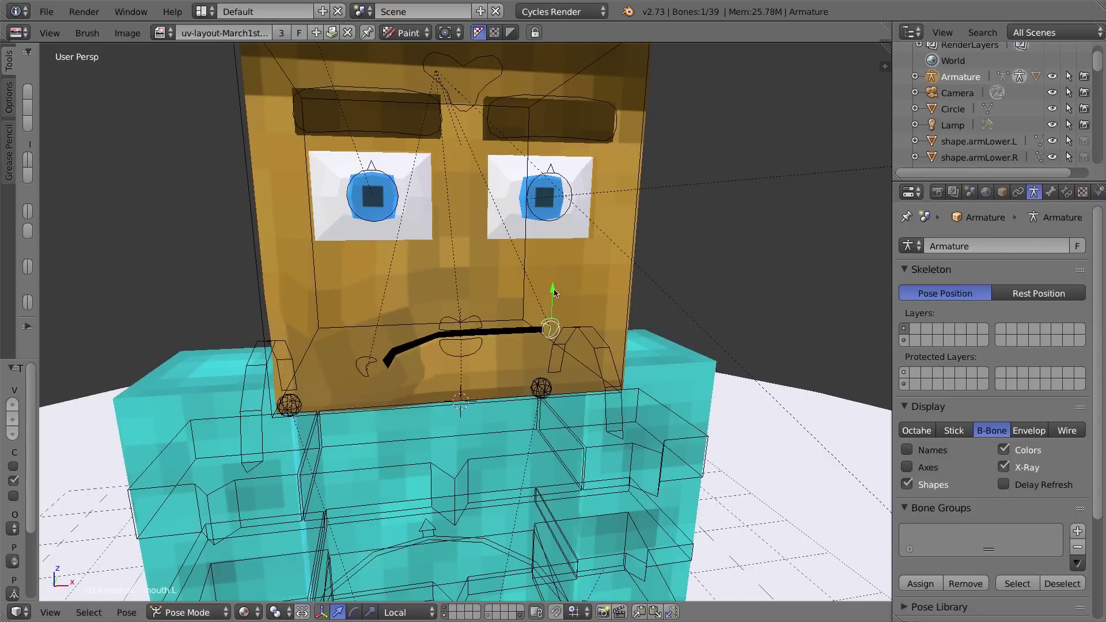
key("g")
key("y")
left_click(553, 317)
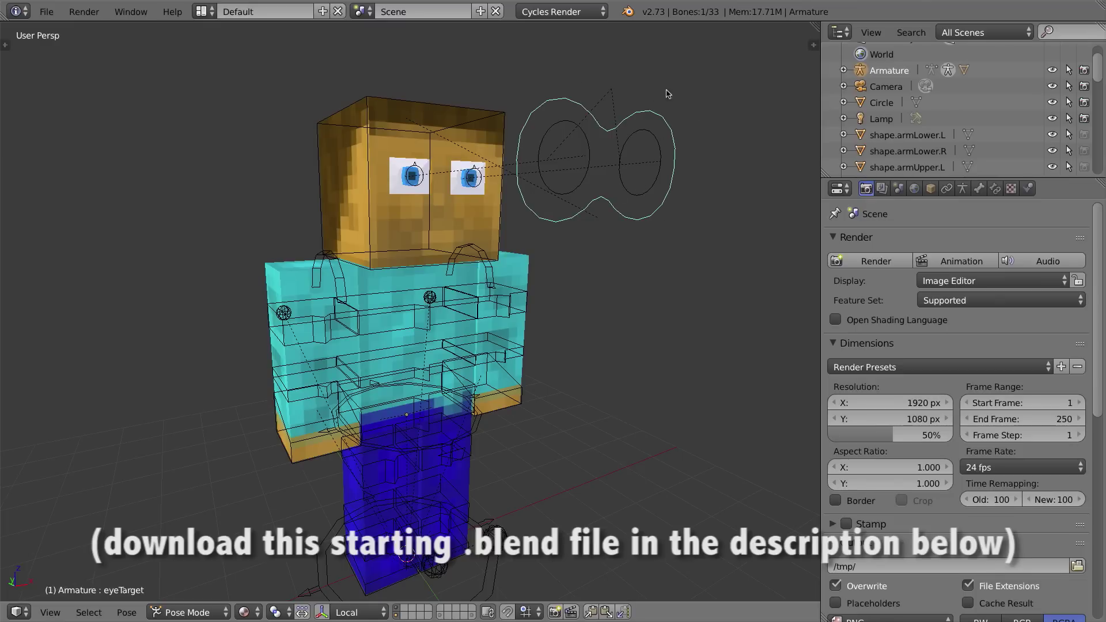
Try moving the eyeTarget bone of the starting rig to test its eye tracking.
key("g")
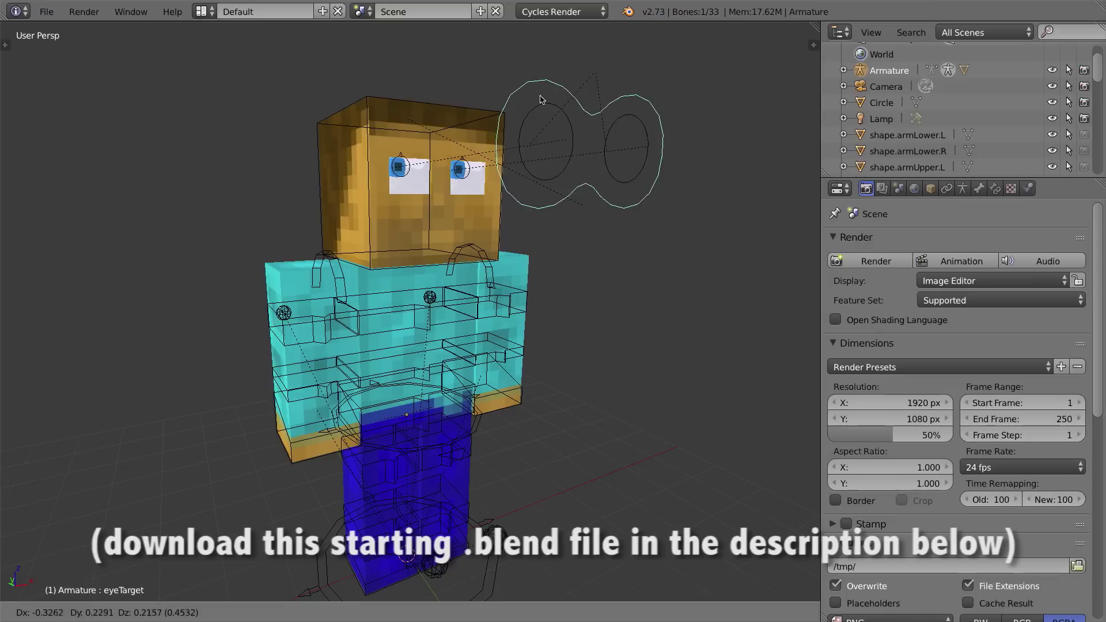
left_click(615, 152)
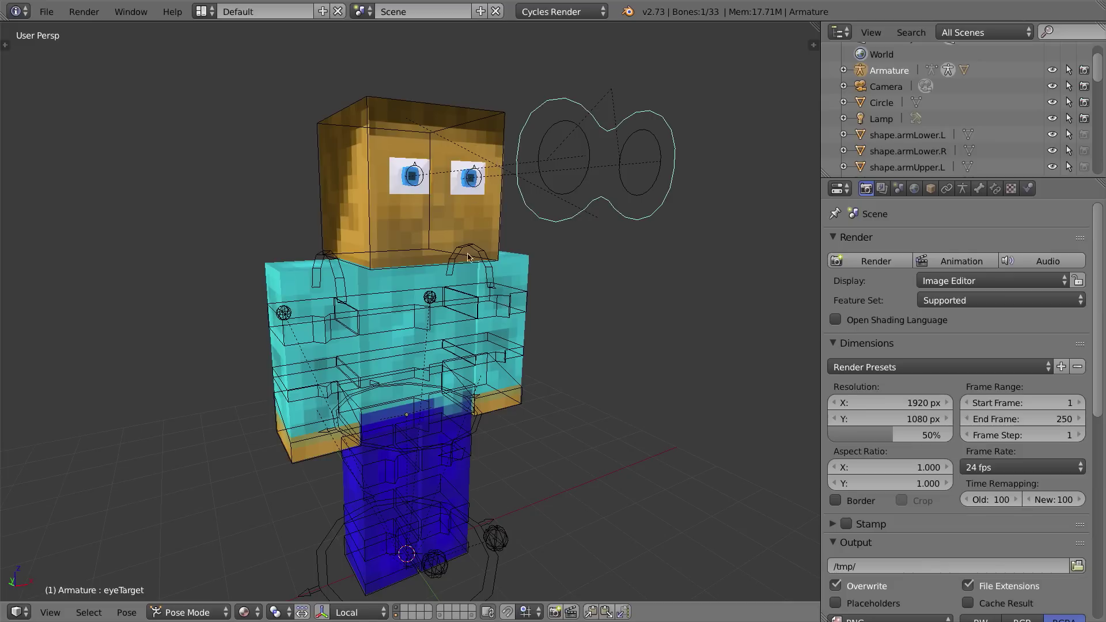
Select the character mesh, display its modifiers, and show only the mesh's layer so the rig is hidden.
right_click(396, 144)
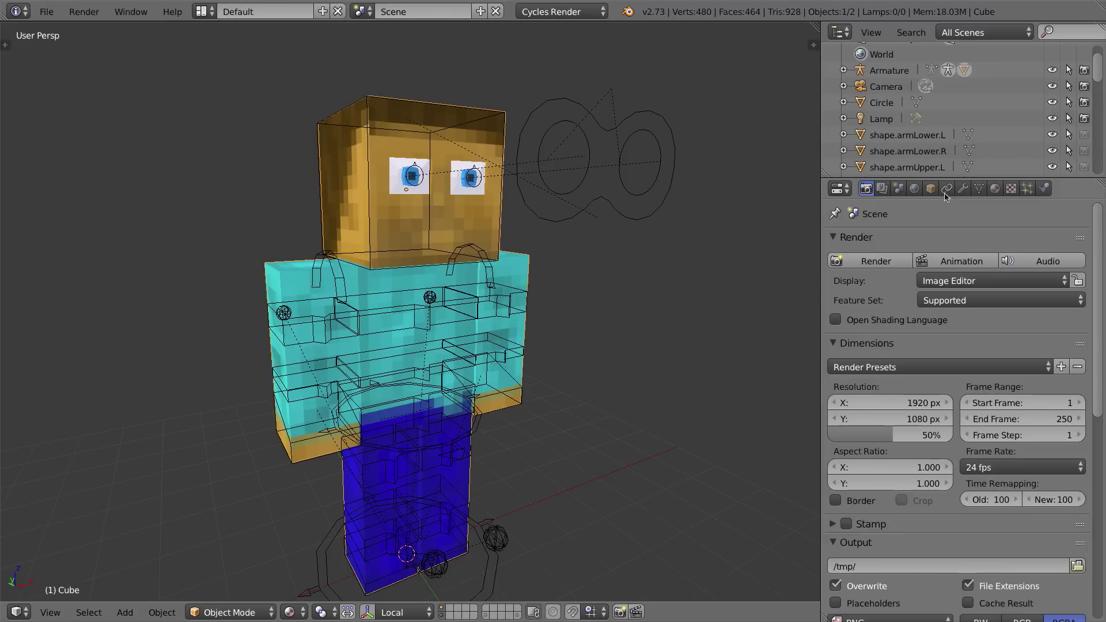
left_click(964, 190)
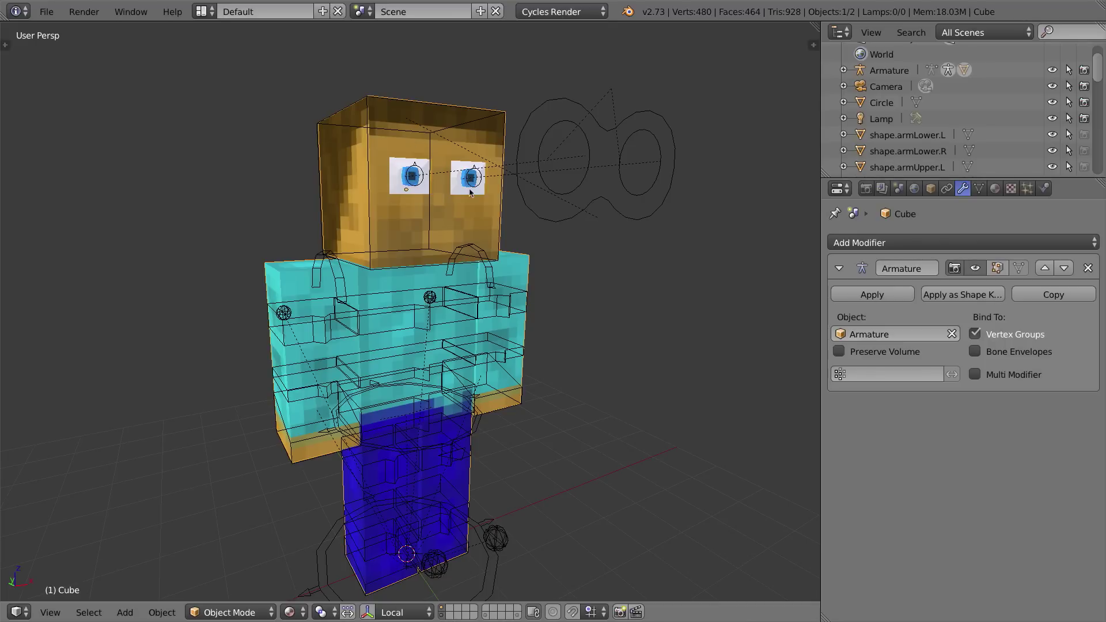
middle_click_drag(452, 148, 518, 178)
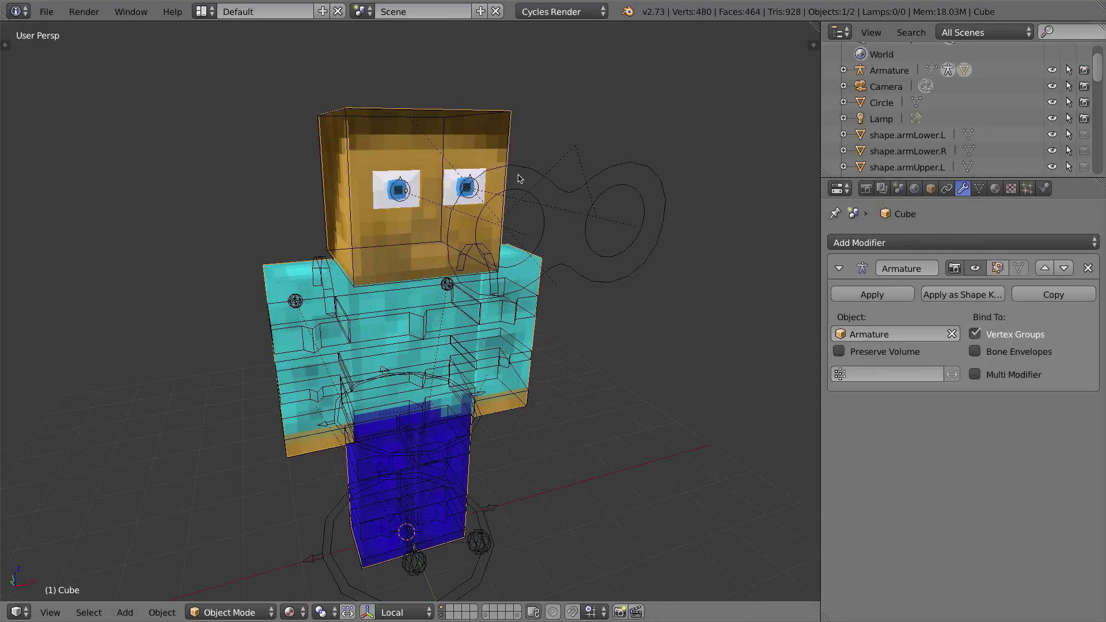
left_click(443, 610)
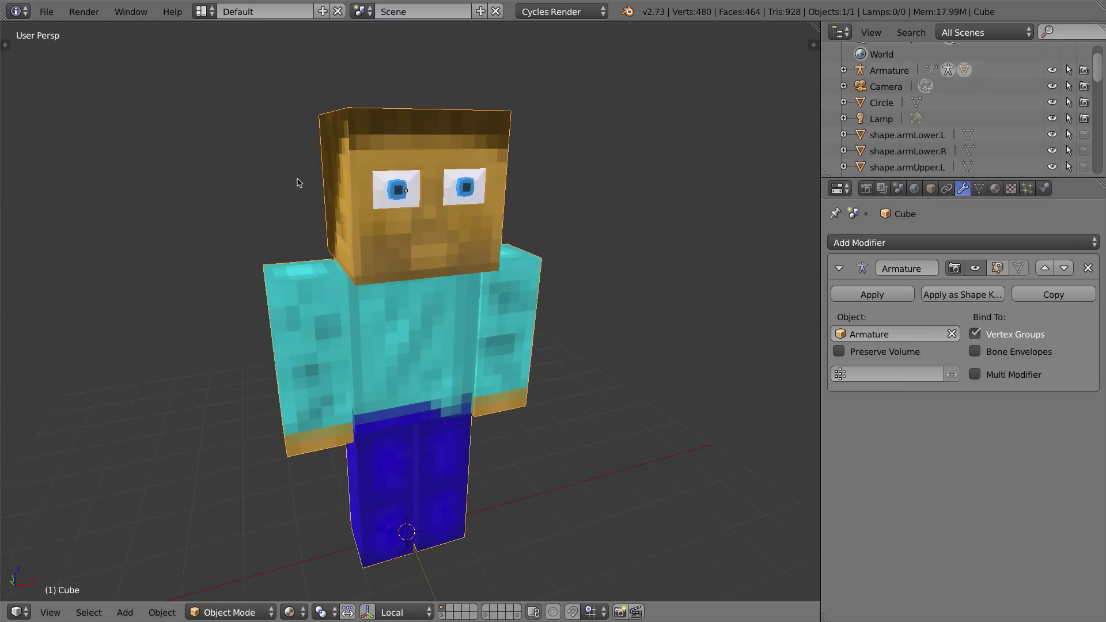
Enter Edit Mode on the character mesh, inspect the head from the front and side, and deselect all faces.
key("Tab")
middle_click_drag(444, 94, 318, 192)
scroll(397, 215, "up", 3)
middle_click_drag(436, 184, 373, 206)
middle_click_drag(425, 173, 512, 174)
middle_click_drag(442, 168, 437, 190)
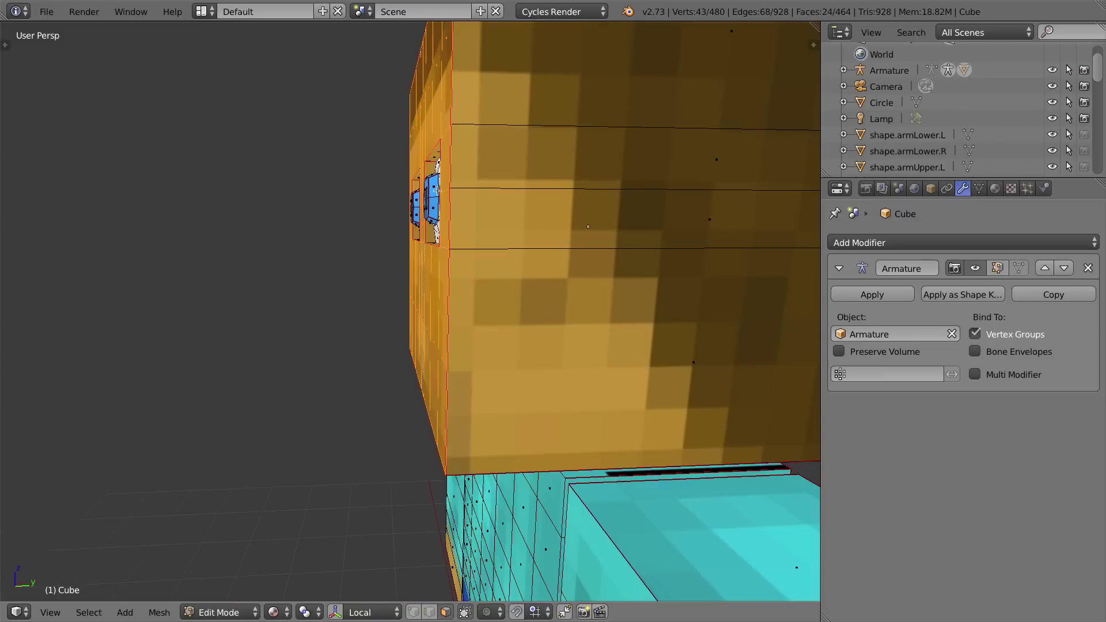
key("KP_3")
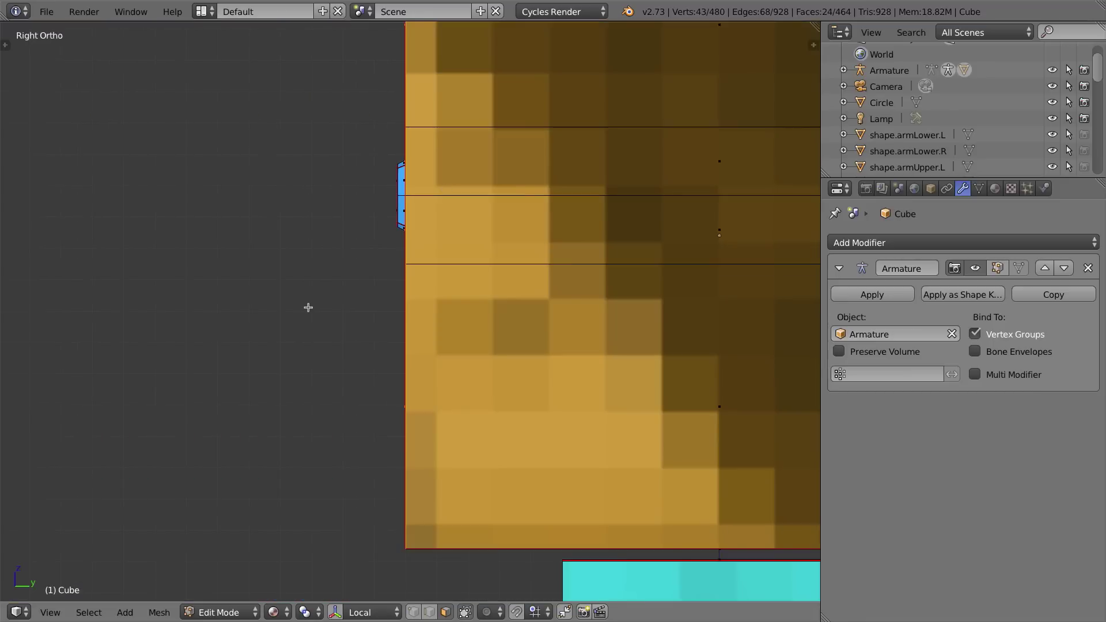
middle_click_drag(356, 257, 406, 283)
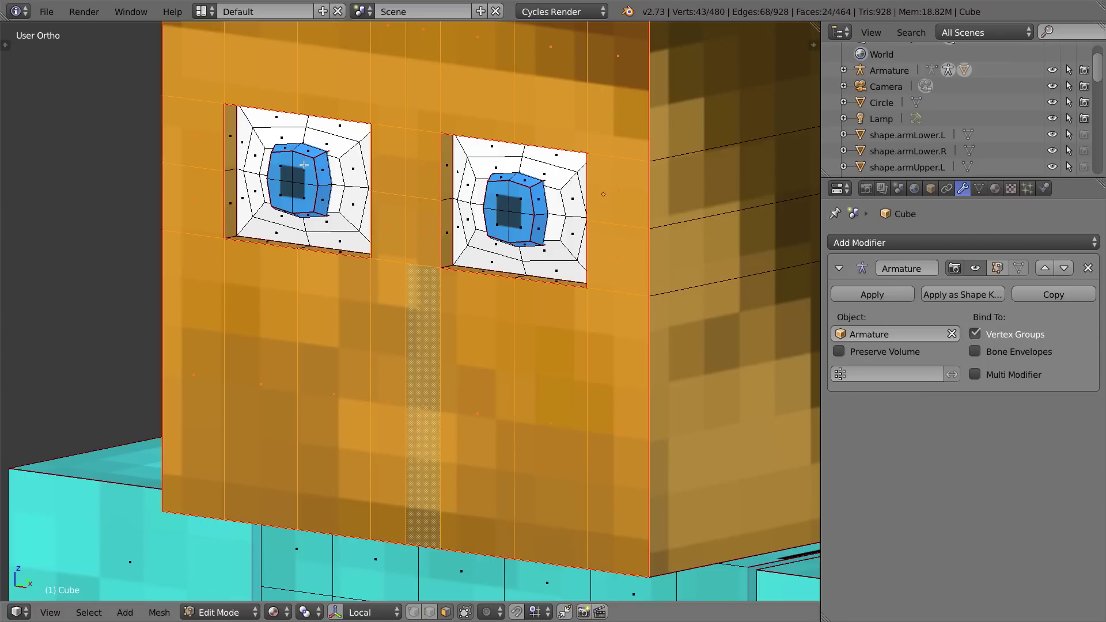
key("a")
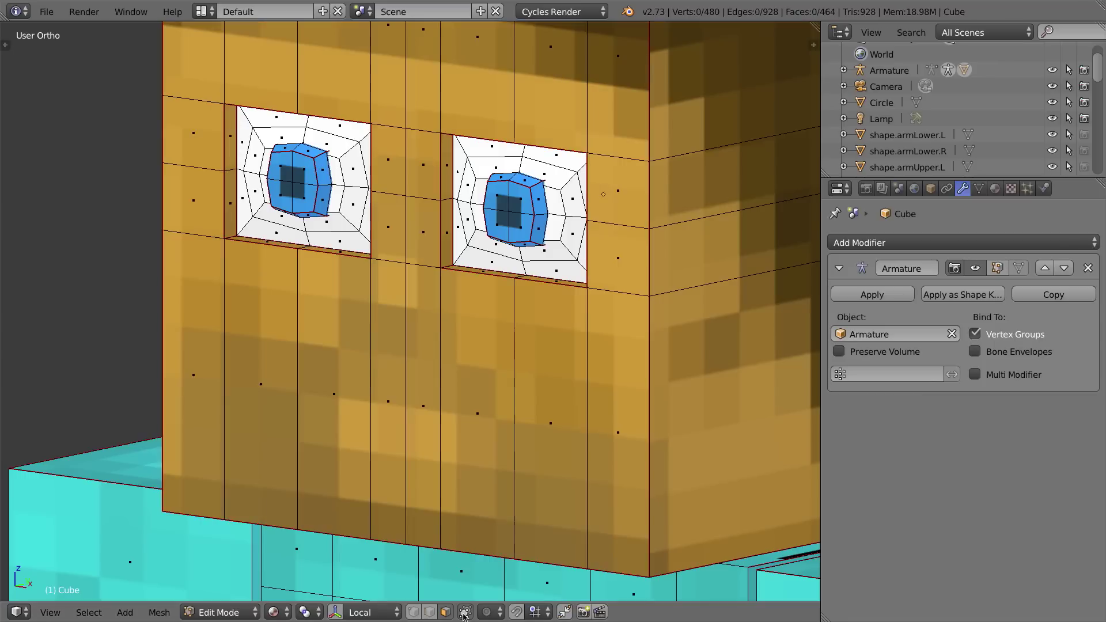
Select both blue irises including their side and rear faces, and switch the head mesh to wireframe display.
key("l")
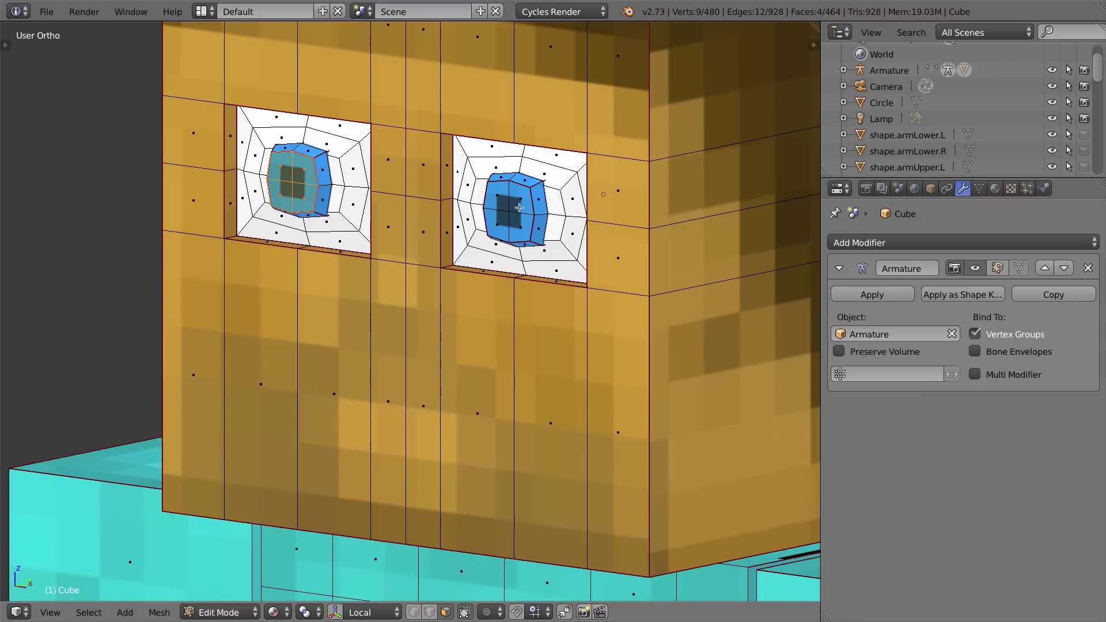
key("l")
key("ctrl+KP_Add")
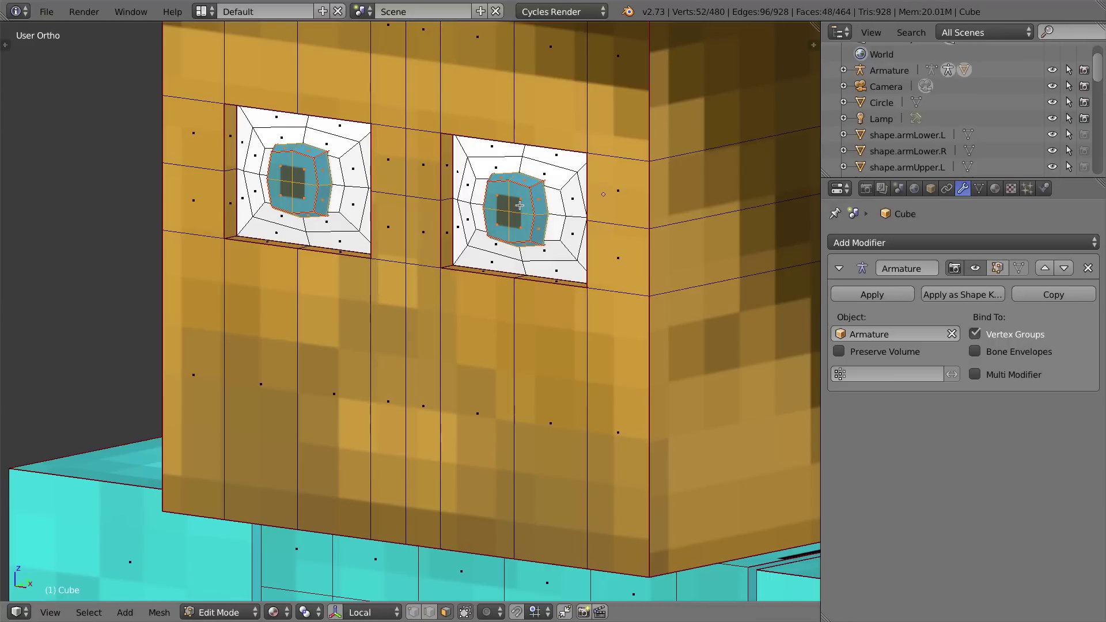
key("z")
middle_click_drag(458, 165, 271, 135)
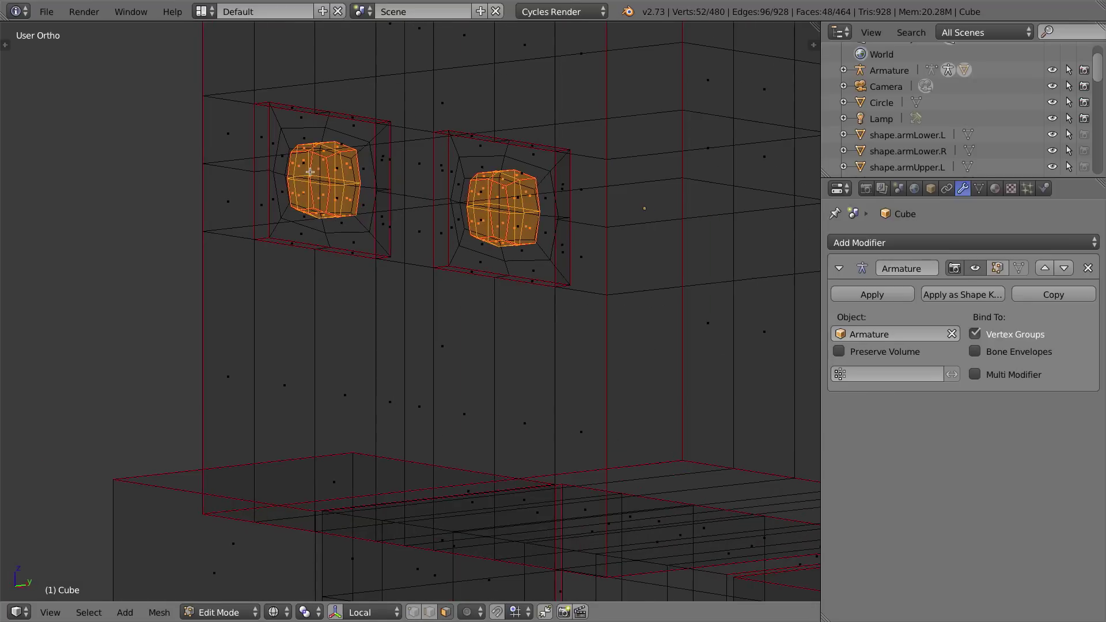
middle_click_drag(329, 171, 348, 171)
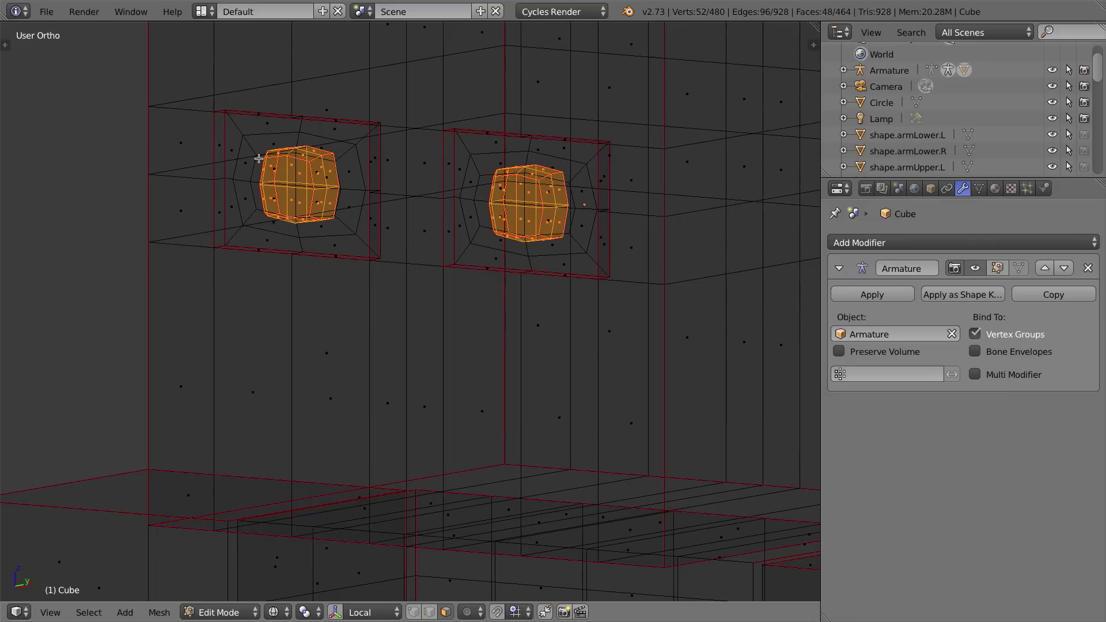
Extend the selection from the irises to the surrounding face loops until both white eye surfaces are included.
right_click(346, 152, "alt+shift")
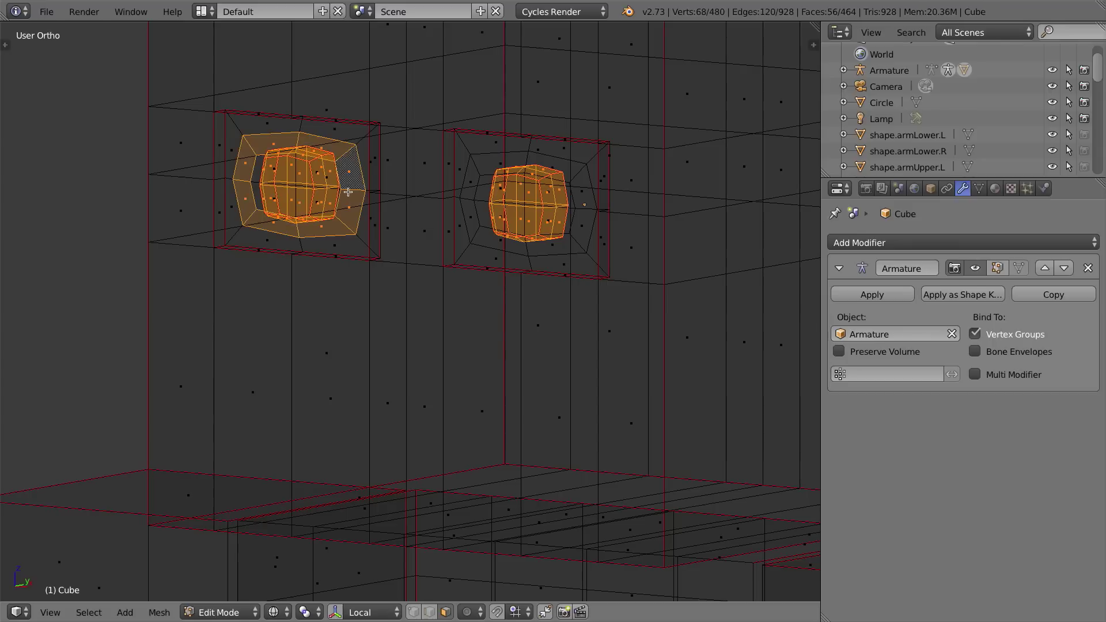
right_click(582, 173, "alt+shift")
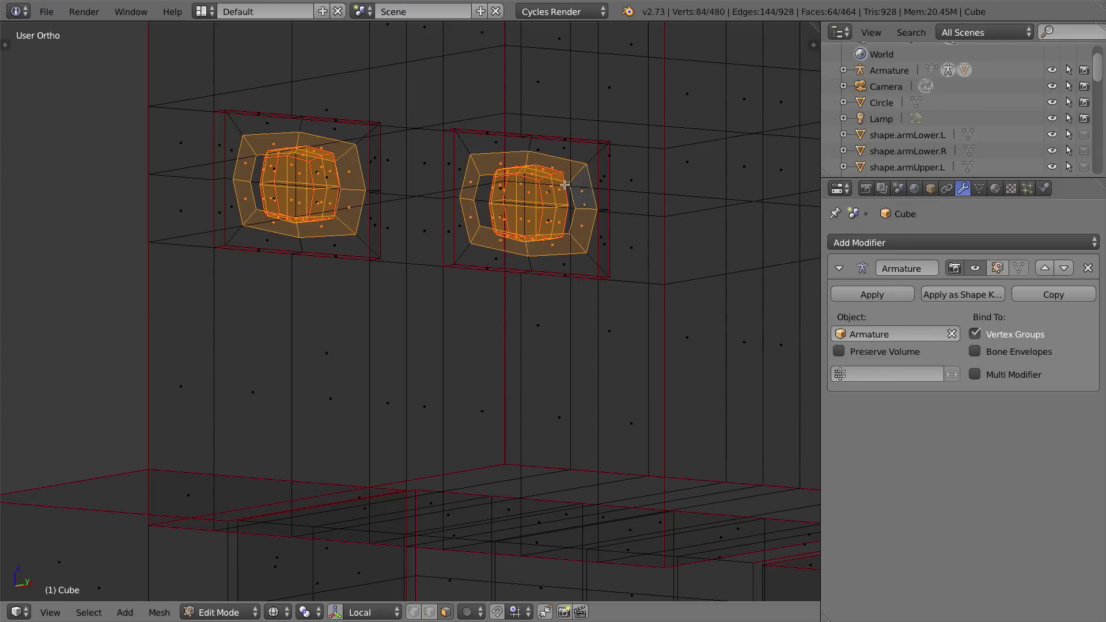
key("ctrl+KP_Add")
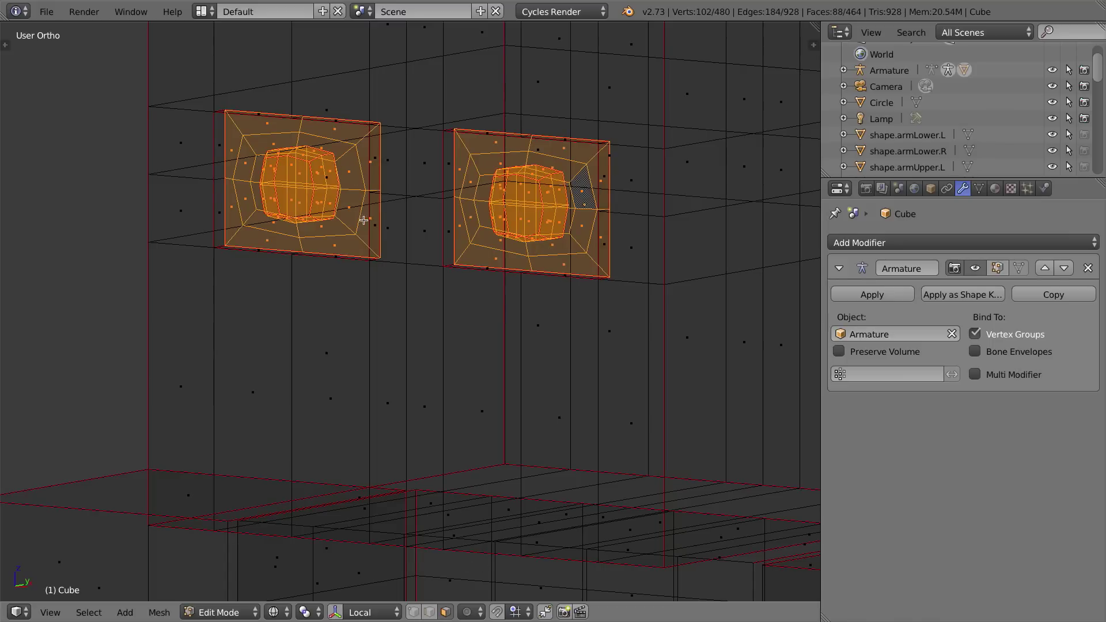
middle_click_drag(362, 220, 397, 207)
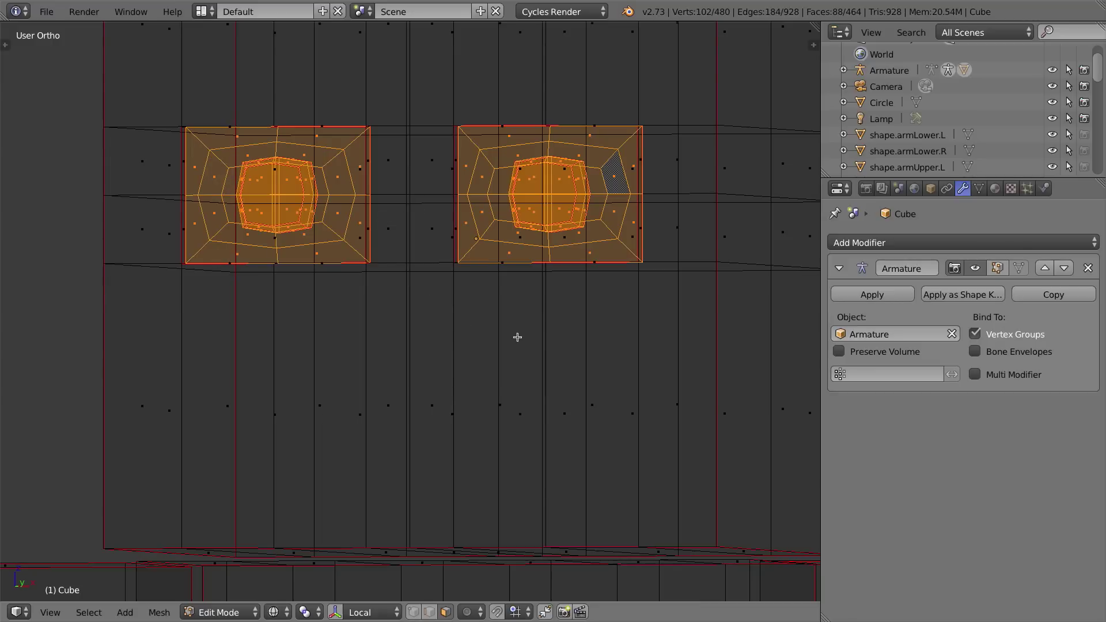
Enable the translate manipulator and deselect all faces of the head mesh.
left_click(336, 612)
left_click(351, 612)
middle_click_drag(453, 223, 453, 197)
left_click_drag(453, 193, 468, 195)
middle_click_drag(383, 178, 332, 158)
key("a")
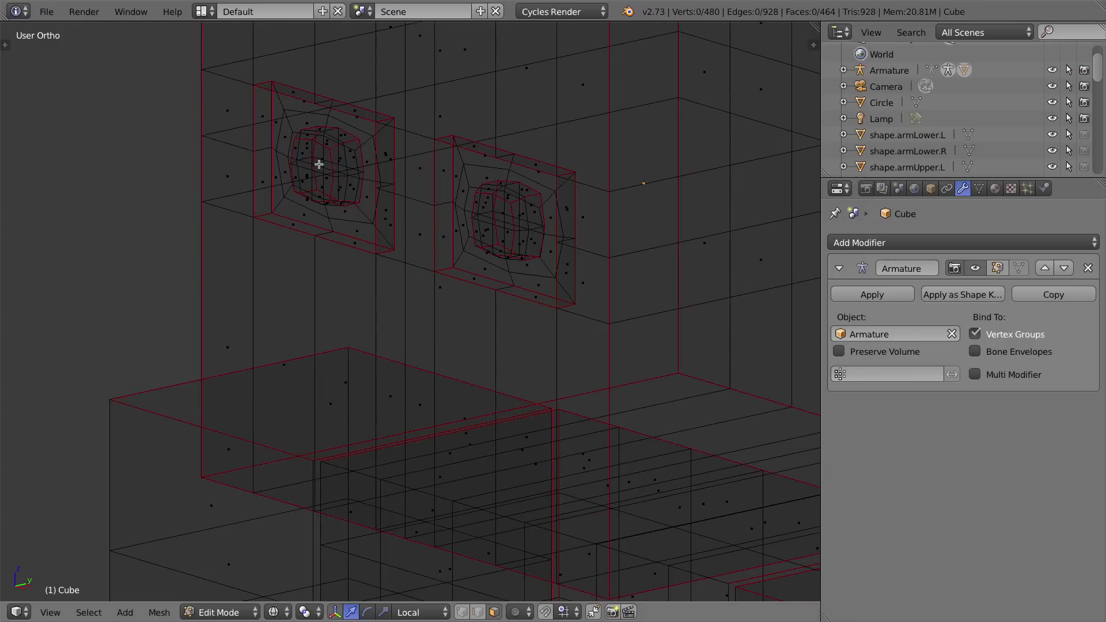
Select both complete iris blocks and move them about 0.013 along local Y, slightly deeper into the head.
right_click(320, 159)
right_click(505, 210, "shift")
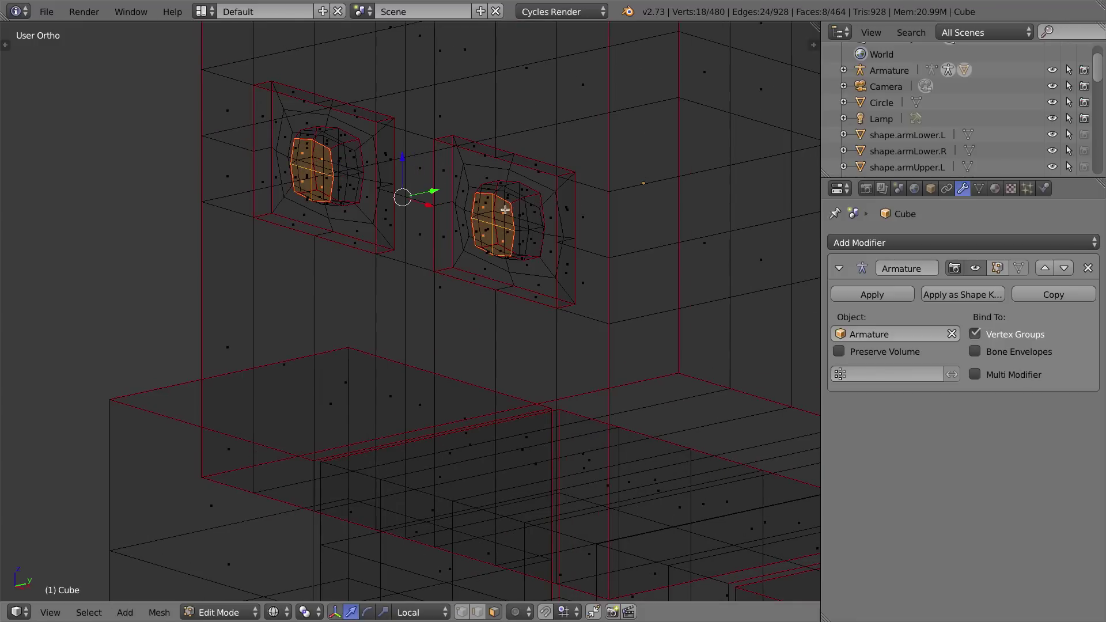
key("ctrl+KP_Add")
key("ctrl+KP_Add")
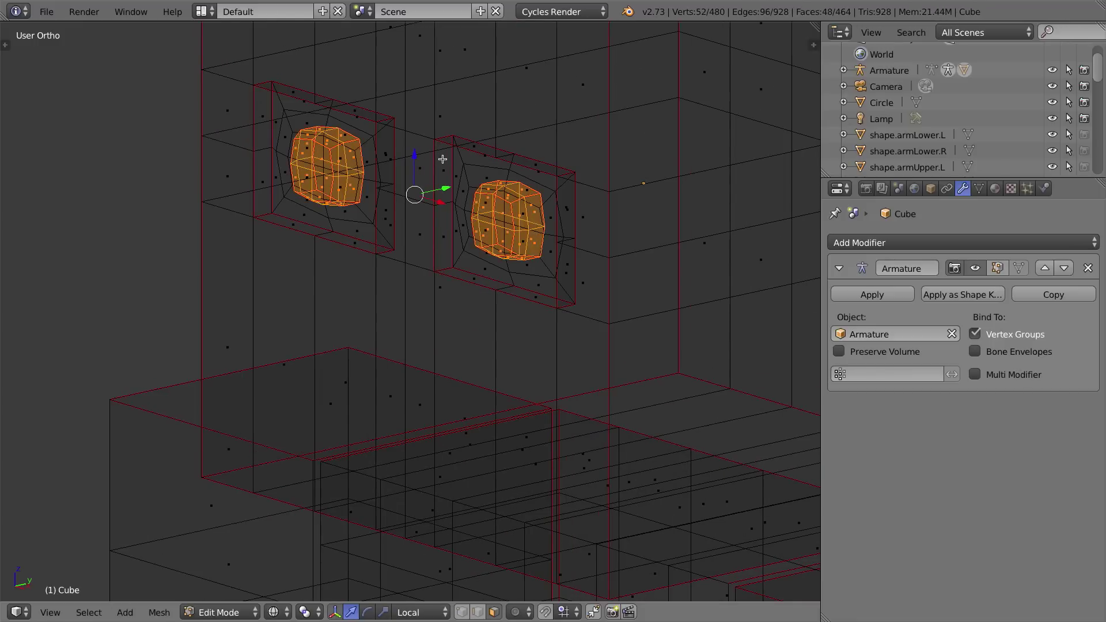
key("KP_3")
key("g")
key("y")
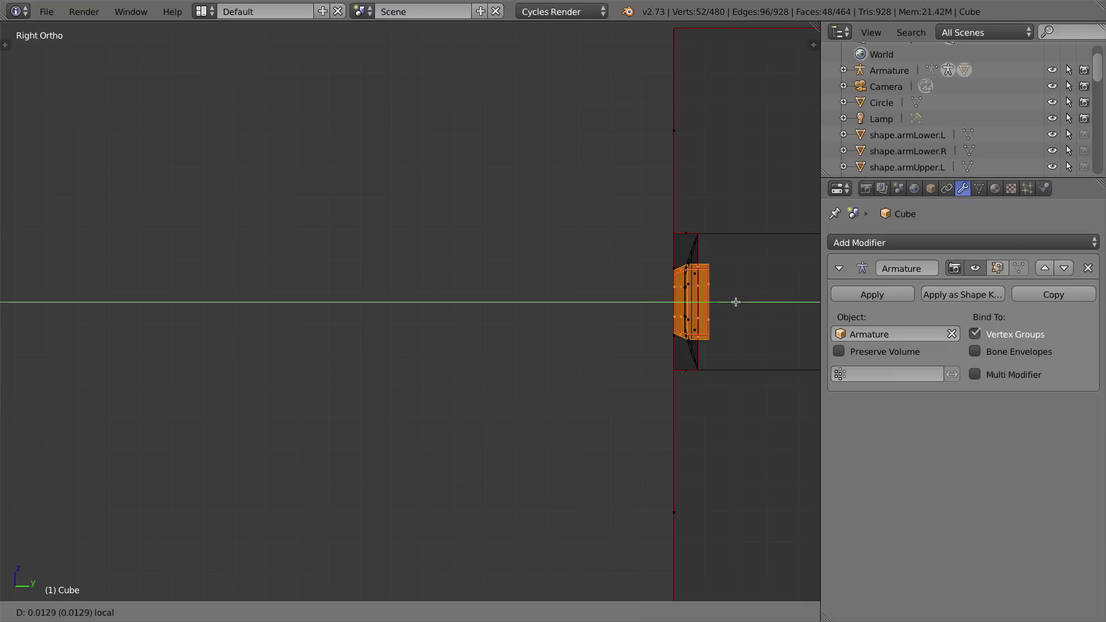
left_click(735, 301)
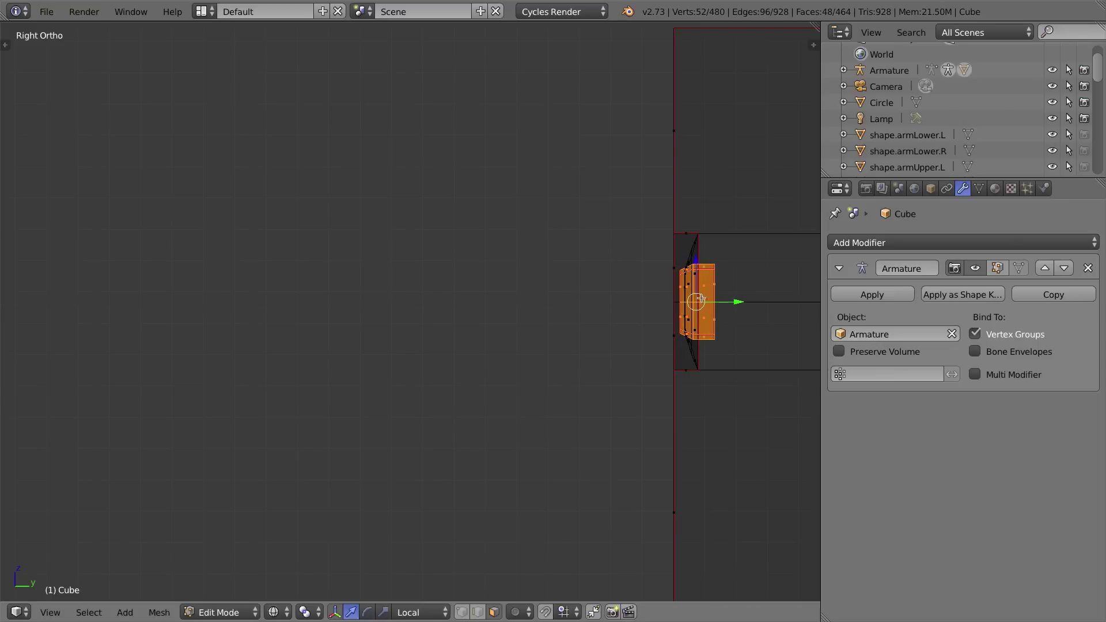
middle_click_drag(674, 251, 689, 250)
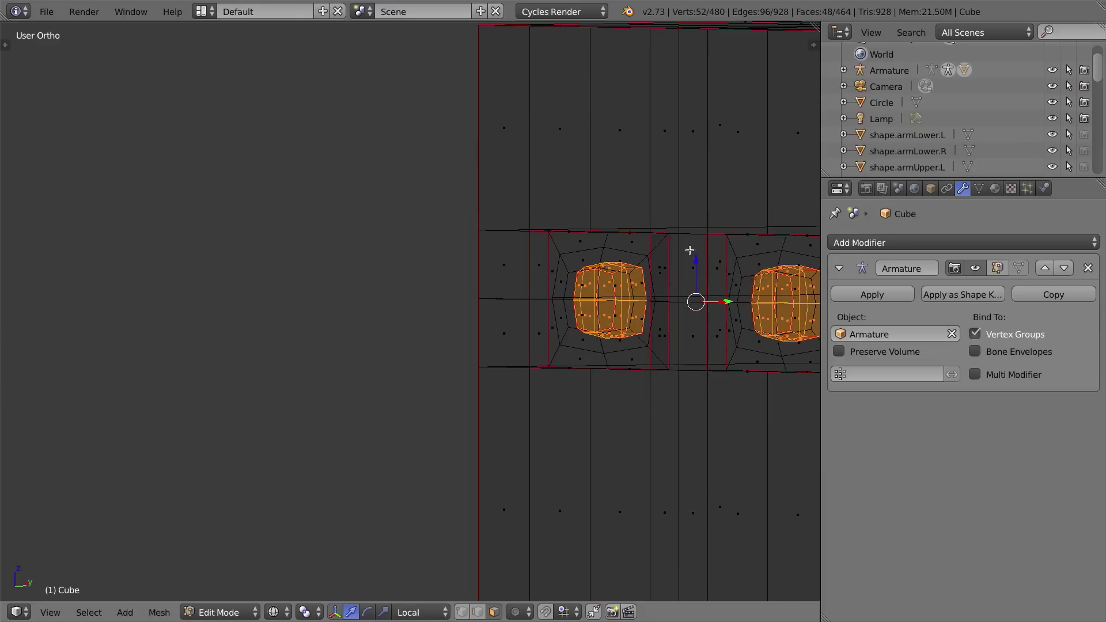
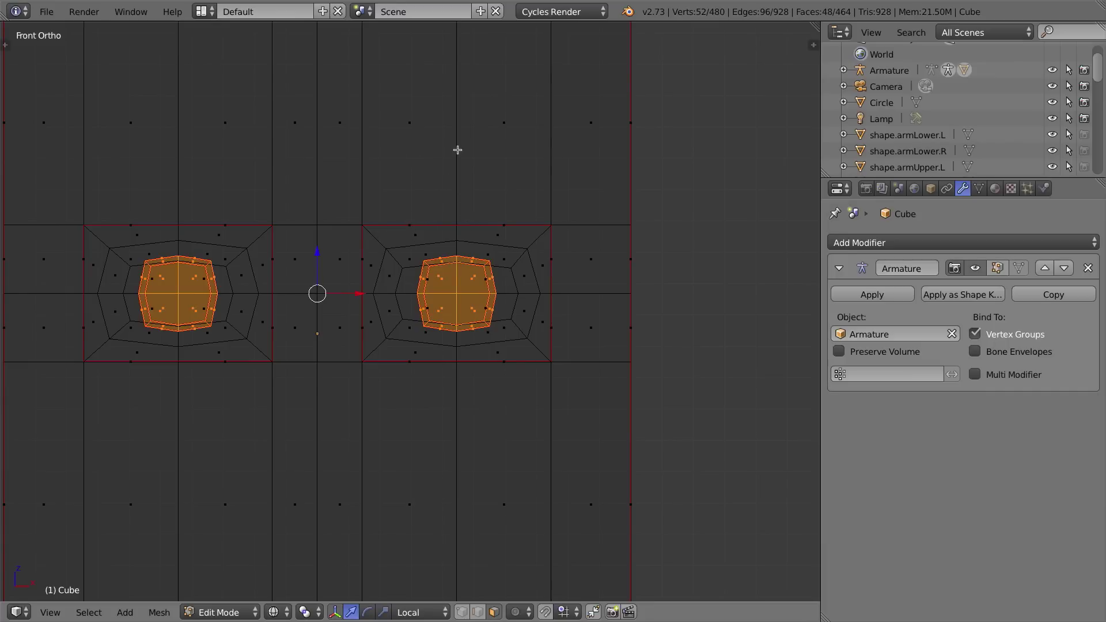
Select the two forehead faces above the character's left eye and snap the 3D cursor to them.
right_click(449, 132)
right_click(501, 129, "shift")
middle_click_drag(501, 144, 473, 195)
right_click(332, 175)
right_click(400, 173, "shift")
middle_click_drag(400, 173, 396, 162)
key("KP_1")
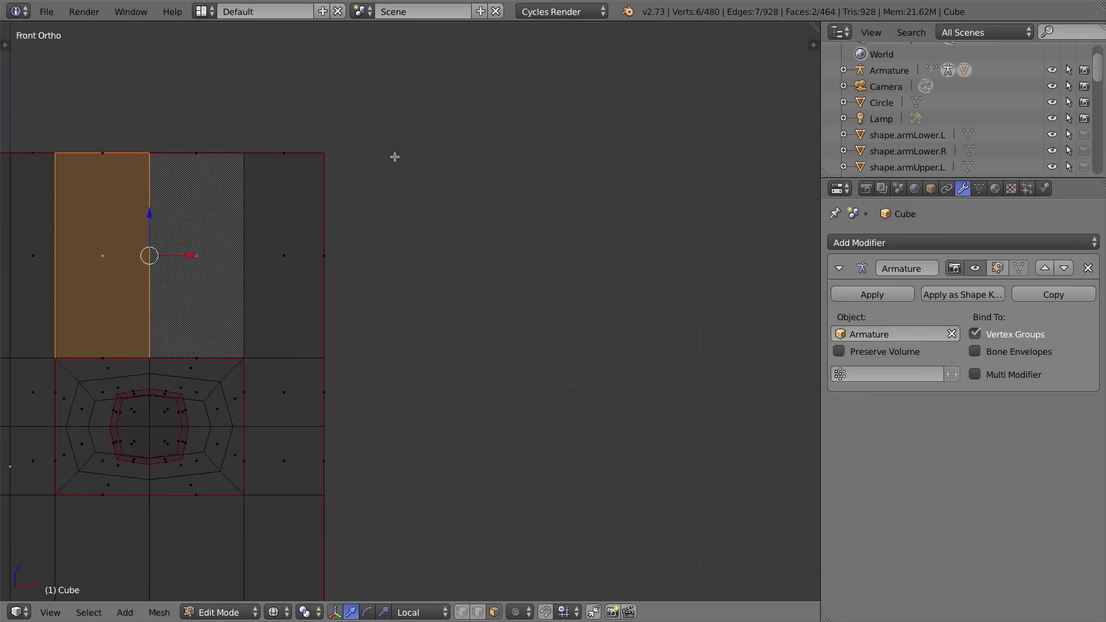
key("shift+s")
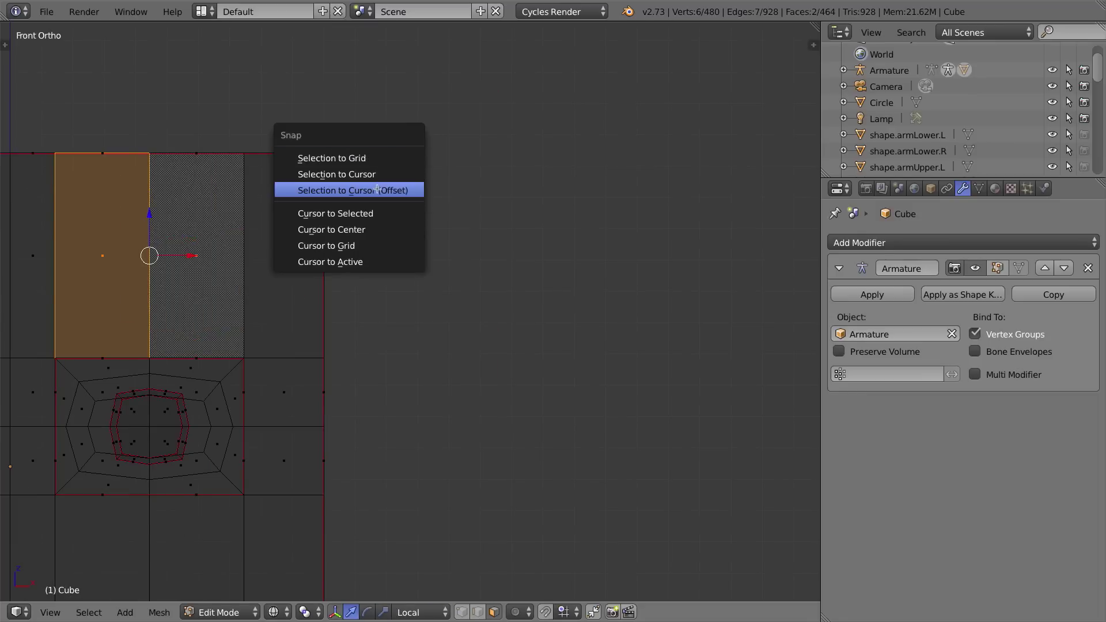
left_click(334, 213)
key("alt+Home")
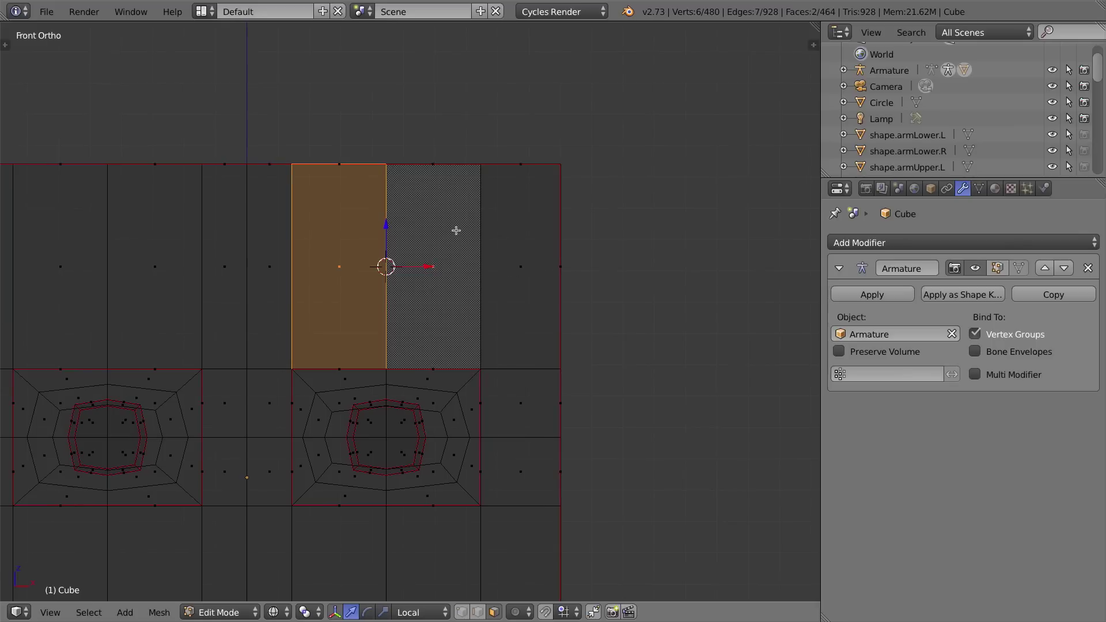
Add a cube at the 3D cursor and scale it to about 0.31, close to the width of the eye socket.
key("shift+a")
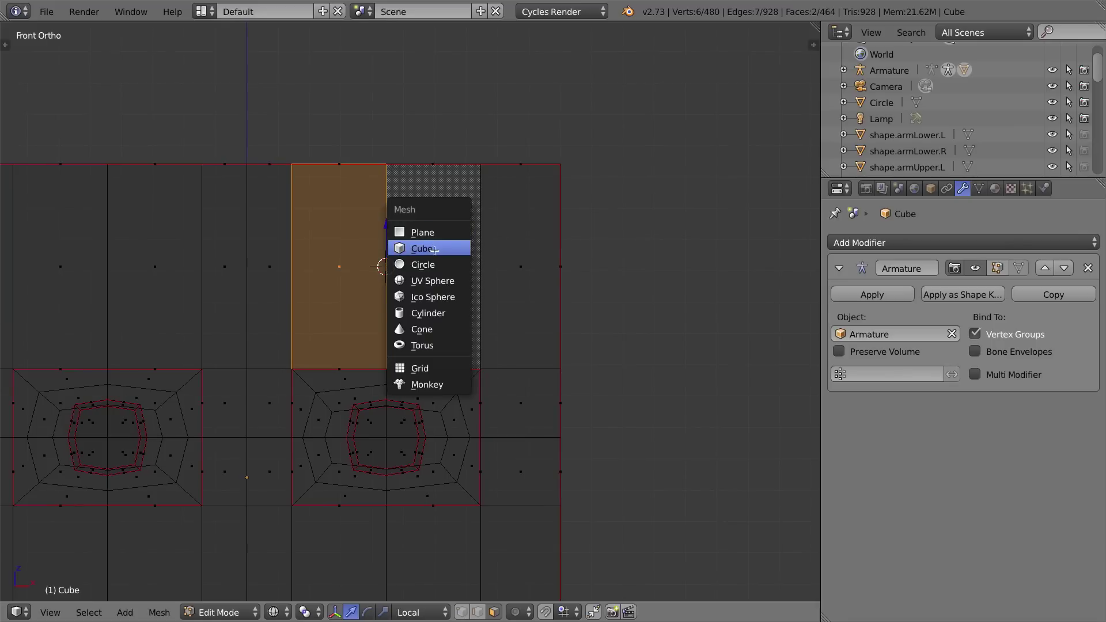
left_click(435, 249)
middle_click_drag(473, 265, 422, 260)
scroll(422, 260, "down", 4)
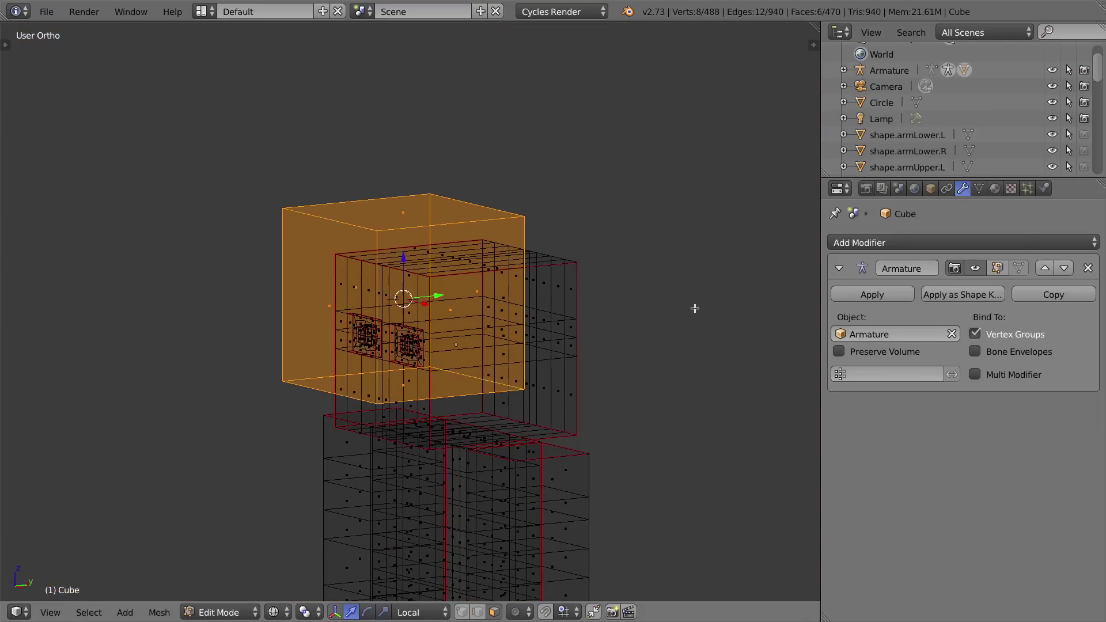
key("KP_1")
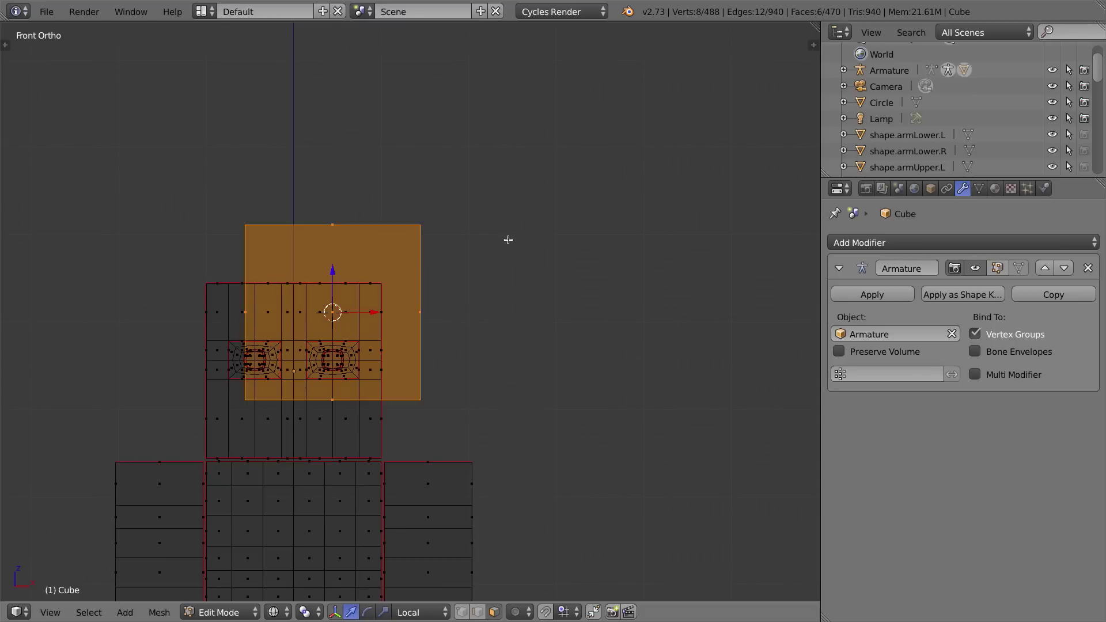
key("s")
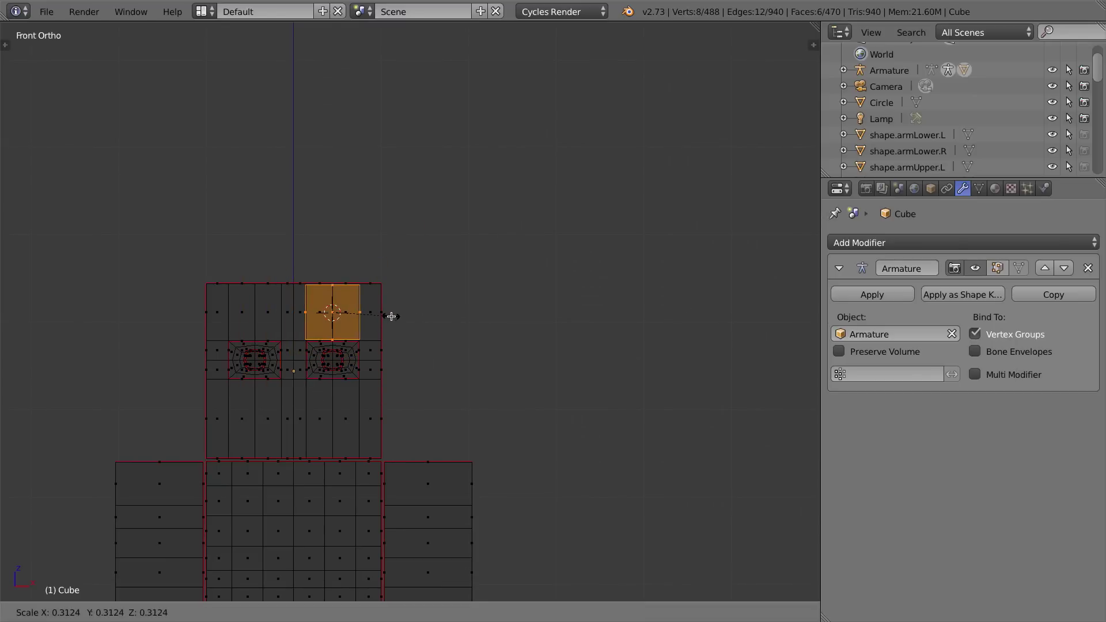
left_click(391, 316)
Flatten the cube along Y into a thin slab and move it back just inside the front of the head.
key("KP_3")
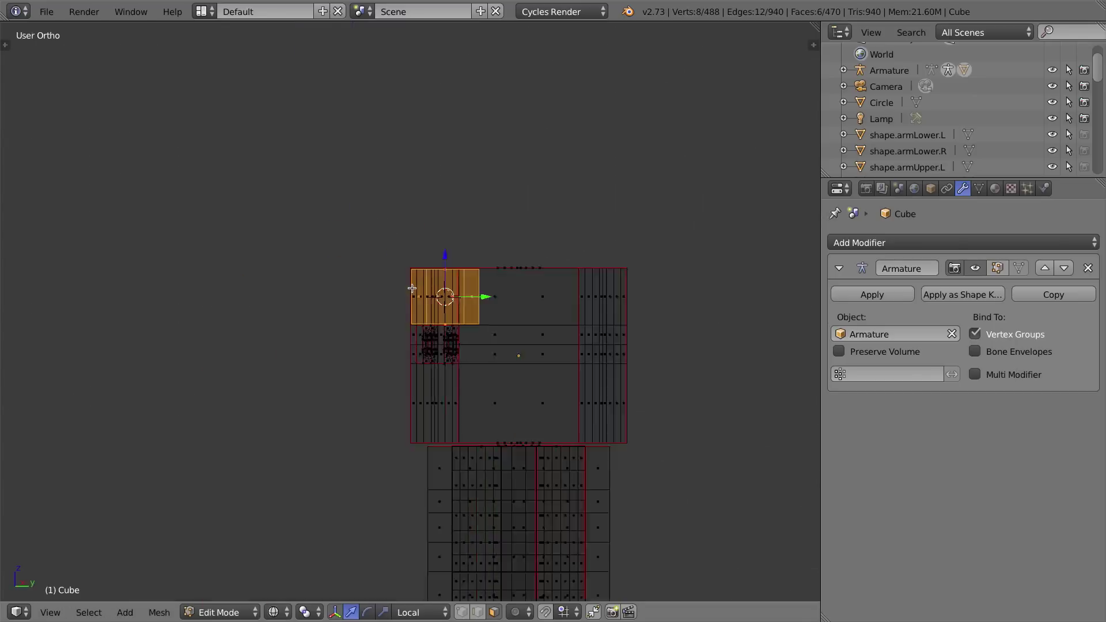
key("s")
key("y")
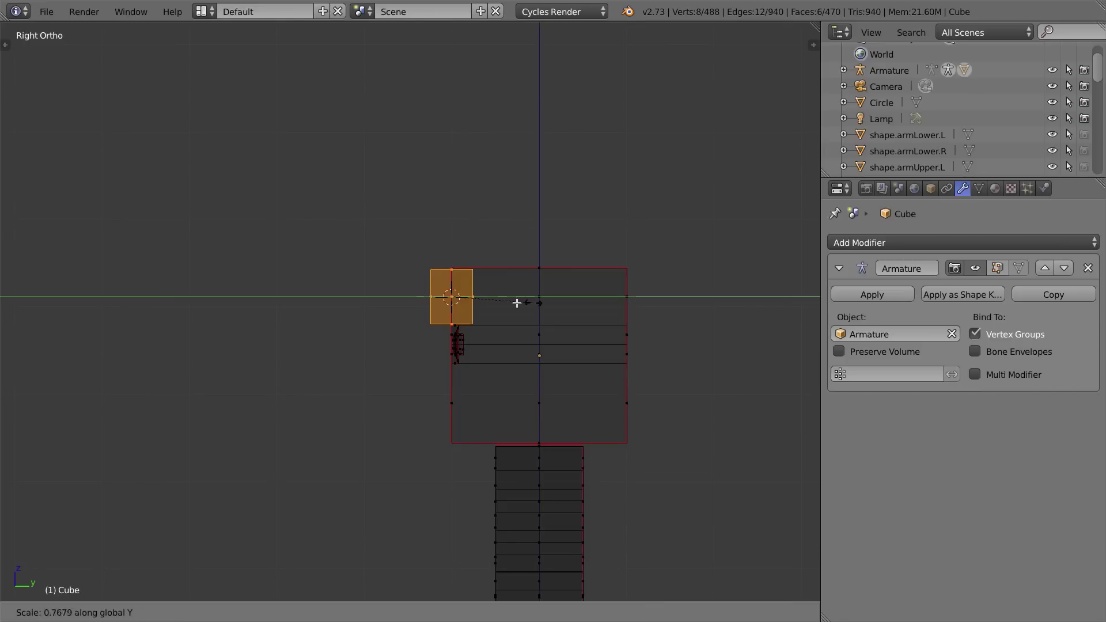
left_click(456, 307)
scroll(452, 297, "down", 2)
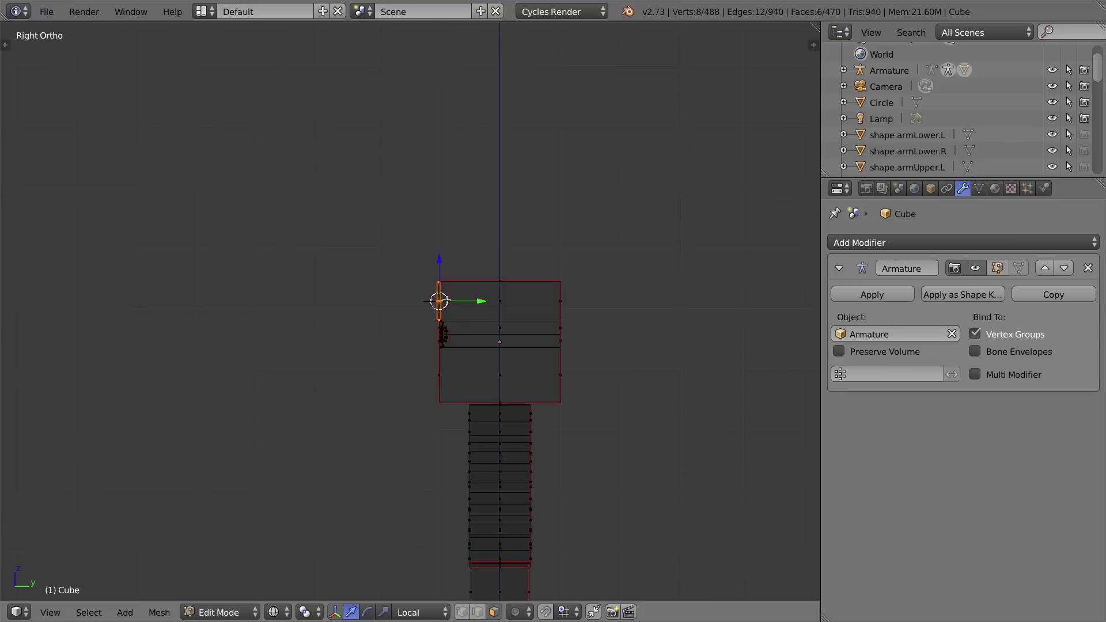
scroll(453, 296, "up", 6)
left_click_drag(448, 268, 452, 268)
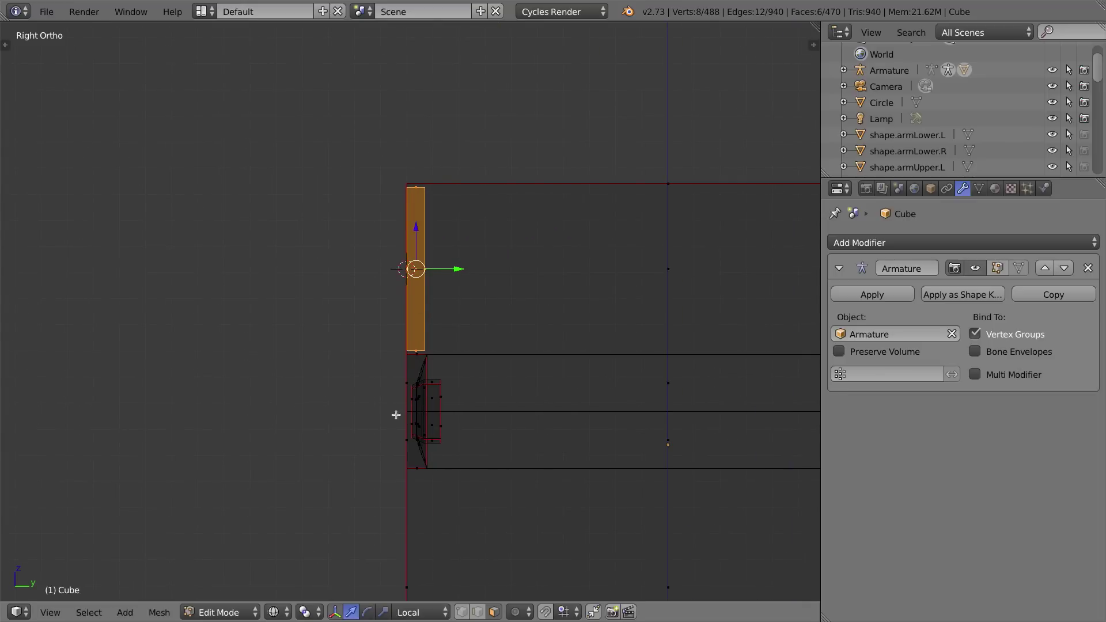
Lower the slab over the left eye, then adjust its thickness and depth along Y within the eye socket.
left_click_drag(417, 237, 417, 359)
left_click_drag(456, 390, 459, 391)
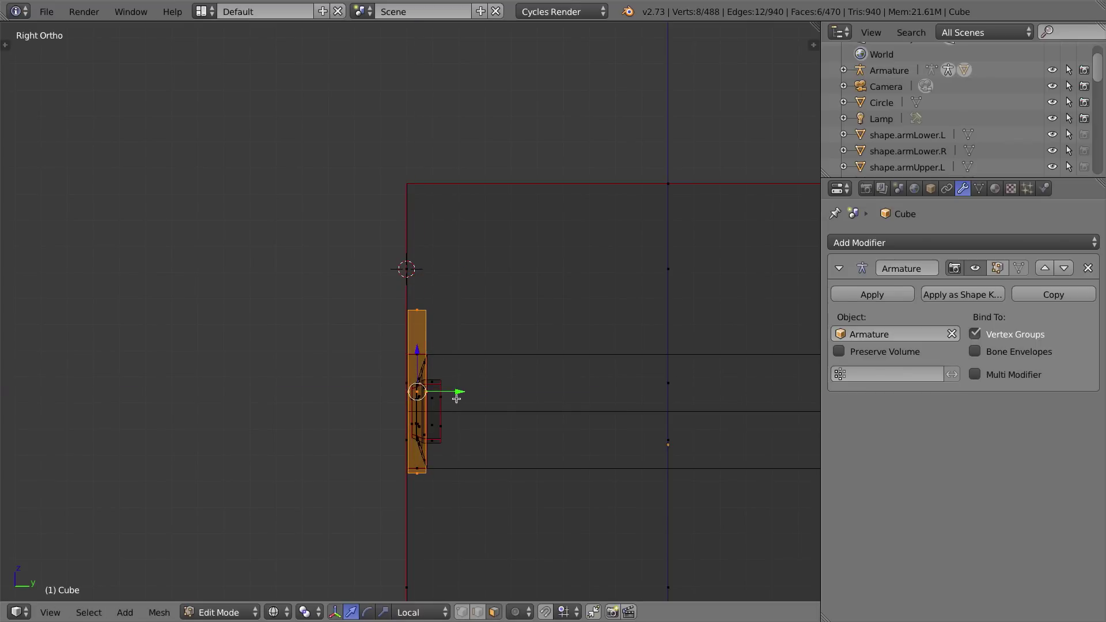
key("s")
key("y")
left_click(525, 419)
mouse_move(468, 391)
left_mouse_down()
mouse_move(447, 392)
mouse_move(457, 391)
left_mouse_up()
Lower only the slab's top face to just above the upper edge of the left eye socket.
key("KP_1")
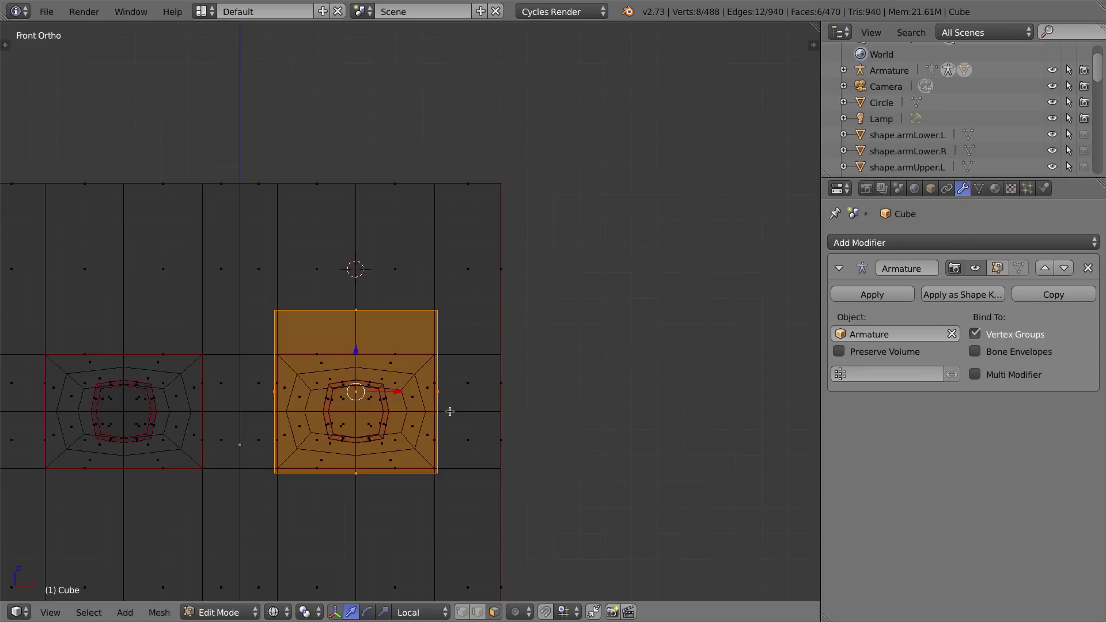
middle_click_drag(362, 323, 362, 333)
right_click(354, 309)
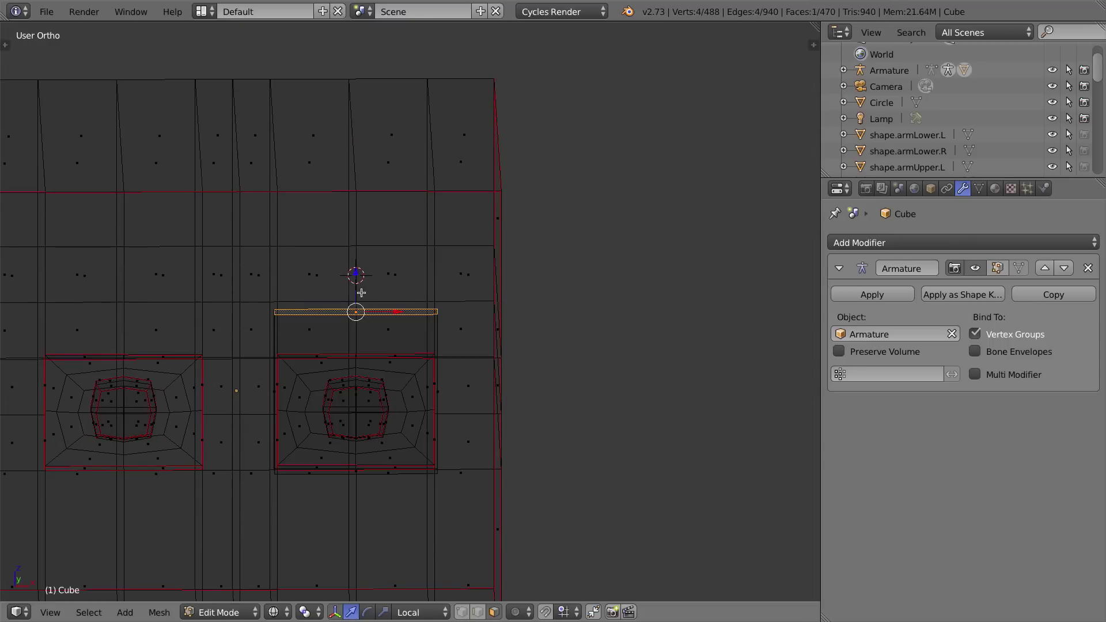
left_click_drag(355, 274, 355, 314)
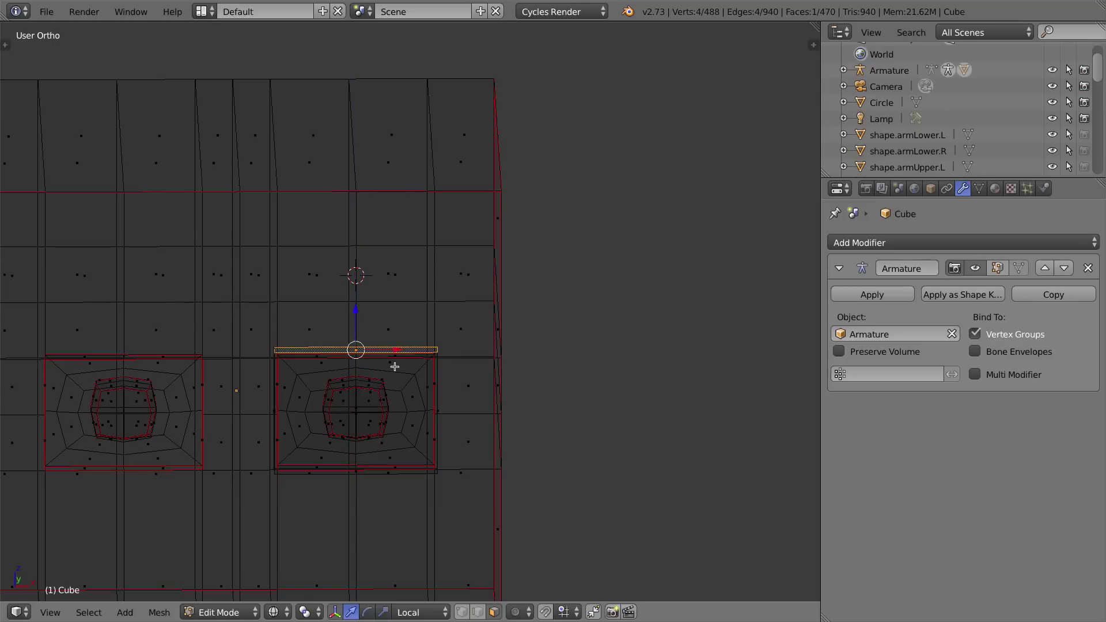
Select the whole slab and move it straight up onto the forehead above the left eye socket.
key("ctrl+r")
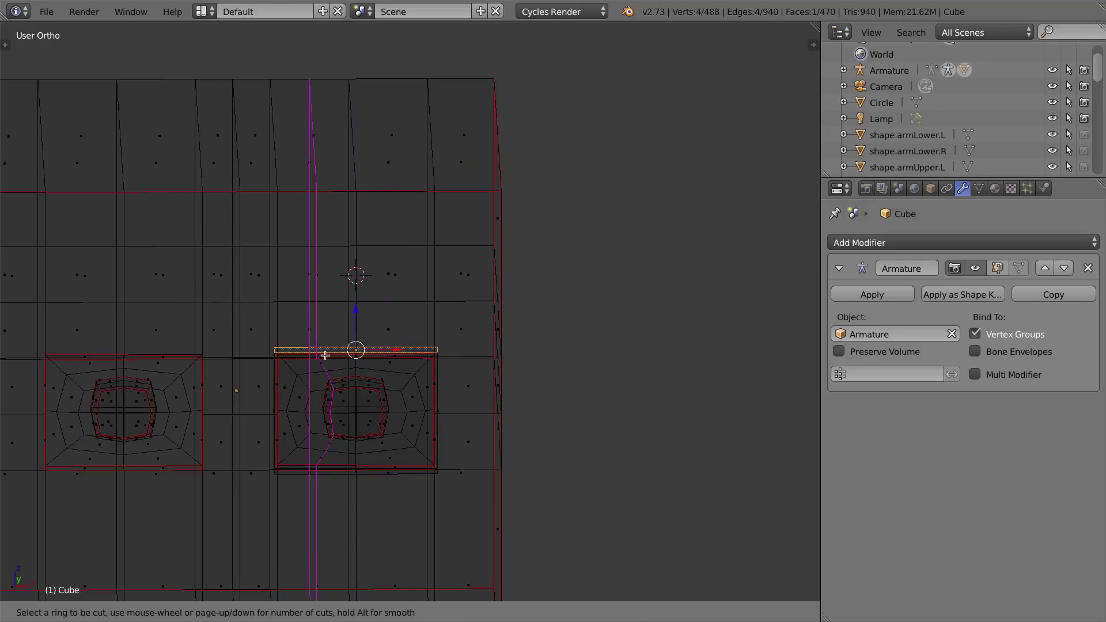
key("Escape")
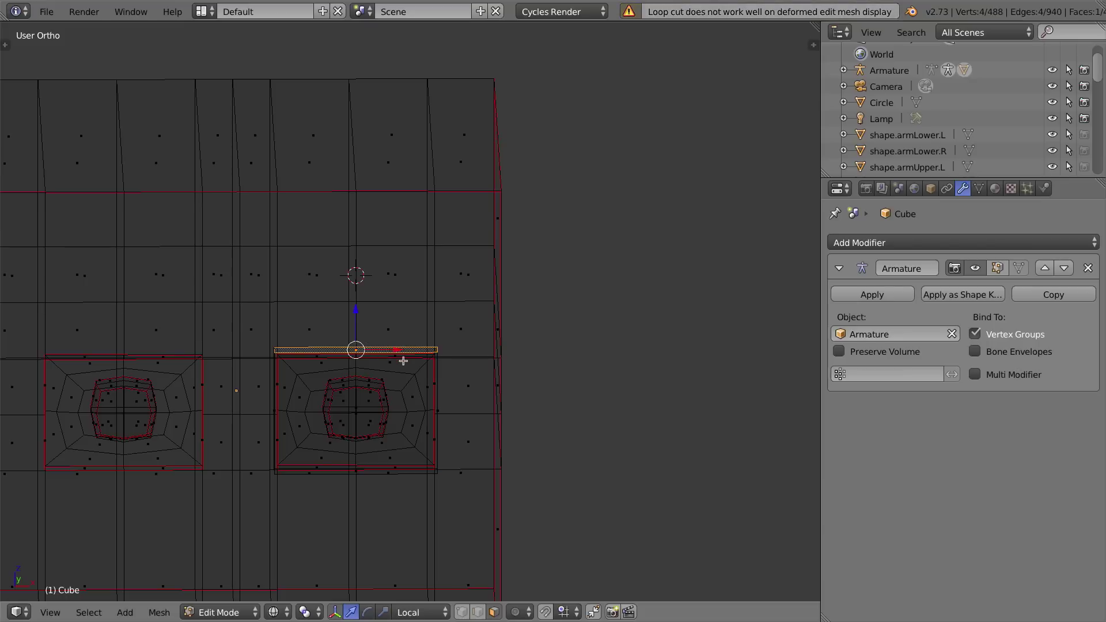
left_click(403, 361, "shift")
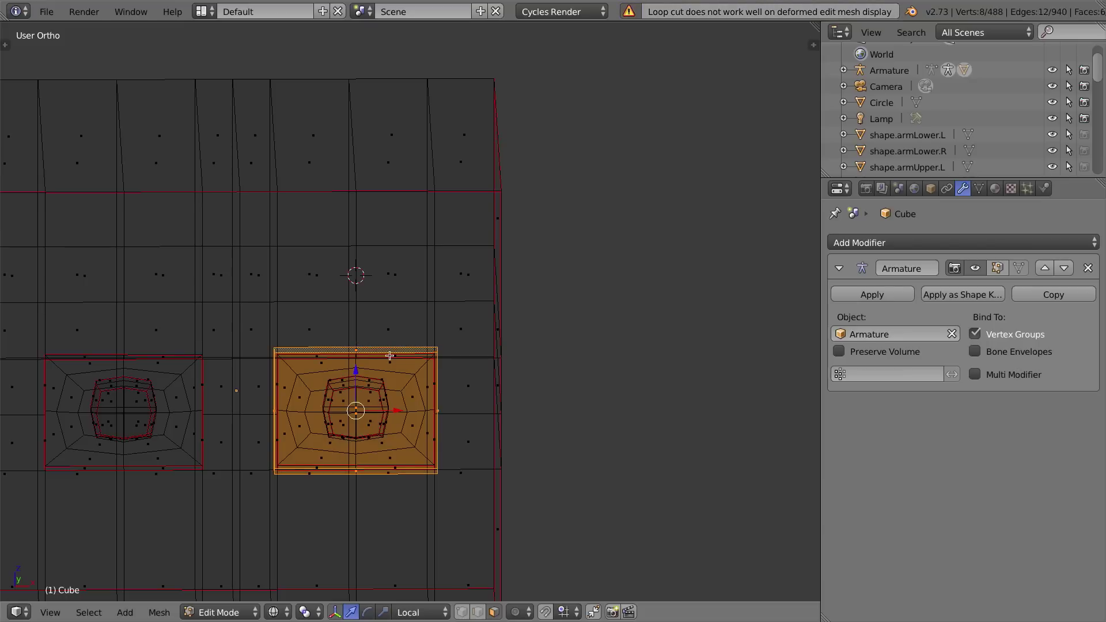
left_click_drag(355, 367, 354, 251)
Add three evenly spaced vertical loop cuts across the width of the slab above the left eye.
key("KP_1")
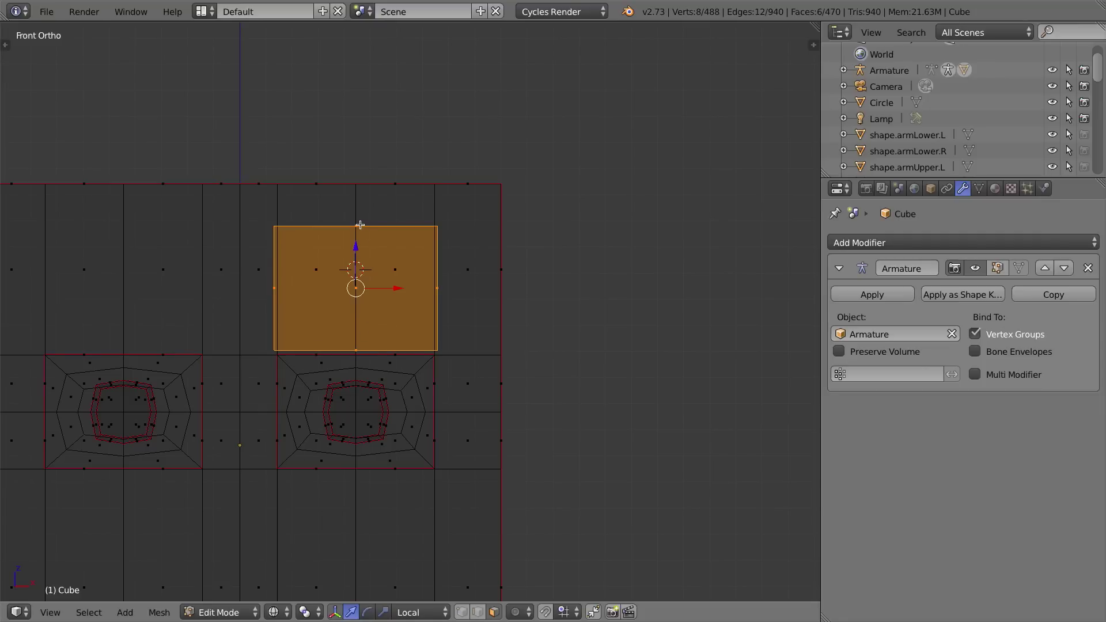
key("ctrl+r")
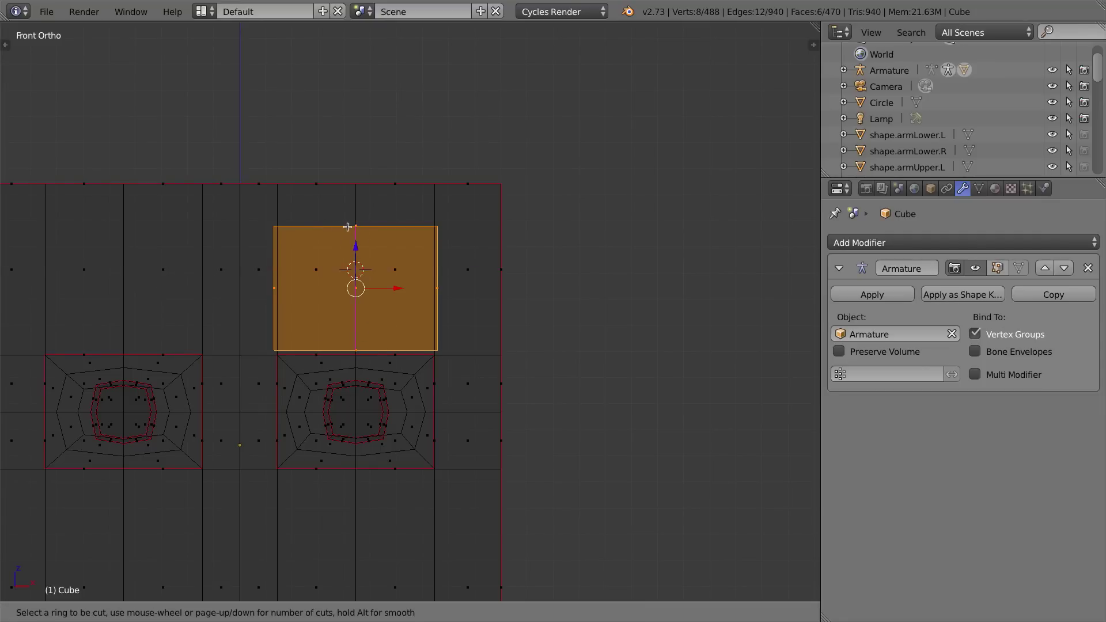
scroll(348, 227, "up", 2)
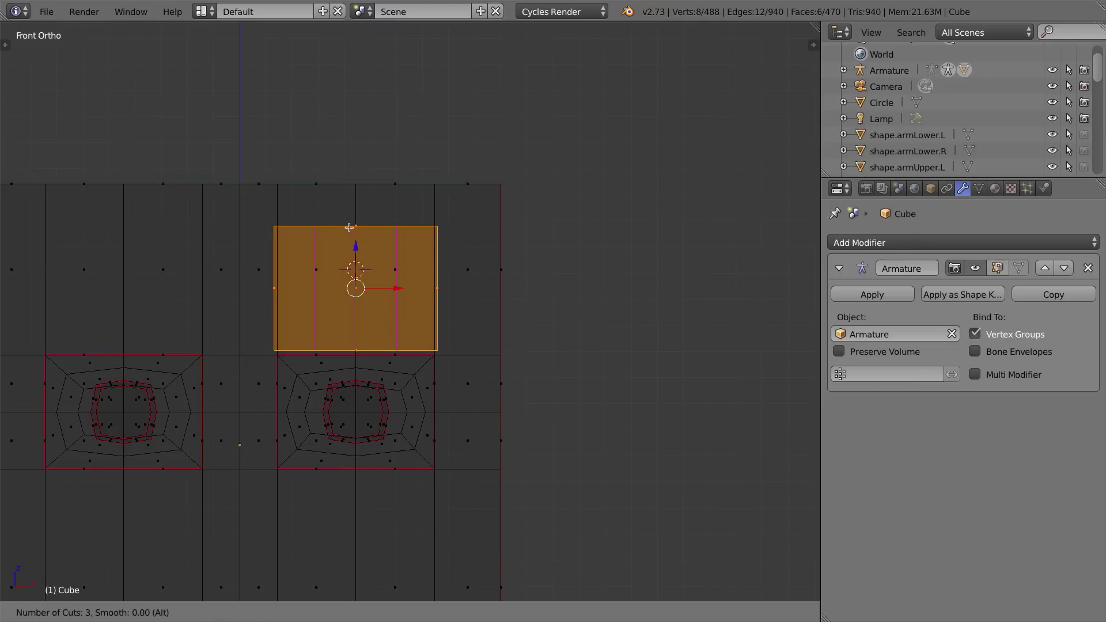
left_click(350, 228)
right_click(380, 286)
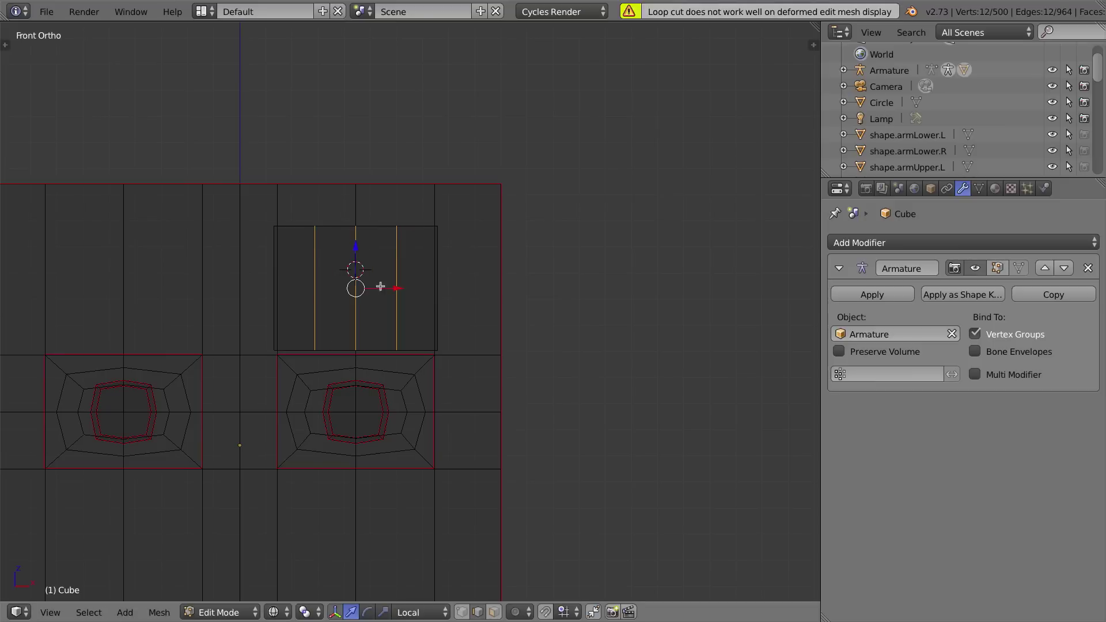
Add three evenly spaced horizontal loop cuts across the height of the same slab.
key("ctrl+r")
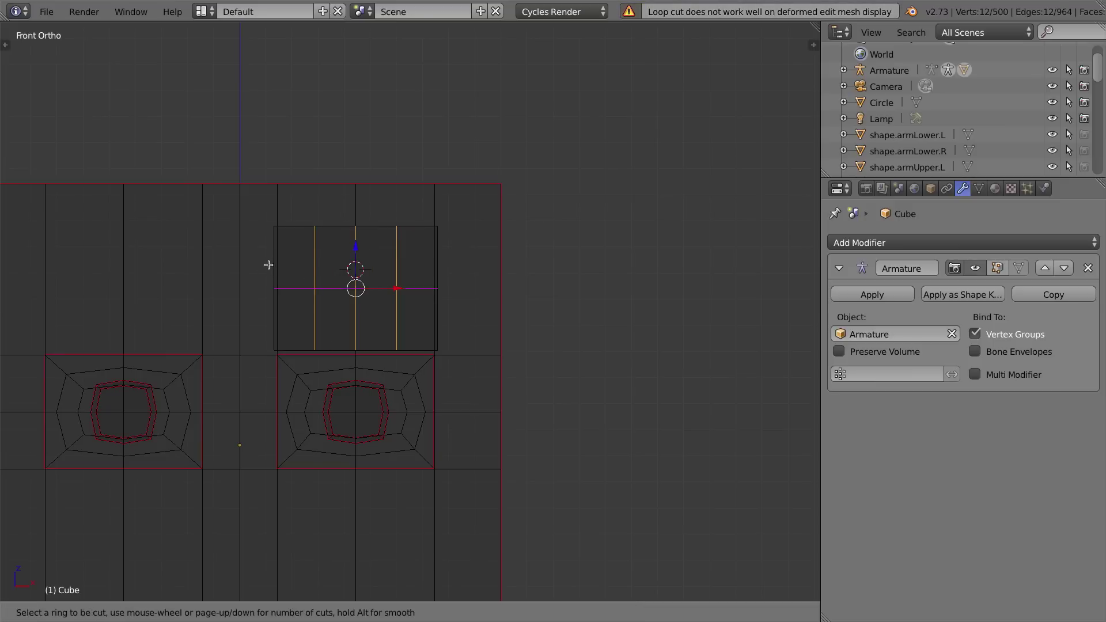
scroll(272, 270, "up", 3)
scroll(272, 270, "down", 1)
left_click(271, 270)
right_click(275, 258)
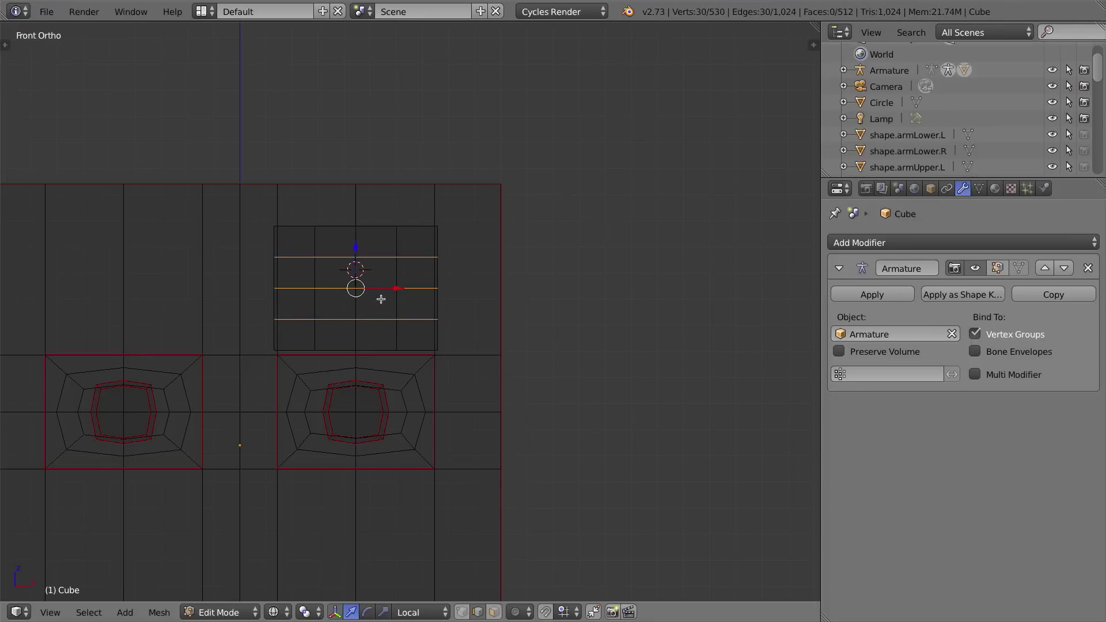
Select the whole subdivided slab and duplicate it along X by about -0.88 to sit above the right eye socket.
middle_click_drag(379, 299, 302, 317)
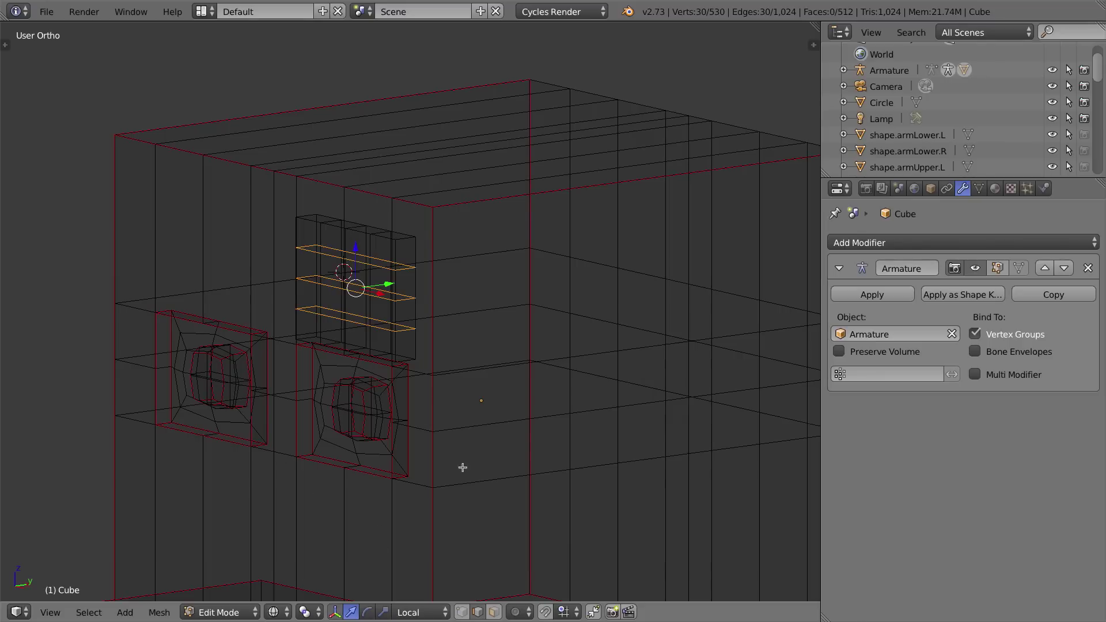
scroll(462, 467, "down", 3)
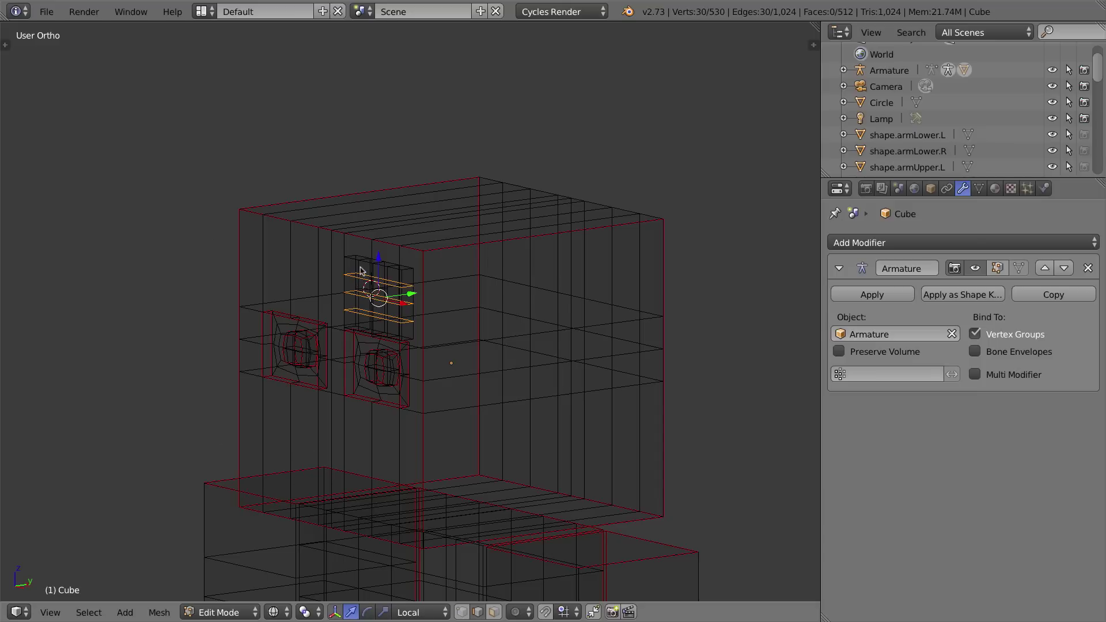
key("ctrl+l")
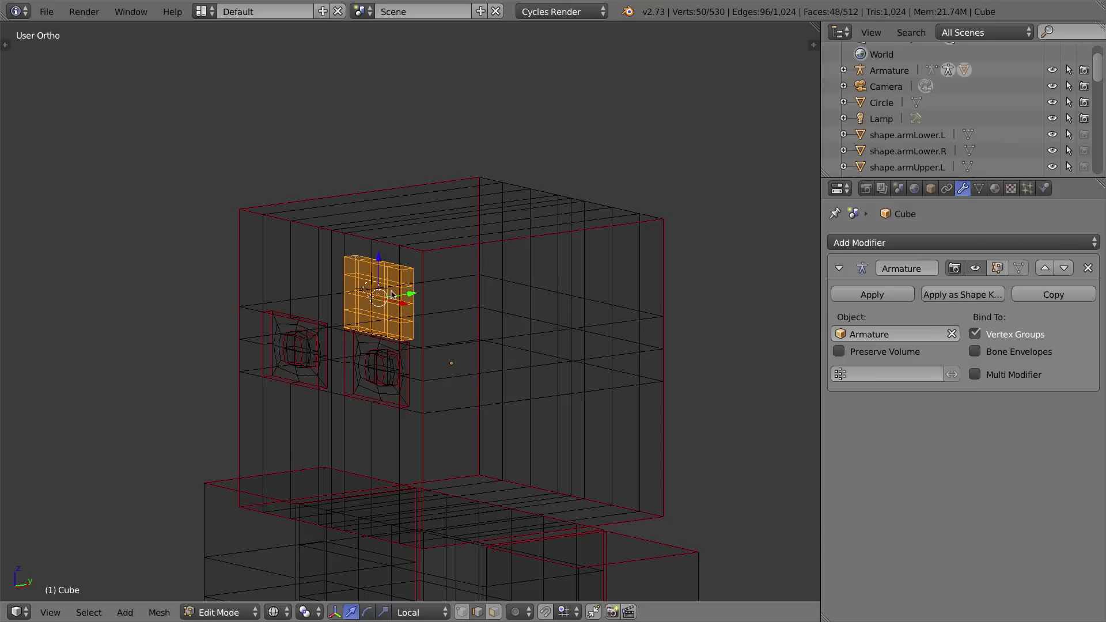
key("KP_1")
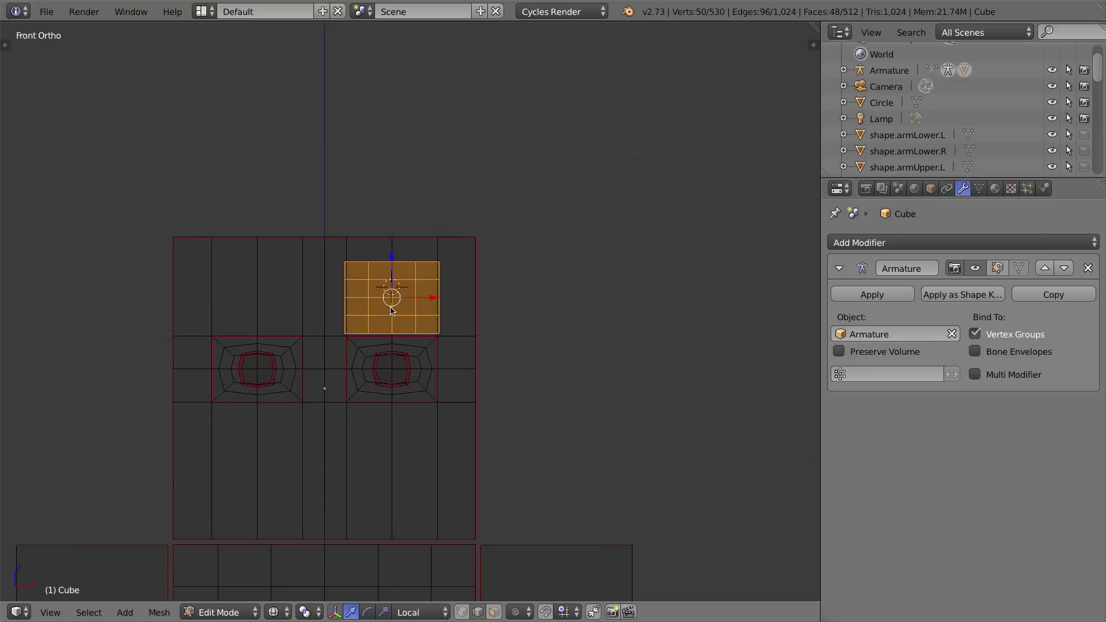
key("shift+d")
key("x")
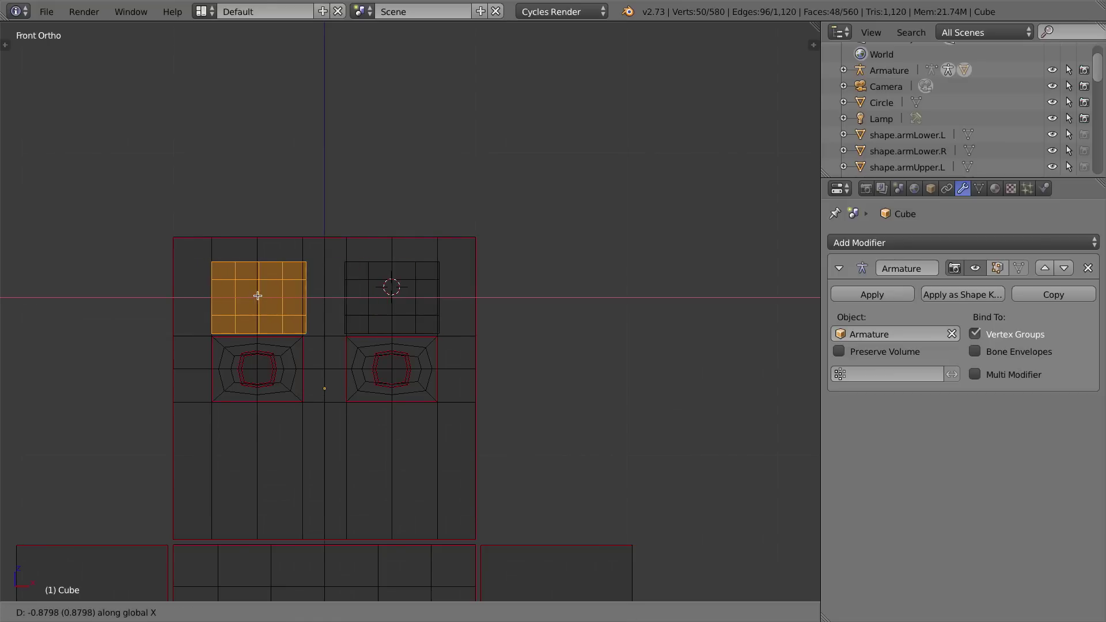
left_click(255, 296)
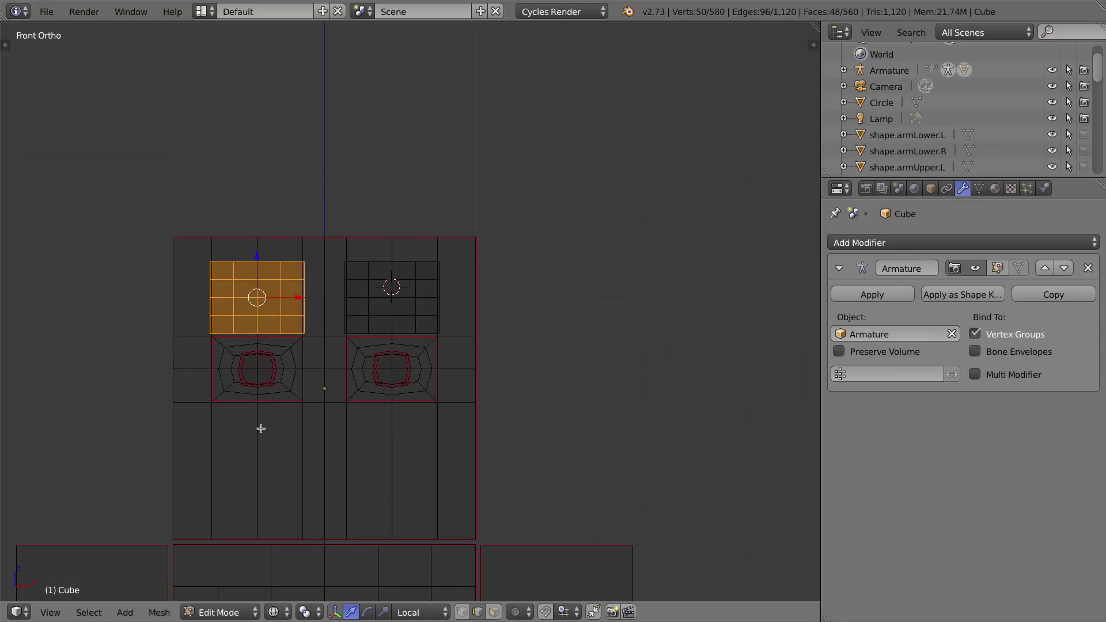
Add a cube at the 3D cursor above the left eye and scale it down to a small block.
middle_click_drag(406, 325, 375, 334)
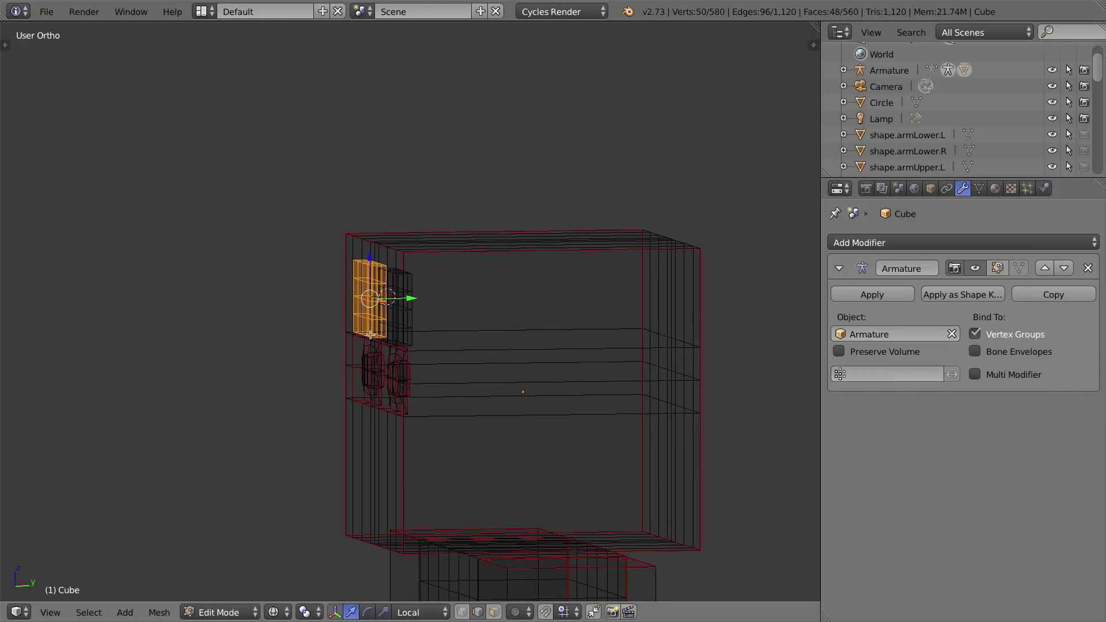
key("KP_3")
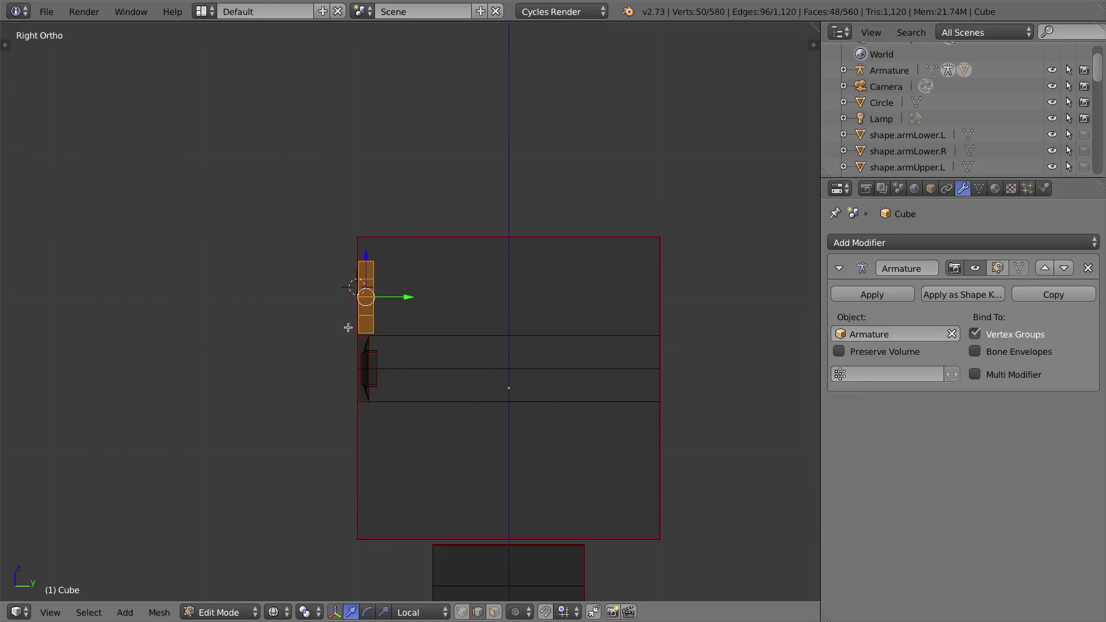
key("shift+a")
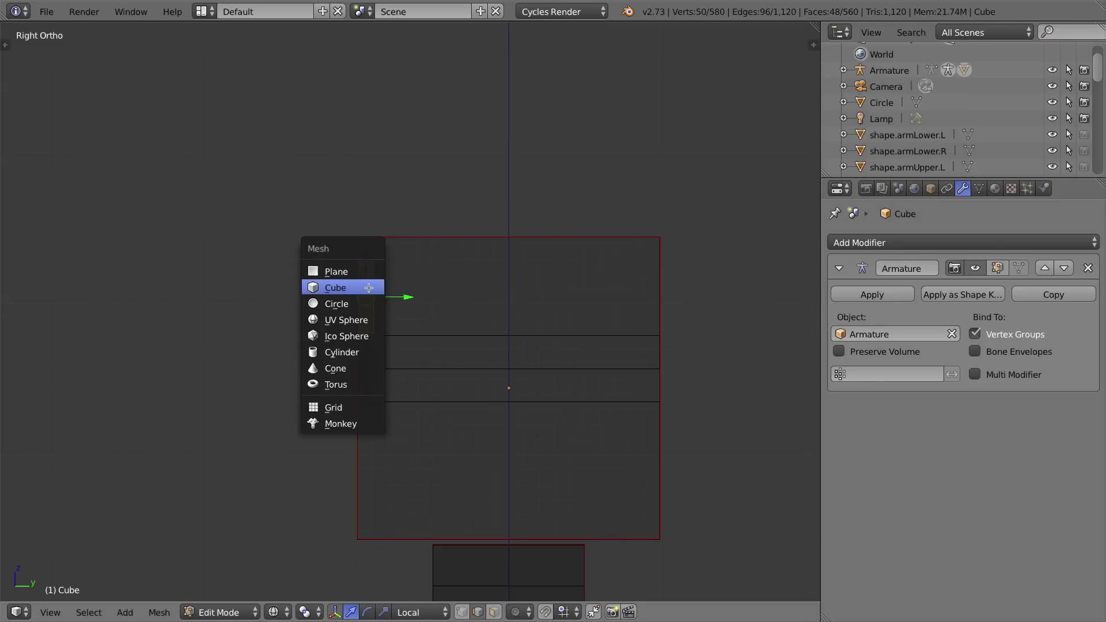
left_click(369, 287)
key("s")
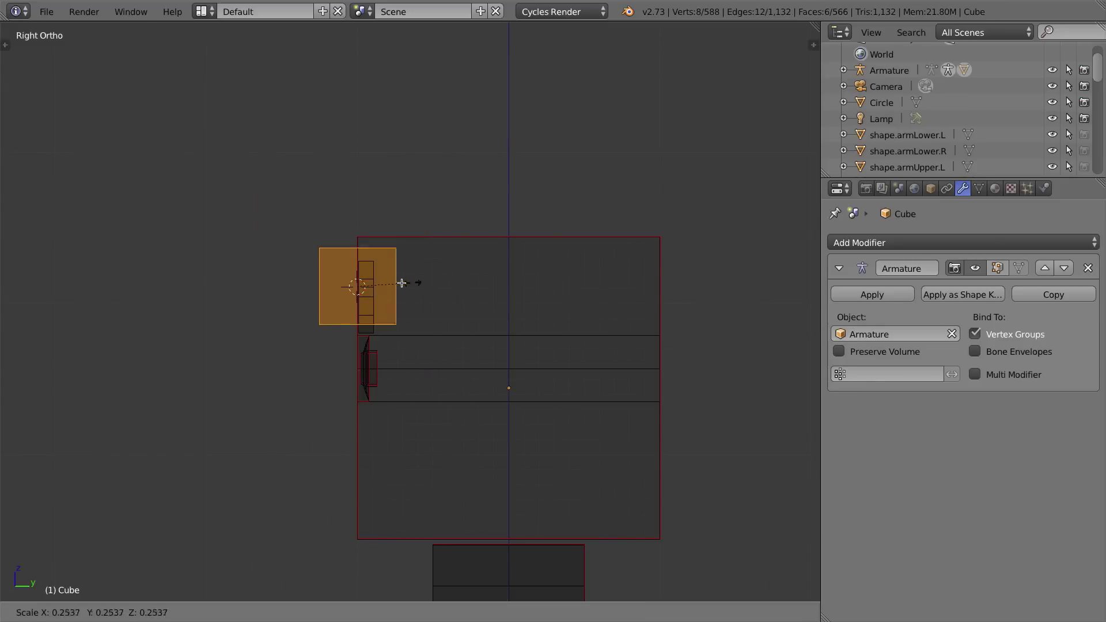
left_click(374, 286)
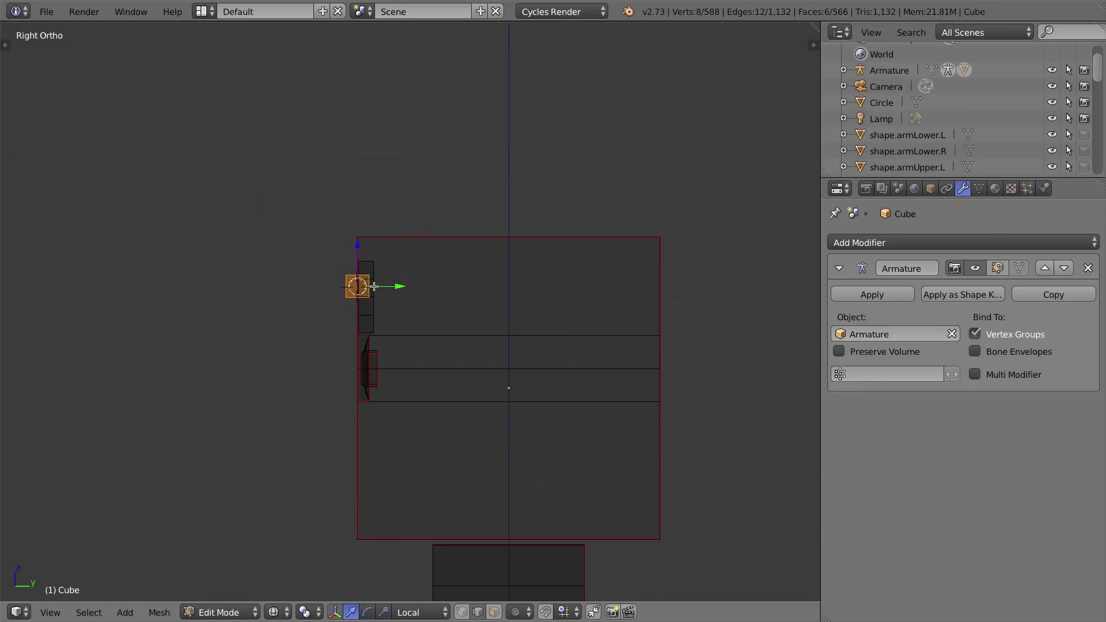
Stretch the small block along X until it spans the width of the left eyelid slab.
key("KP_1")
key("s")
key("x")
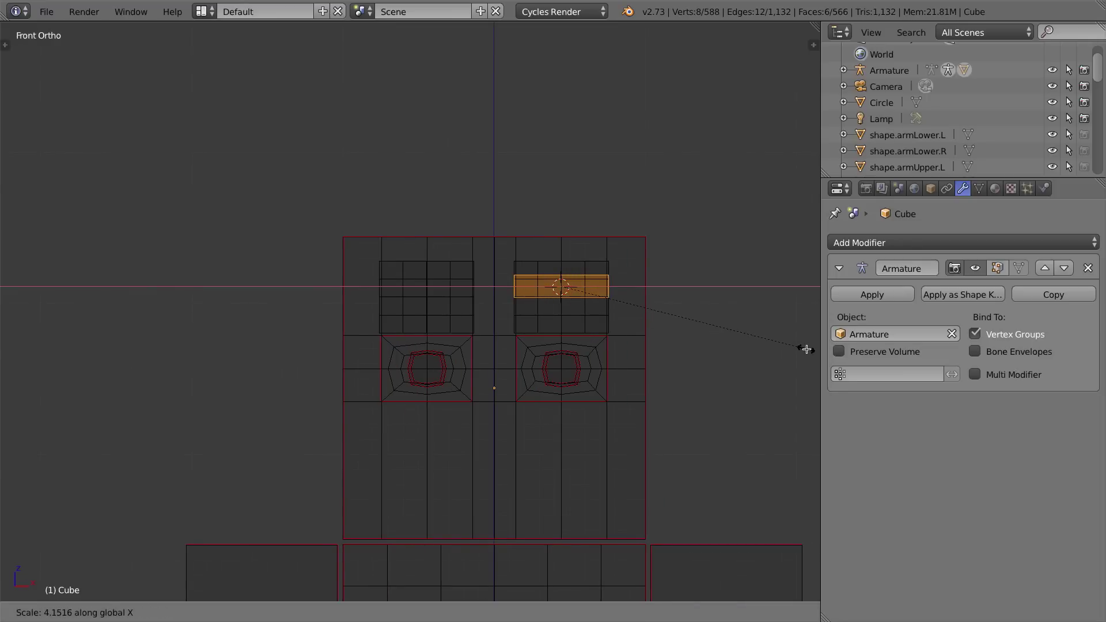
left_click(812, 348)
Make the eyebrow block slightly taller and scale its depth along Y to about 0.64.
middle_click_drag(623, 279, 694, 338)
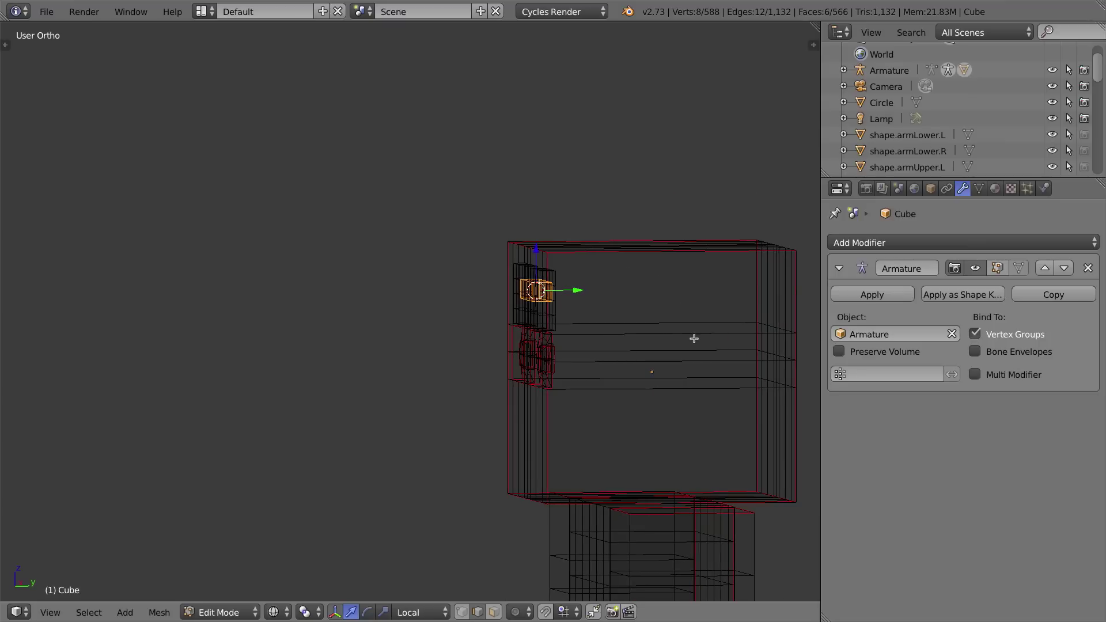
key("s")
key("x")
left_click(751, 340)
key("s")
key("y")
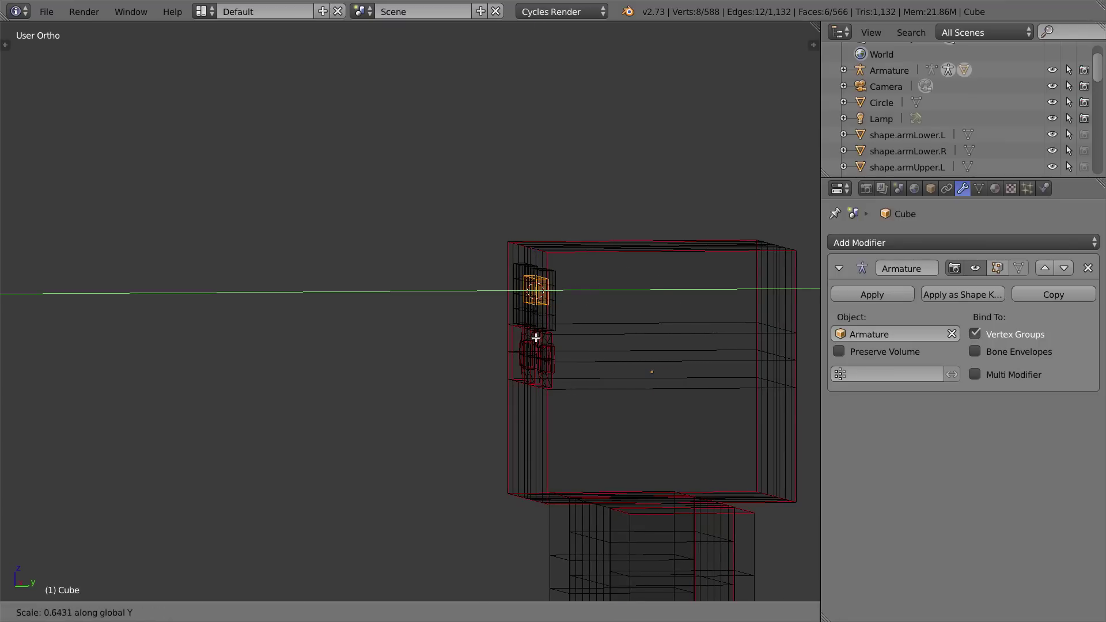
left_click(536, 337)
Lower the eyebrow block slightly so it sits closer to the left eye socket.
key("KP_1")
key("s")
key("z")
left_click(568, 286)
Move the eyebrow block forward along Y until it stands just clear of the front of the head.
middle_click_drag(568, 286, 451, 300)
key("KP_3")
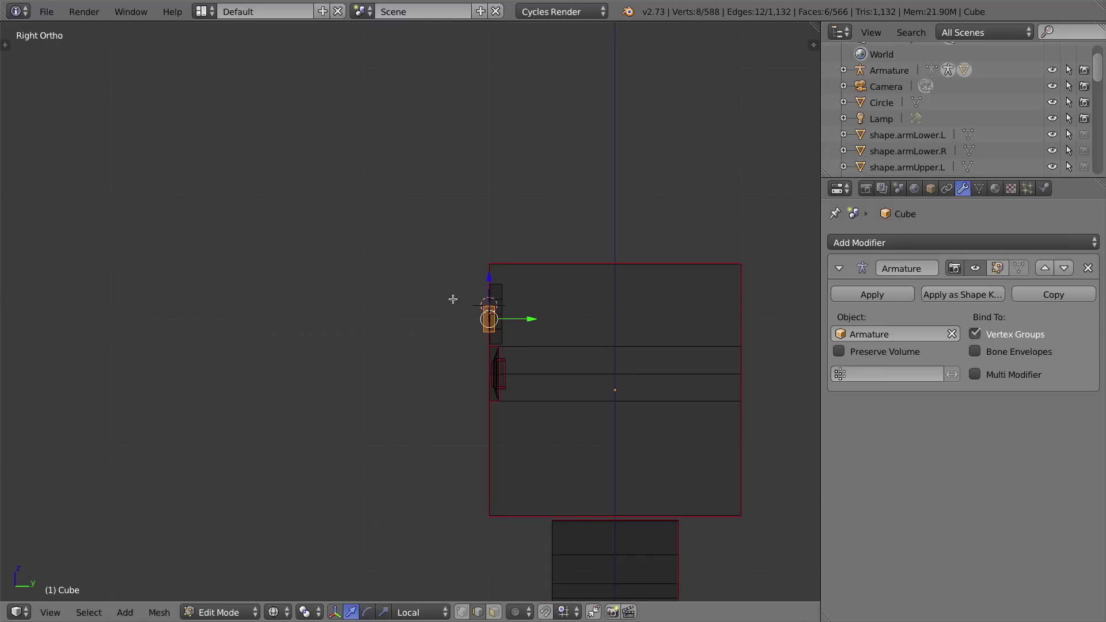
scroll(452, 300, "up", 4)
key("g")
key("y")
left_click(582, 323)
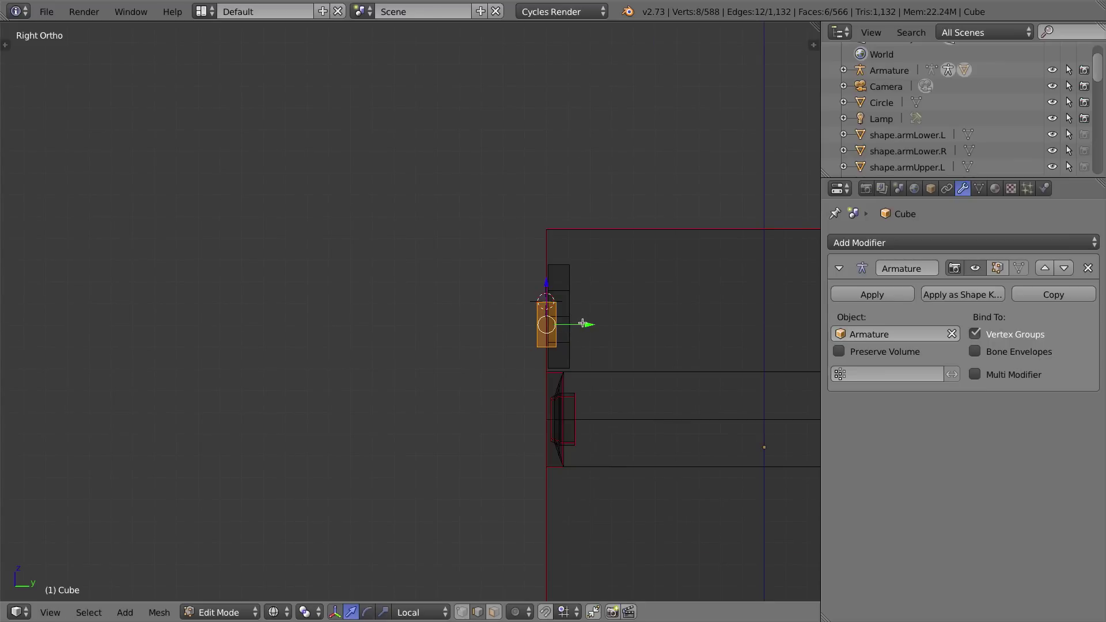
key("g")
key("y")
left_click(562, 326)
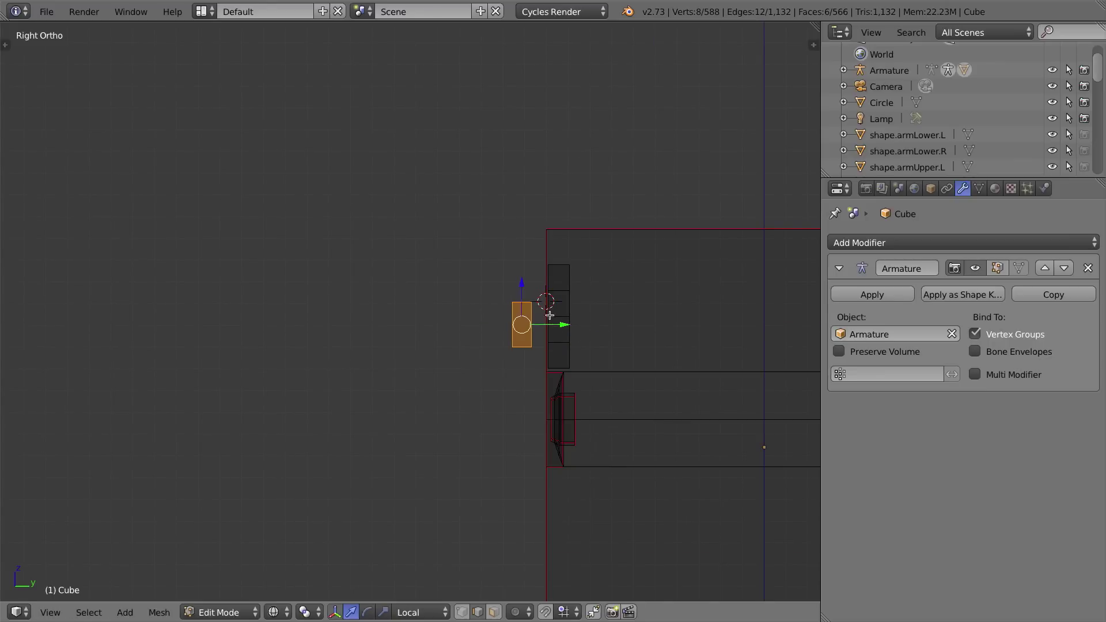
Add four evenly spaced vertical loop cuts along the length of the eyebrow block.
middle_click_drag(515, 317, 481, 327)
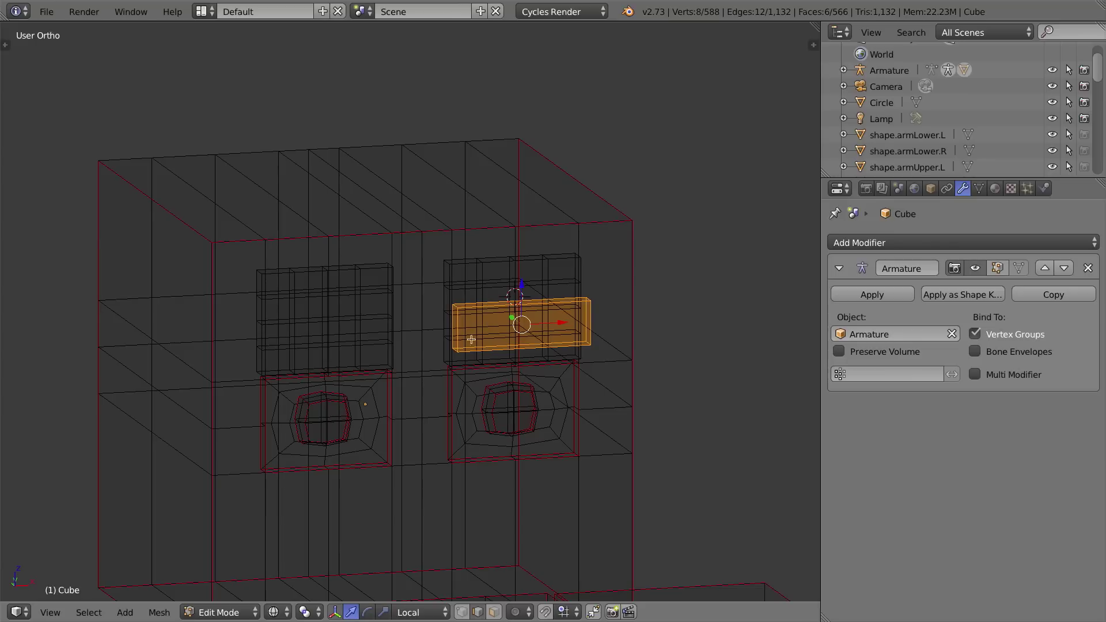
key("ctrl+r")
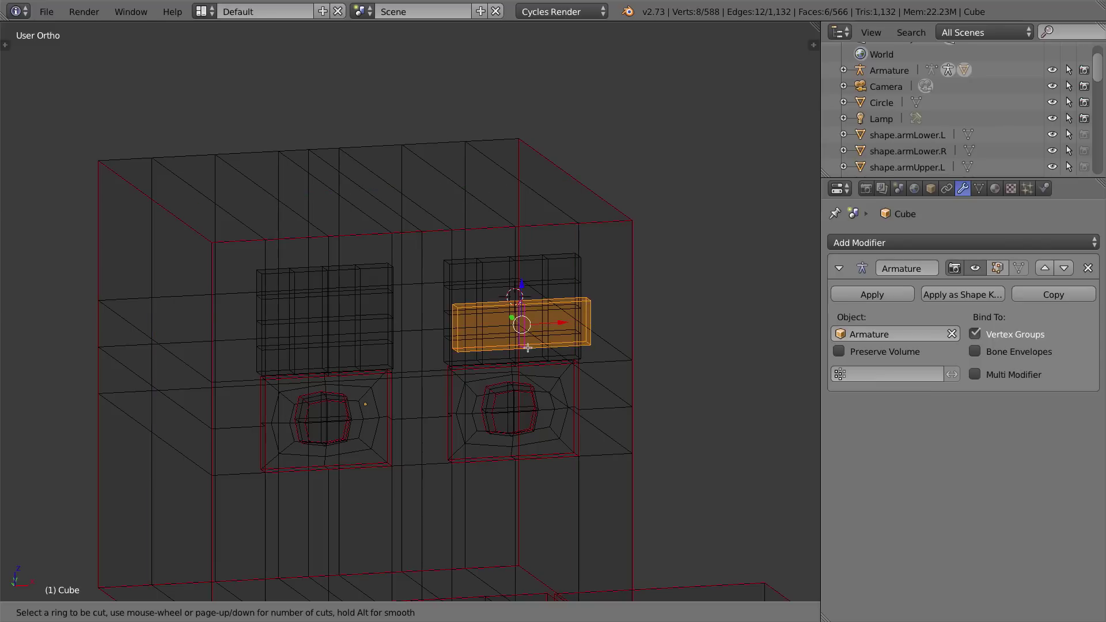
scroll(527, 348, "up", 3)
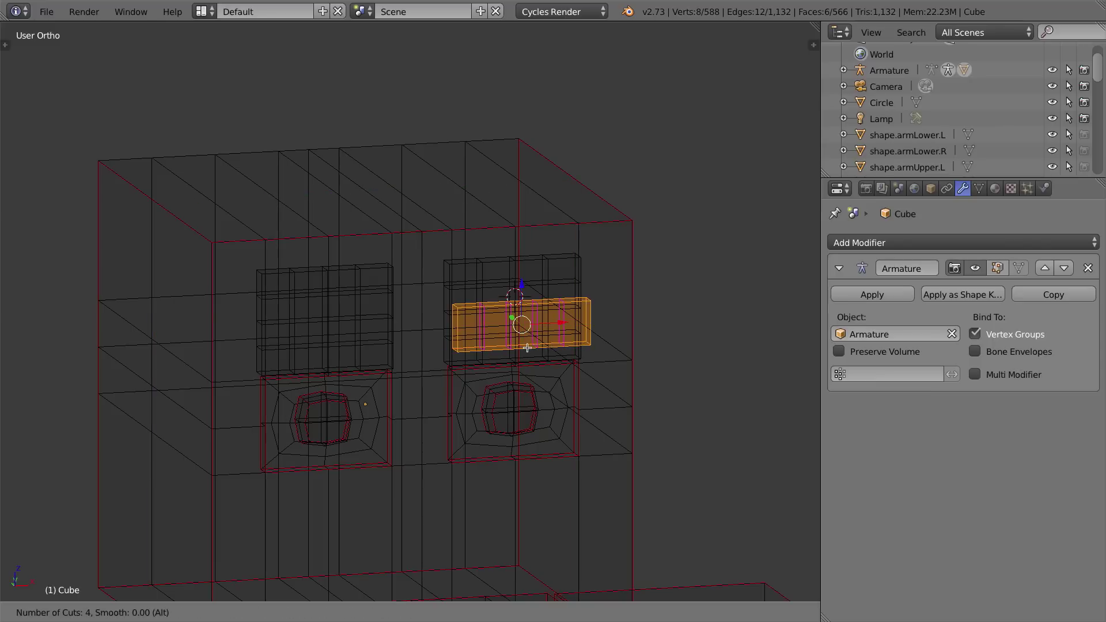
left_click(527, 348)
right_click(557, 348)
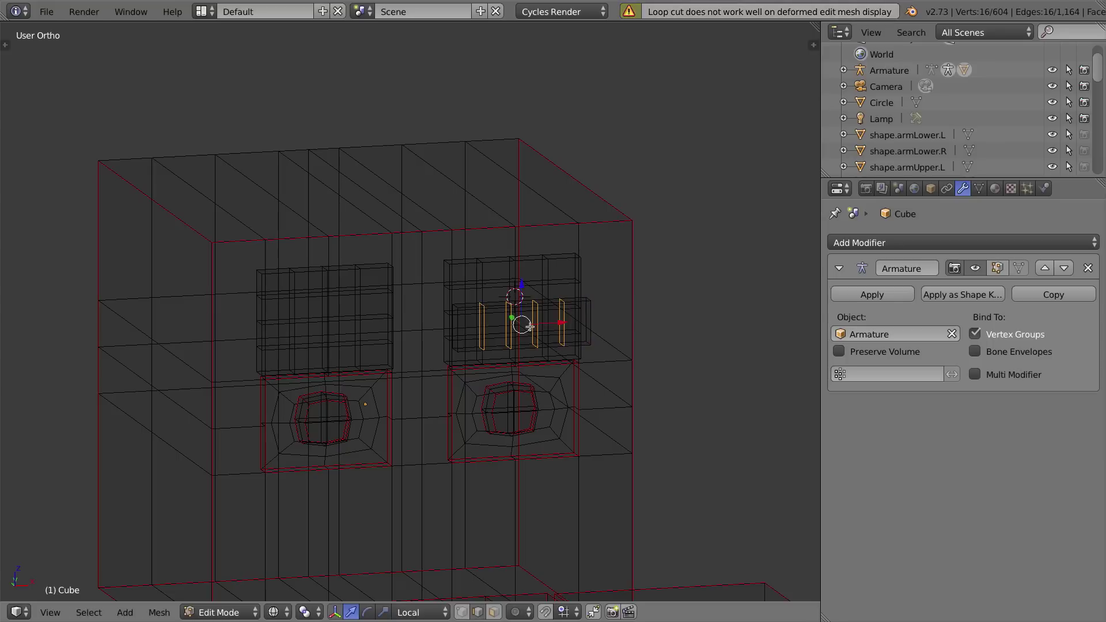
Select the whole eyebrow block and duplicate it along X by about -0.89 to sit above the right eye.
middle_click_drag(584, 323, 578, 308)
key("ctrl+KP_Add")
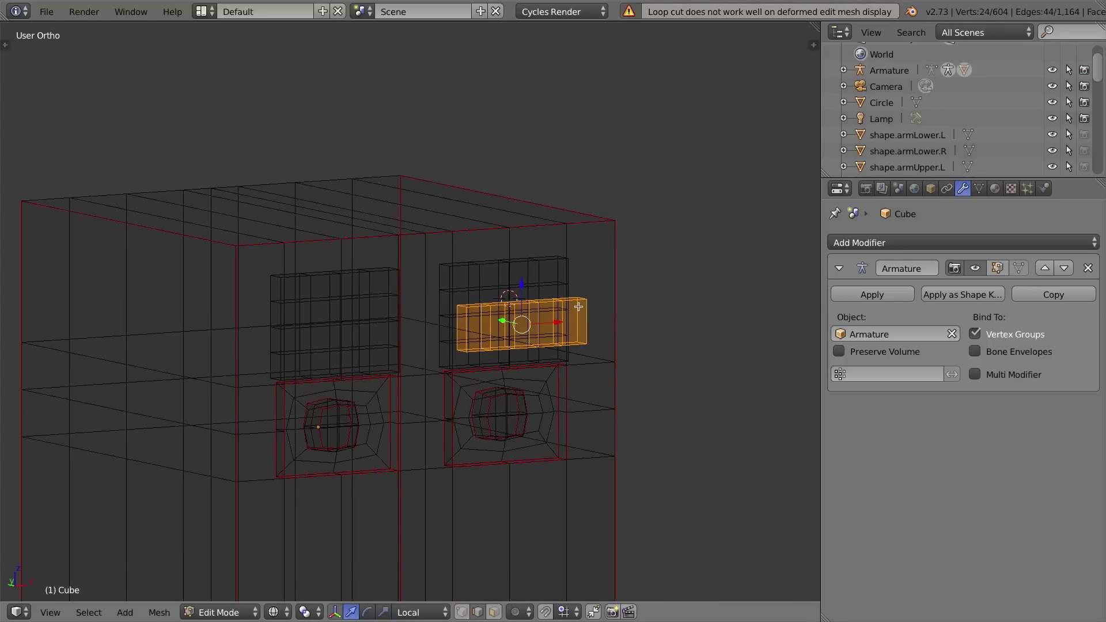
key("KP_1")
key("shift+d")
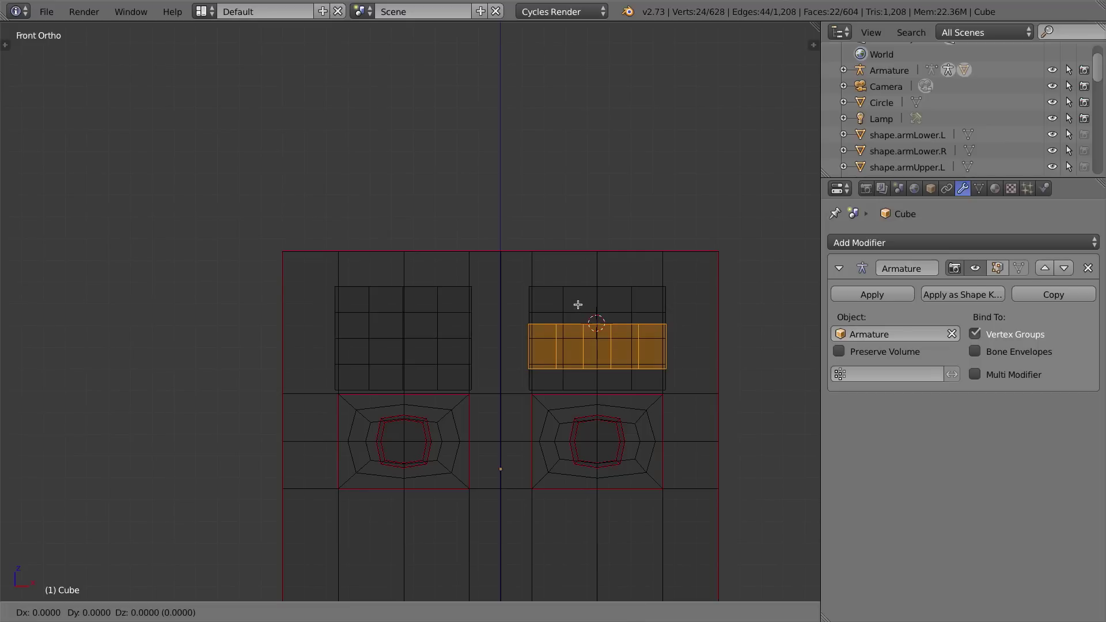
key("x")
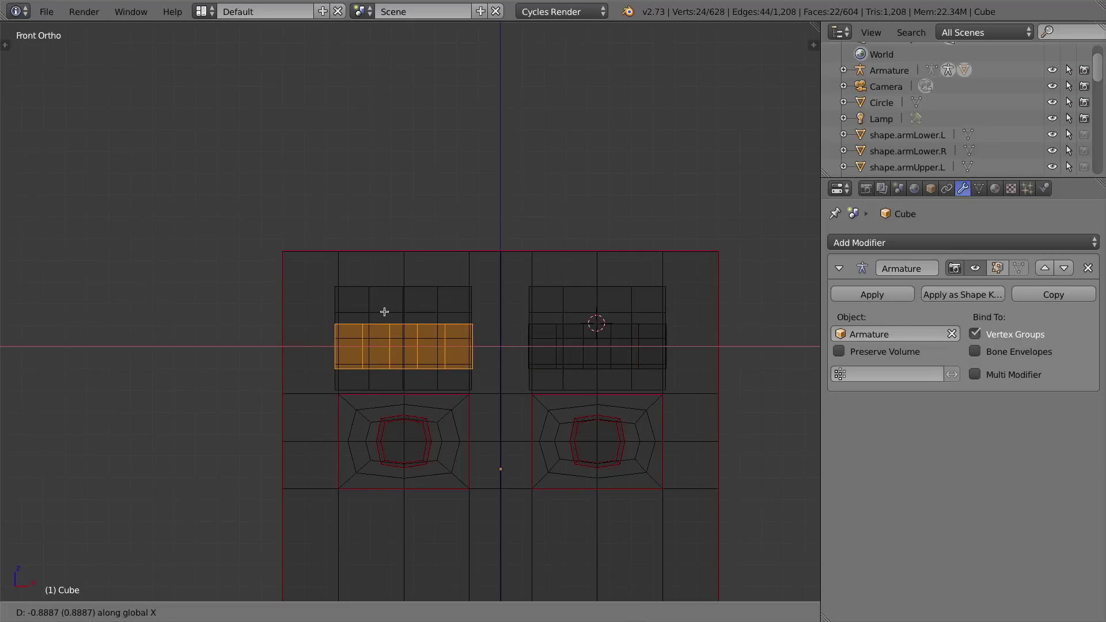
left_click(384, 312)
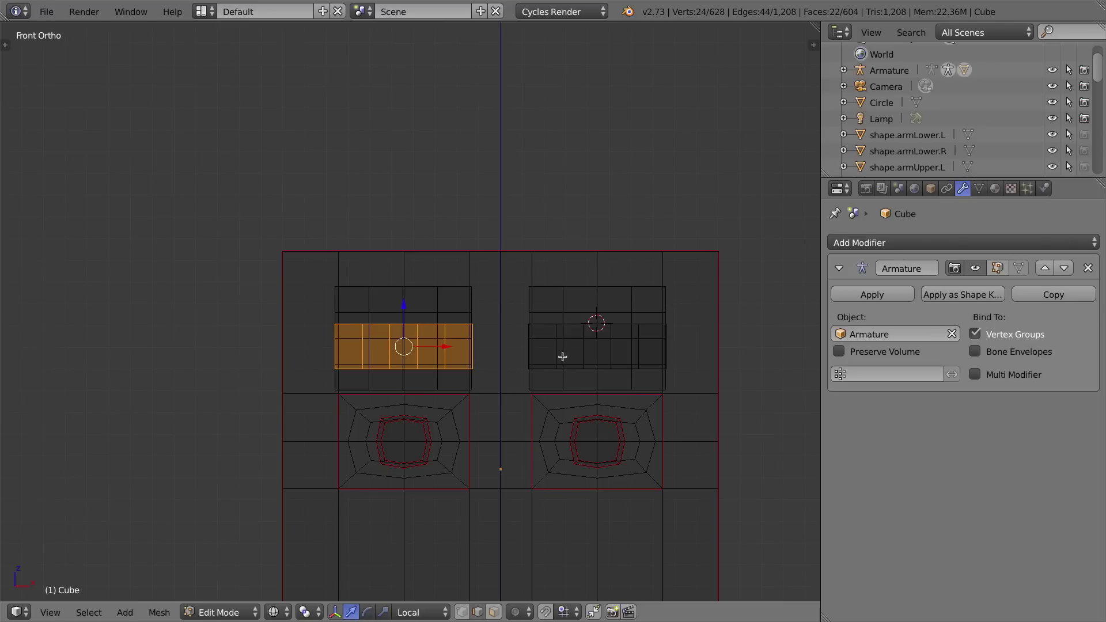
Select both eyebrow blocks and lower them together slightly along Z toward the eye sockets.
key("l")
middle_click_drag(504, 307, 488, 281, "shift")
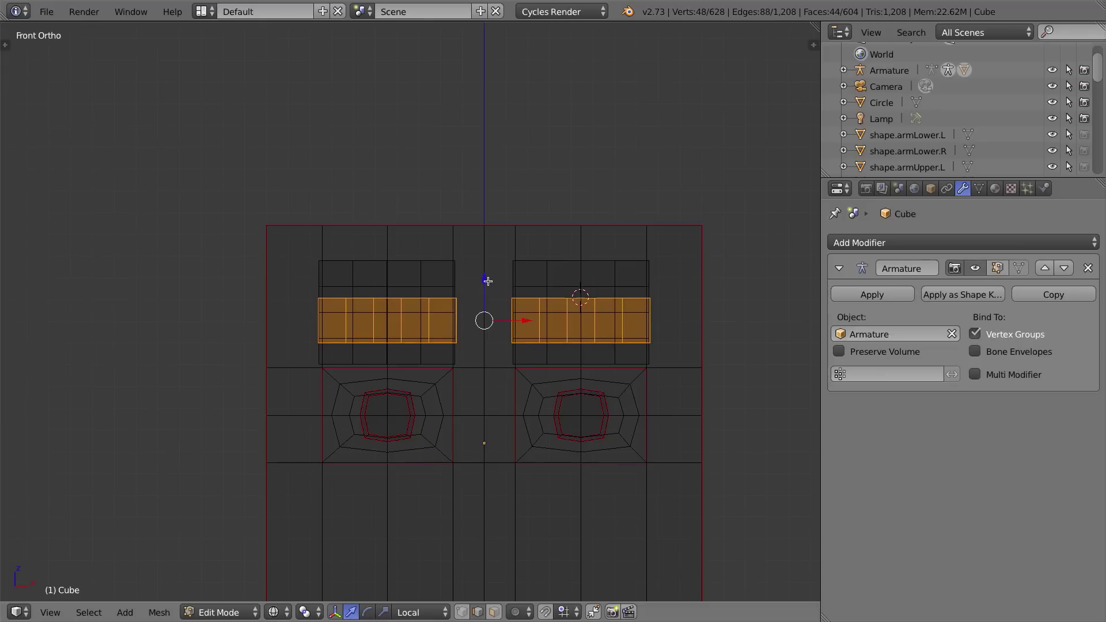
key("g")
key("z")
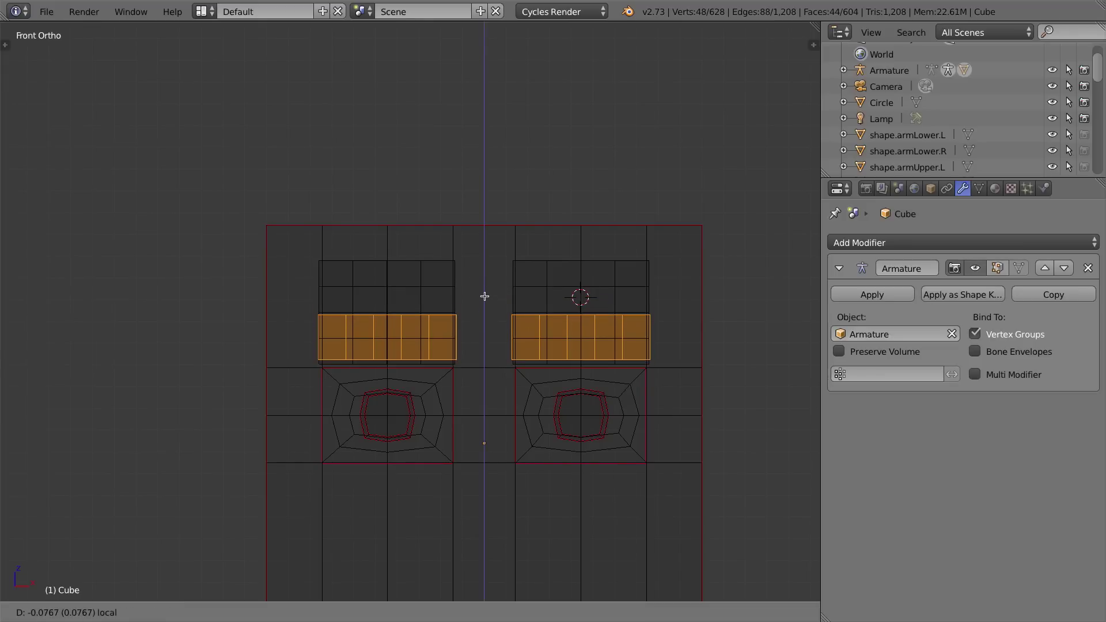
left_click(485, 291)
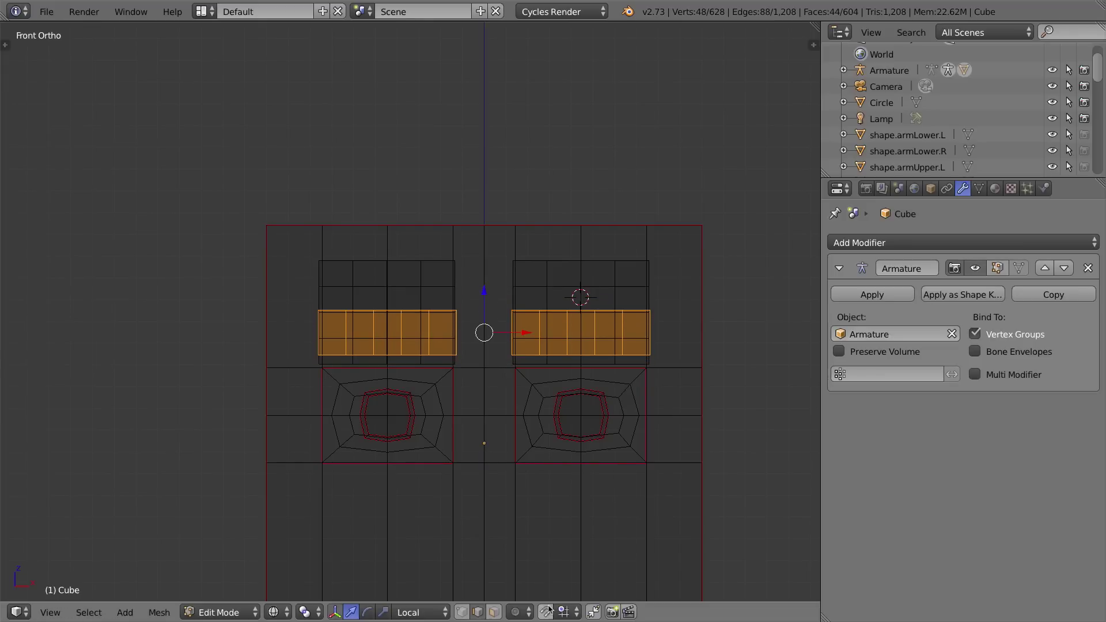
middle_click_drag(557, 486, 522, 334, "shift")
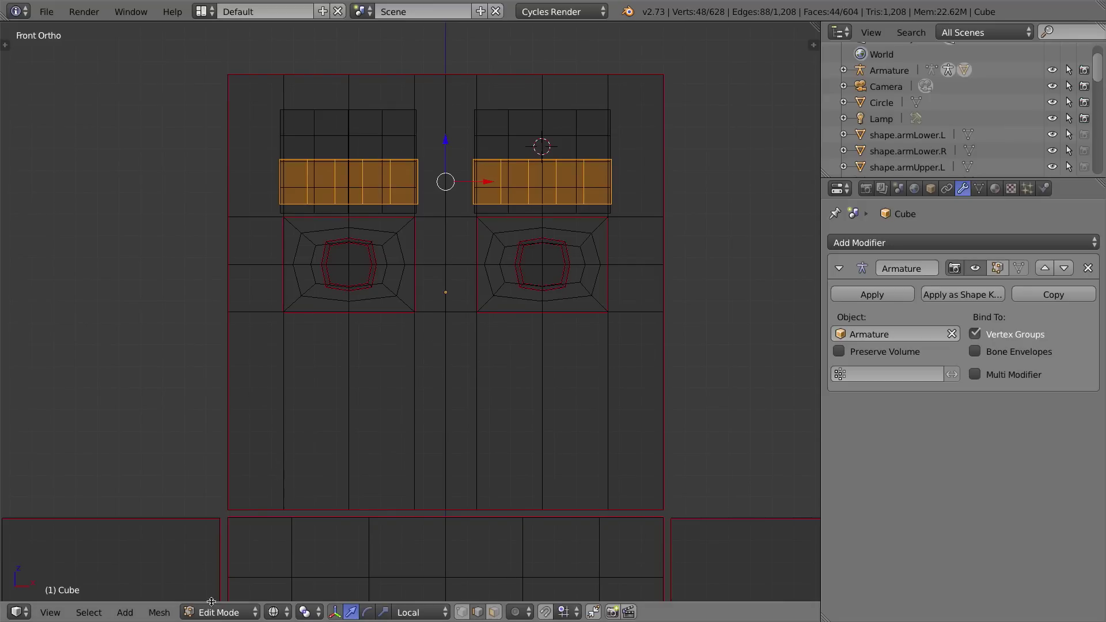
Switch the viewport from wireframe to shading that shows the head's textures, and check the eyebrow blocks from the side and front.
left_click(273, 611)
left_click(300, 521)
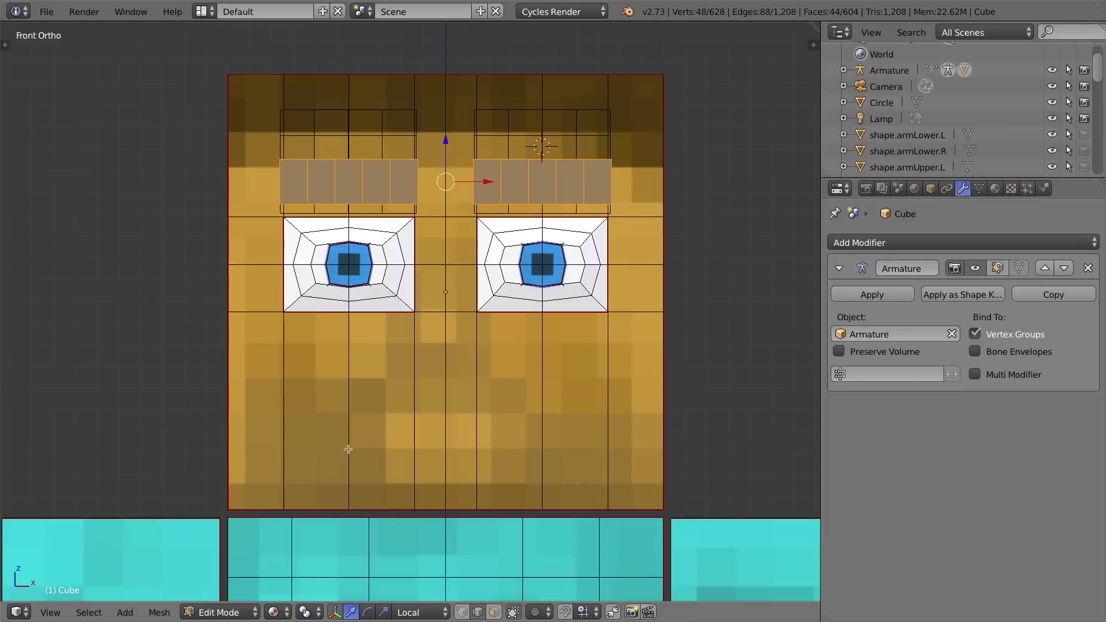
middle_click_drag(588, 396, 506, 398)
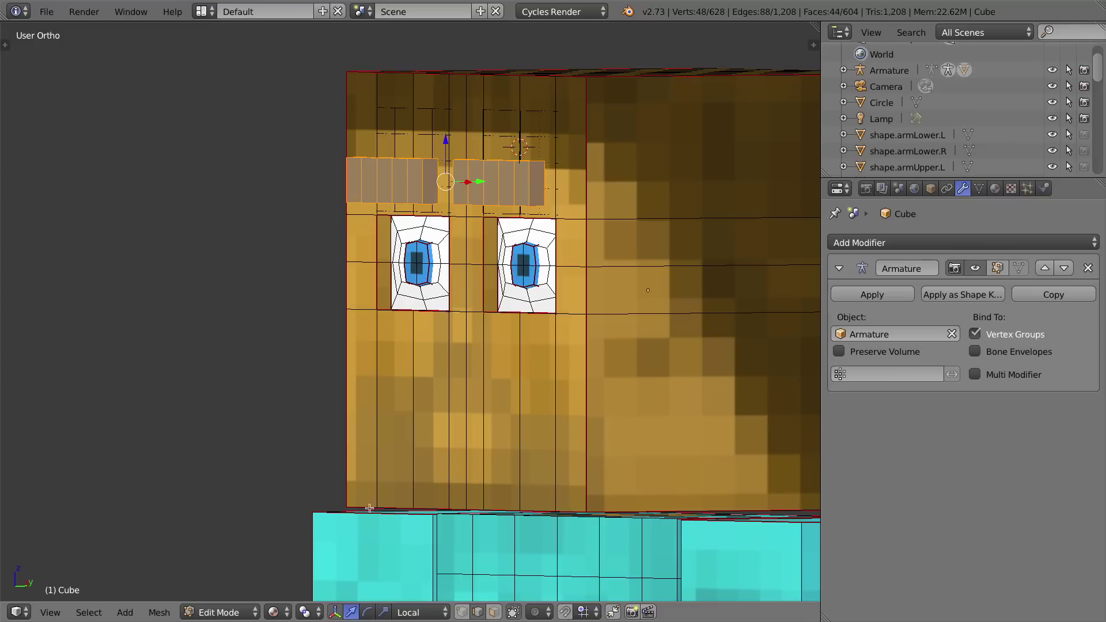
middle_click_drag(451, 426, 396, 353)
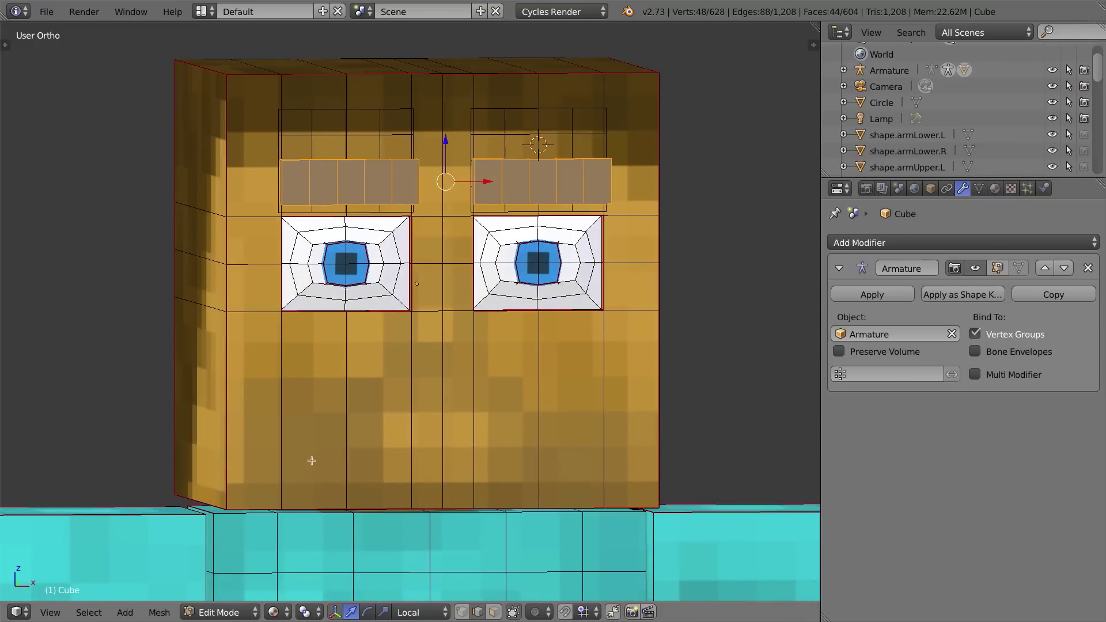
key("KP_1")
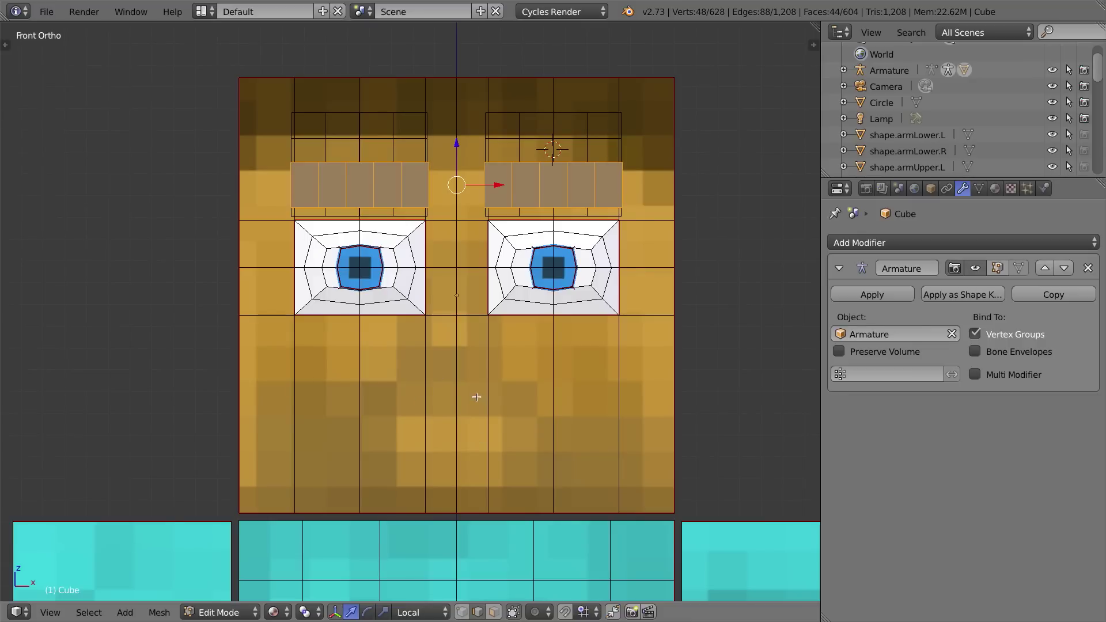
Add three horizontal loop cuts around the lower head: just below the eyes, just above the chin, and midway between them.
key("ctrl+r")
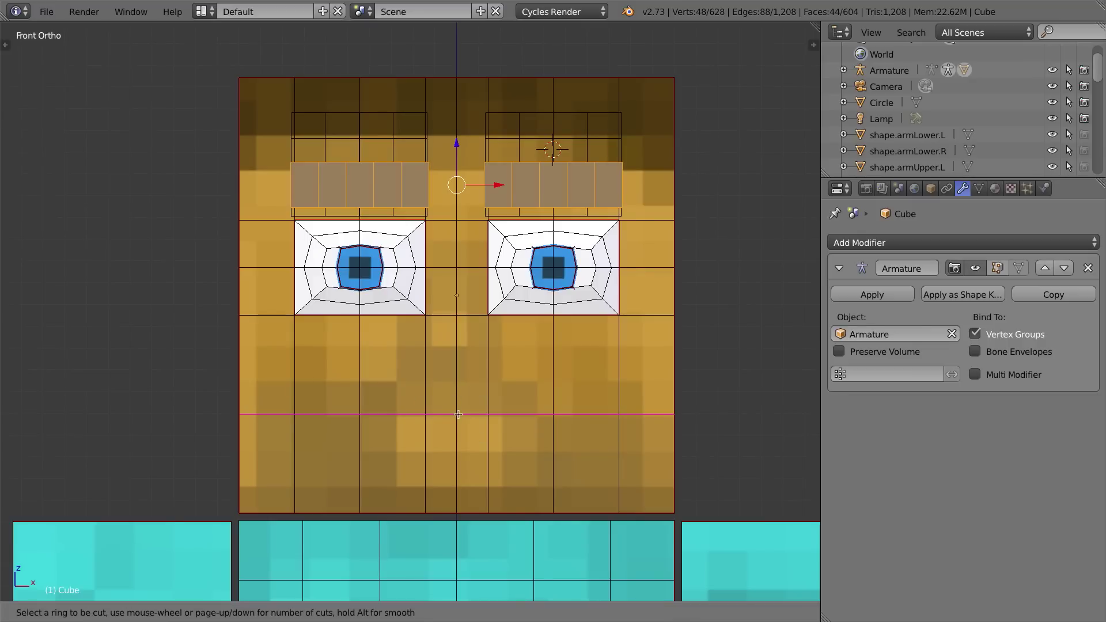
left_click(462, 415)
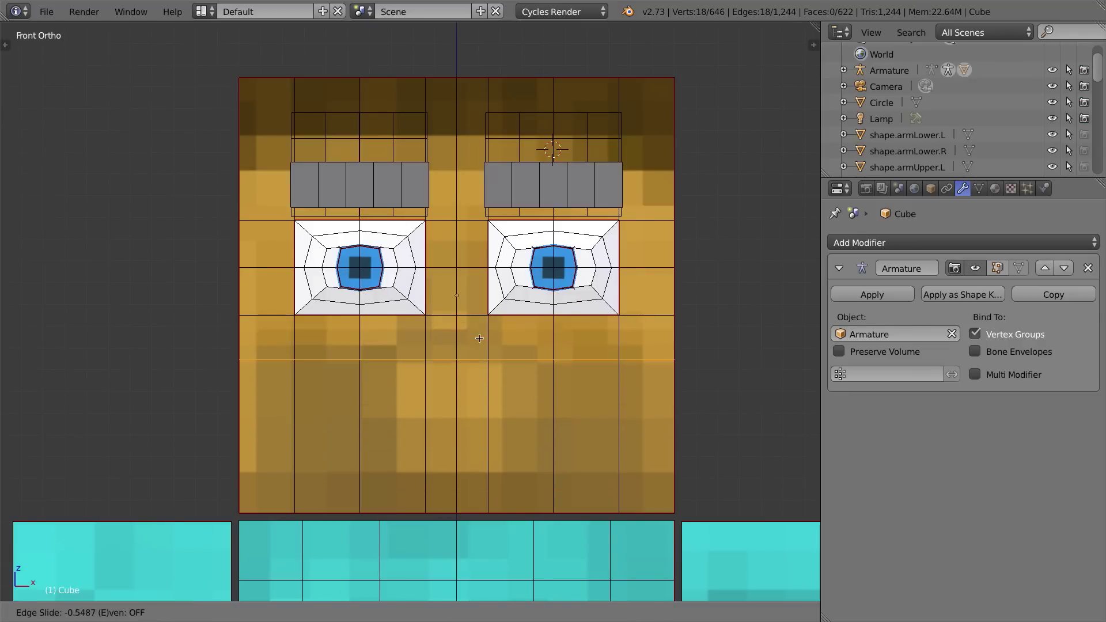
left_click(478, 342)
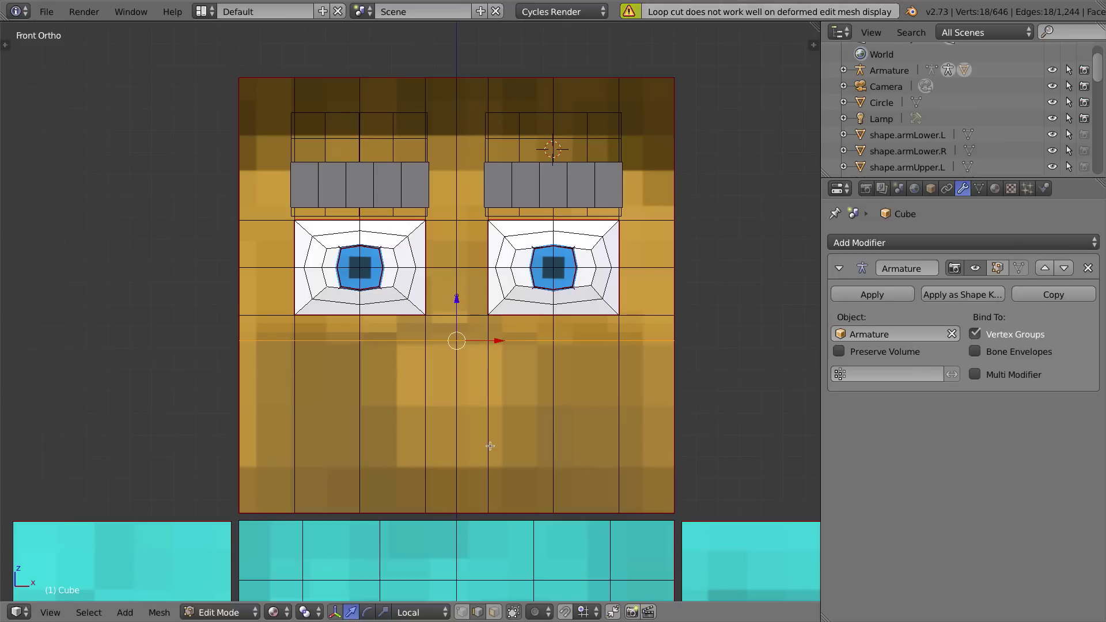
key("ctrl+r")
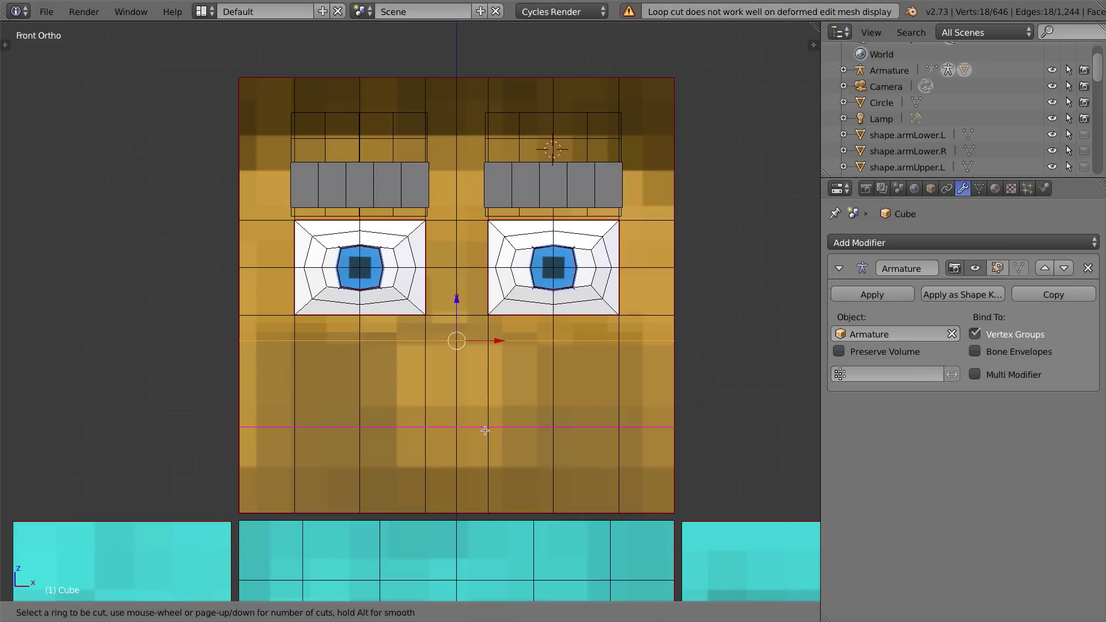
left_click(486, 438)
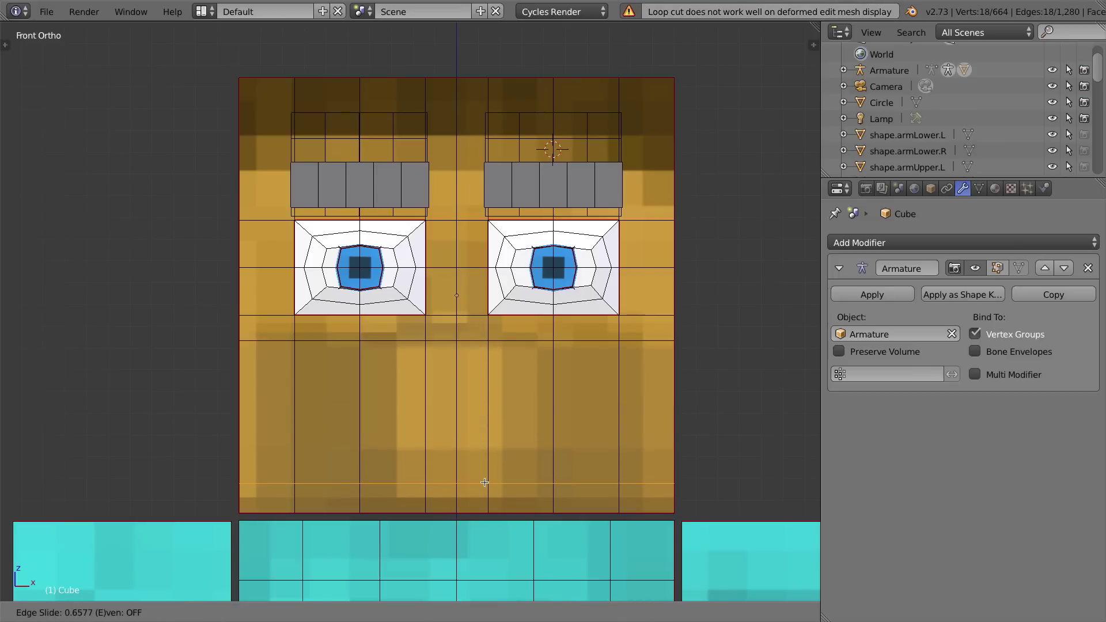
left_click(489, 470)
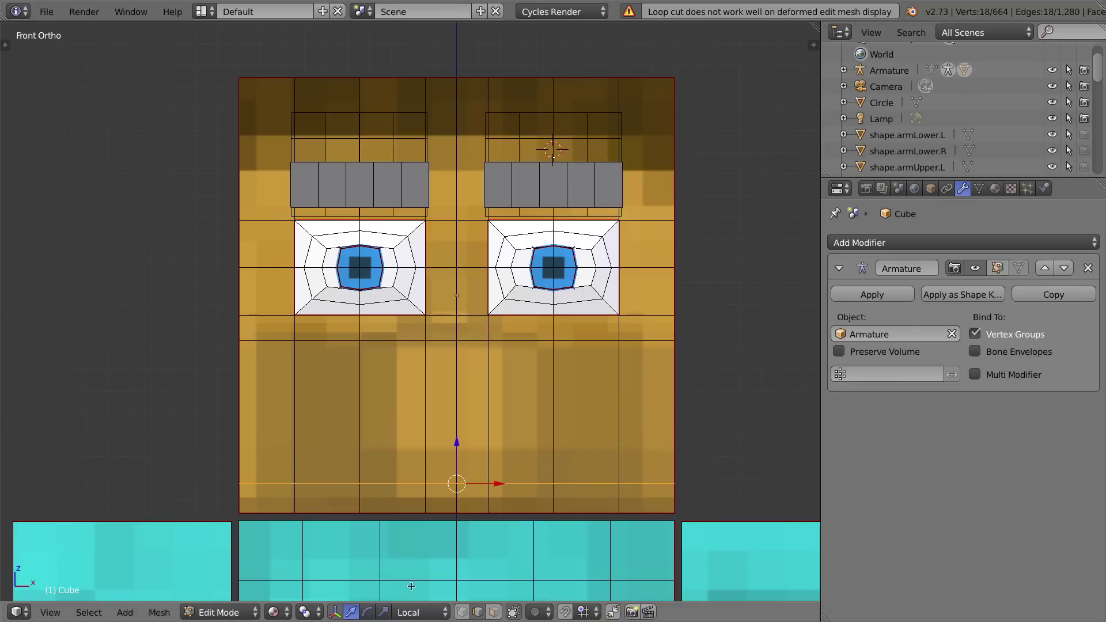
key("ctrl+r")
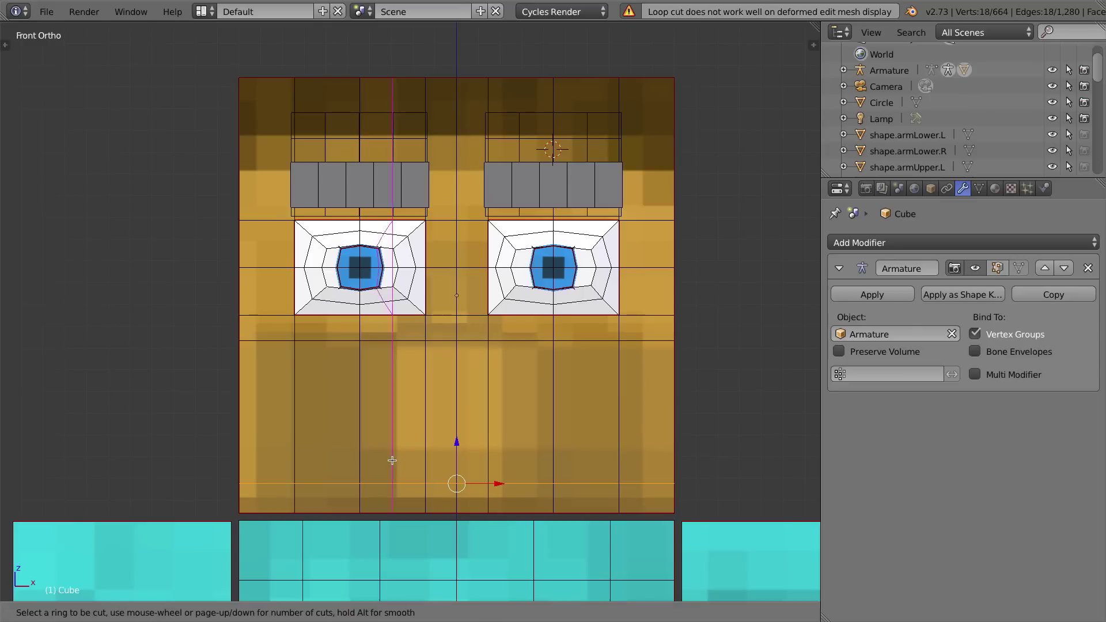
left_click(241, 409)
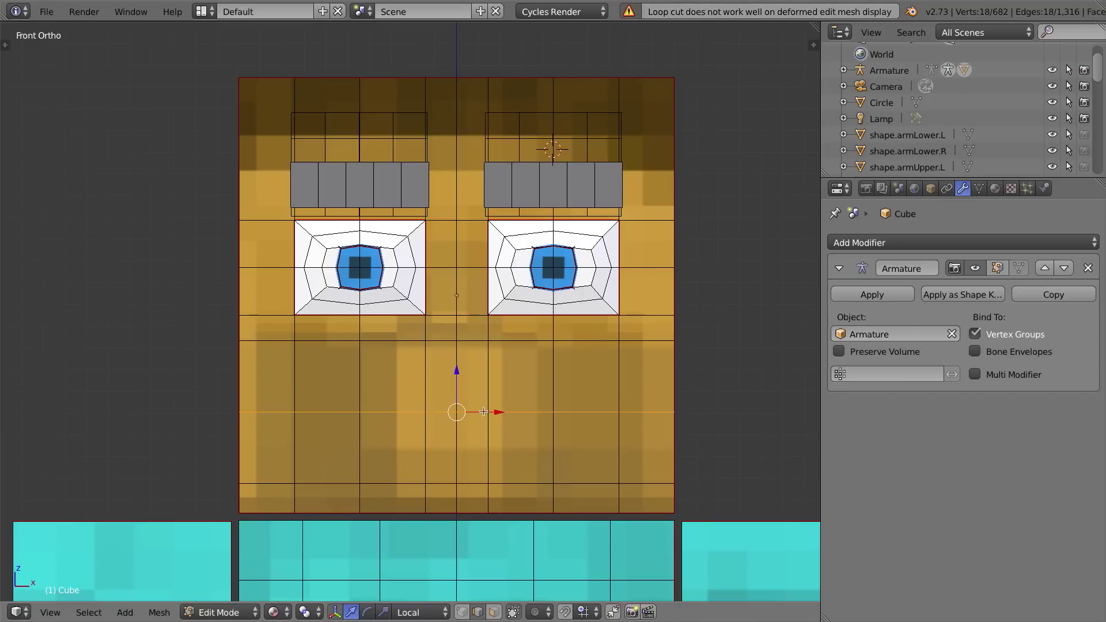
Select the block of twelve faces below the eyes and inset it twice, by about 0.14 and then about 0.11.
left_click(494, 611)
right_click(580, 375)
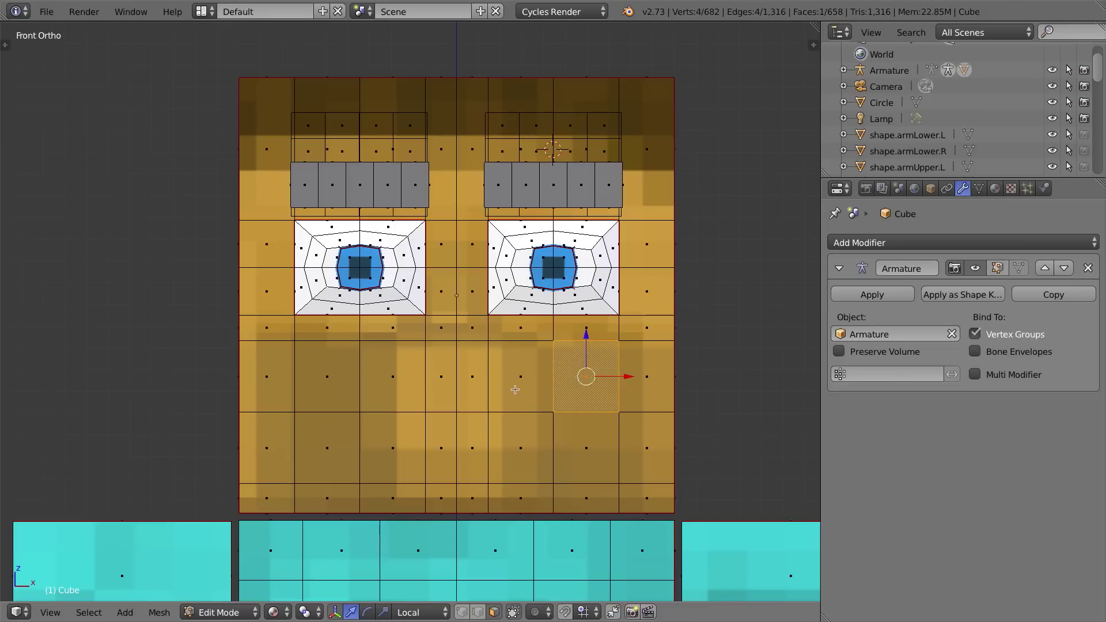
mouse_move(570, 374)
left_mouse_down()
mouse_move(383, 374)
mouse_move(331, 426)
mouse_move(427, 452)
mouse_move(594, 452)
mouse_move(578, 440)
left_mouse_up()
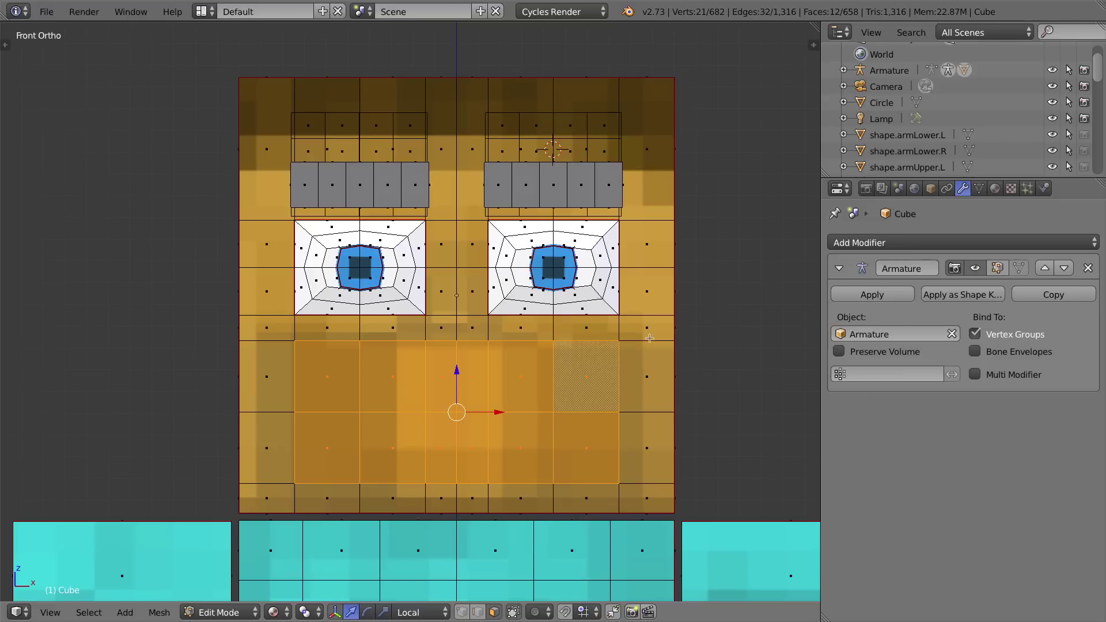
key("i")
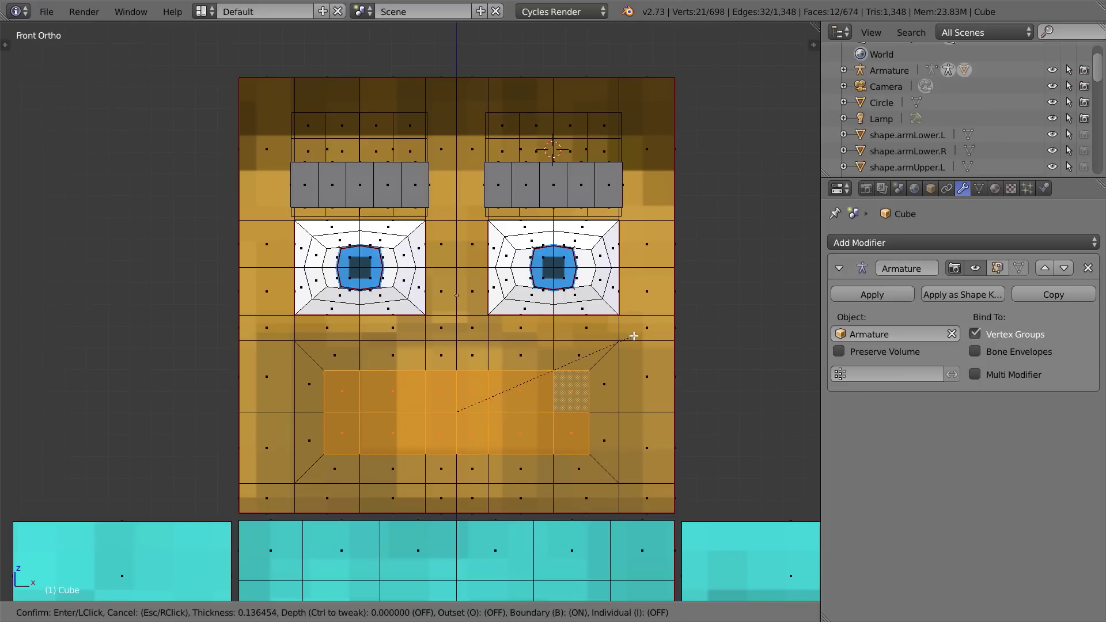
left_click(634, 336)
key("i")
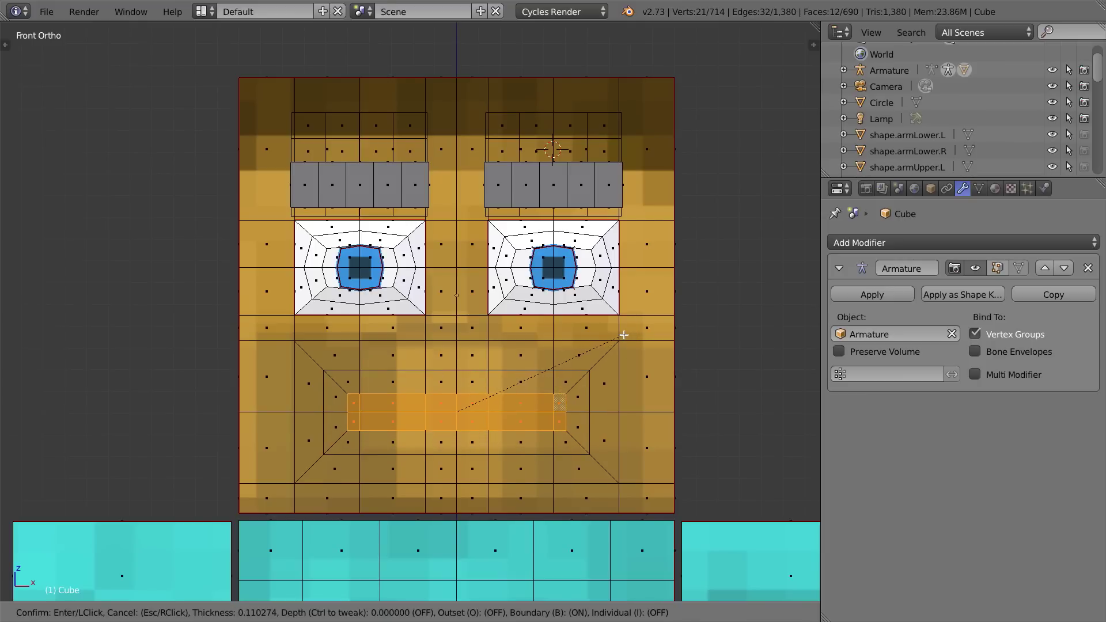
left_click(624, 335)
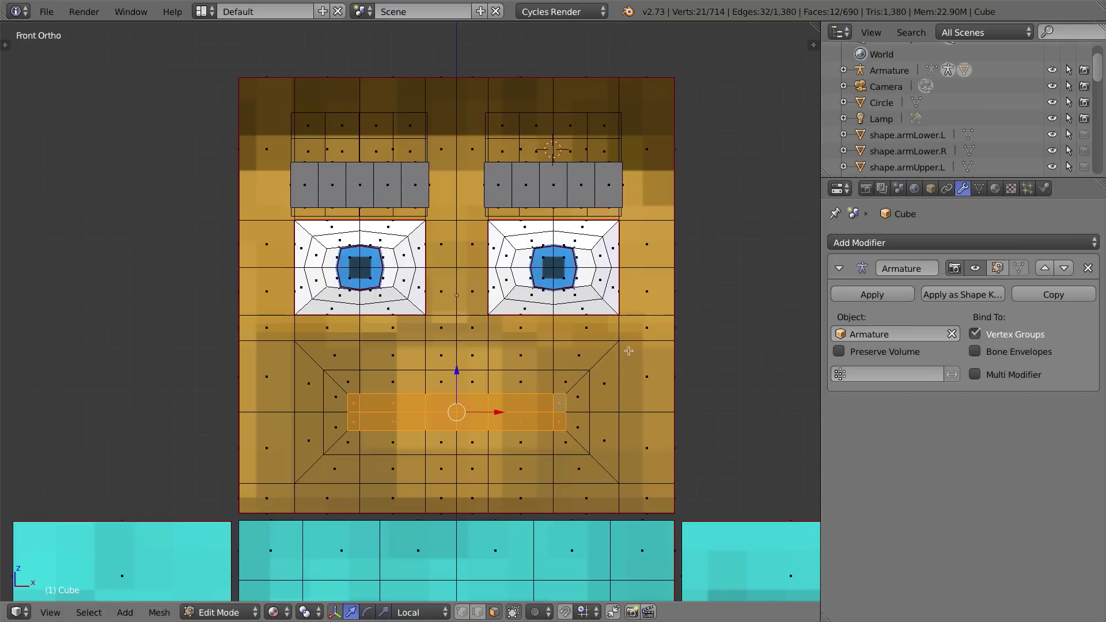
Try a thin third inset of about 0.03 to 0.04 on the mouth faces and undo it.
key("i")
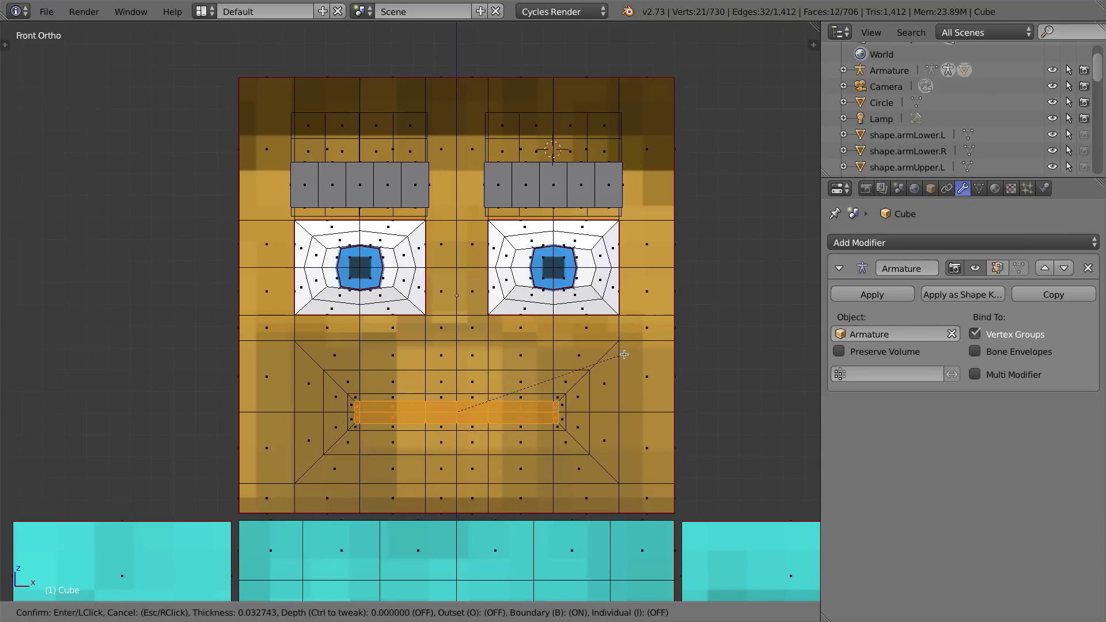
left_click(624, 354)
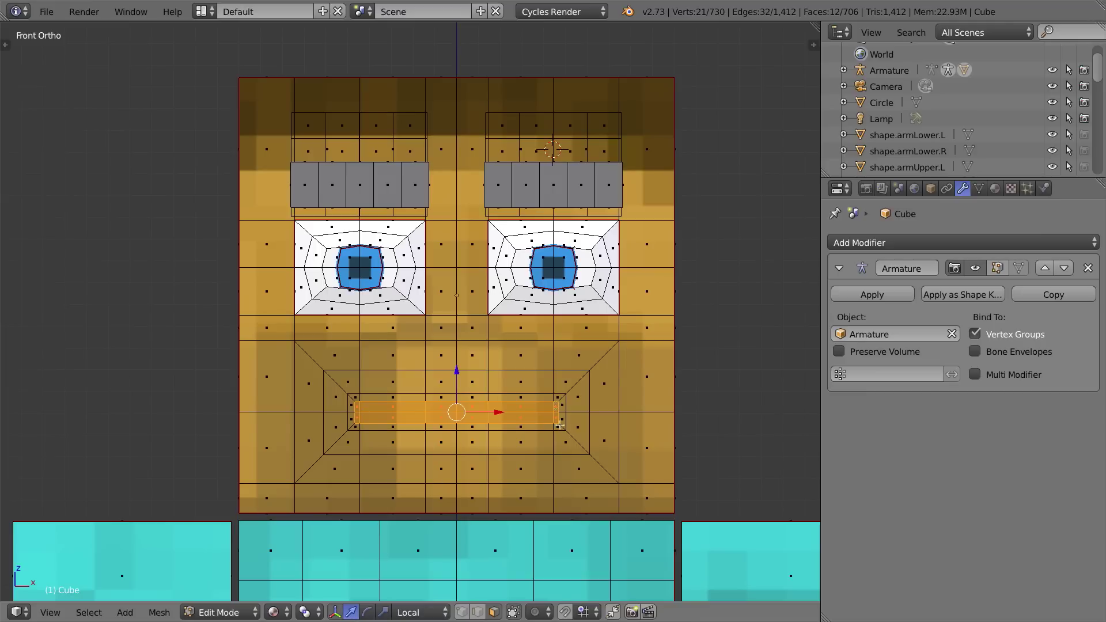
key("ctrl+s")
left_click(591, 424)
key("ctrl+z")
key("i")
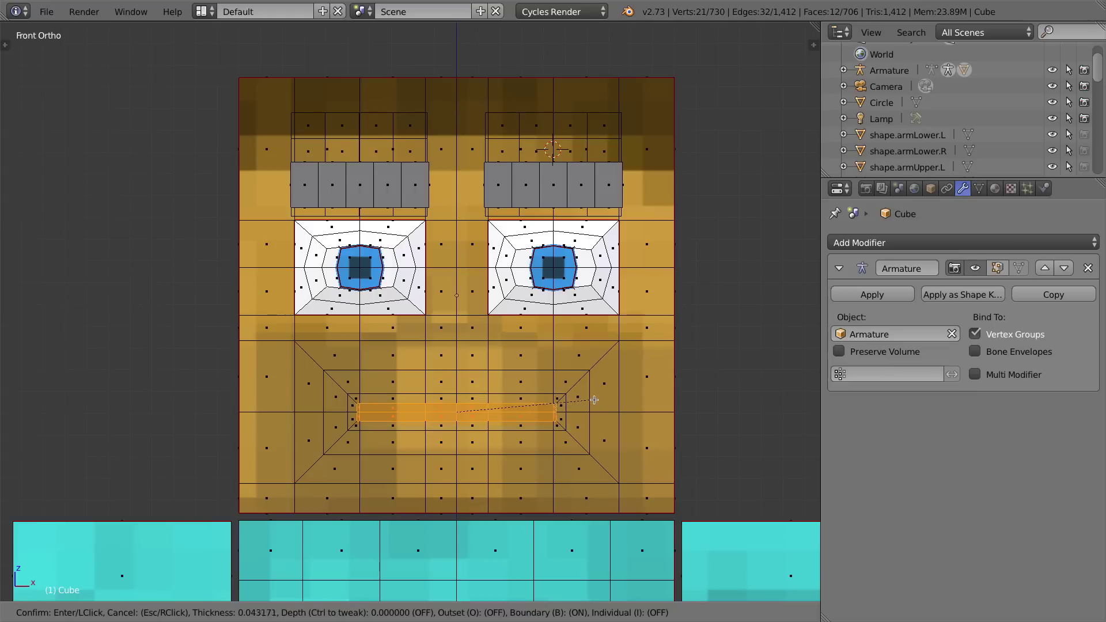
left_click(586, 404)
key("ctrl+z")
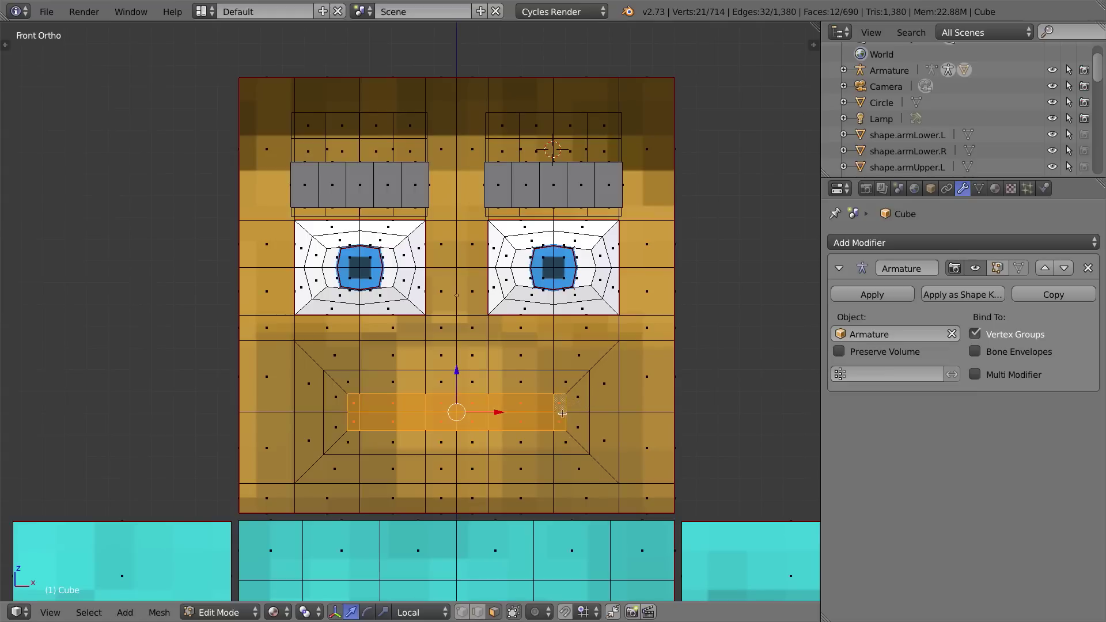
Inset the mouth faces slightly a third time and flatten the resulting strip along Z by a factor of about 0.24.
key("i")
left_click(590, 401)
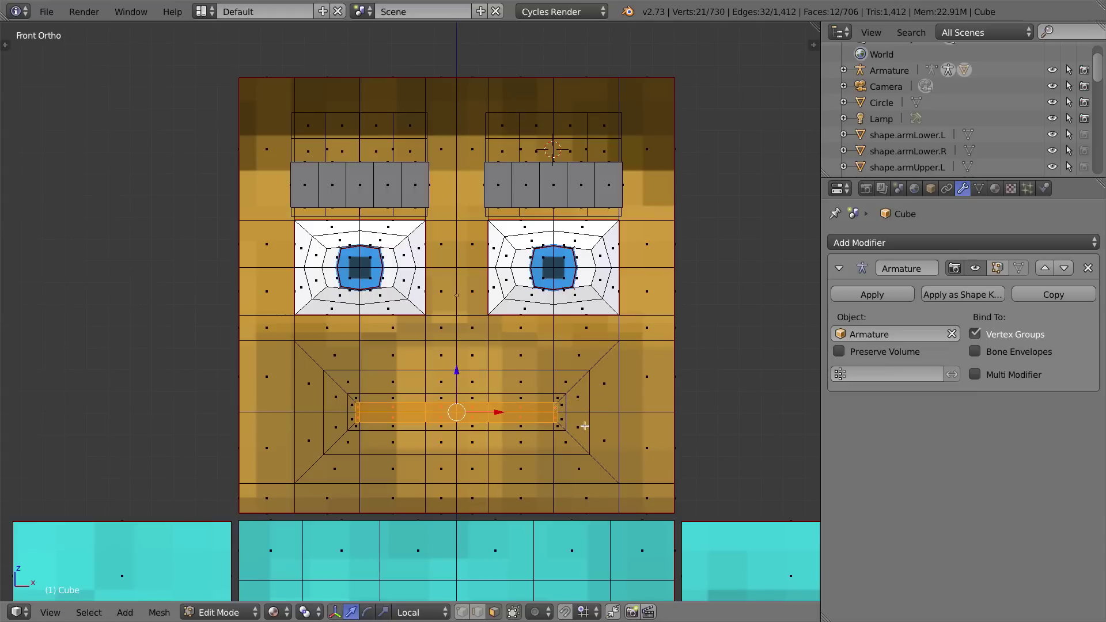
key("s")
key("z")
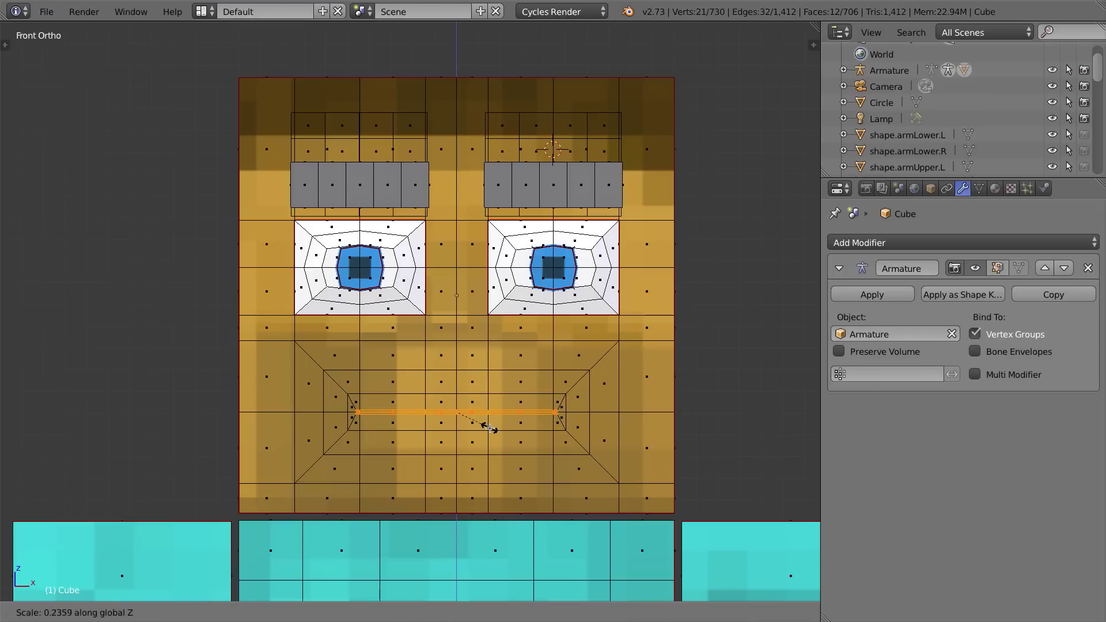
left_click(490, 427)
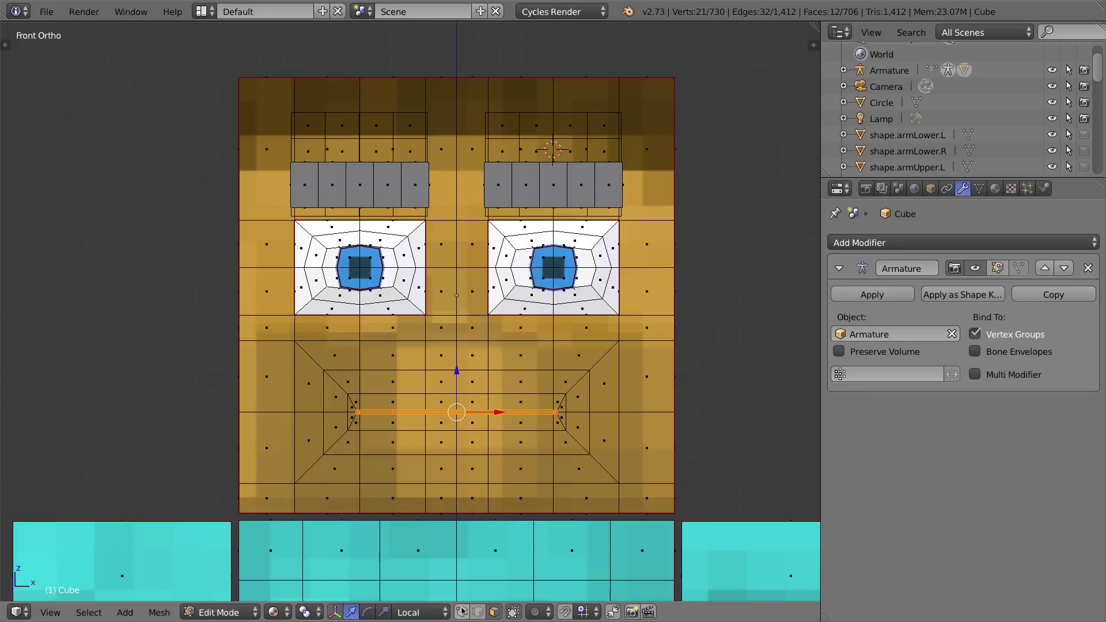
Select the vertical end edges of the second inset ring on both sides and scale them outward along X by about 1.11.
right_click(347, 409)
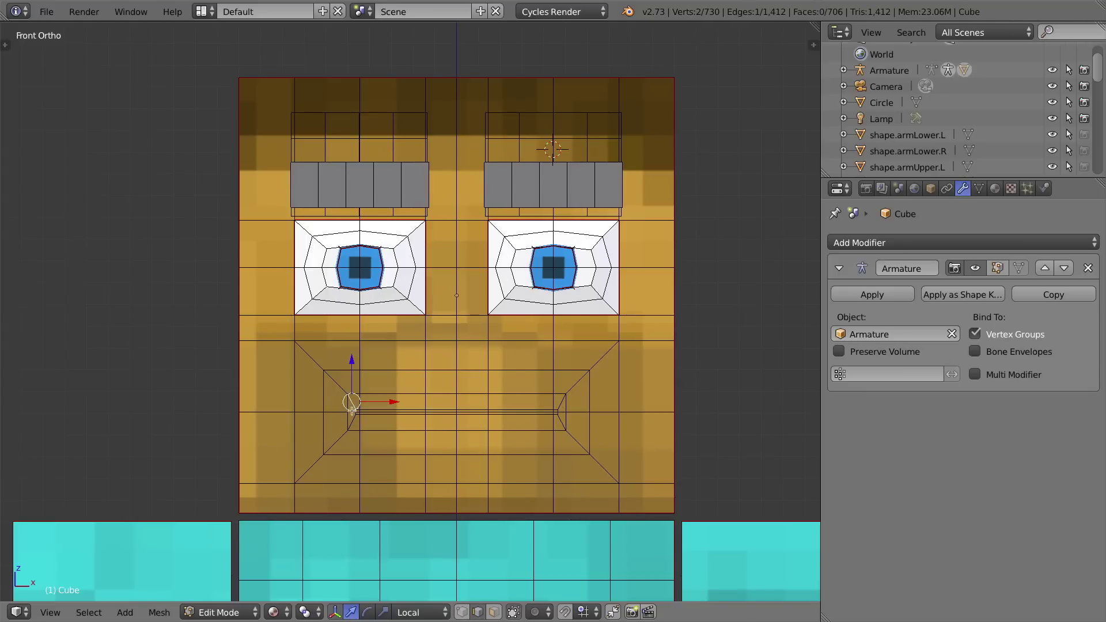
right_click(348, 410)
right_click(347, 423, "shift")
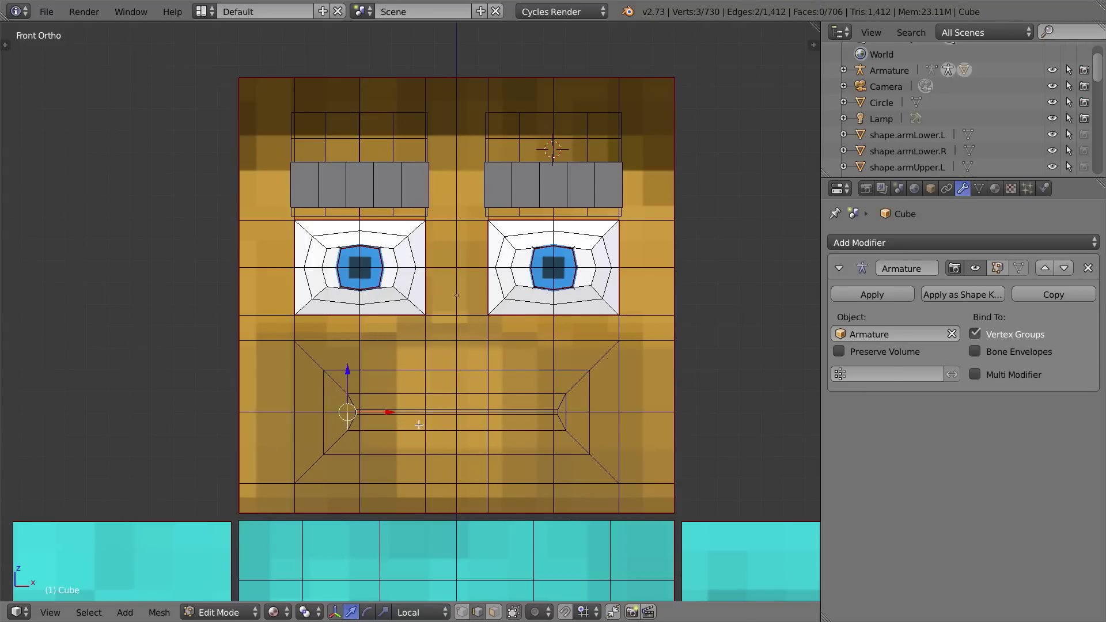
right_click(559, 405)
right_click(566, 403)
right_click(566, 405, "shift")
right_click(348, 406, "shift")
right_click(347, 424, "shift")
key("s")
key("x")
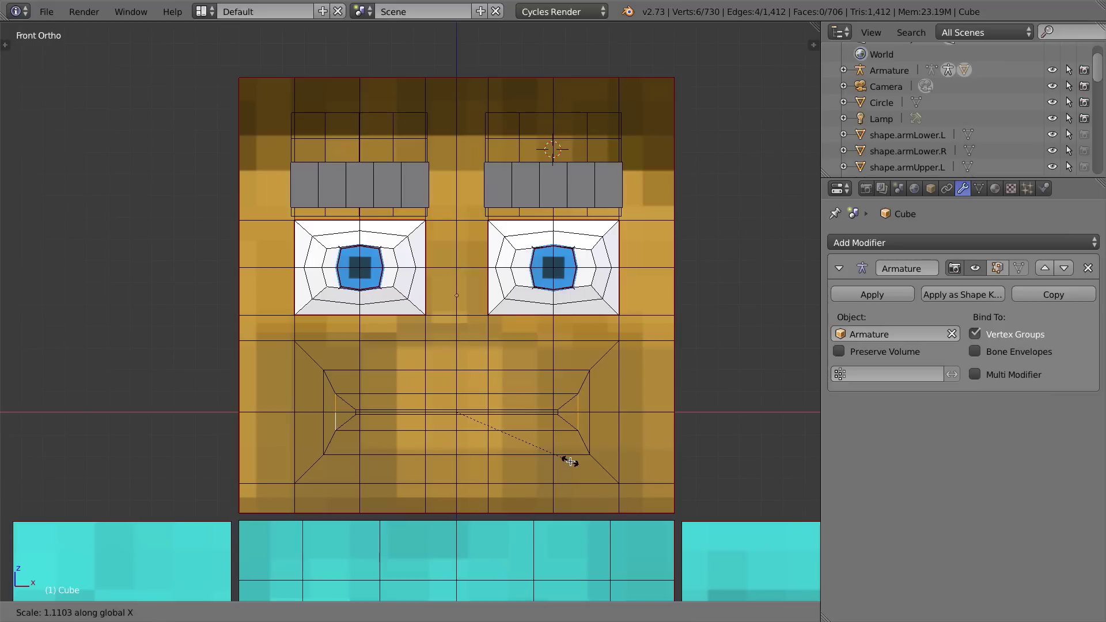
left_click(570, 461)
Select the vertical end edges of the first inset ring on both sides and scale them outward along X by about 1.05.
right_click(320, 396, "alt")
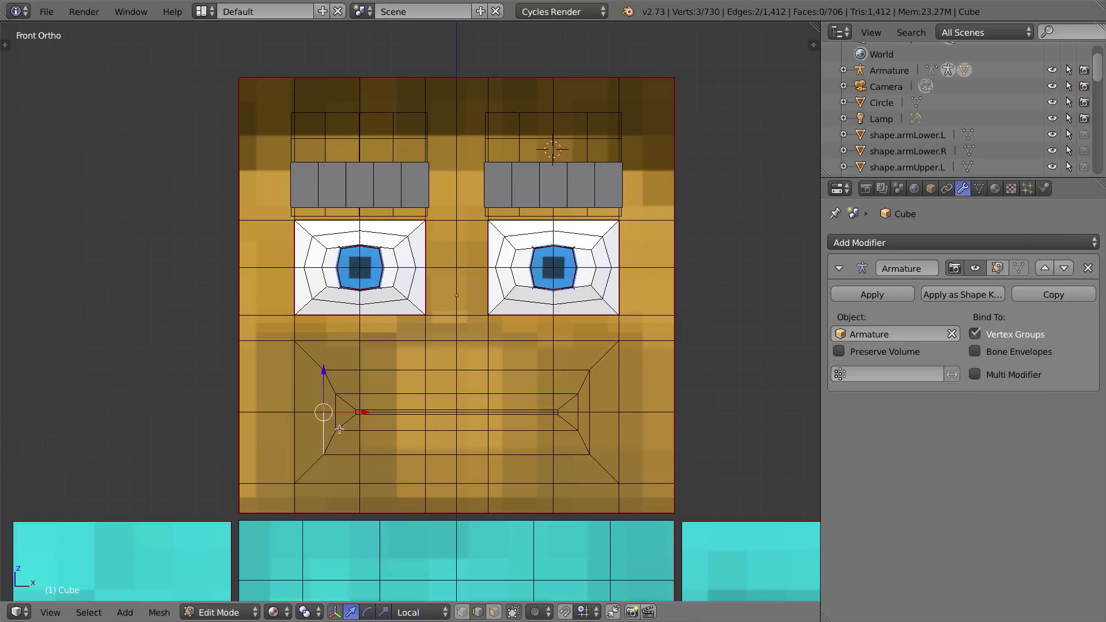
right_click(584, 398, "alt+shift")
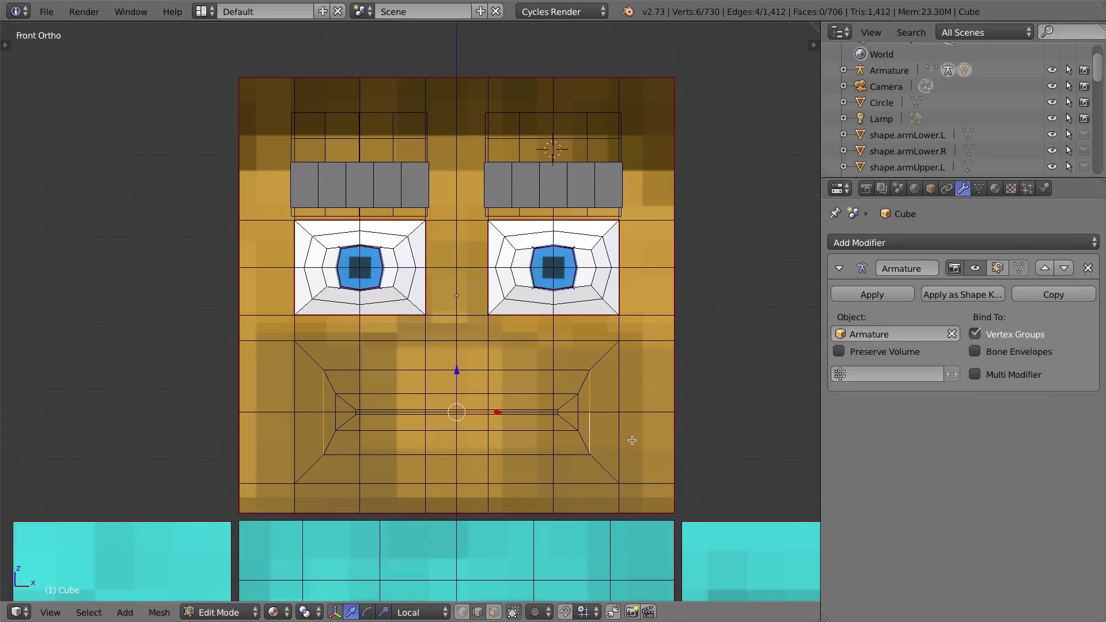
key("s")
key("x")
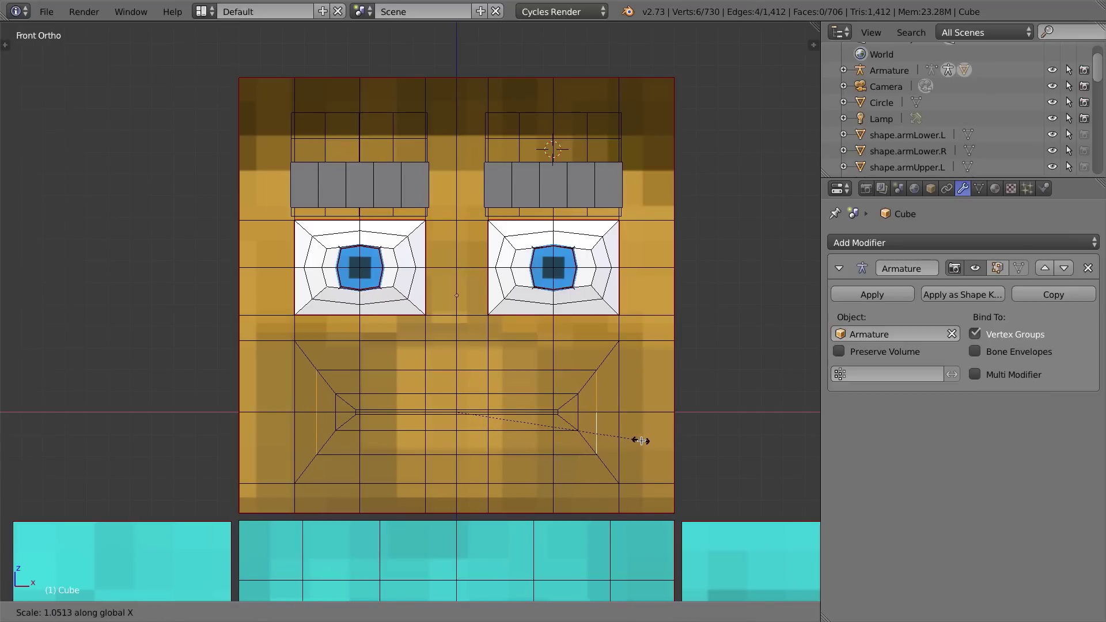
left_click(640, 440)
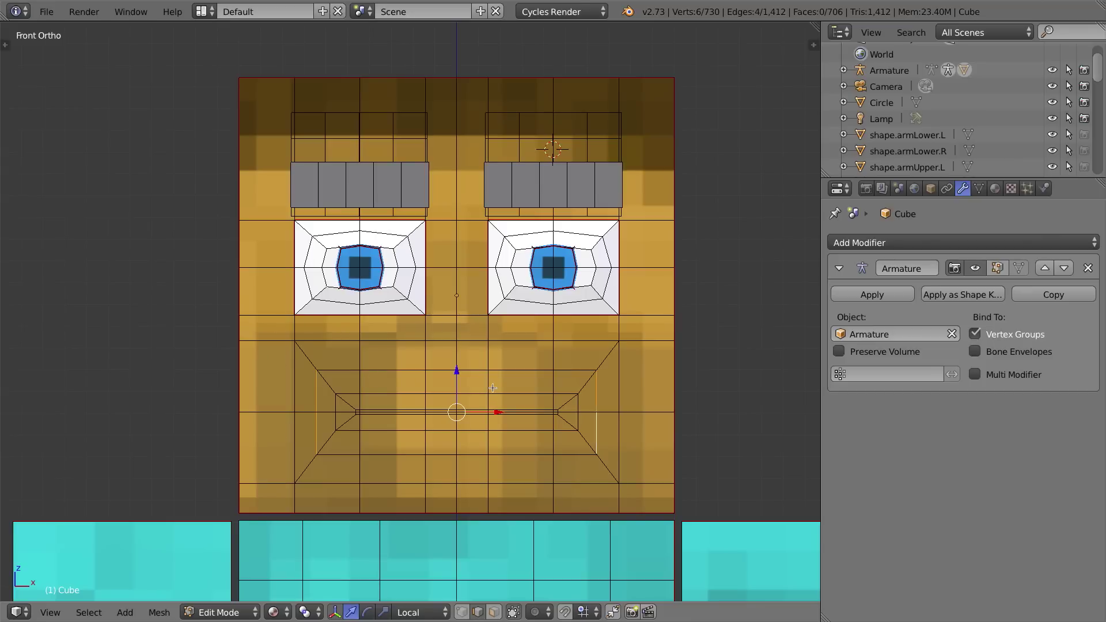
Select all the faces of the thin central mouth strip in face select mode, including the small end faces on both sides.
left_click(494, 611)
right_click(361, 412)
scroll(364, 411, "up", 4)
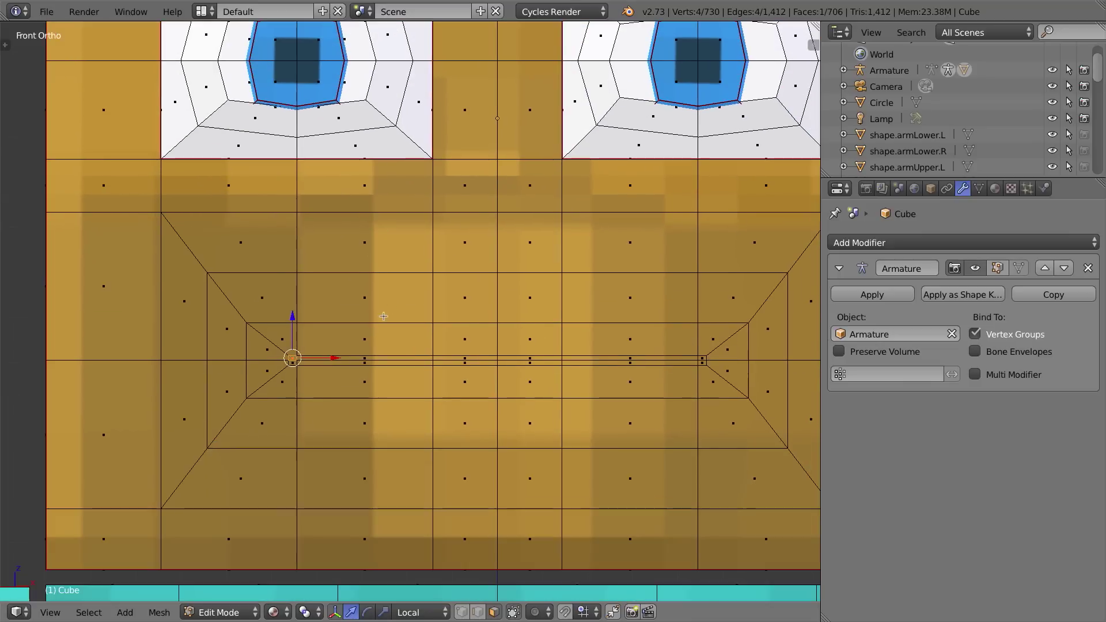
right_click(322, 360, "shift")
right_click(404, 361, "shift")
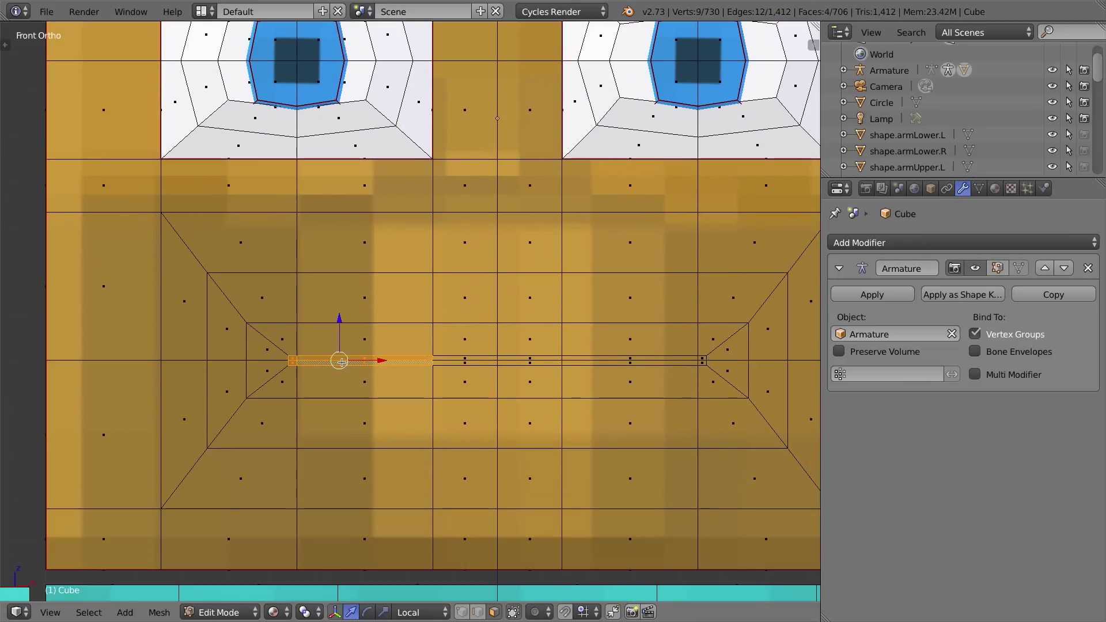
right_click(485, 357, "shift")
right_click(477, 363, "shift")
right_click(530, 358, "shift")
right_click(530, 362, "shift")
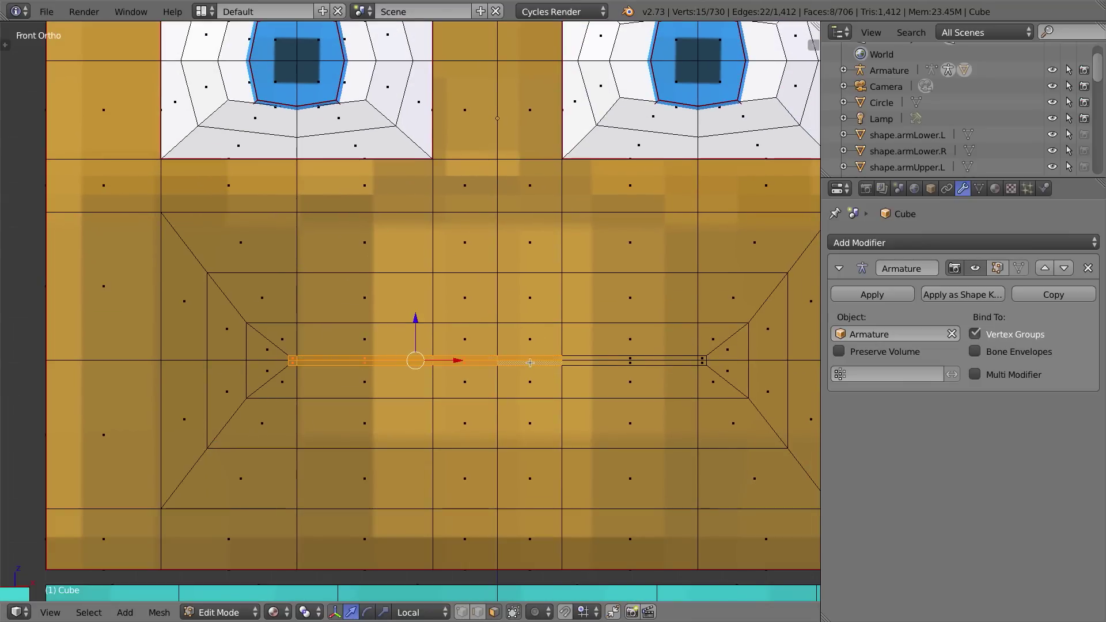
right_click(631, 360, "shift")
right_click(714, 355, "shift")
right_click(703, 361, "shift")
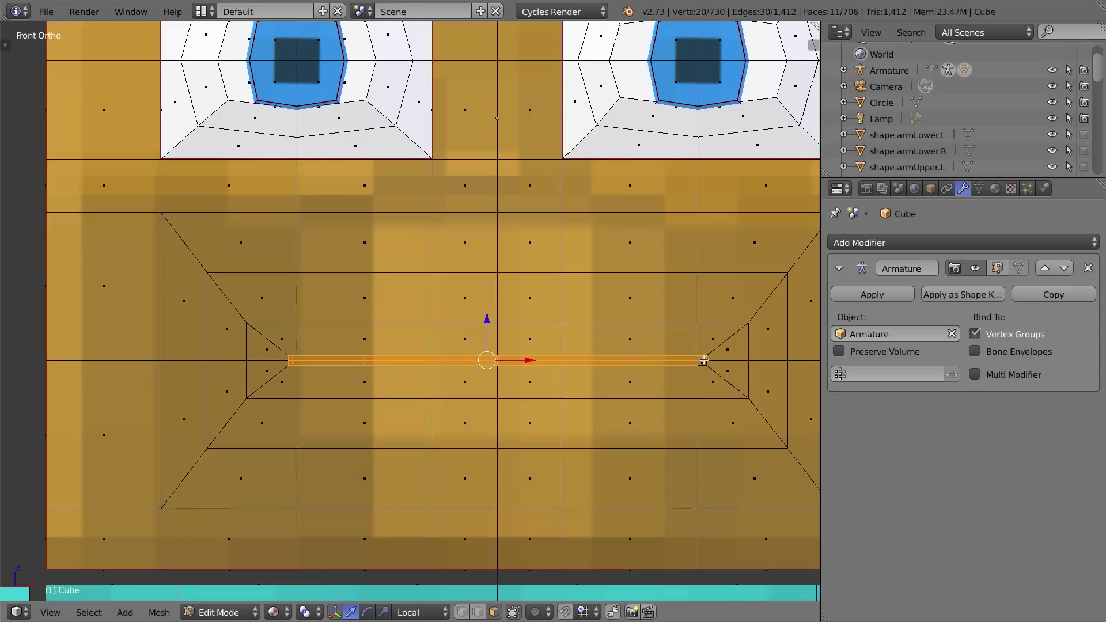
right_click(704, 363, "shift")
Try extruding the mouth strip inward in several passes and scaling the inner faces up, and undo all of it.
middle_click_drag(704, 363, 477, 359)
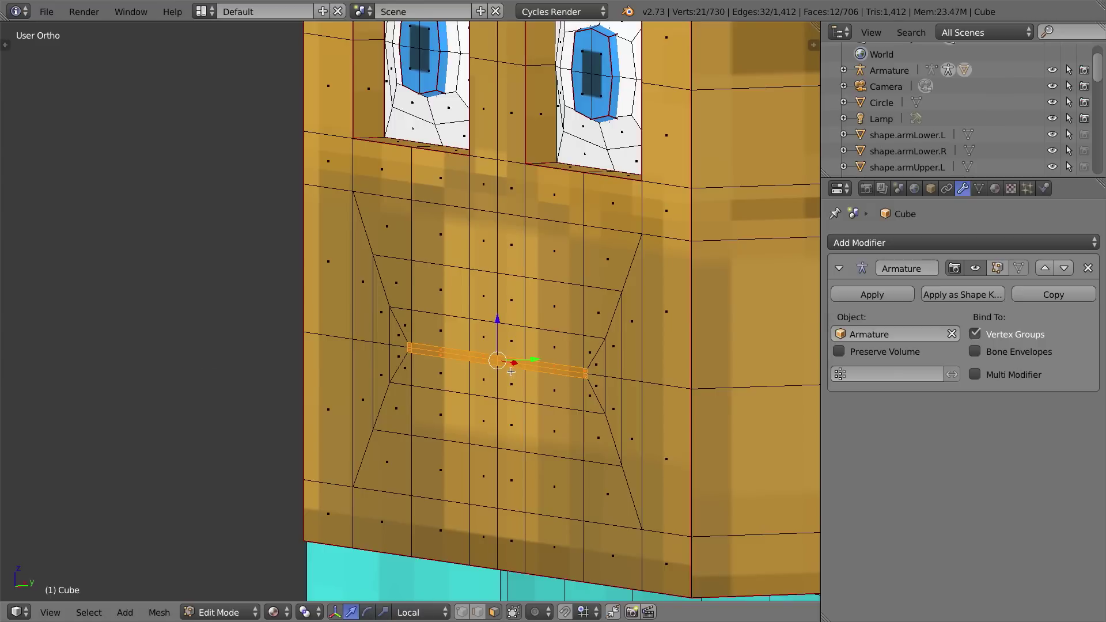
key("e")
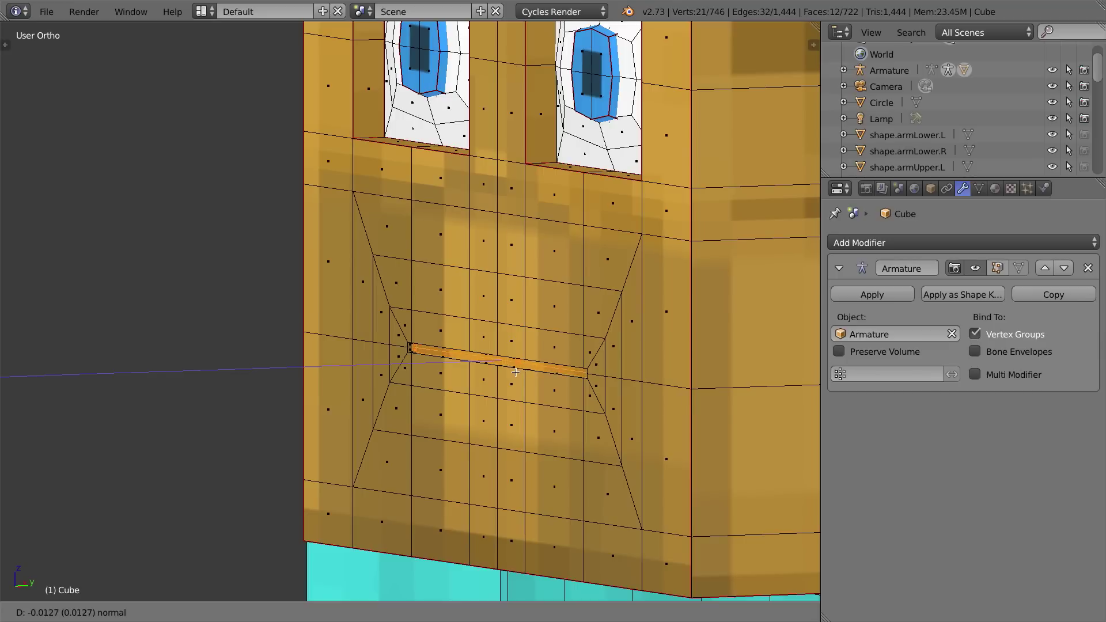
left_click(518, 391)
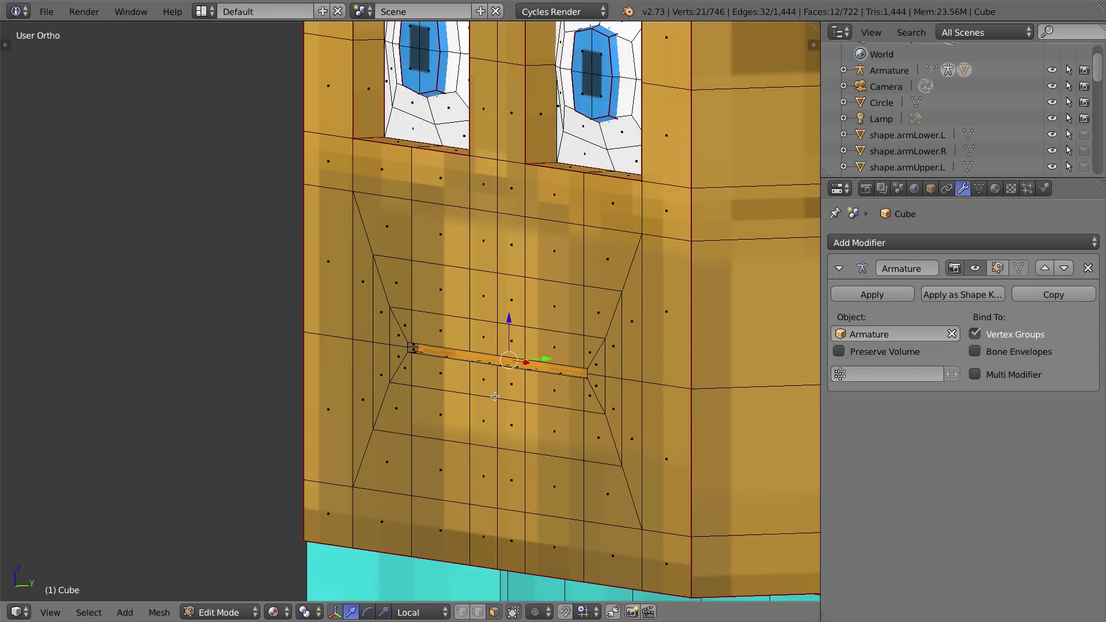
key("e")
left_click(529, 391)
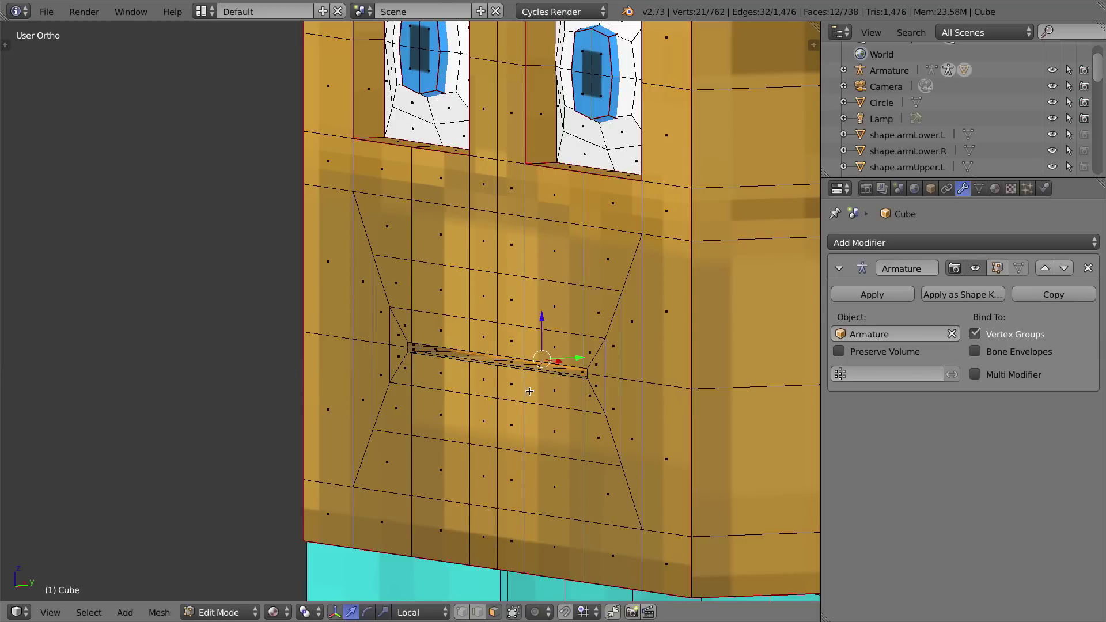
key("ctrl+z")
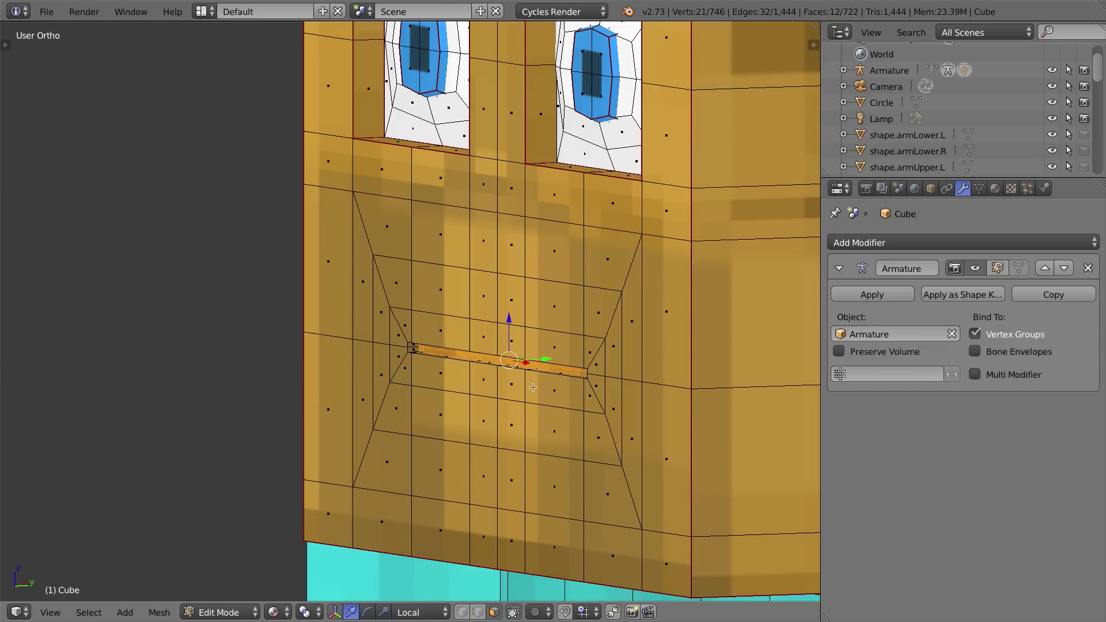
key("e")
left_click(547, 412)
key("s")
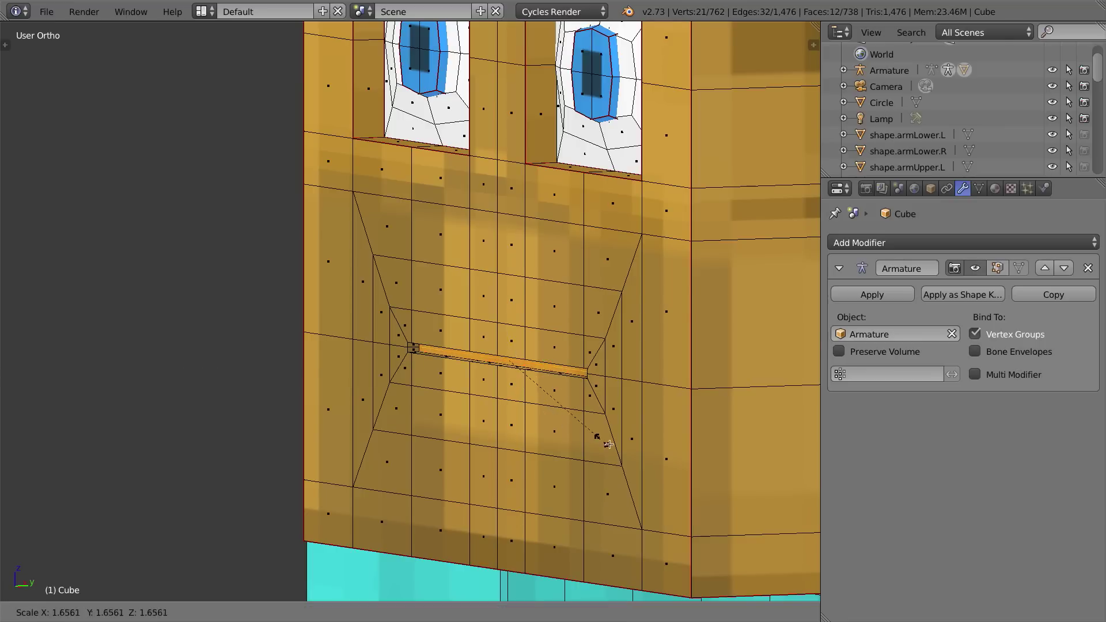
left_click(640, 464)
key("ctrl+z")
key("ctrl+z")
key("ctrl+z")
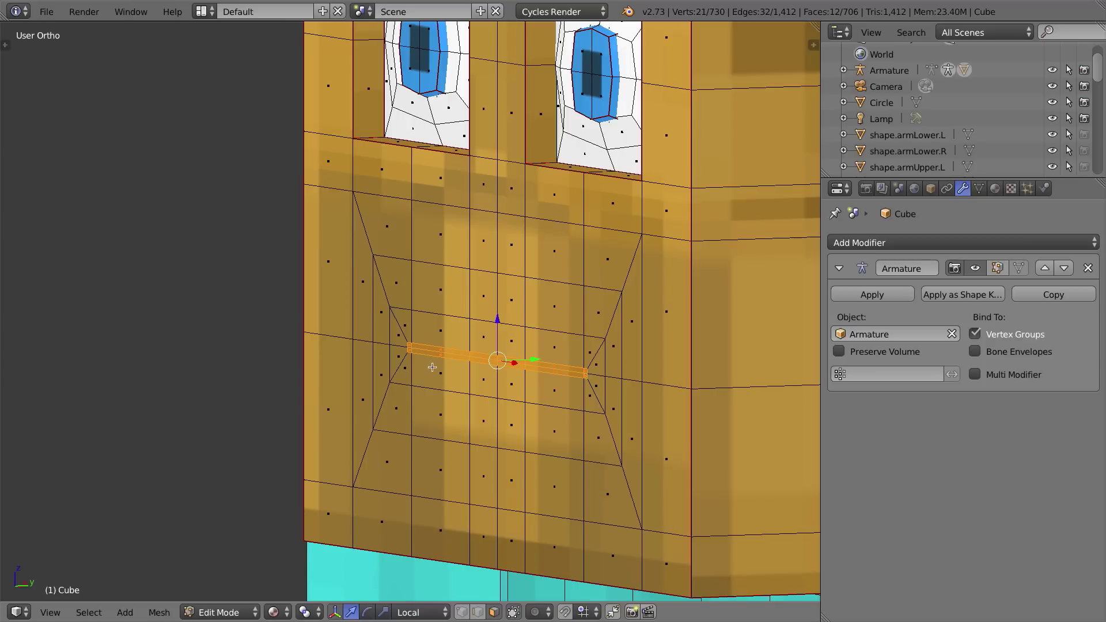
Extrude the mouth strip inward by about 0.01, extrude it again and scale the inner faces up by about 1.94.
key("e")
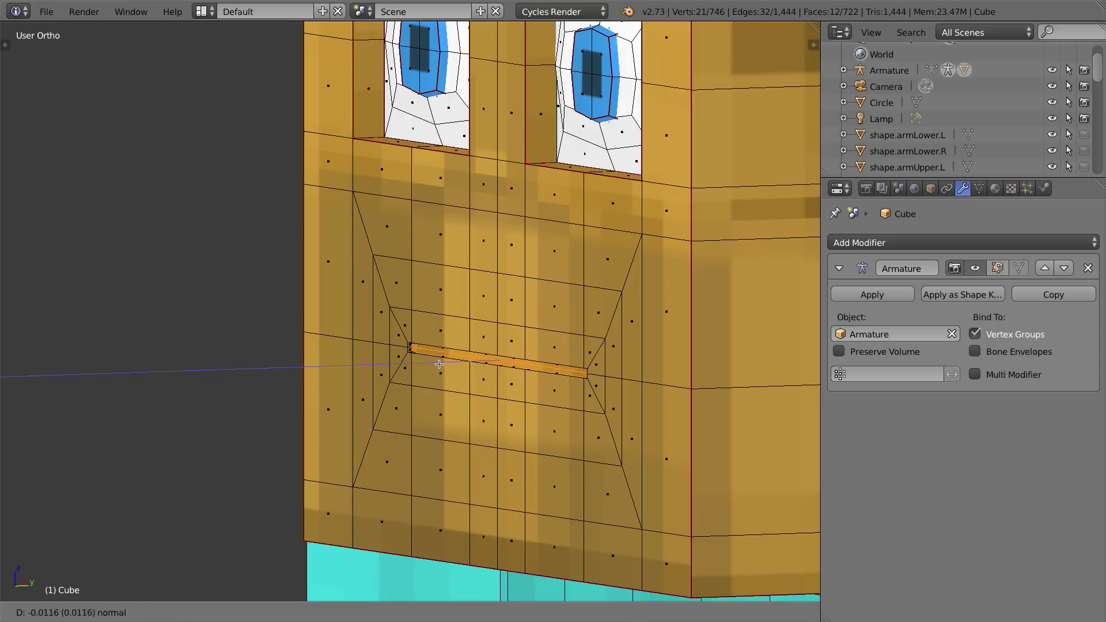
left_click(444, 361)
key("e")
left_click(539, 384)
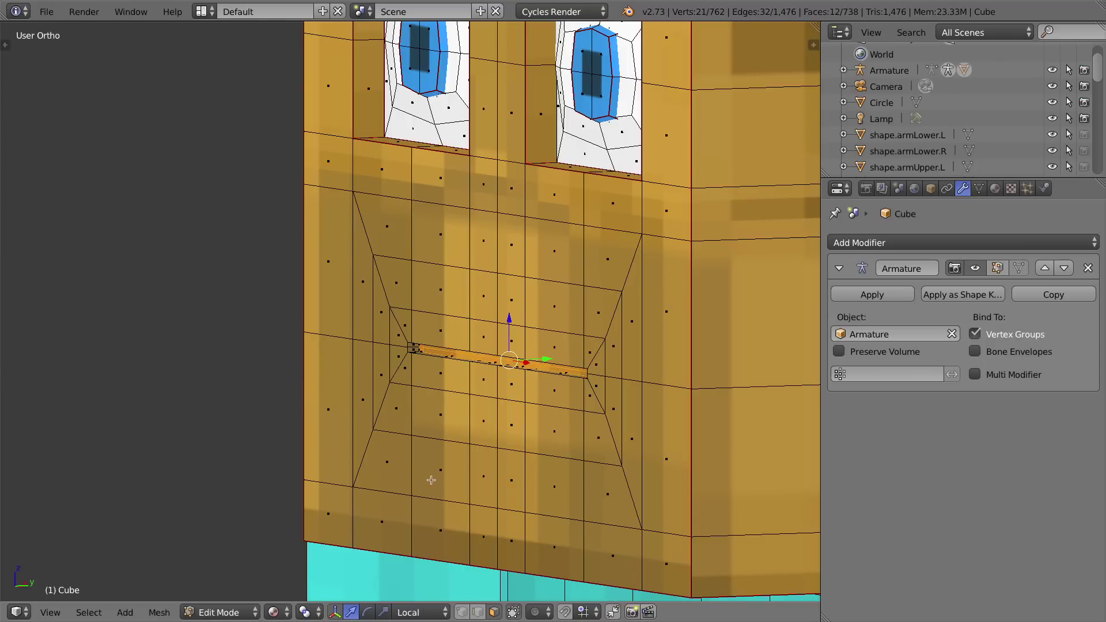
key("s")
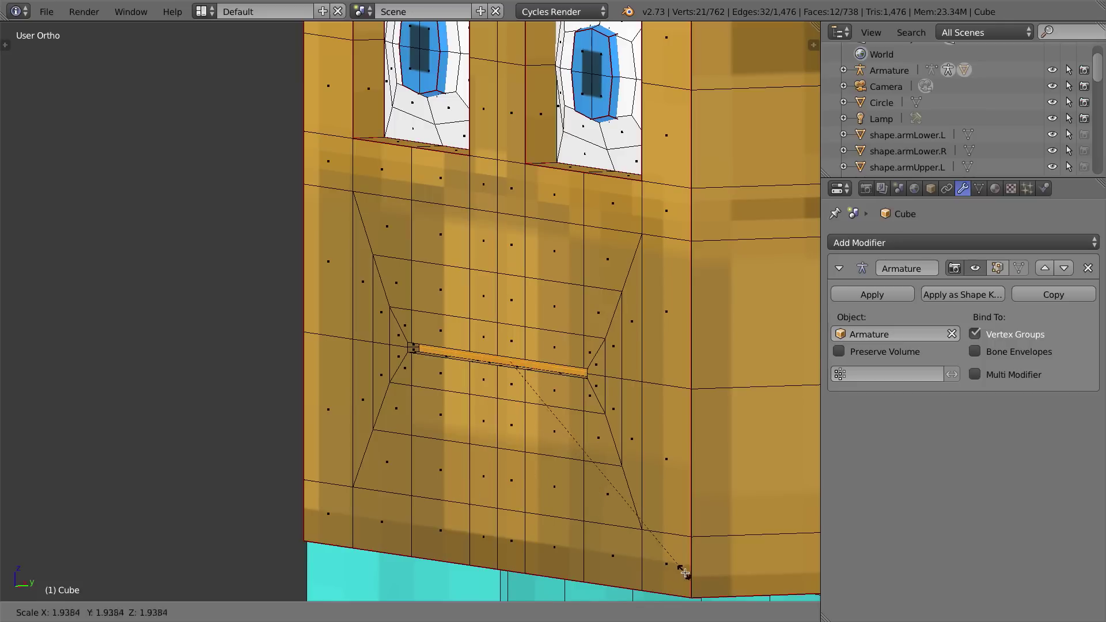
left_click(683, 572)
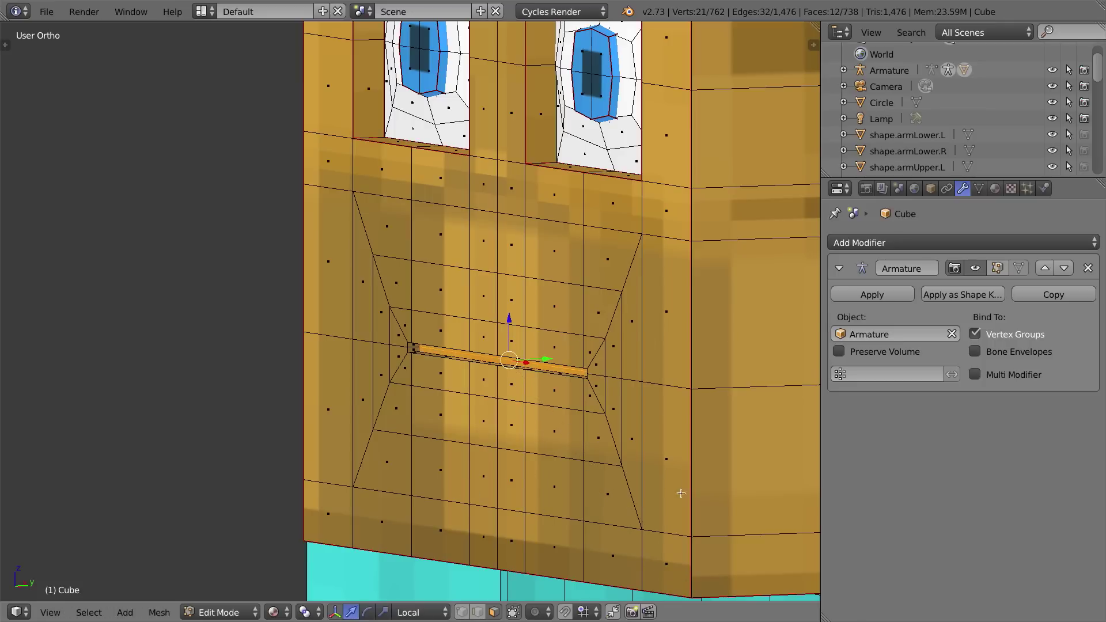
Show the mesh in wireframe and narrow the extruded inner mouth faces along local X by about 0.79.
key("z")
scroll(656, 464, "up", 3)
mouse_move(656, 464)
middle_mouse_down()
mouse_move(613, 477)
mouse_move(639, 402)
middle_mouse_up()
scroll(638, 396, "down", 2)
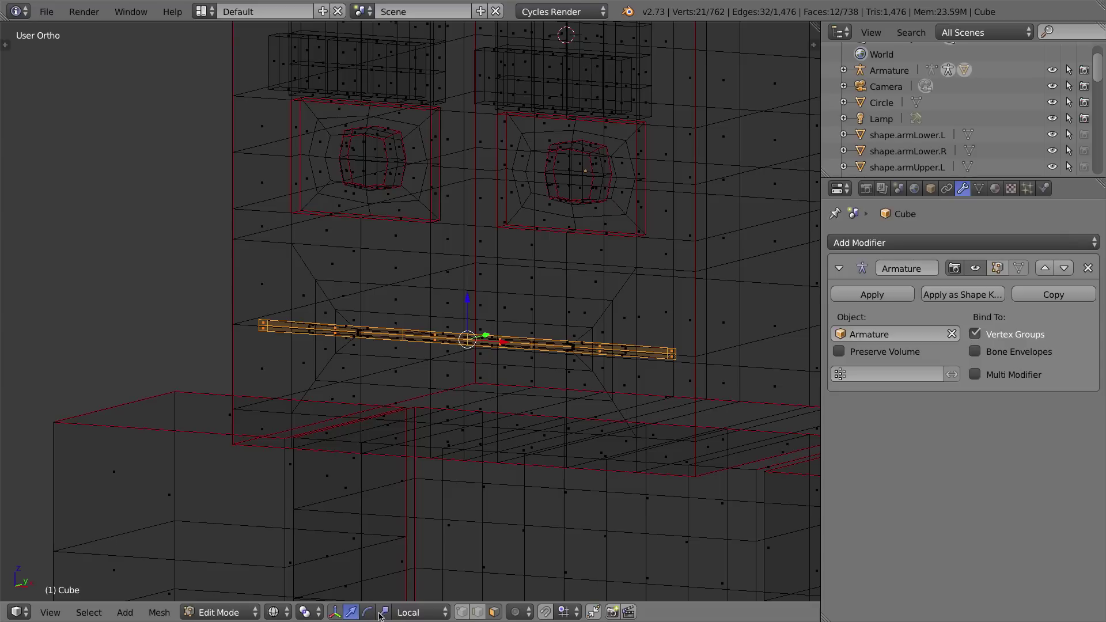
key("s")
key("x")
key("x")
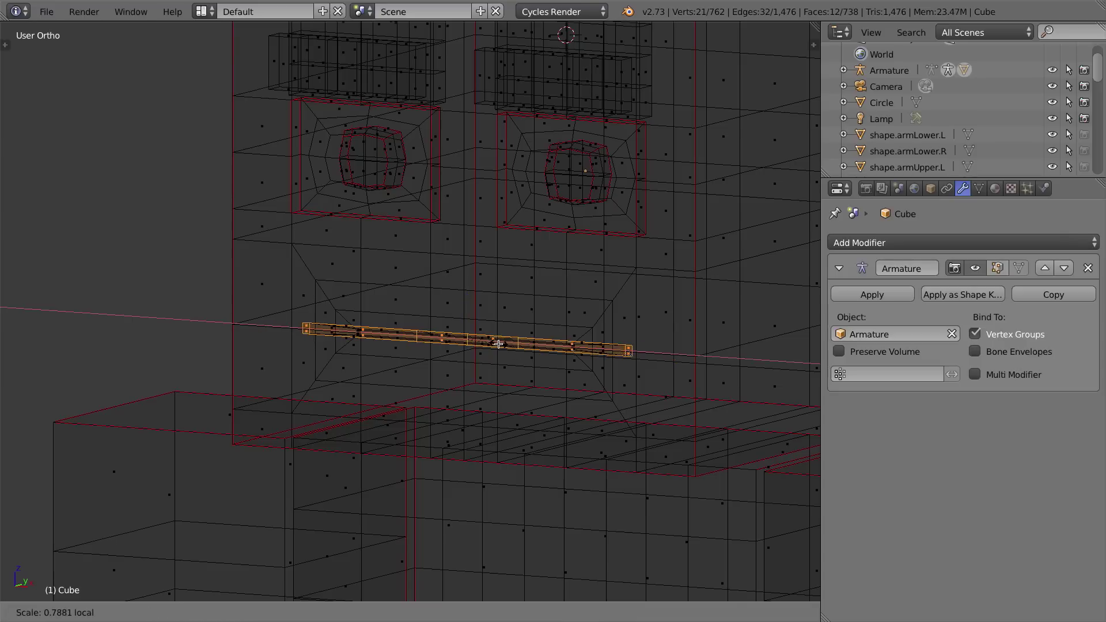
left_click(537, 432)
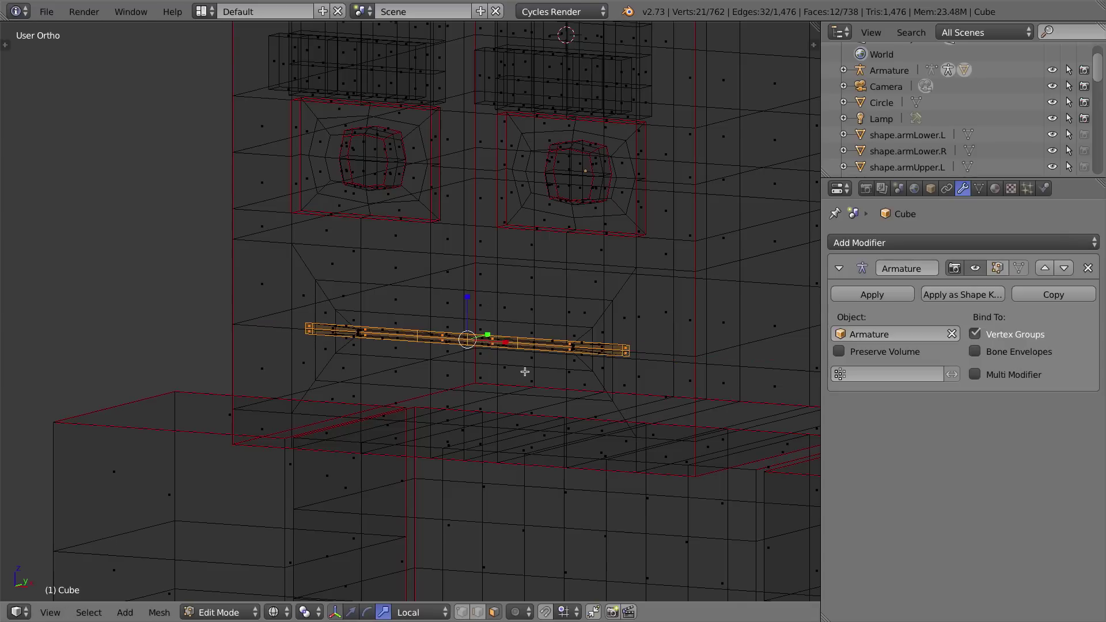
Scale the inner mouth faces up along local Z by more than 8.6 to form a tall mouth cavity.
middle_click_drag(478, 320, 528, 308)
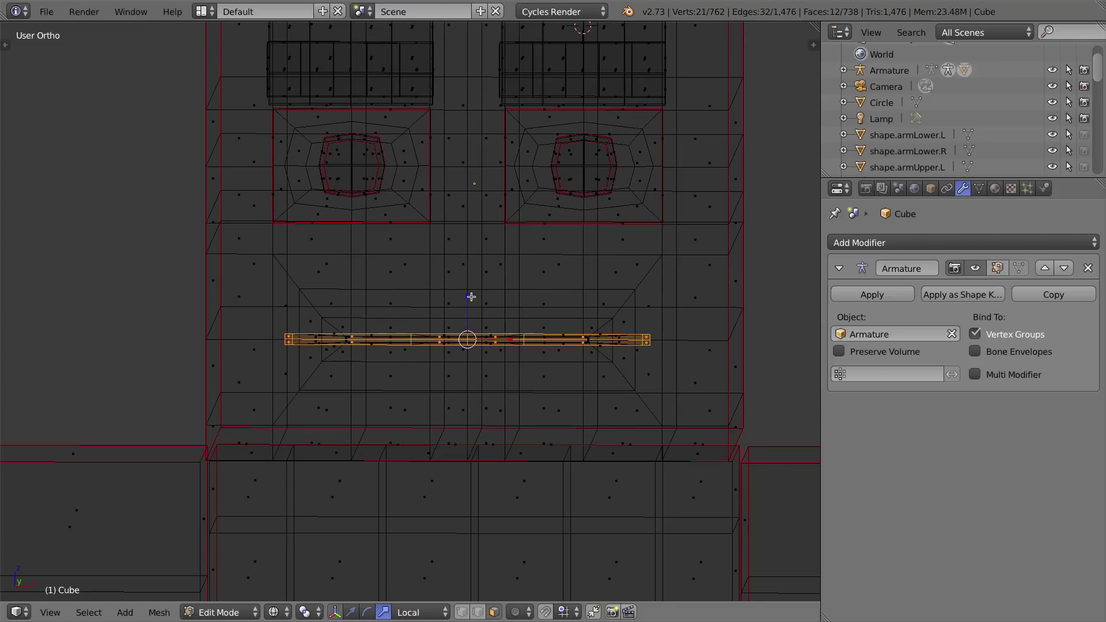
key("s")
key("z")
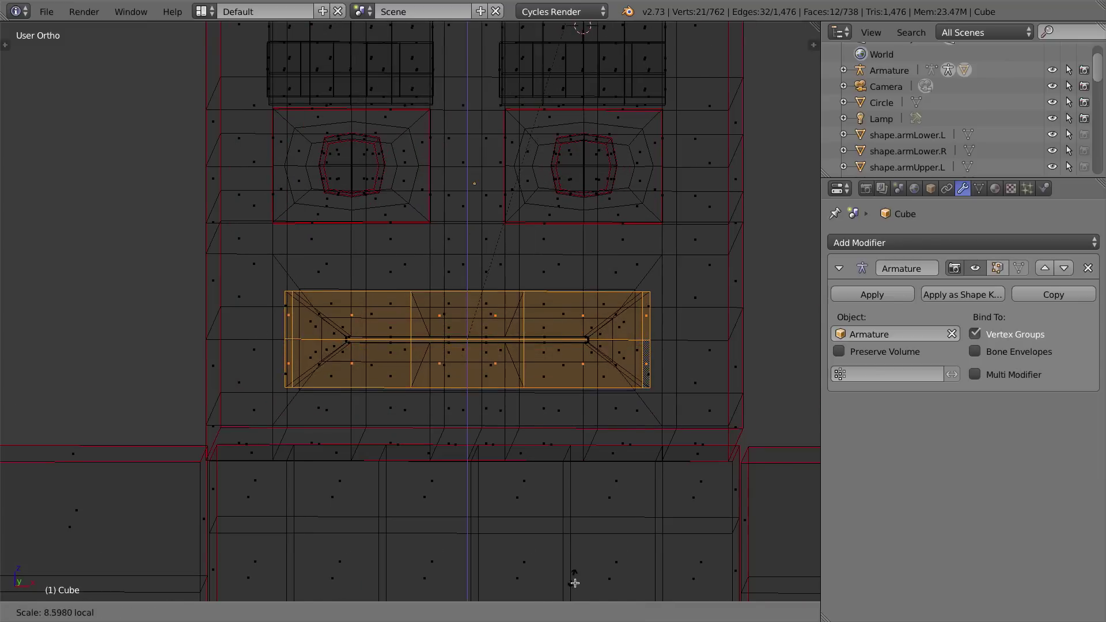
left_click(573, 29)
mouse_move(468, 295)
left_mouse_down()
mouse_move(465, 264)
mouse_move(465, 287)
left_mouse_up()
Extrude the enlarged inner mouth faces back into the head by more than 0.73.
middle_click_drag(548, 237, 493, 259)
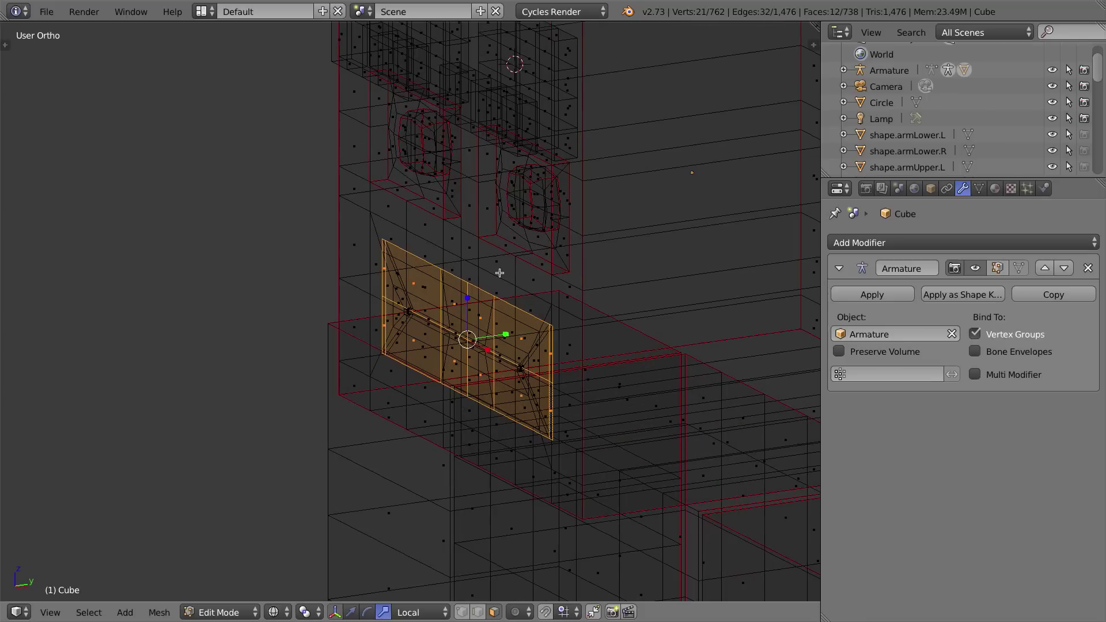
key("e")
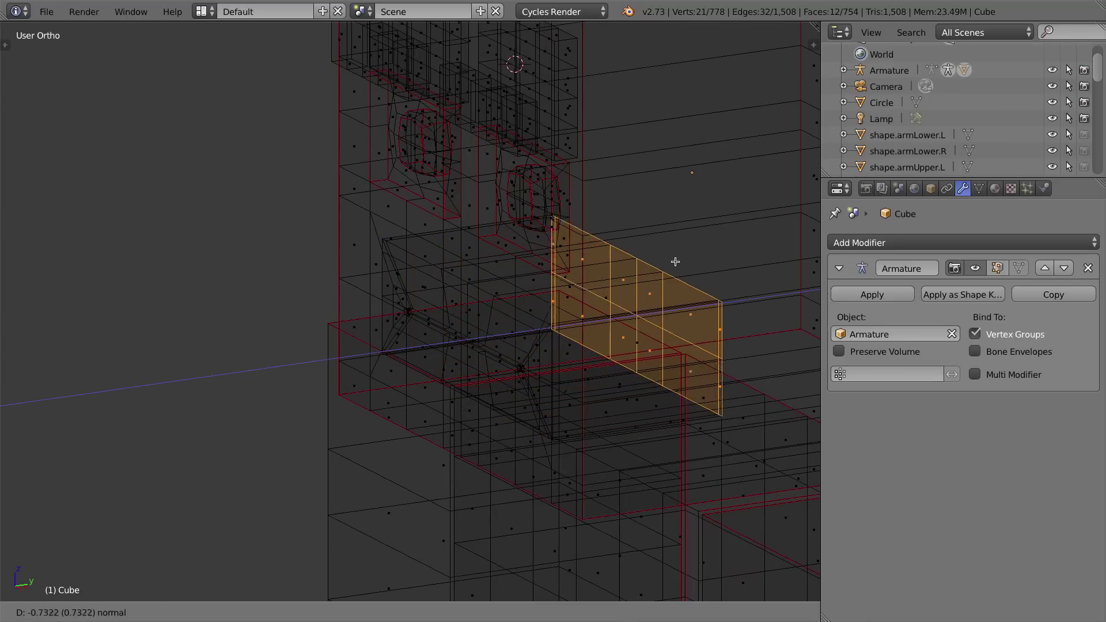
left_click(740, 257)
Examine the extruded mouth cavity from several angles in both wireframe and solid shading.
middle_click_drag(586, 301, 619, 295)
middle_click_drag(603, 244, 445, 279)
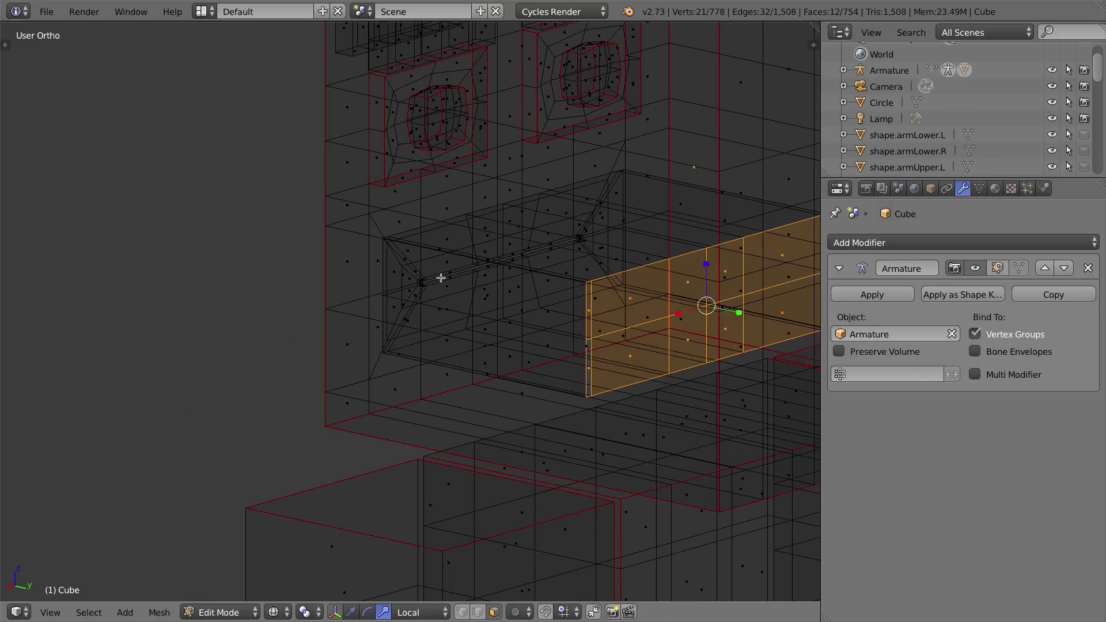
middle_click_drag(479, 296, 591, 292)
key("z")
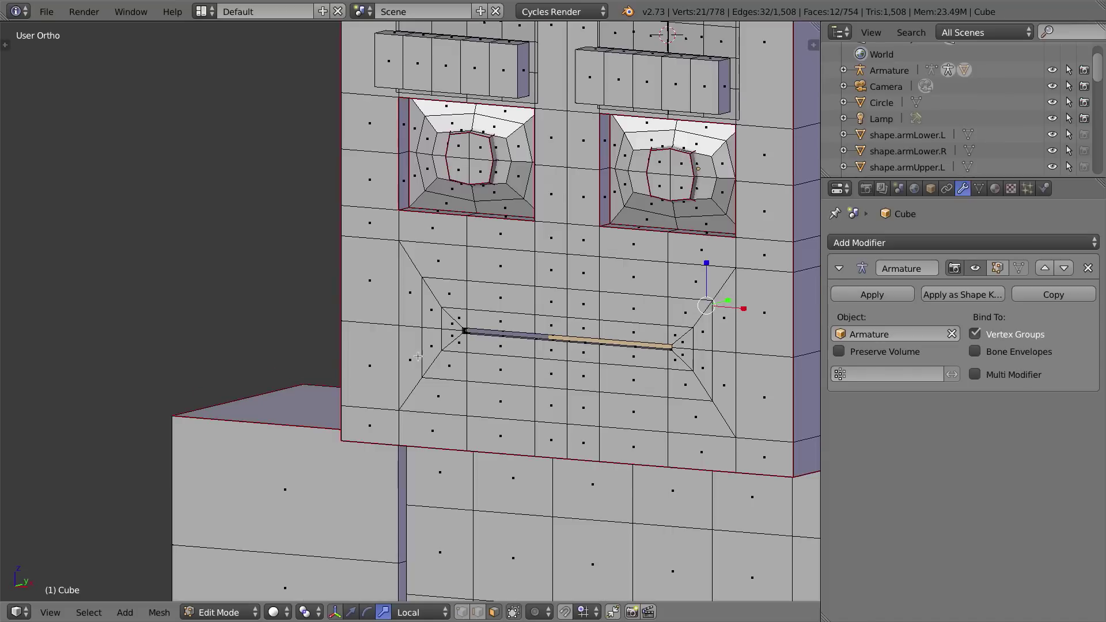
mouse_move(665, 347)
middle_mouse_down()
mouse_move(577, 408)
mouse_move(588, 386)
mouse_move(580, 363)
mouse_move(623, 307)
middle_mouse_up()
key("z")
scroll(623, 307, "down", 1)
scroll(623, 307, "down", 2)
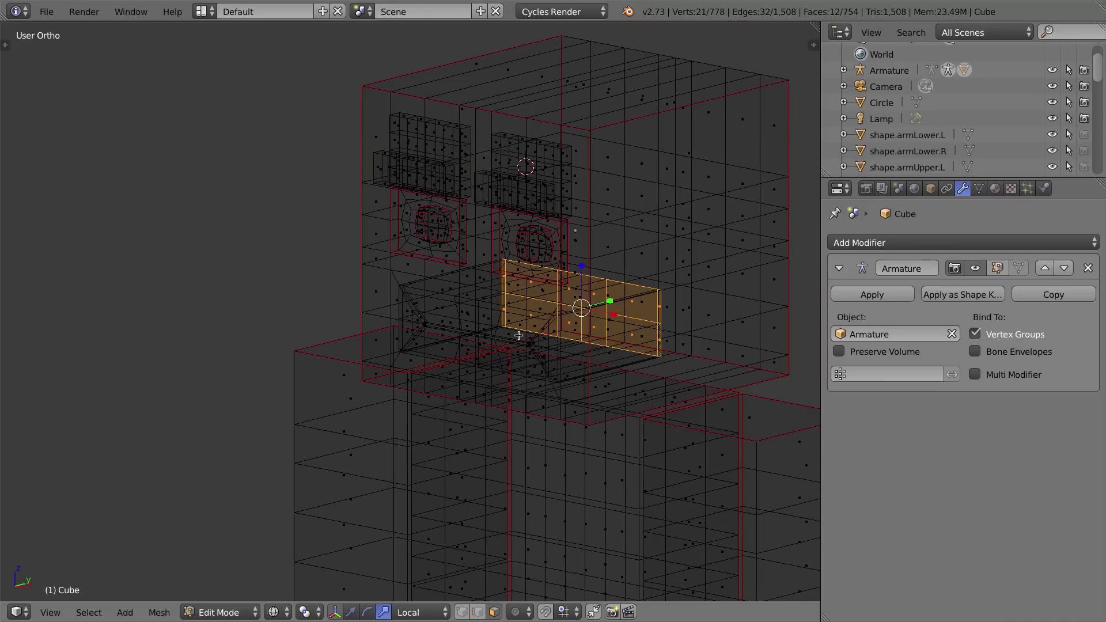
Select all the linked faces of the mouth cavity, invert the selection and hide the rest of the mesh.
key("l")
key("l")
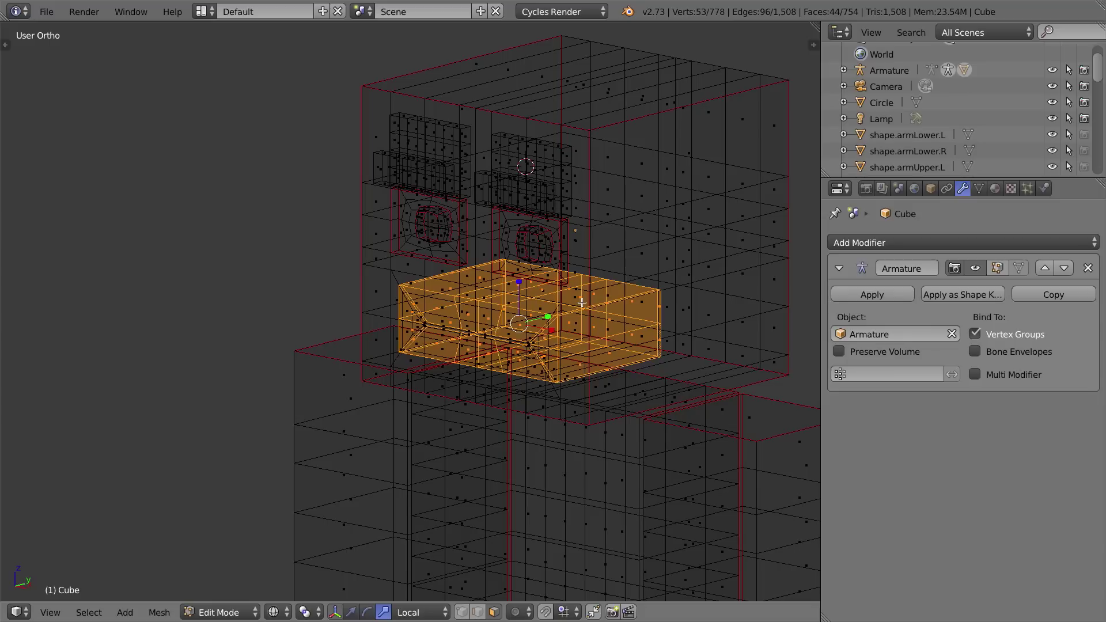
key("ctrl+i")
key("ctrl+i")
key("ctrl+i")
key("ctrl+i")
key("ctrl+i")
key("ctrl+i")
key("ctrl+i")
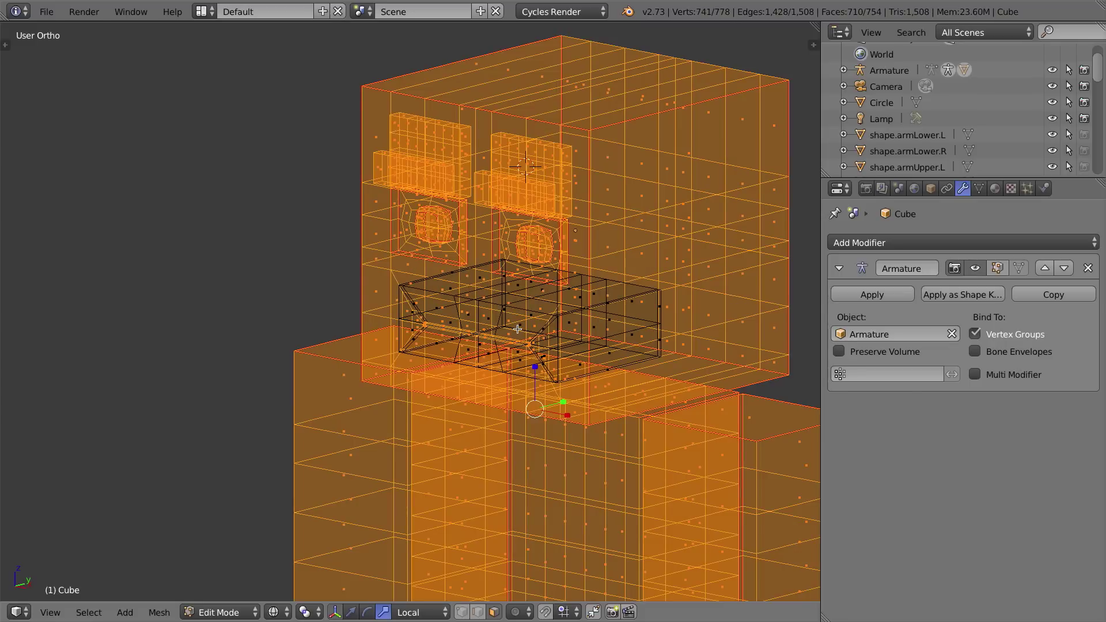
key("h")
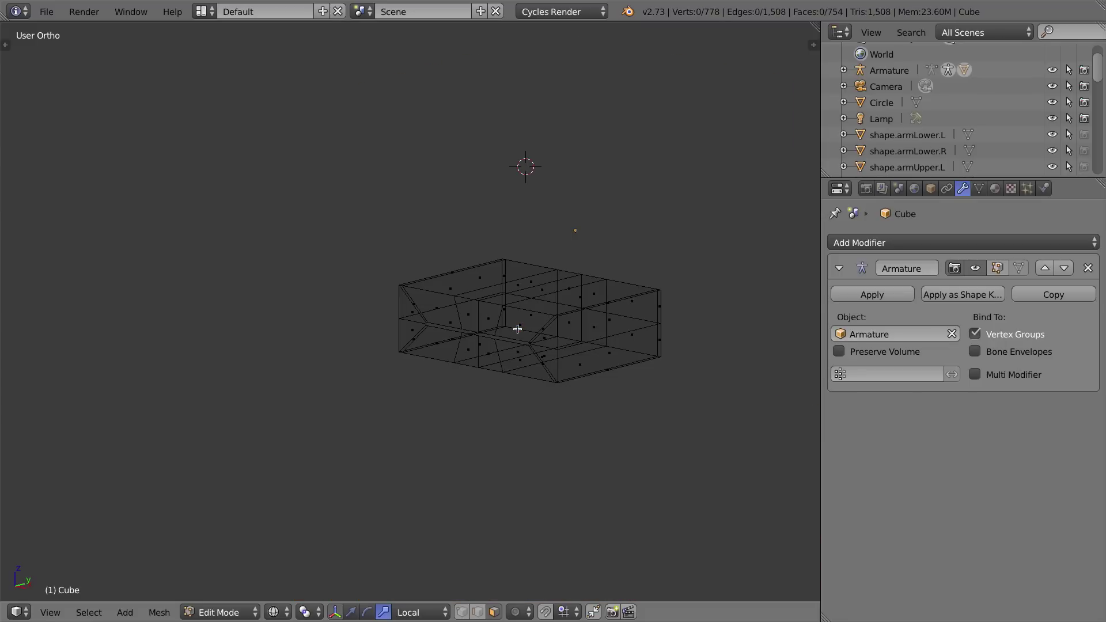
Display the isolated mouth cavity in solid shading with its back wall in view.
mouse_move(553, 335)
middle_mouse_down()
mouse_move(506, 326)
mouse_move(555, 358)
mouse_move(547, 338)
middle_mouse_up()
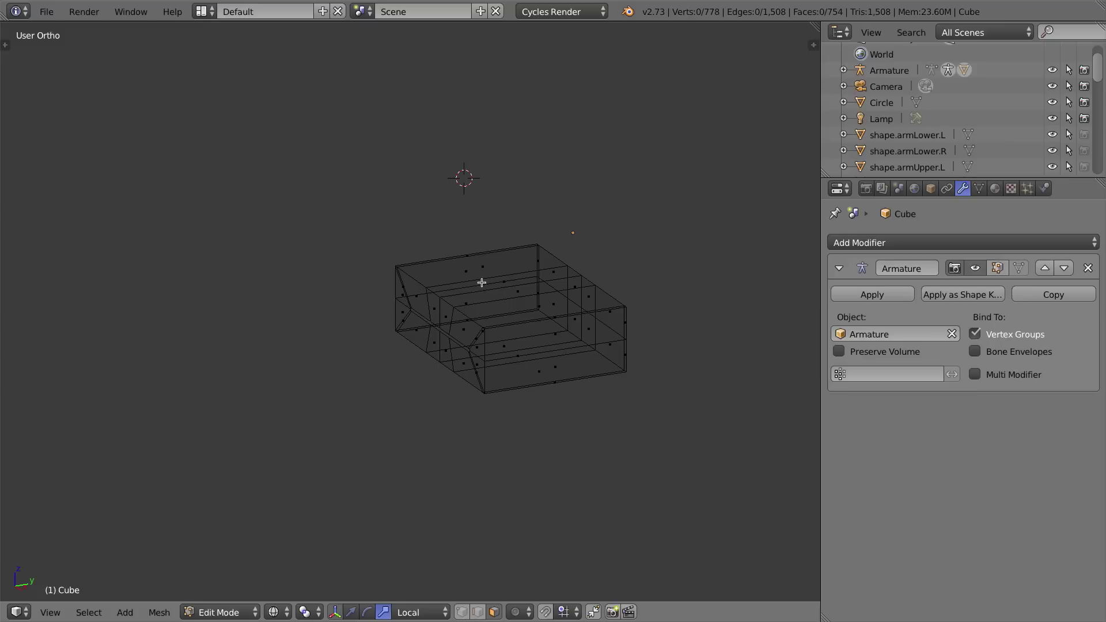
scroll(523, 319, "up", 7)
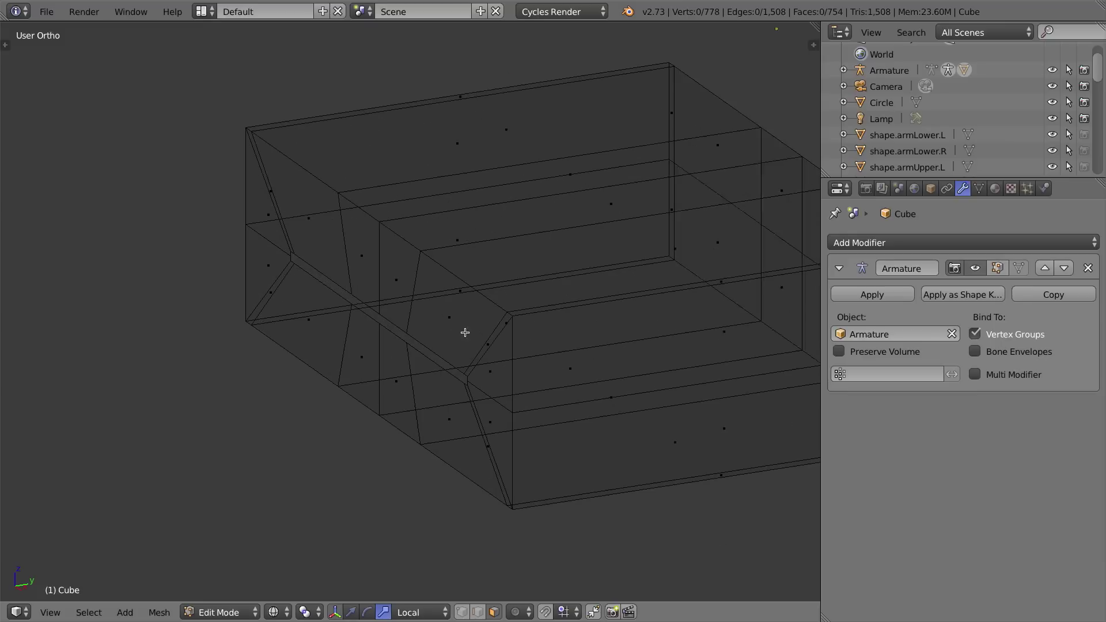
scroll(467, 150, "down", 6)
middle_click_drag(625, 316, 447, 299)
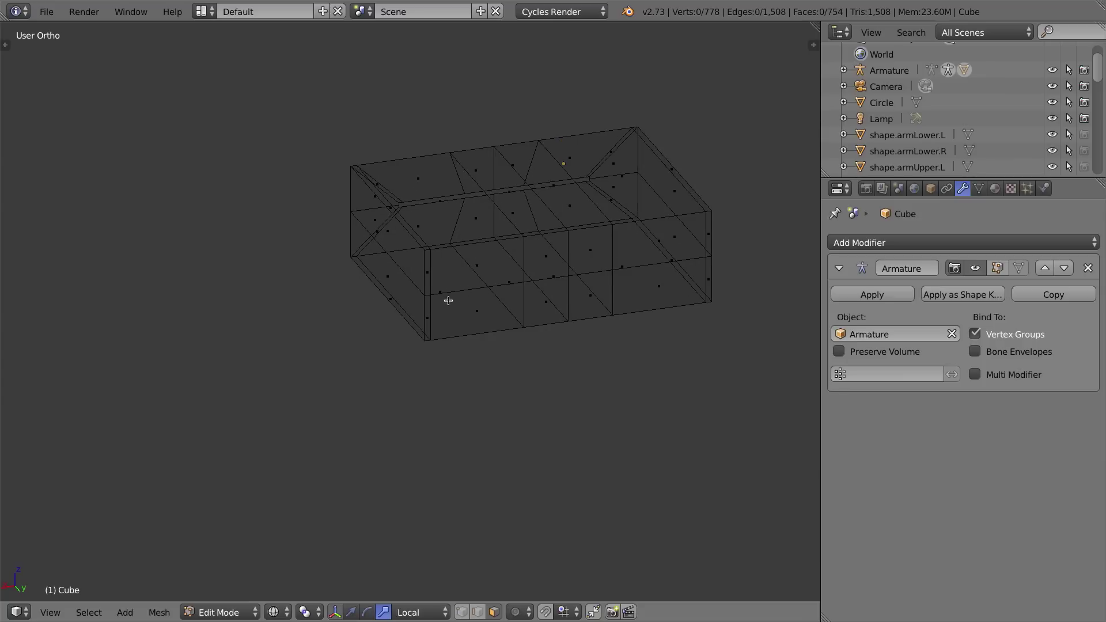
right_click(562, 263)
middle_click_drag(541, 271, 548, 277)
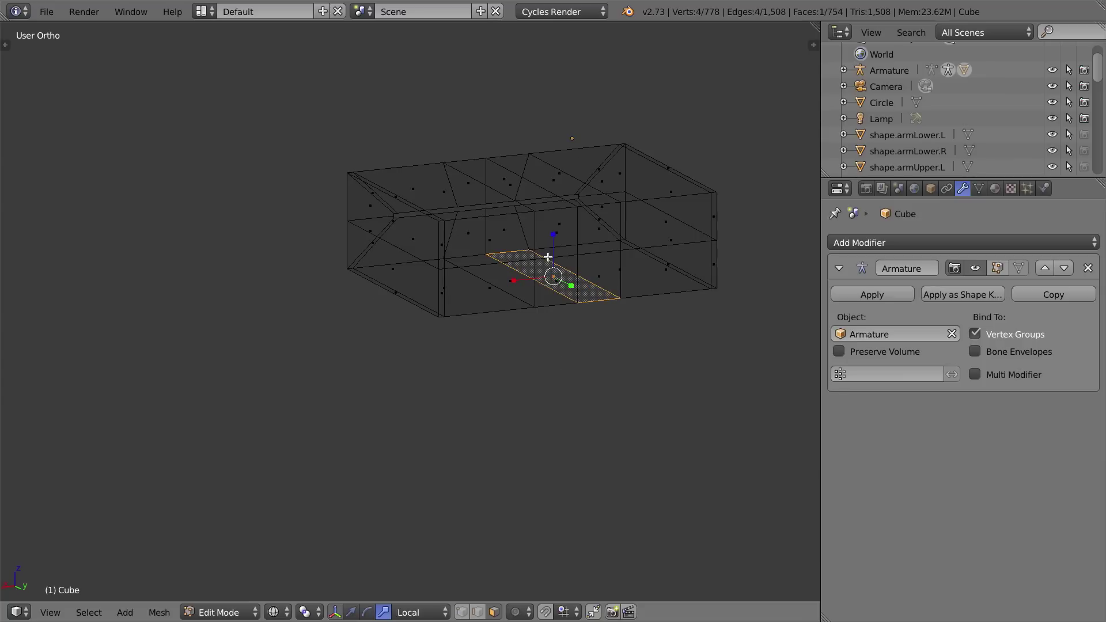
left_click(279, 614)
left_click(297, 558)
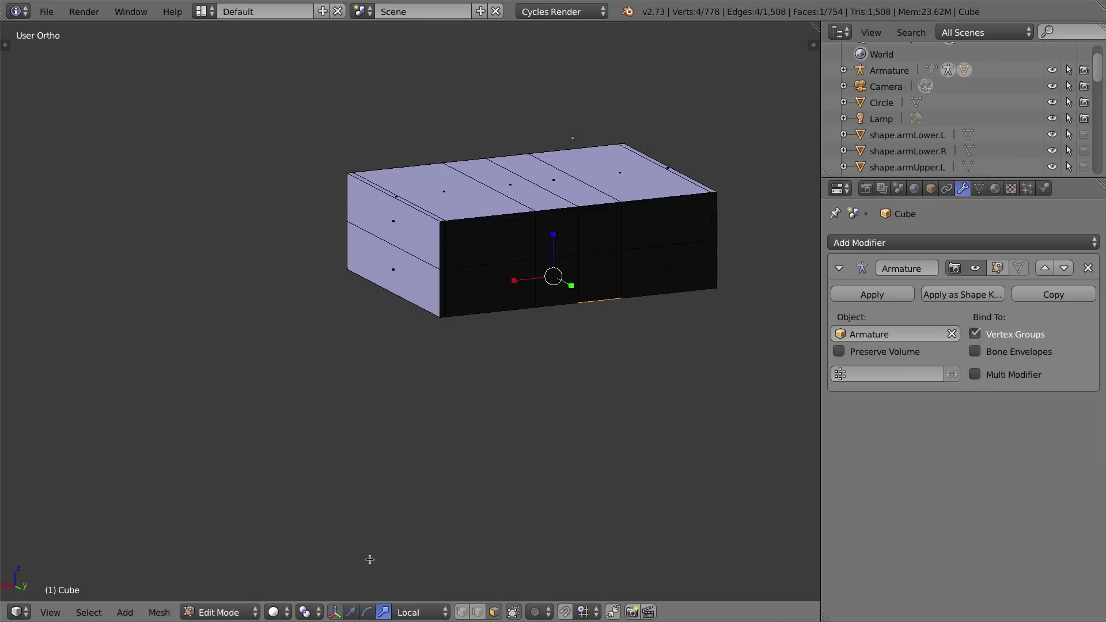
Select every face of the mouth cavity's back wall with Circle Select.
right_click(559, 229)
right_click(559, 229)
left_click(557, 234)
left_click(461, 246)
right_click(461, 246)
mouse_move(462, 247)
left_mouse_down()
mouse_move(500, 244)
mouse_move(457, 245)
mouse_move(456, 279)
mouse_move(500, 279)
mouse_move(695, 261)
mouse_move(701, 226)
left_mouse_up()
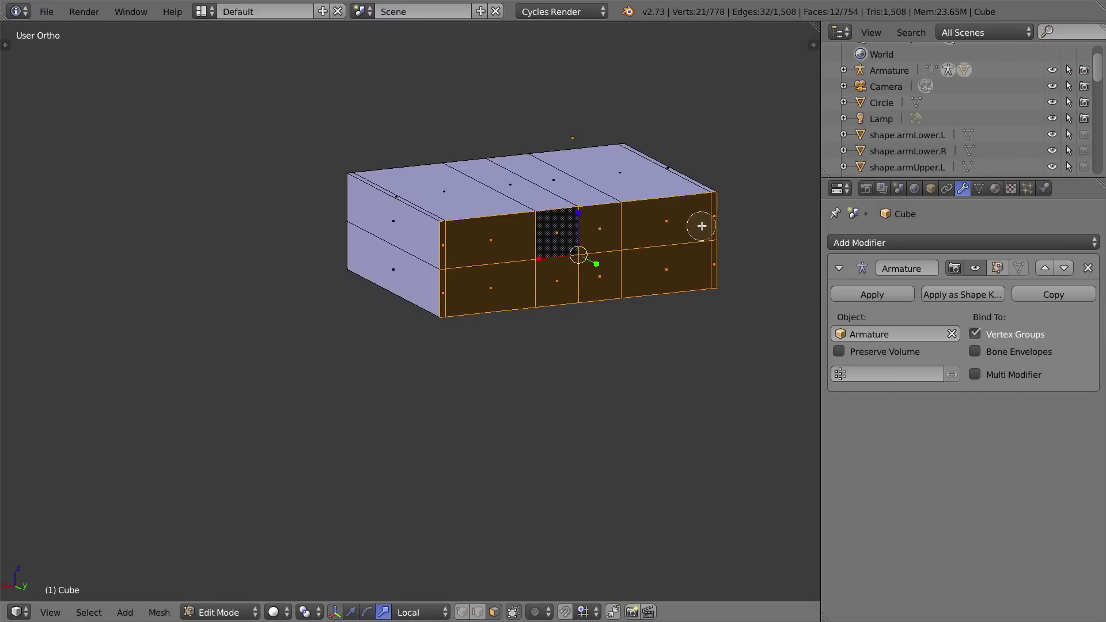
scroll(666, 251, "down", 1)
right_click(666, 251)
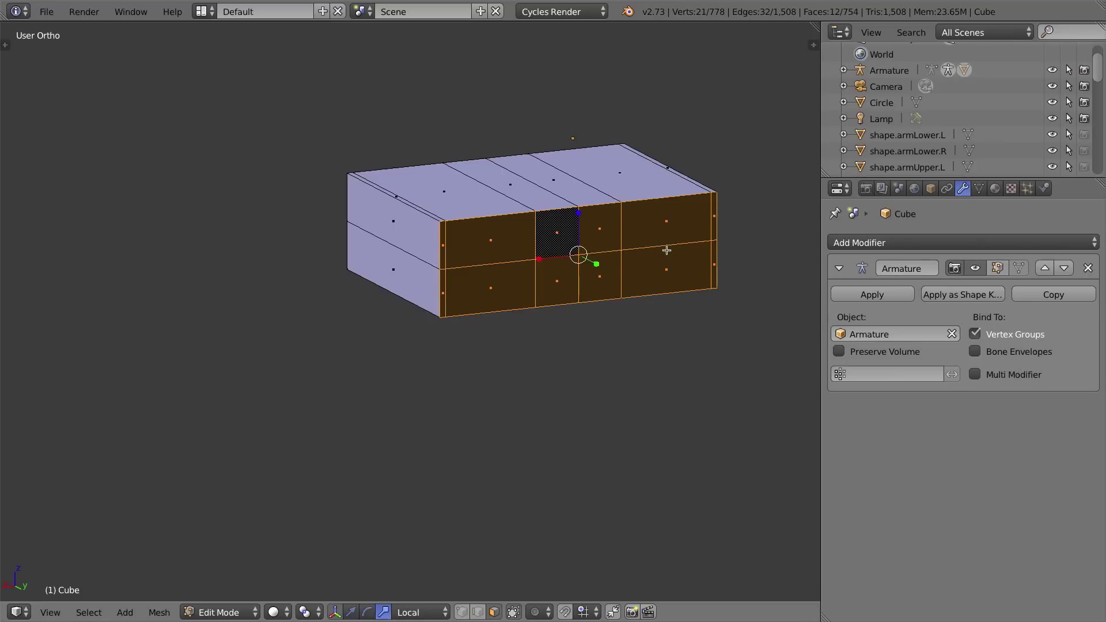
Select the whole isolated mouth cavity and simplify its faces with Limited Dissolve.
right_click(598, 232)
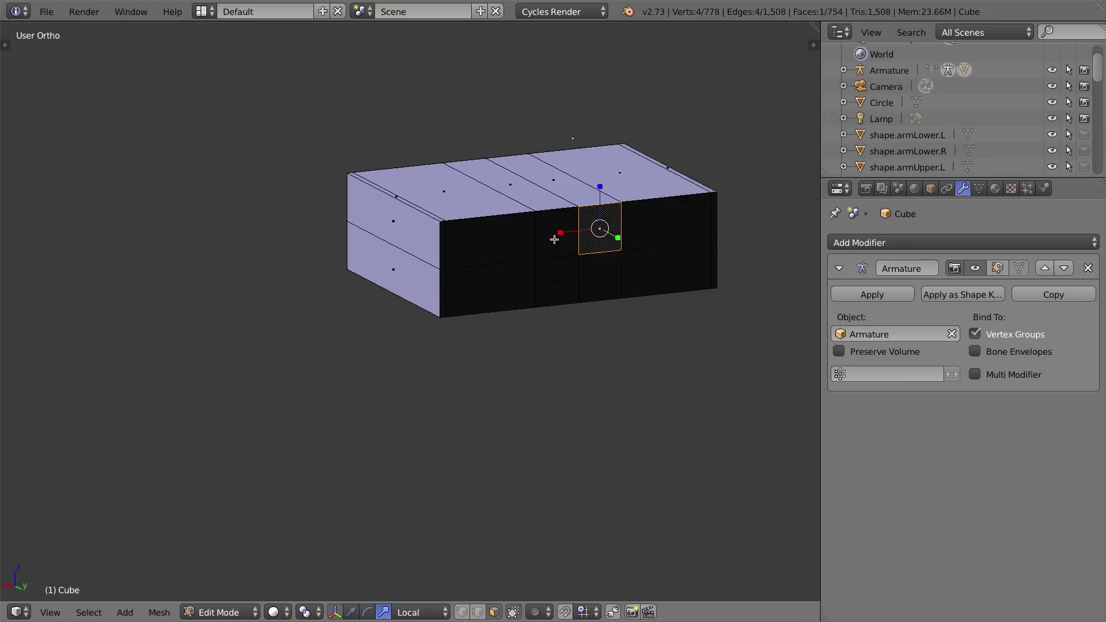
key("ctrl+i")
middle_click_drag(554, 239, 487, 260)
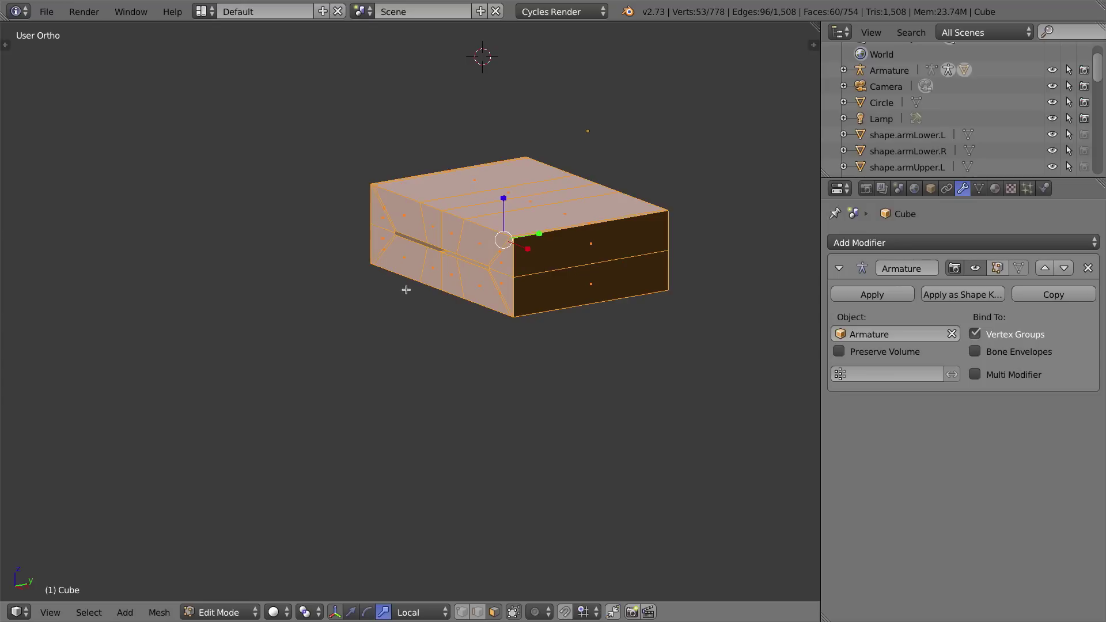
key("x")
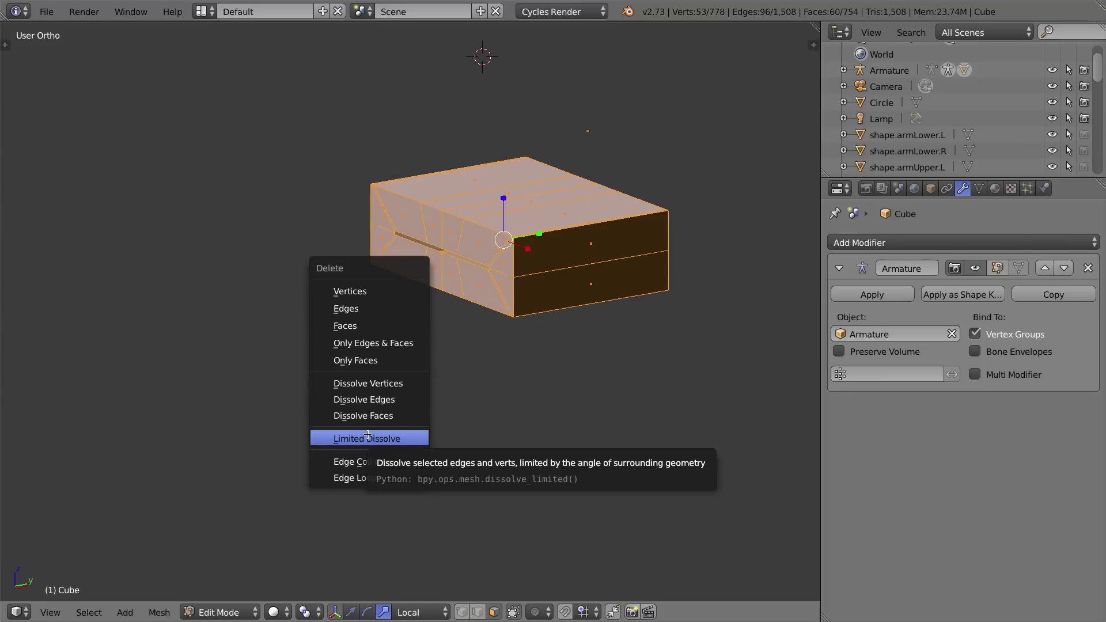
left_click(368, 438)
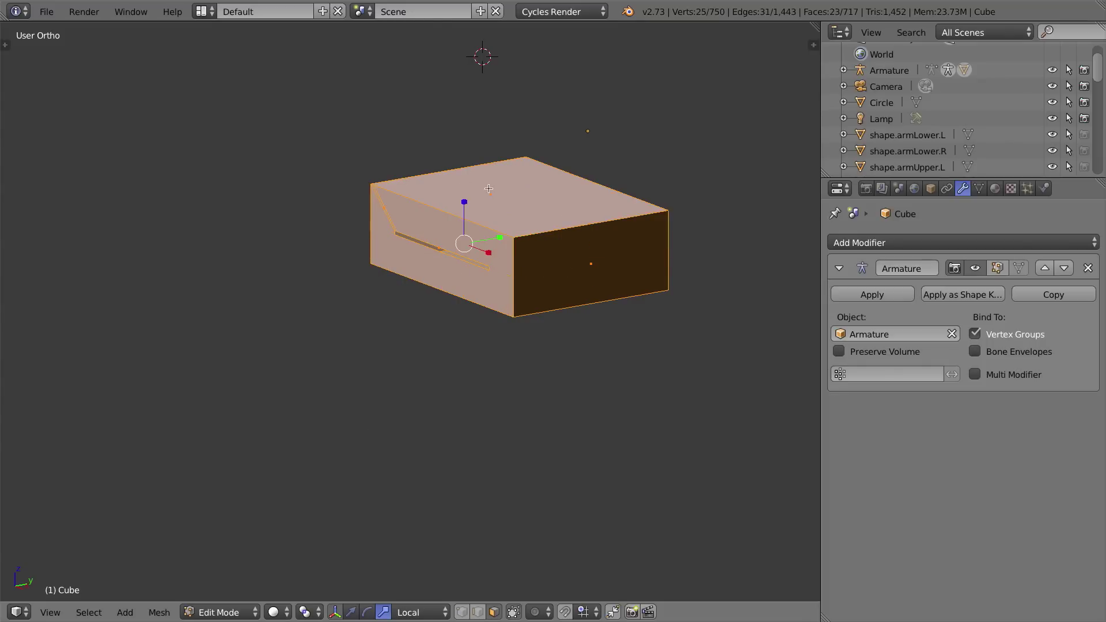
middle_click_drag(572, 233, 642, 212)
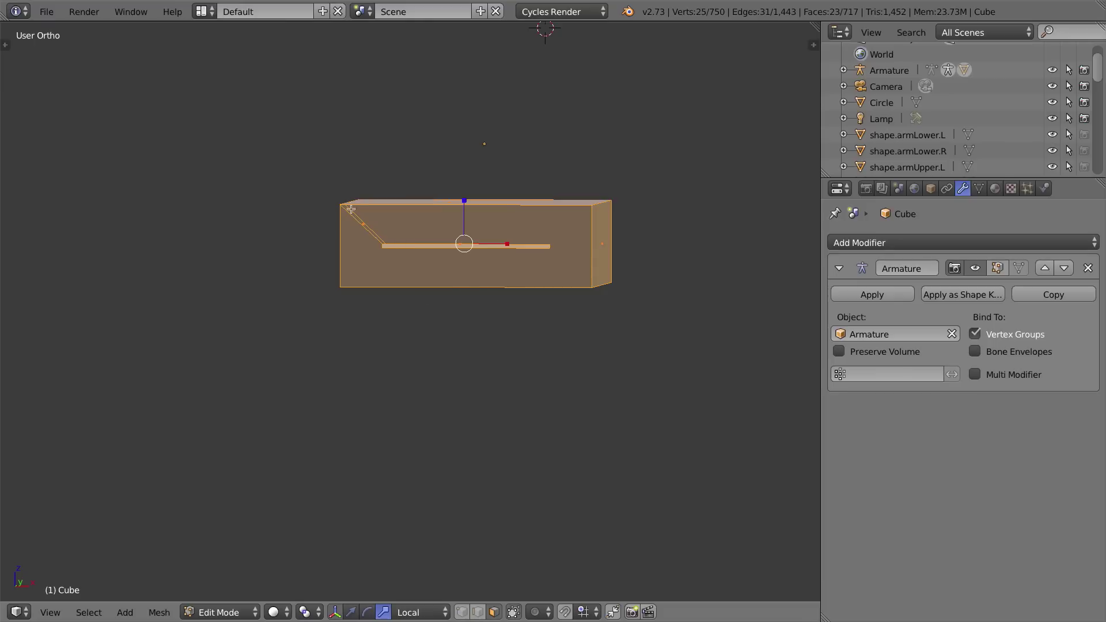
middle_click_drag(455, 217, 584, 204)
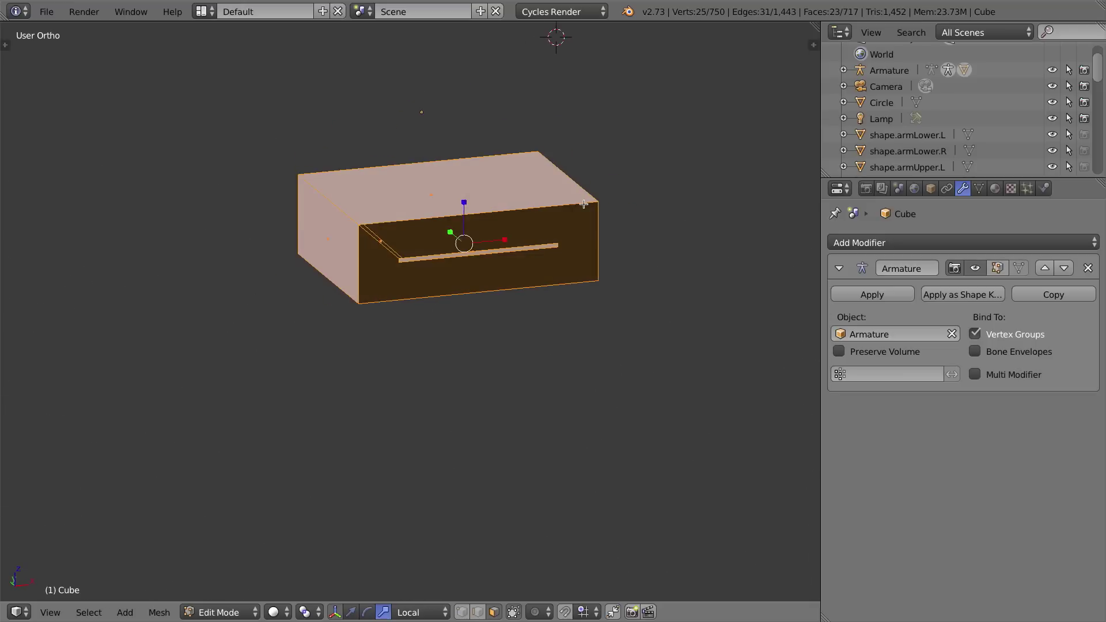
In wireframe shading, snap the 3D cursor to the selected mouth cavity and add a cube there.
key("z")
mouse_move(507, 220)
middle_mouse_down()
mouse_move(488, 303)
mouse_move(491, 206)
mouse_move(467, 252)
middle_mouse_up()
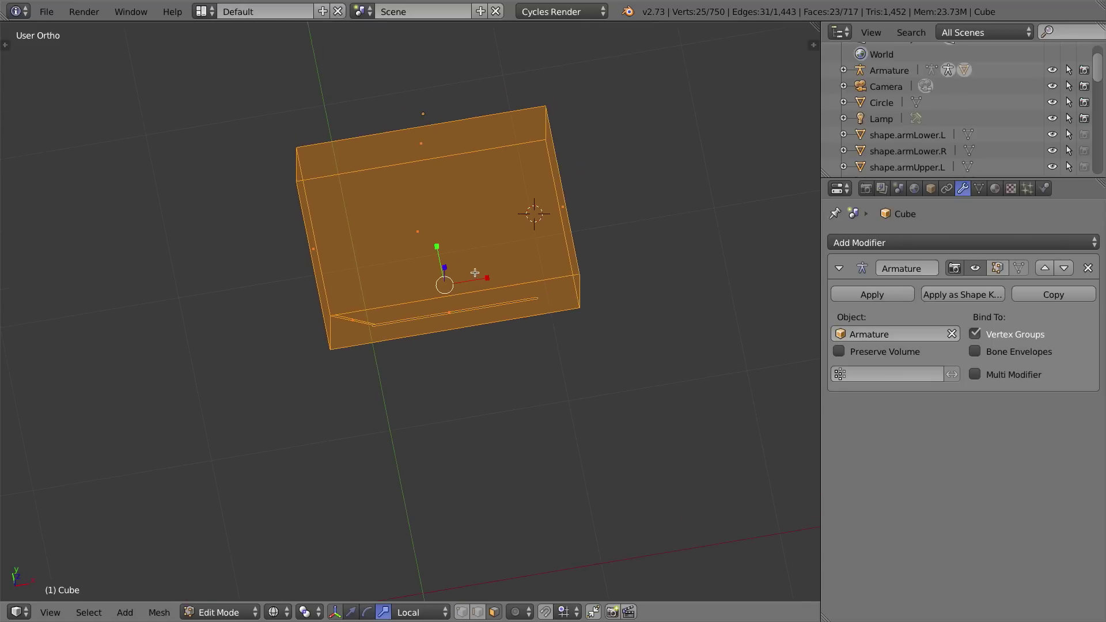
key("shift+s")
left_click(449, 273)
key("shift+a")
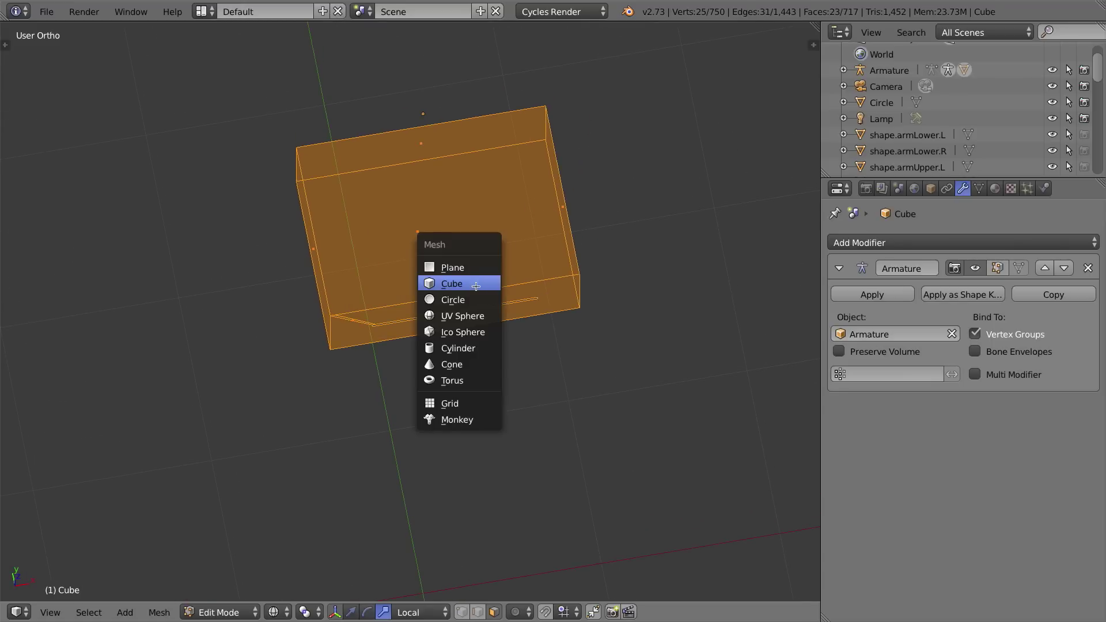
left_click(476, 286)
Scale the new cube down uniformly to about half its size, narrower than the mouth cavity.
key("KP_7")
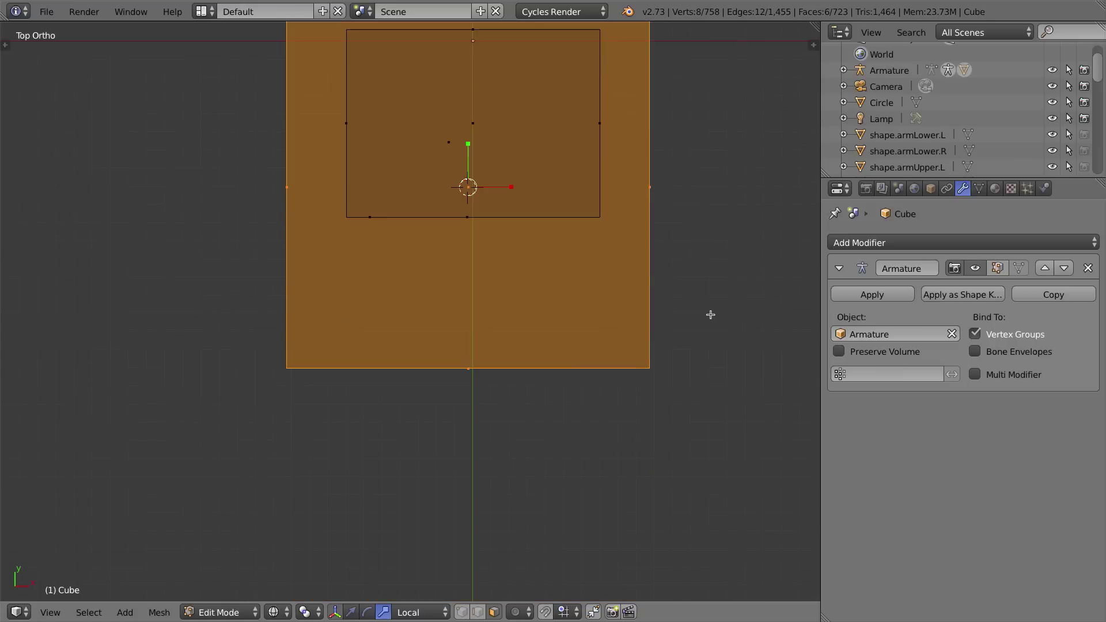
key("s")
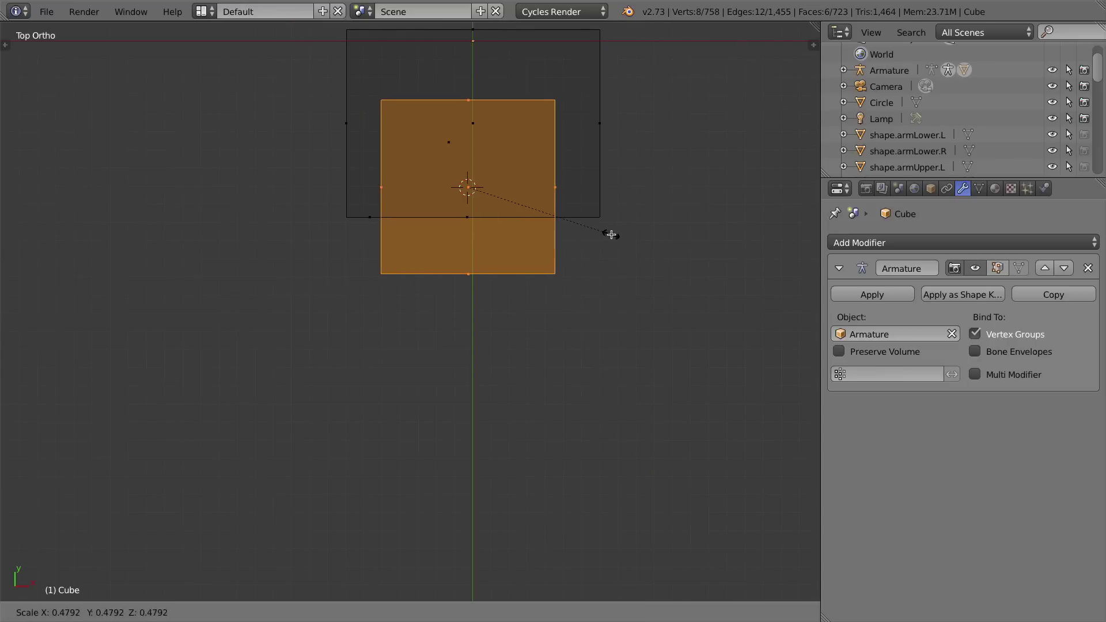
left_click(623, 237)
middle_click_drag(527, 323, 486, 238)
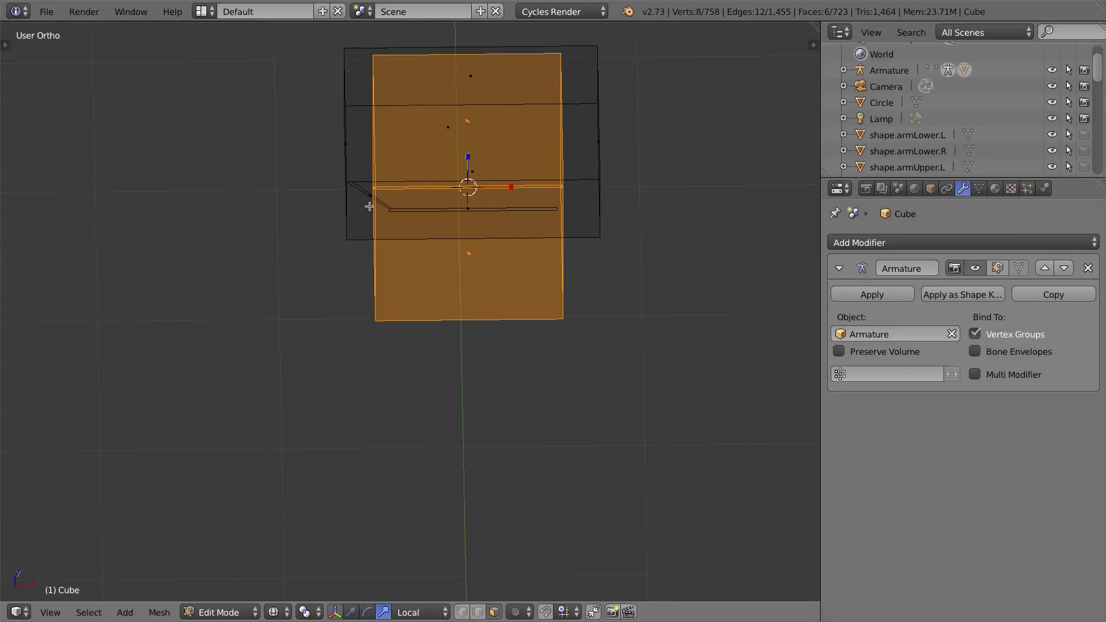
Move the cube back into the mouth cavity, enlarge it slightly and centre it across the cavity's width.
key("KP_7")
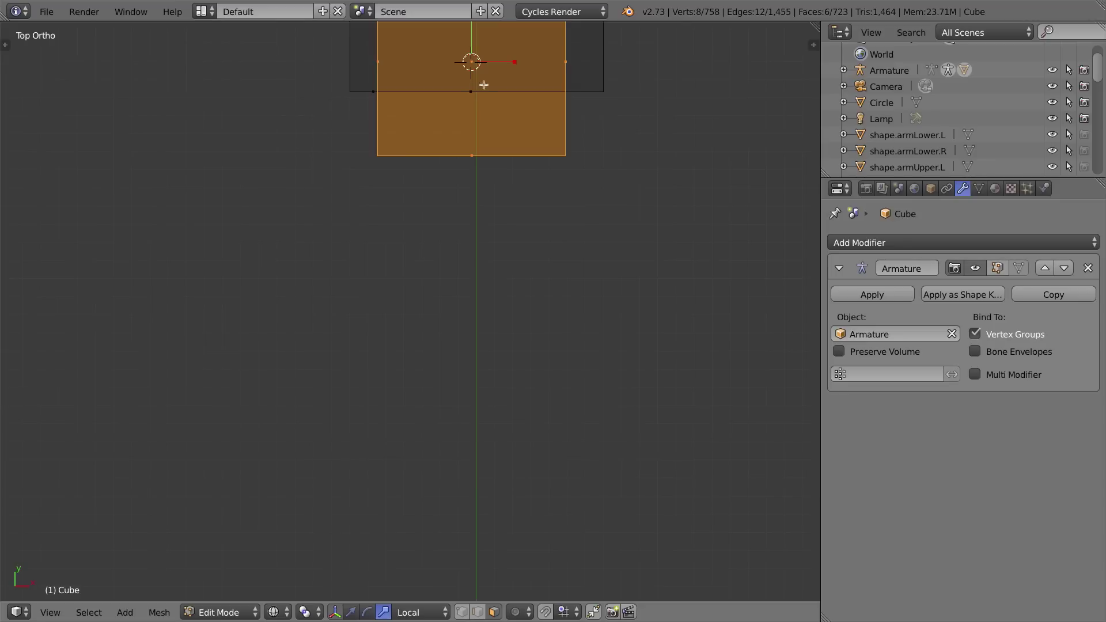
middle_click_drag(477, 88, 464, 229, "shift")
key("ctrl+space")
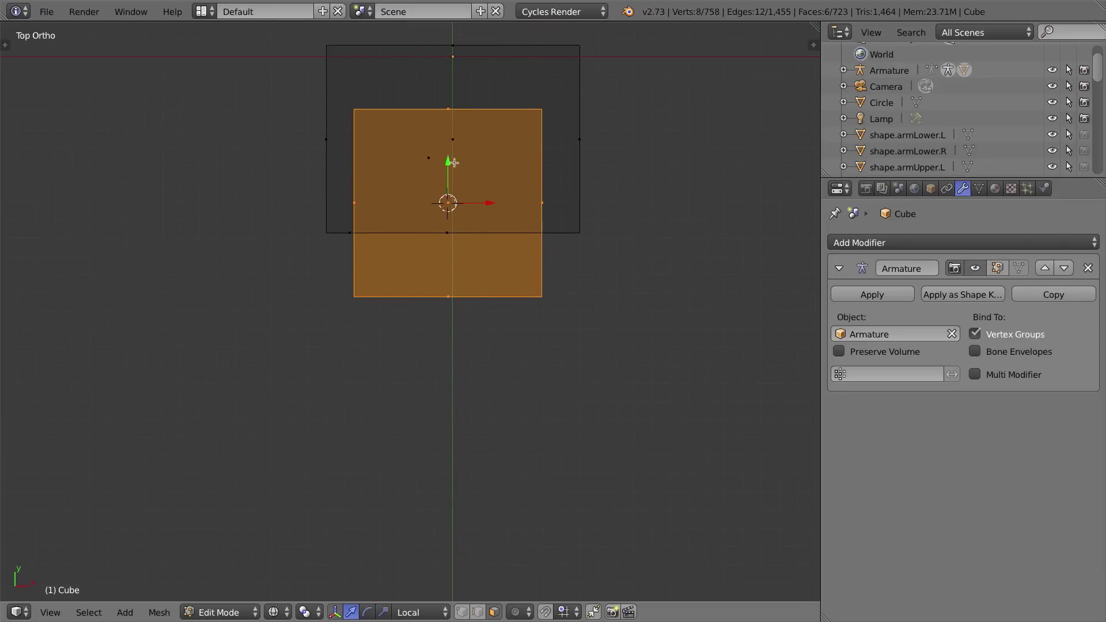
left_click_drag(446, 162, 446, 95)
key("s")
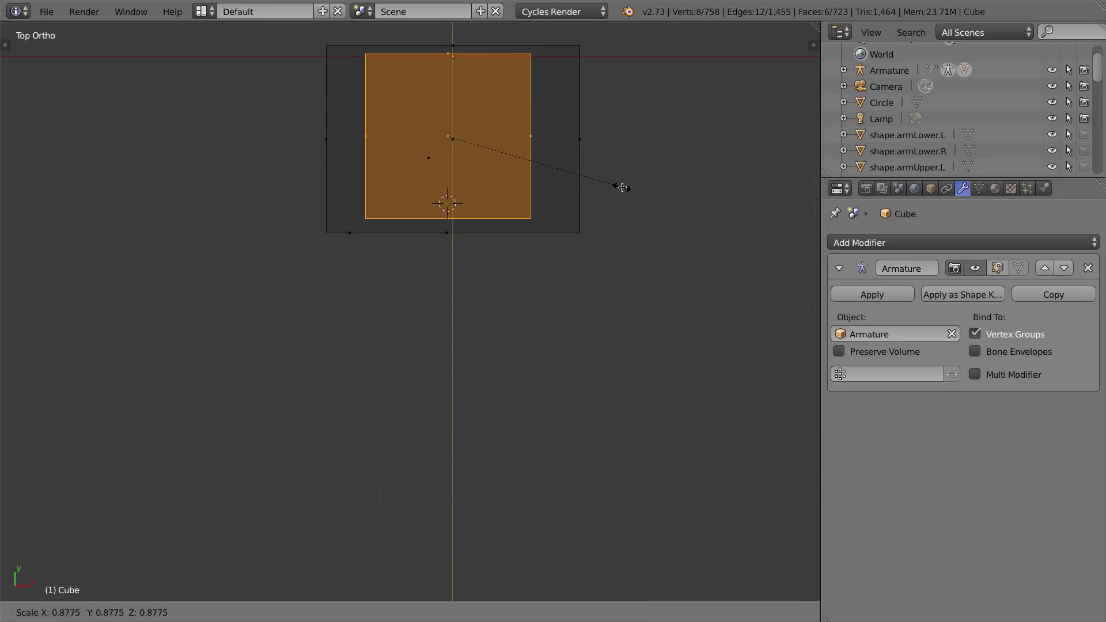
left_click(667, 200)
middle_click_drag(656, 184, 486, 213)
key("KP_1")
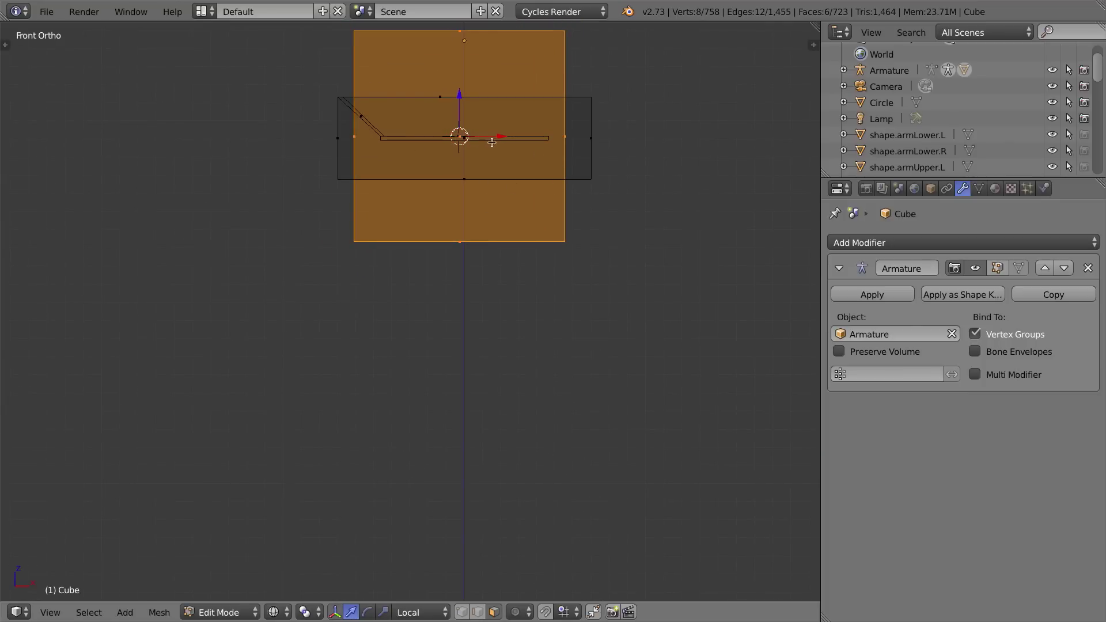
left_click_drag(500, 137, 505, 137)
Flatten the cube along Z into a thin slab and lower it to just beneath the mouth opening.
key("s")
key("z")
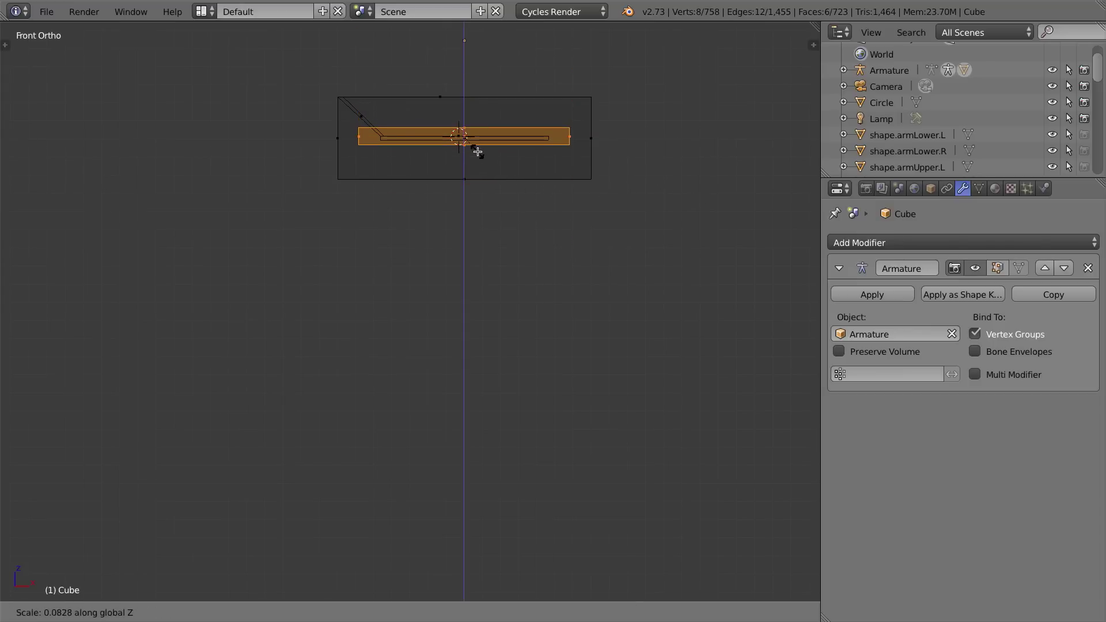
left_click(483, 156)
left_click_drag(464, 98, 464, 116)
key("s")
key("z")
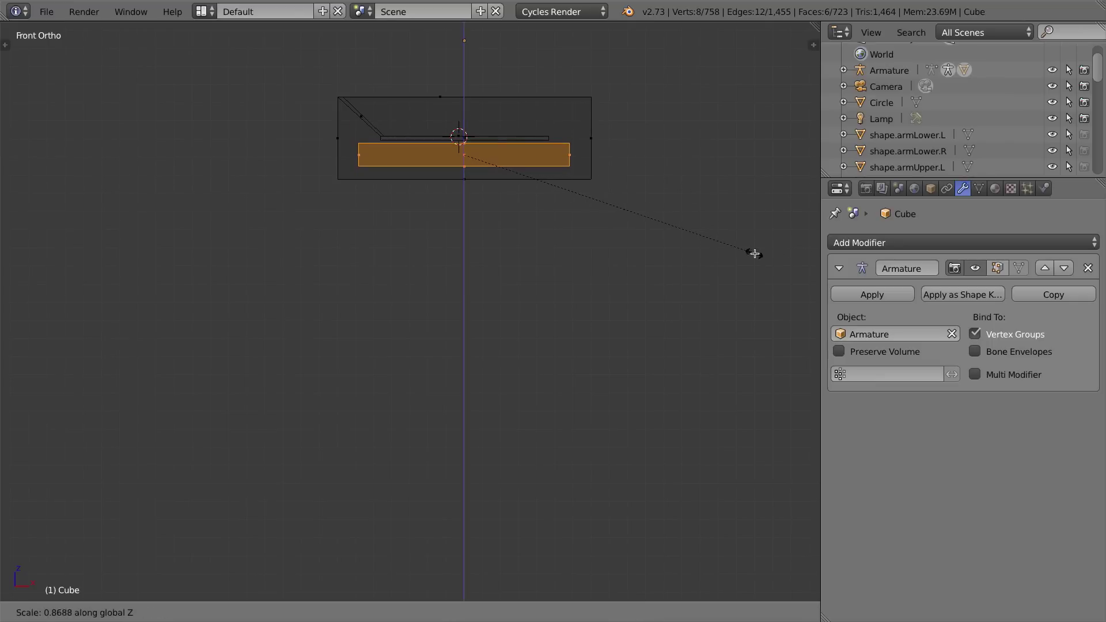
left_click(684, 242)
Scale the slab along Y into a narrow bar and move it just behind the cavity's front wall.
key("KP_7")
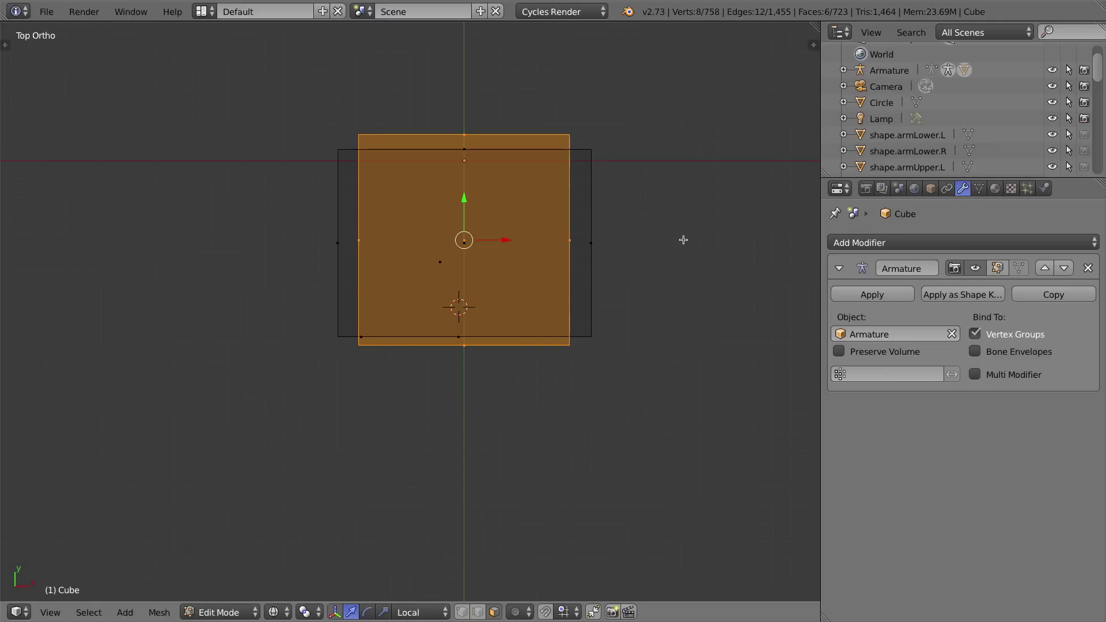
key("s")
key("y")
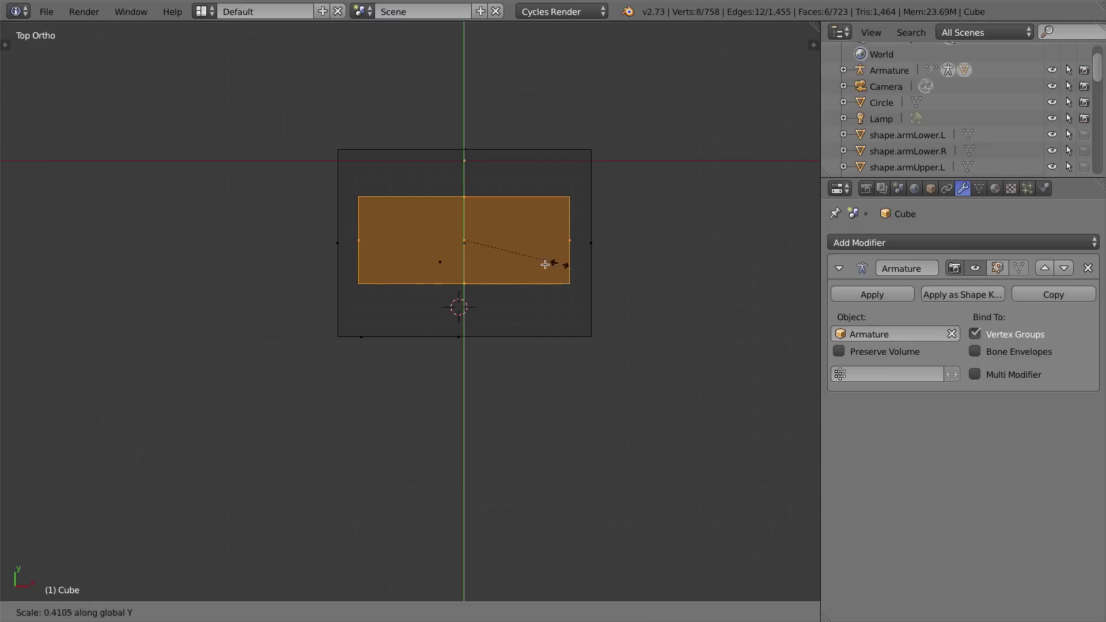
left_click(480, 256)
left_click_drag(465, 198, 471, 283)
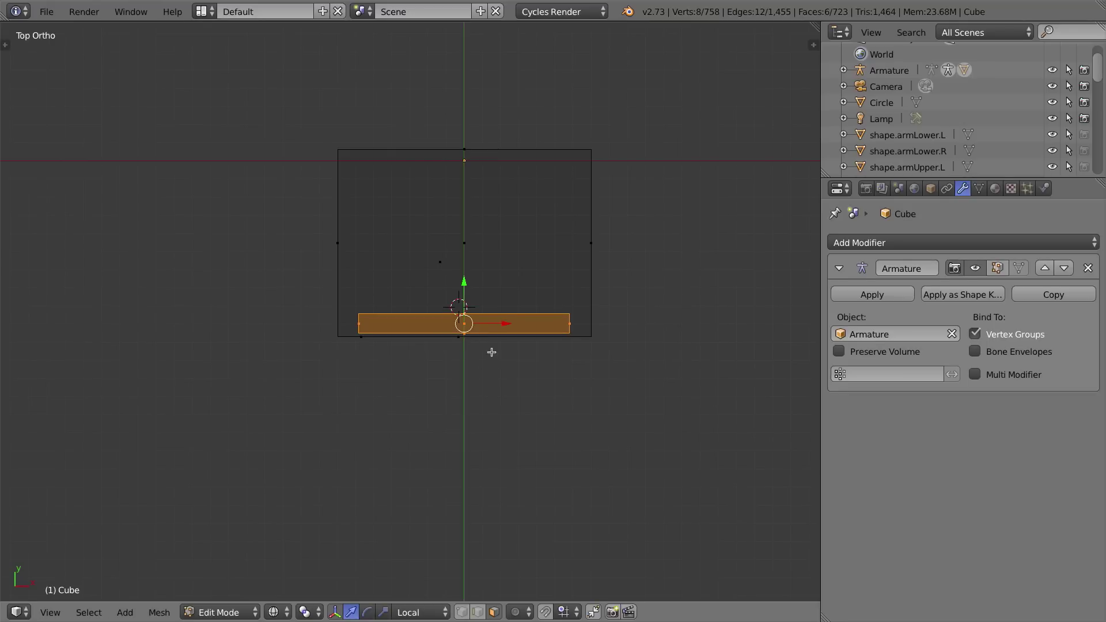
Divide the bar along its length with nine evenly spaced loop cuts.
key("ctrl+r")
scroll(441, 313, "up", 1)
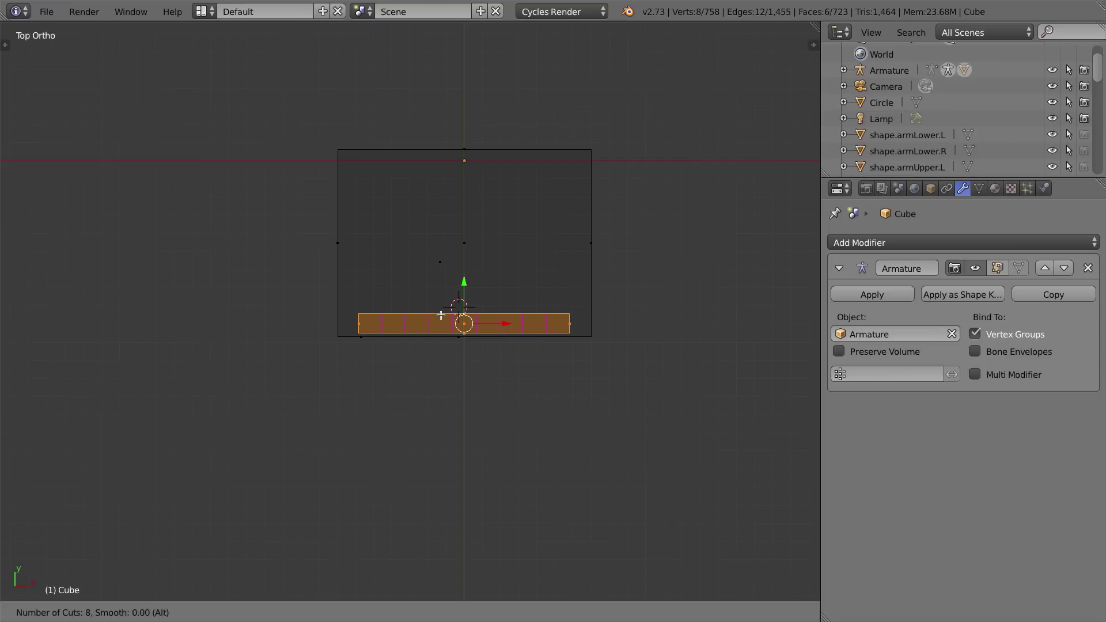
scroll(441, 315, "up", 2)
scroll(441, 315, "down", 1)
left_click(441, 315)
right_click(452, 307)
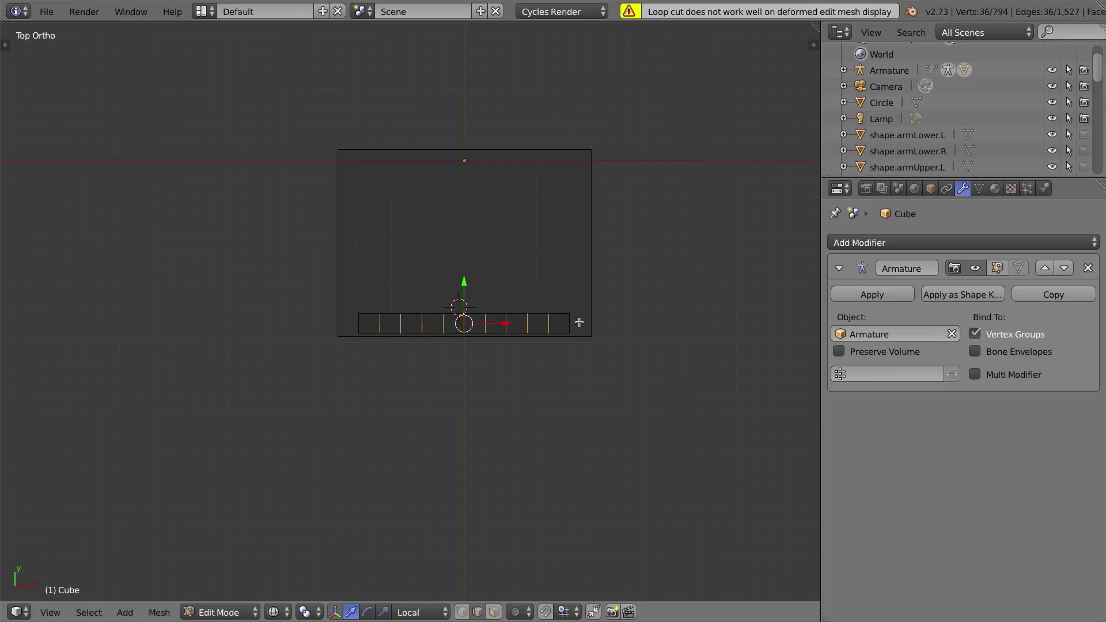
Extrude the rear faces of the bar's two end segments about 0.7 backwards to form a U shape.
key("a")
middle_click_drag(526, 284, 447, 155)
right_click(441, 157)
right_click(333, 282, "shift")
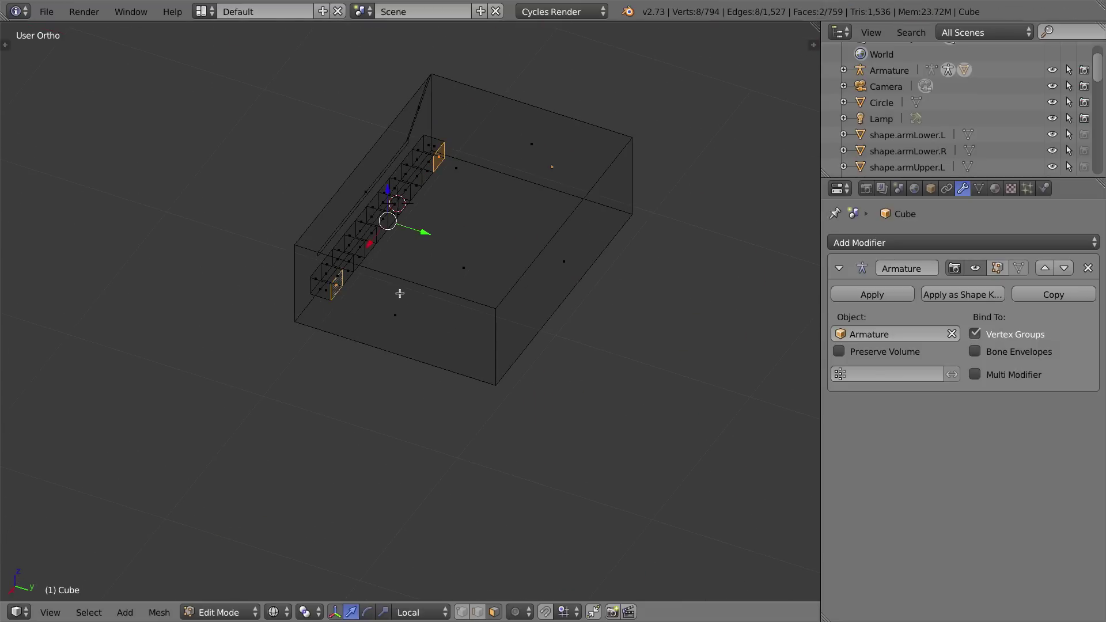
key("KP_7")
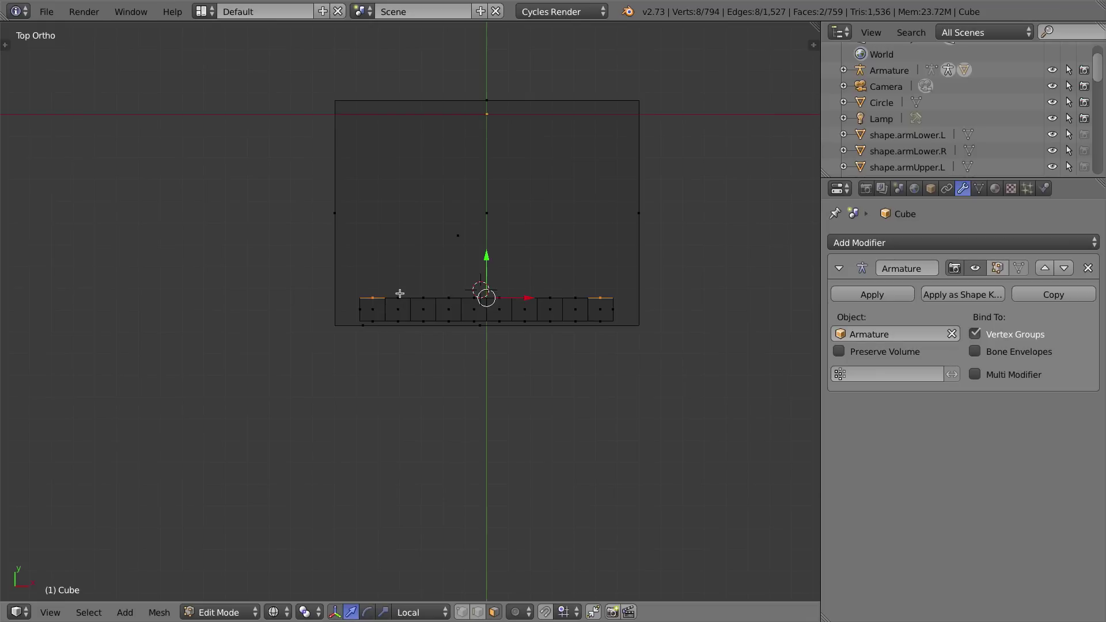
key("e")
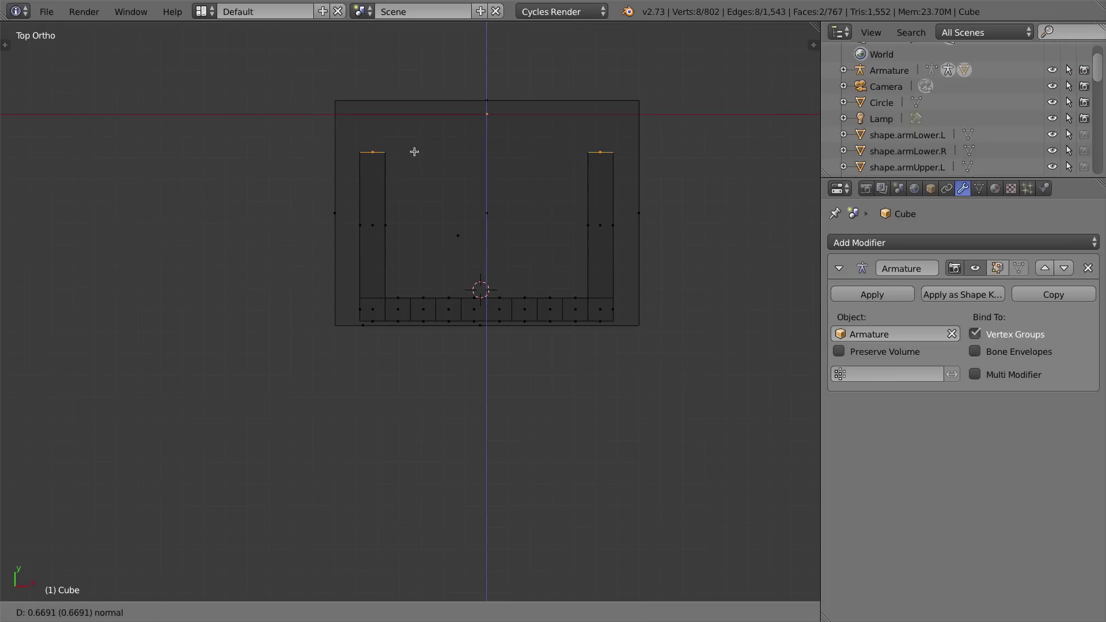
left_click(414, 146)
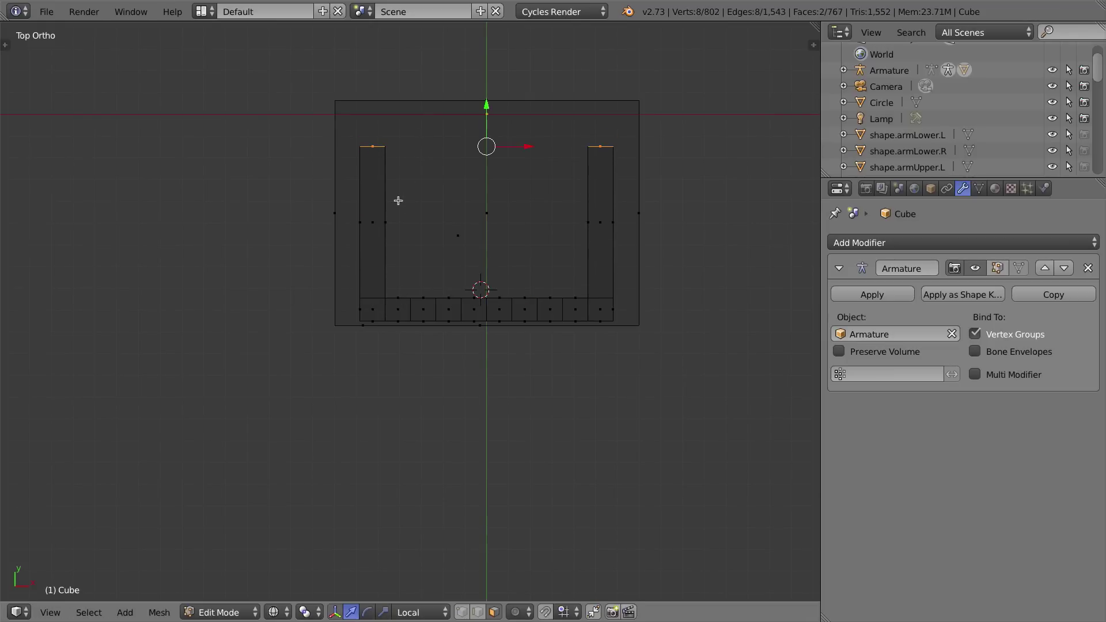
Divide each of the two side arms of the U-shaped bar with five evenly spaced loop cuts.
key("ctrl+r")
scroll(366, 210, "up", 5)
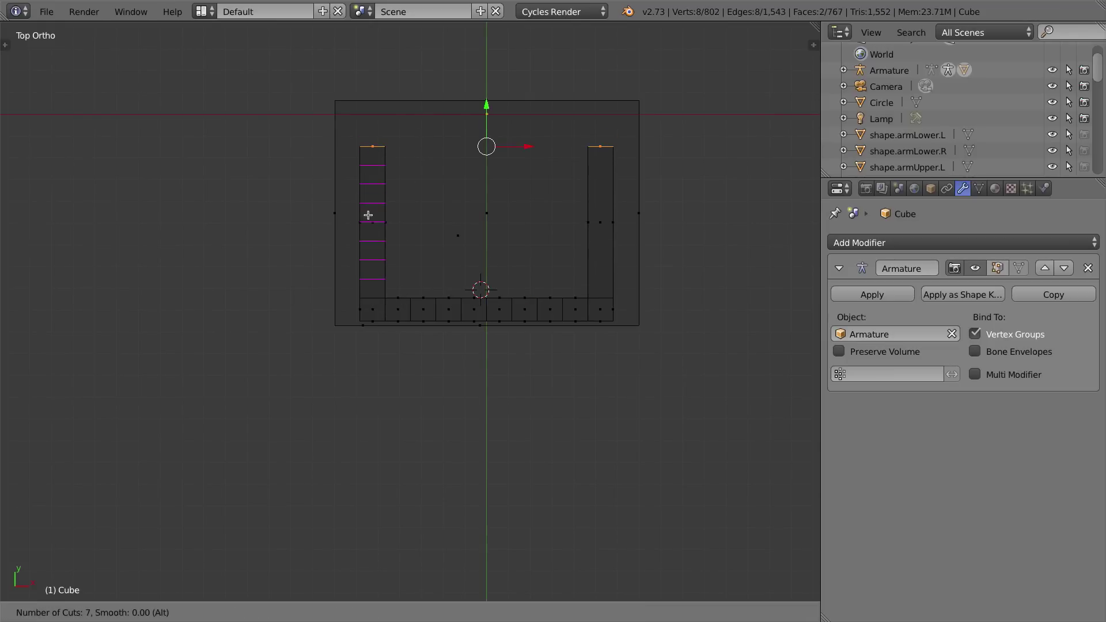
scroll(368, 212, "down", 1)
left_click(368, 212)
right_click(426, 216)
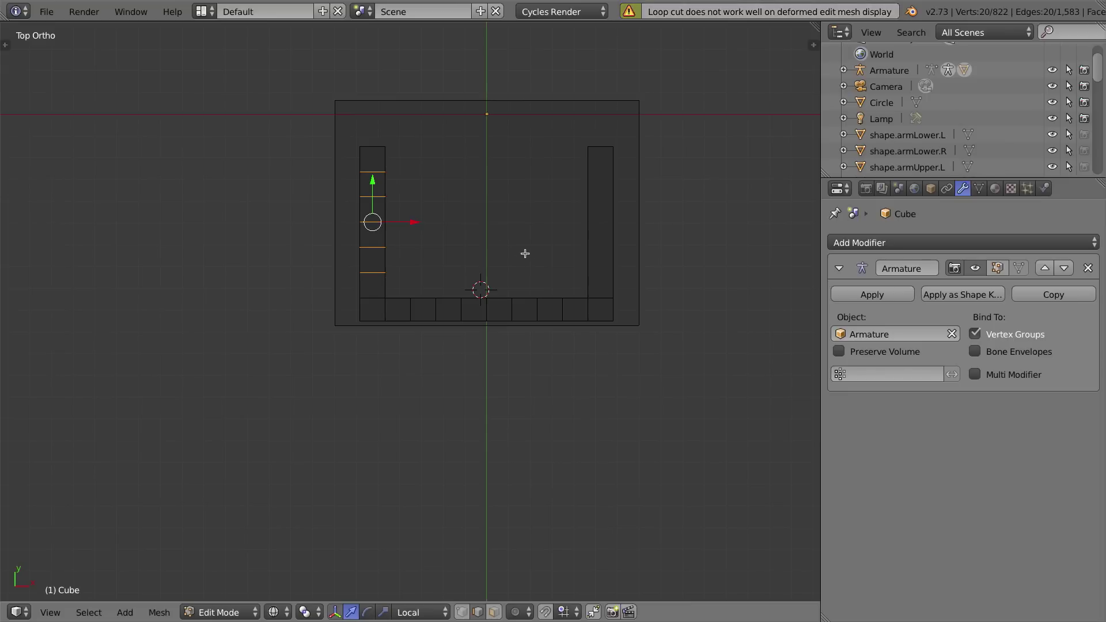
key("ctrl+r")
scroll(587, 216, "up", 4)
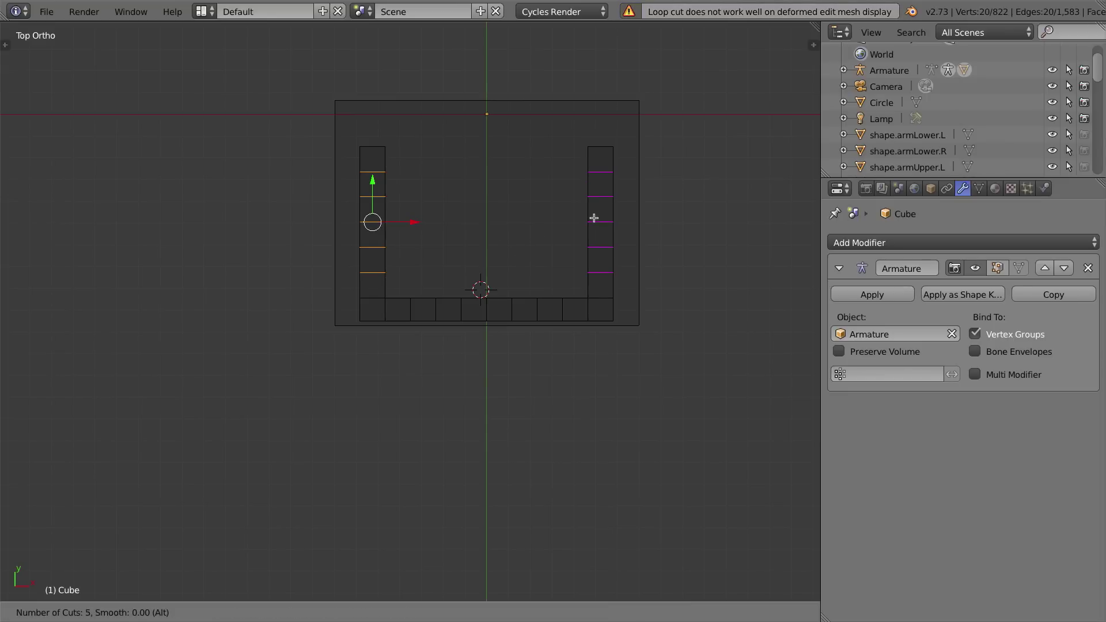
left_click(593, 217)
right_click(595, 221)
Select the whole U-shaped bar and fine-tune its height along Z within the lower half of the cavity.
middle_click_drag(491, 303, 507, 192)
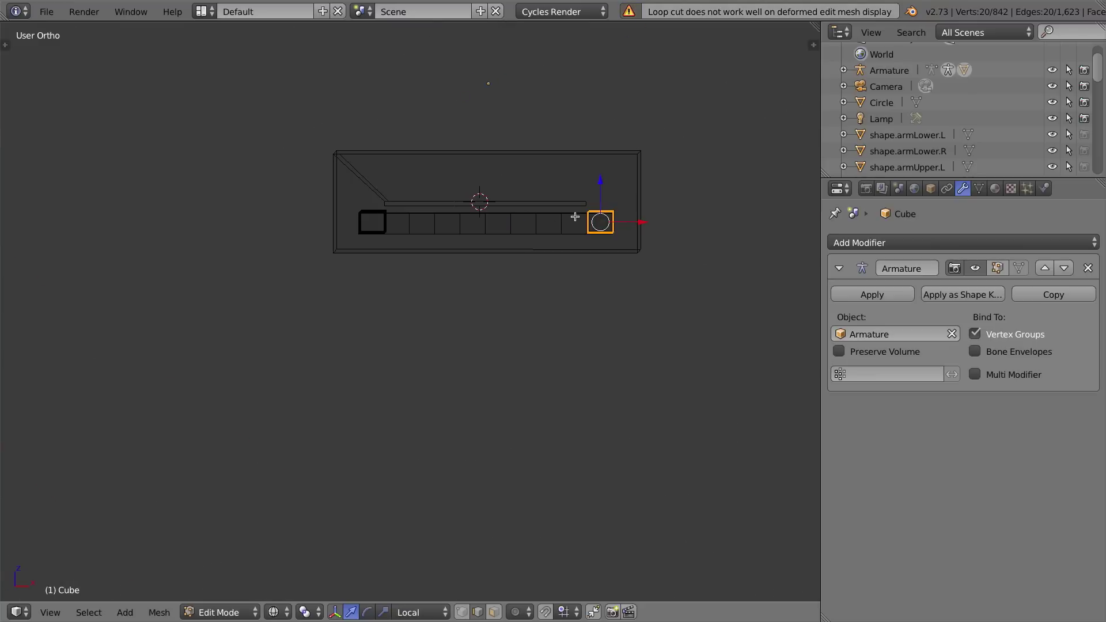
key("ctrl+l")
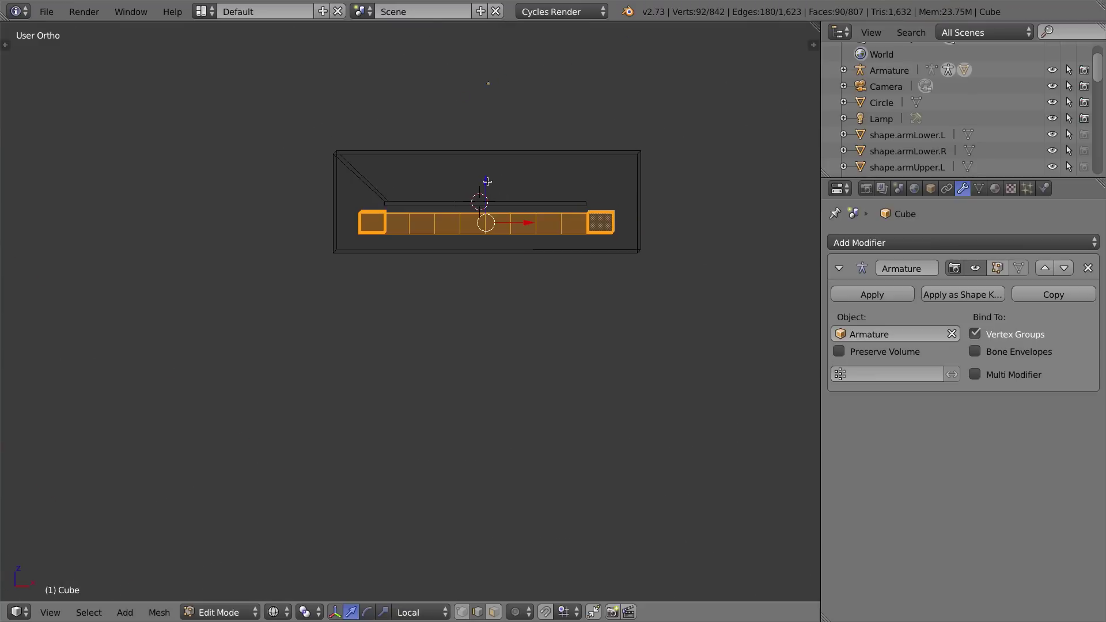
key("g")
key("z")
left_click(489, 262)
key("KP_1")
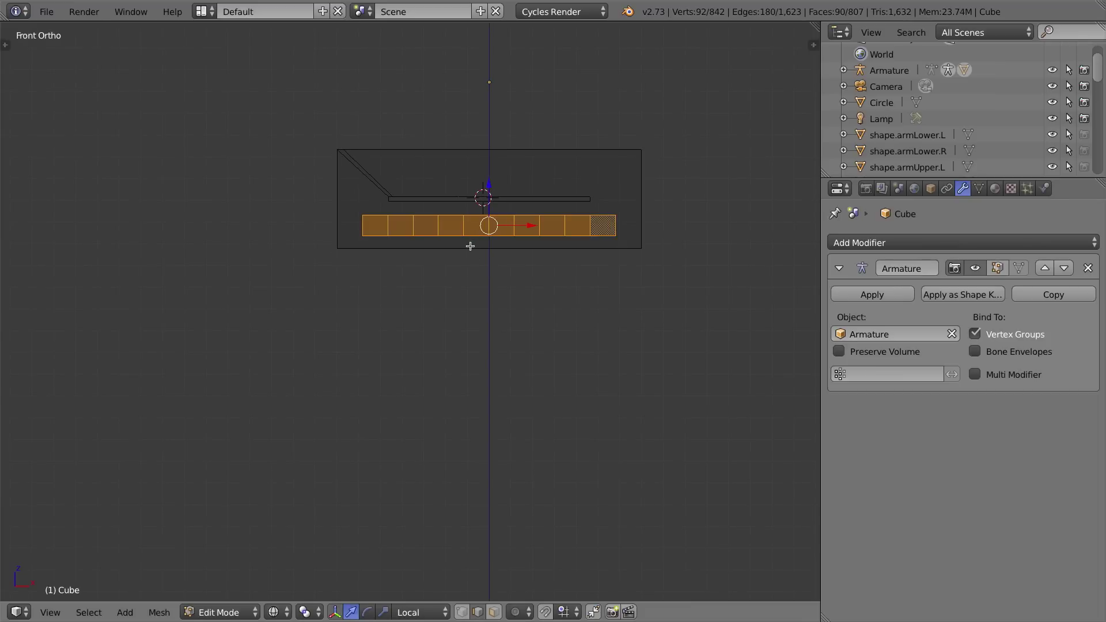
key("g")
key("z")
left_click(489, 183)
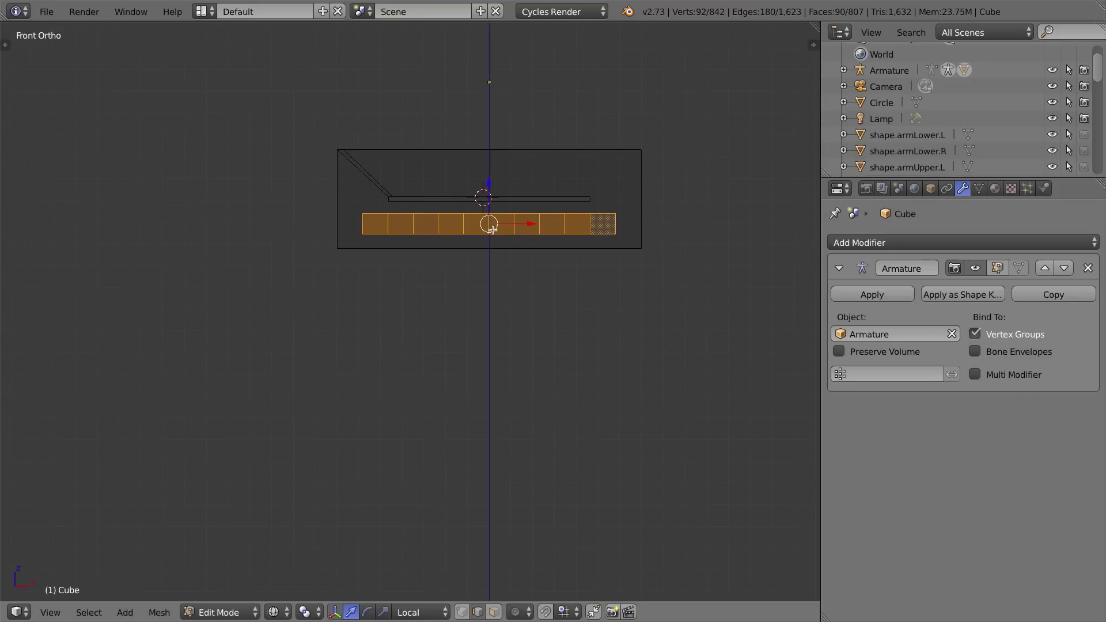
Duplicate the U-shaped bar about 0.21 upwards along Z above the mouth opening and select both bars.
key("shift+d")
key("z")
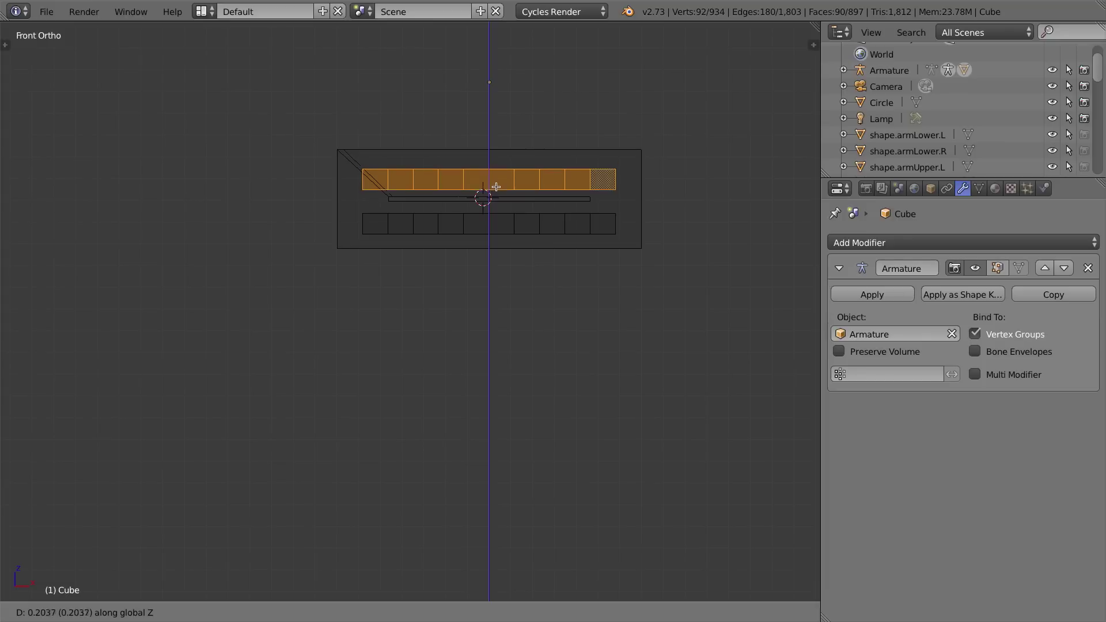
left_click(495, 183)
key("l")
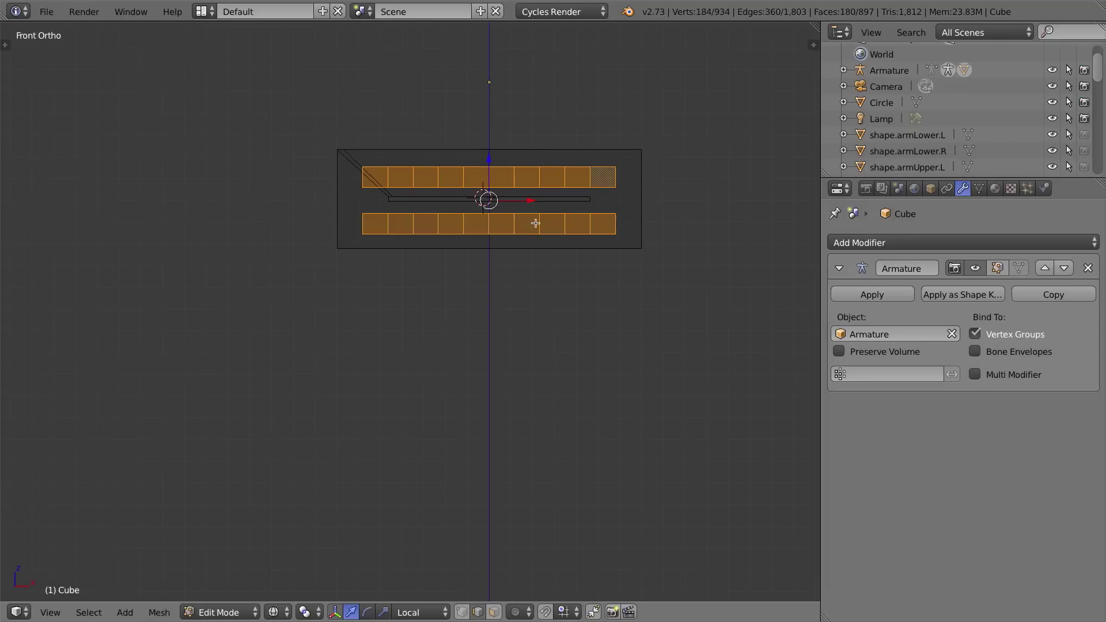
Nudge both U-shaped bars slightly upwards along Z and snap the 3D cursor to their centre.
left_click_drag(489, 158, 489, 159)
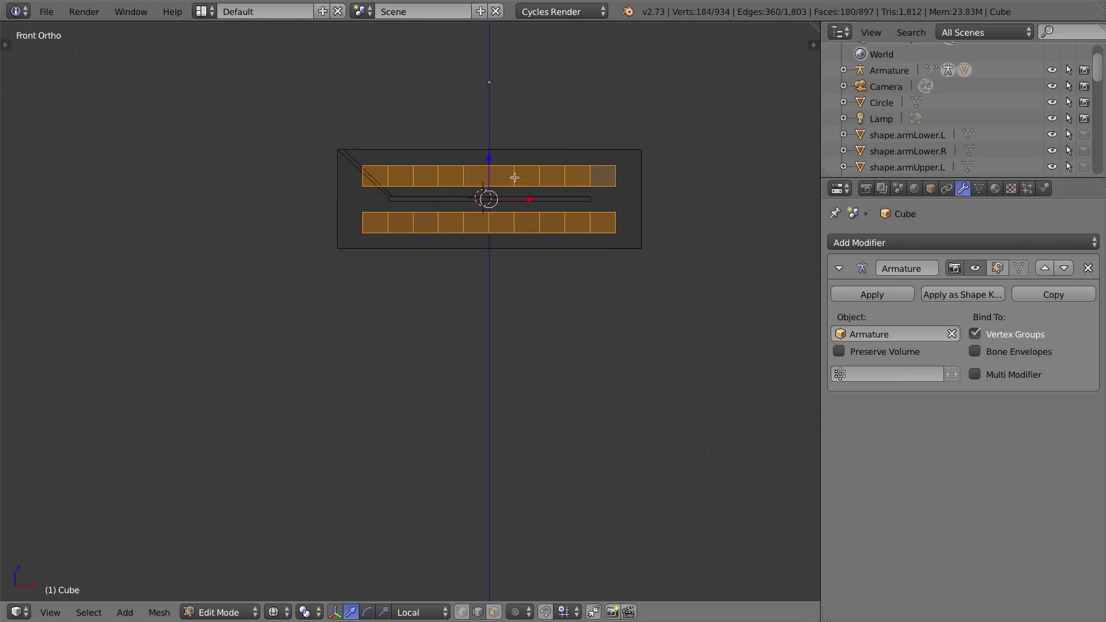
middle_click_drag(515, 161, 481, 252)
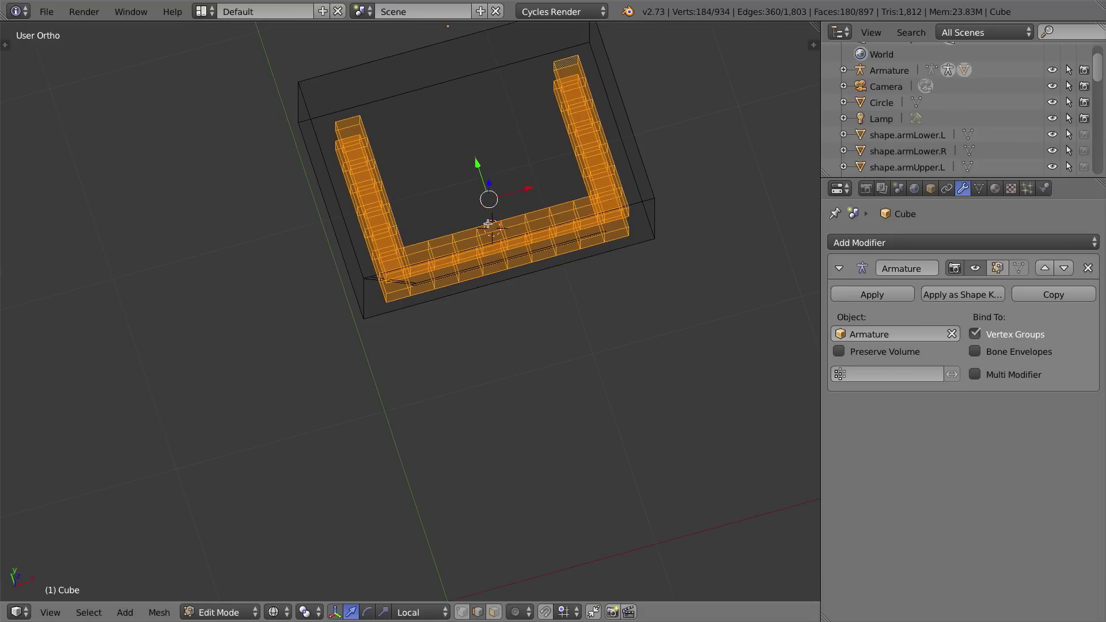
key("shift+s")
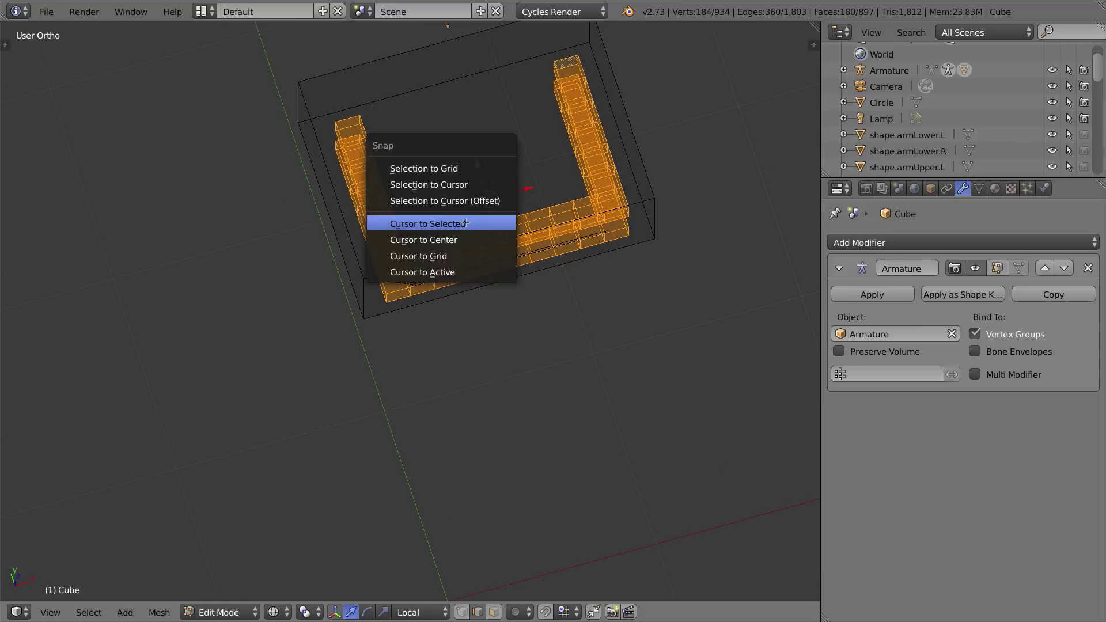
left_click(468, 222)
Add a cube at the 3D cursor and scale it to about 0.44 so its width fits between the bars' side arms.
key("shift+a")
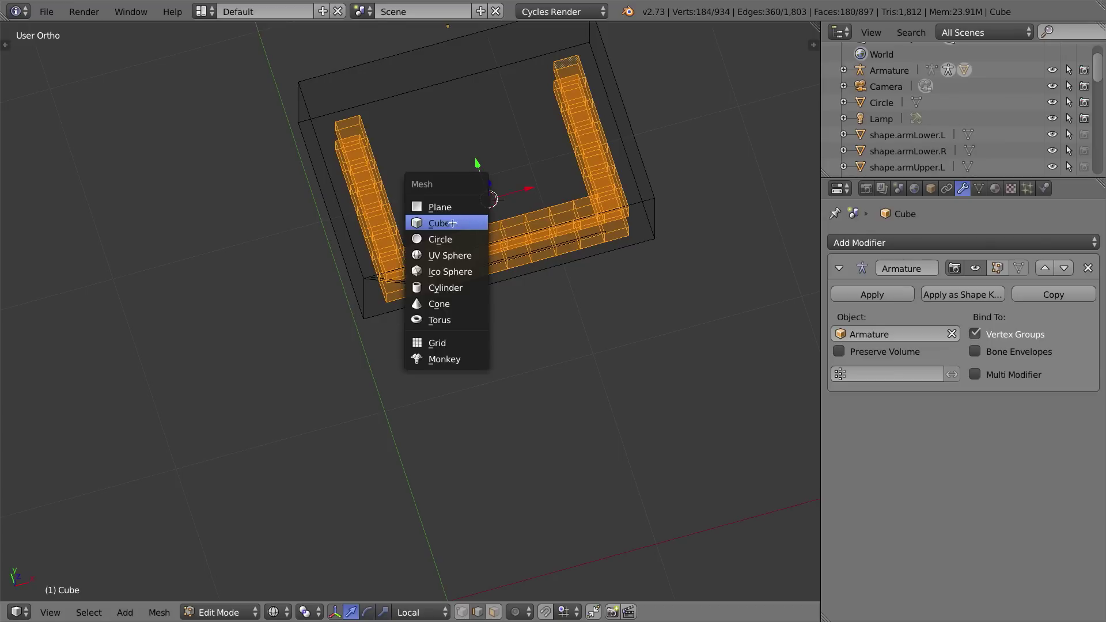
left_click(452, 223)
key("KP_7")
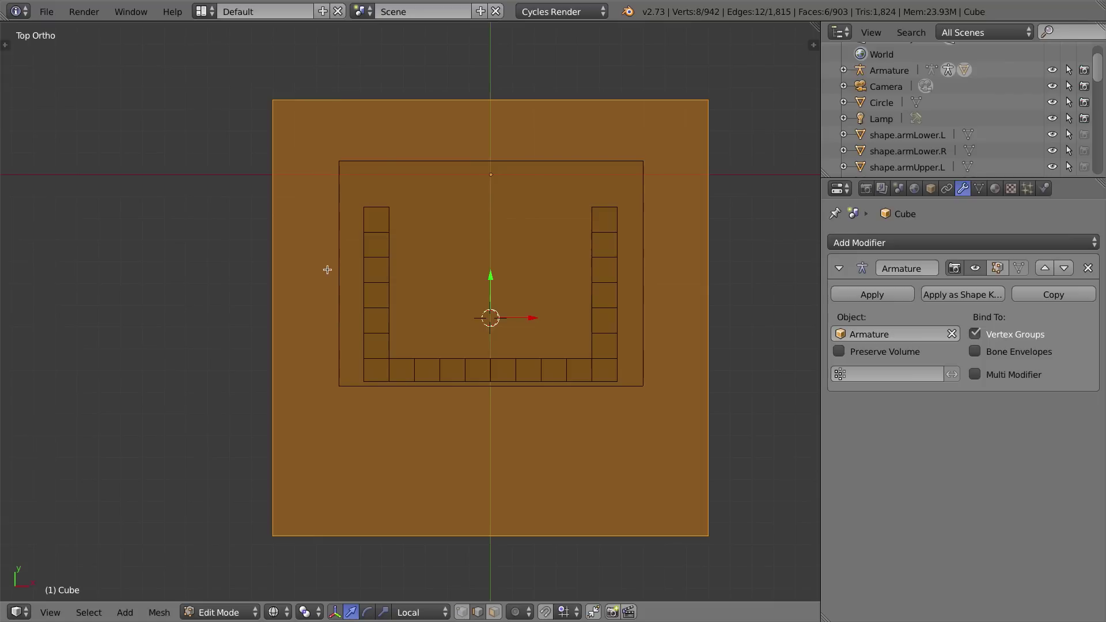
key("s")
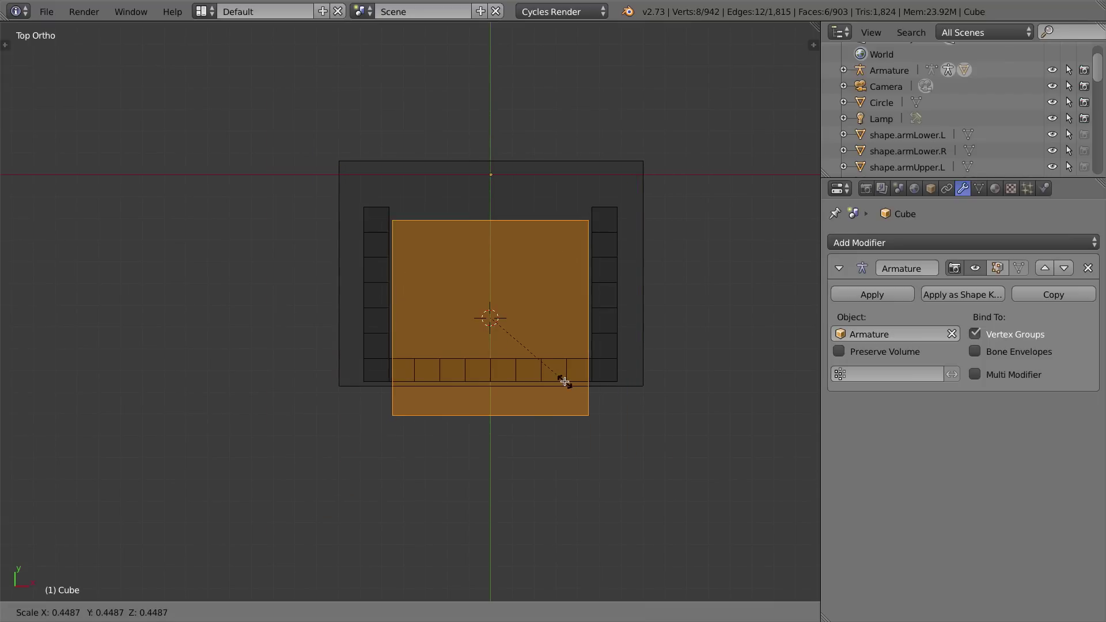
left_click(563, 379)
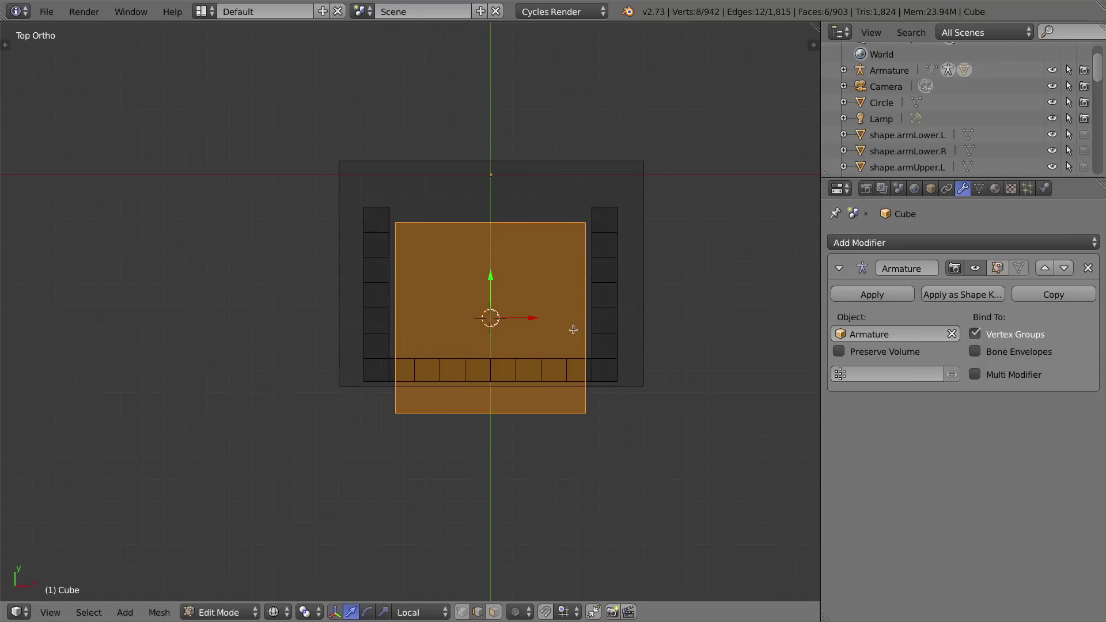
Shorten the cube along Y to about three quarters and shift it backwards until it sits behind the front row of teeth.
left_click_drag(491, 279, 491, 264)
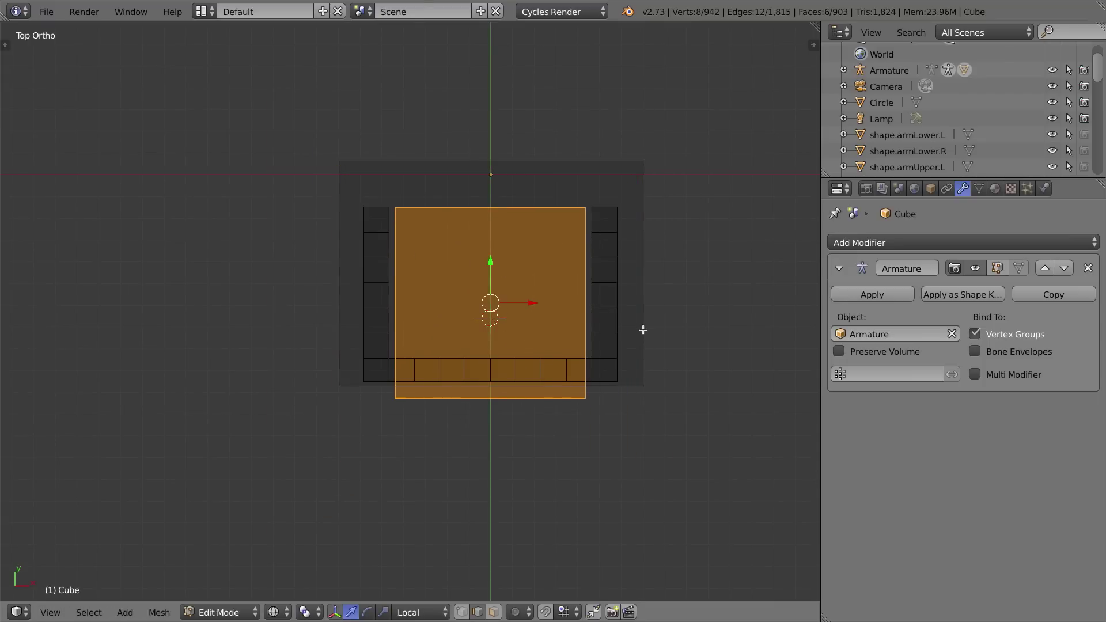
key("s")
key("y")
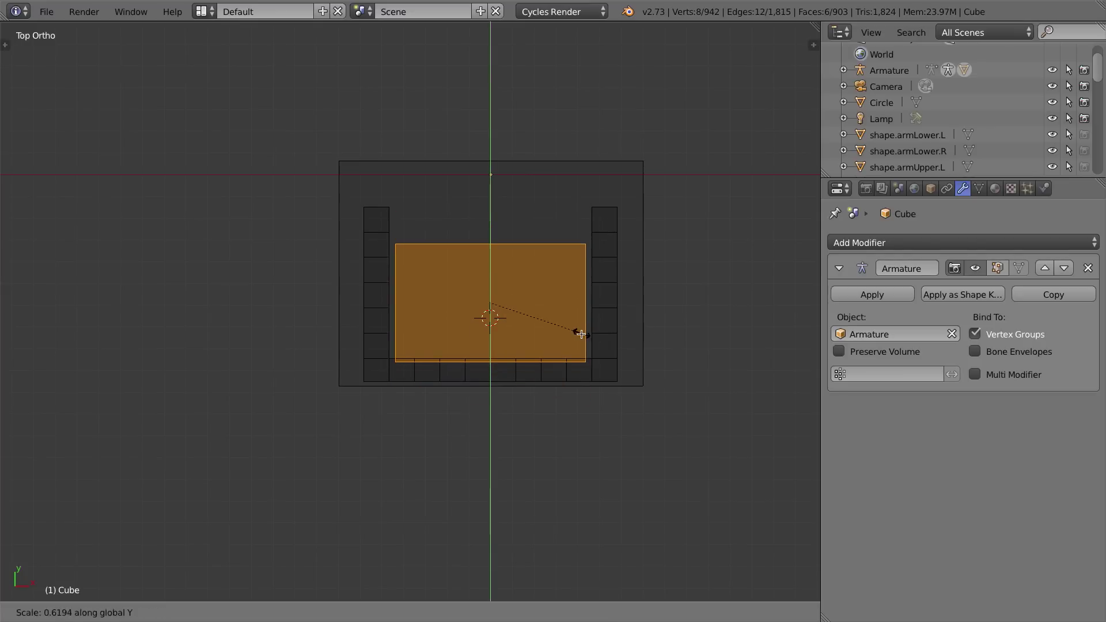
left_click(602, 338)
left_click_drag(492, 265, 493, 243)
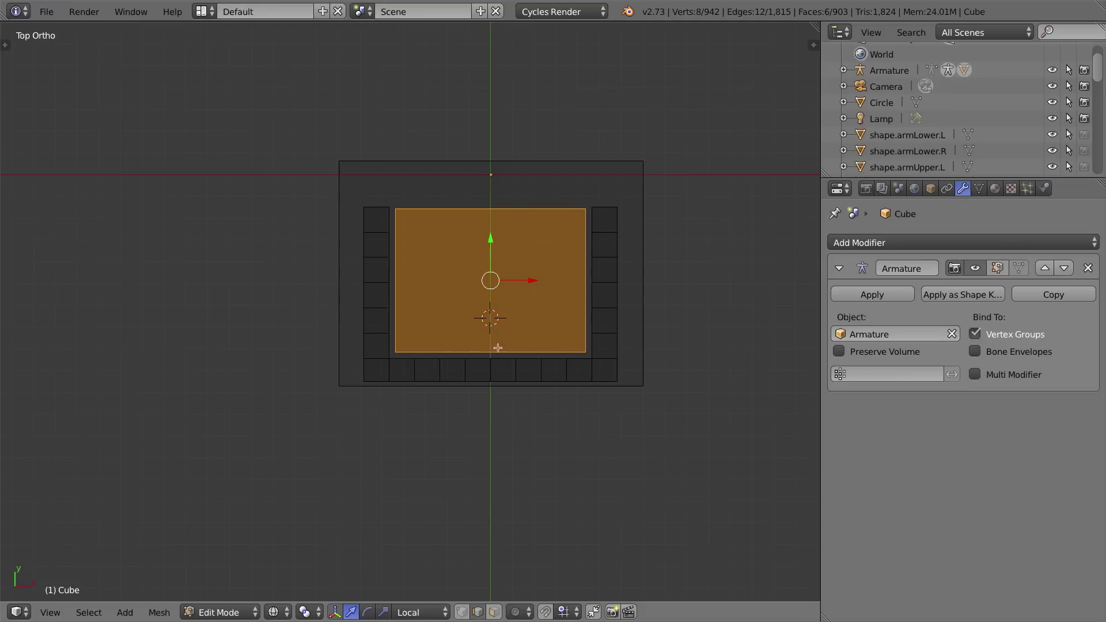
Divide the cube with six evenly spaced loop cuts across its width and five along its depth.
key("ctrl+r")
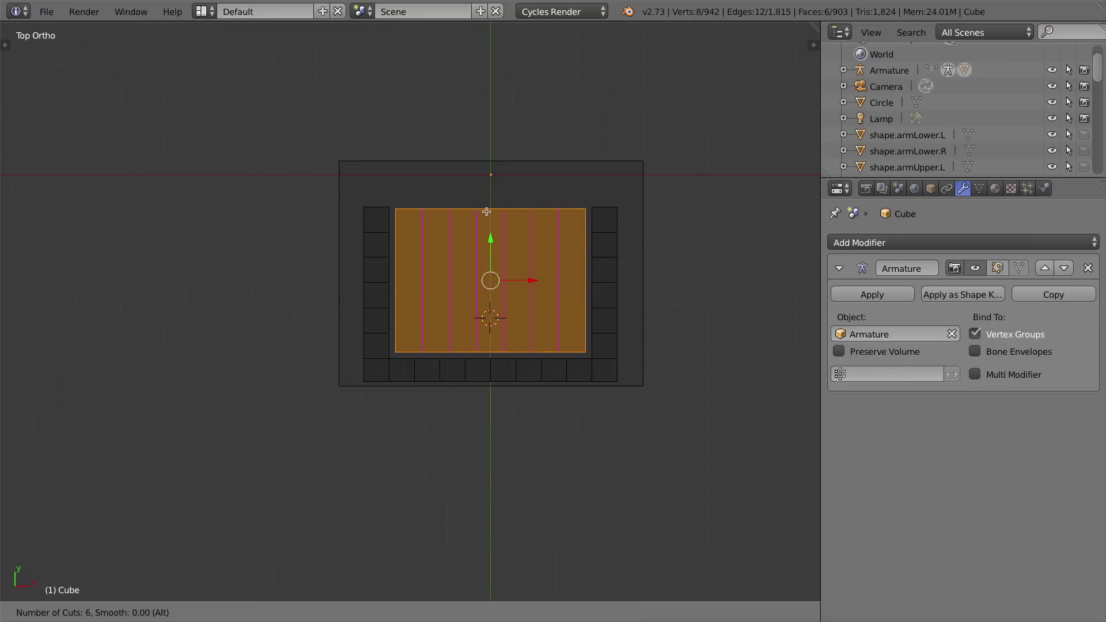
left_click(486, 212)
right_click(542, 221)
key("ctrl+r")
scroll(417, 272, "up", 5)
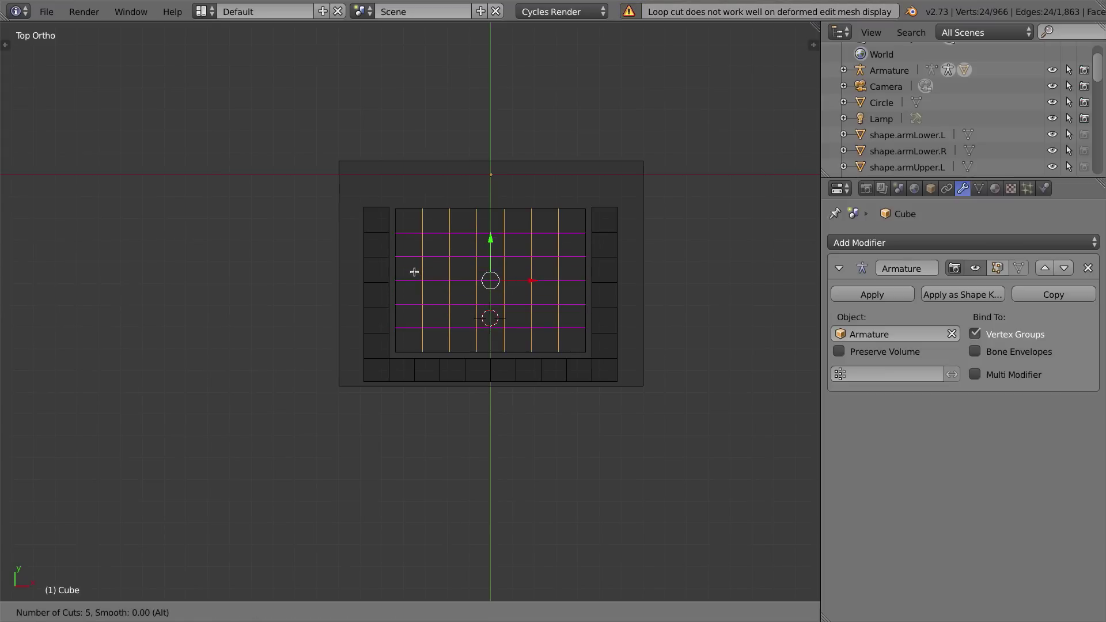
left_click(414, 270)
right_click(507, 297)
Select the whole subdivided block, flatten it along Z into a thin tongue and lower it between the arms of the lower teeth.
middle_click_drag(614, 291, 602, 187)
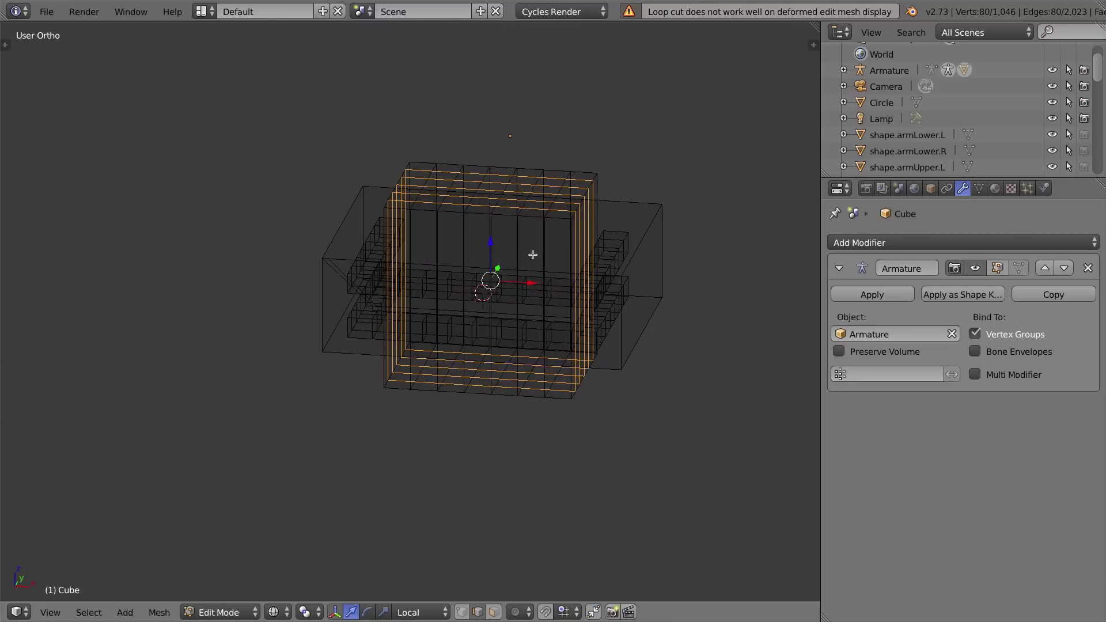
key("a")
key("a")
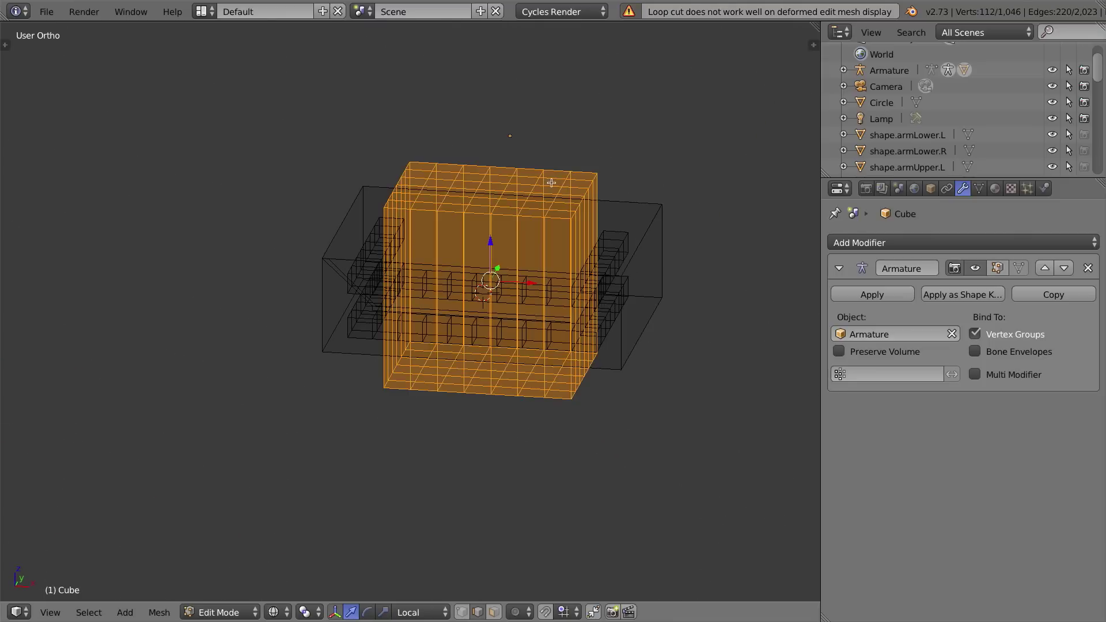
key("KP_1")
key("s")
key("z")
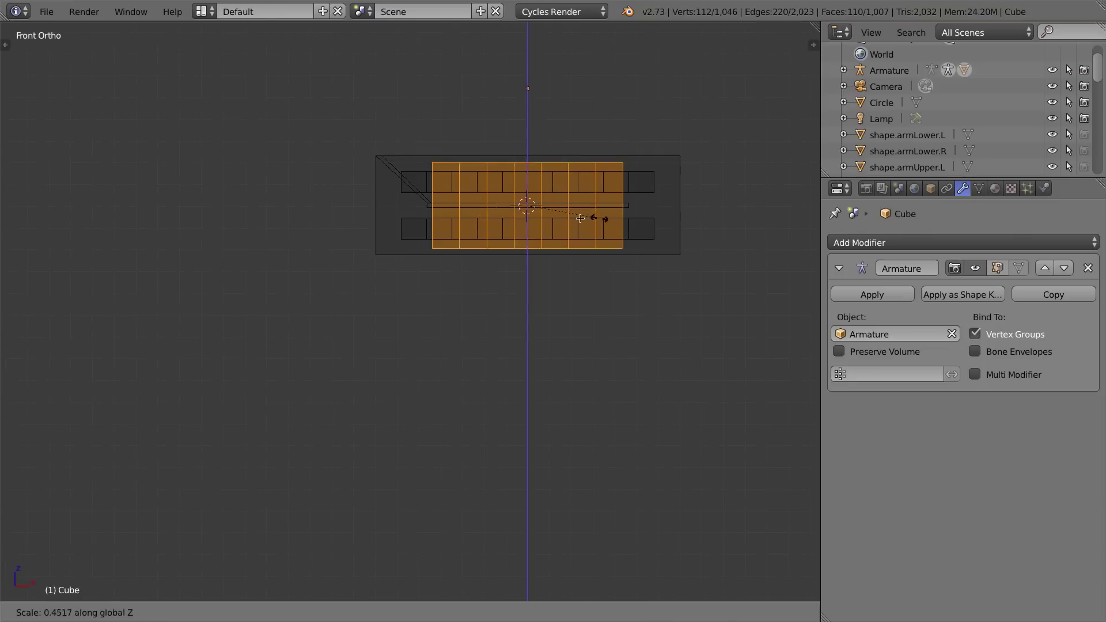
left_click(547, 216)
left_click_drag(537, 162, 526, 190)
middle_click_drag(526, 190, 583, 223)
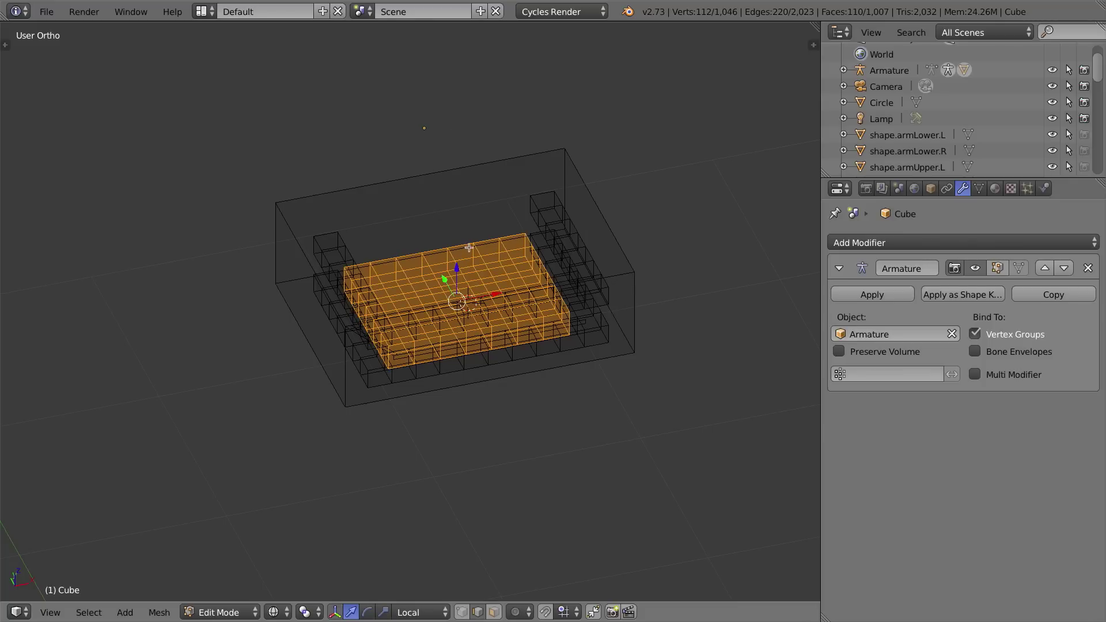
Reveal all hidden parts of the character mesh and set the viewport shading to Material to view the face.
key("alt+h")
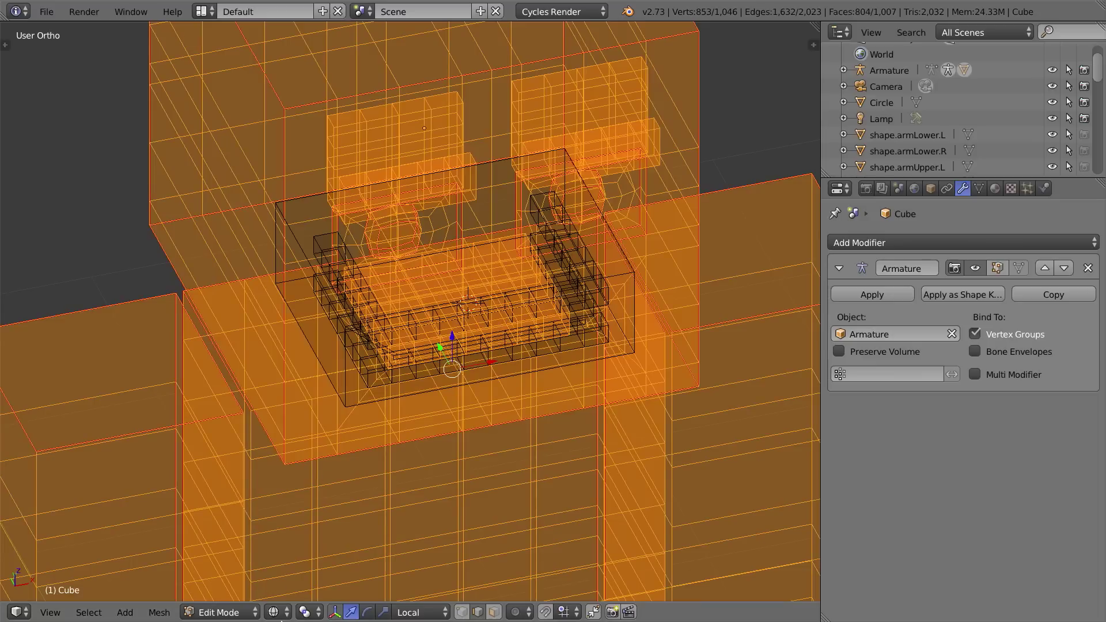
left_click(275, 612)
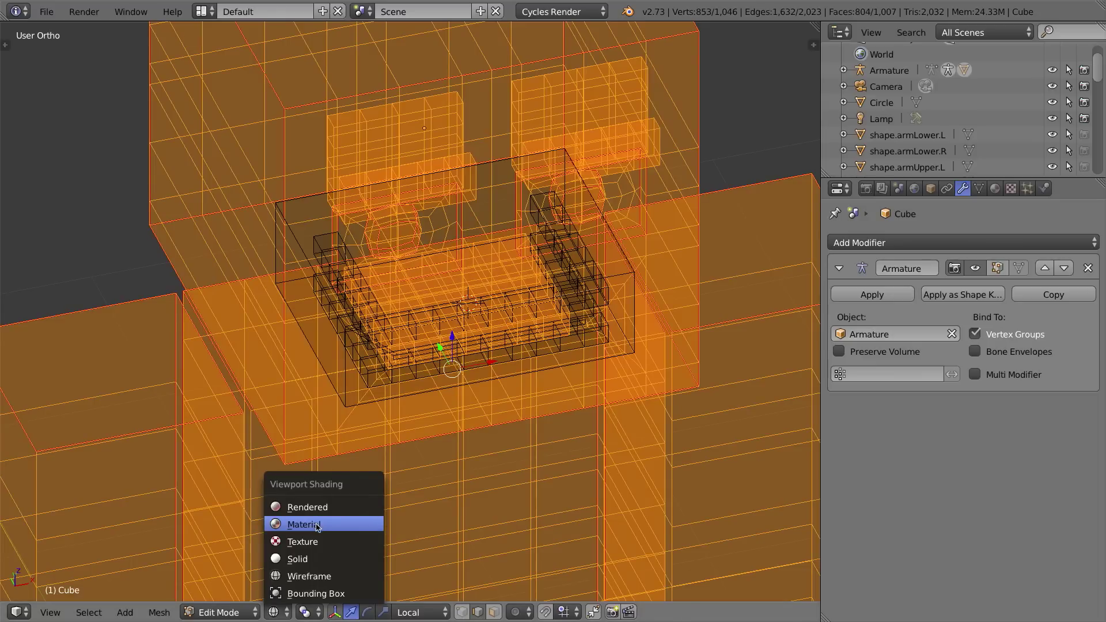
left_click(315, 522)
middle_click_drag(510, 216, 546, 101)
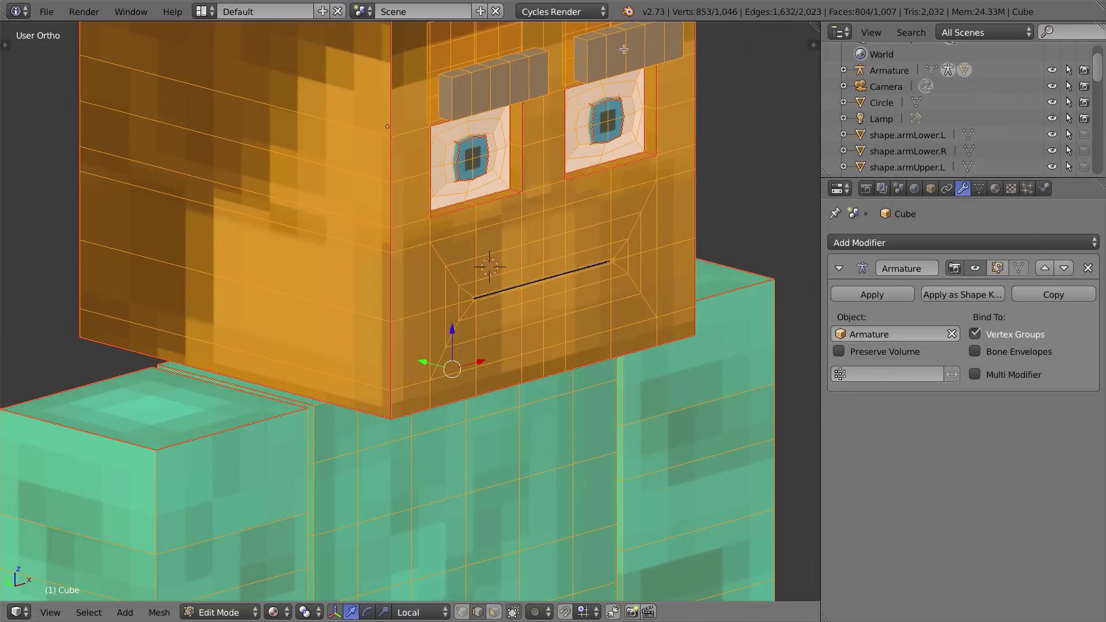
middle_click_drag(536, 252, 504, 95)
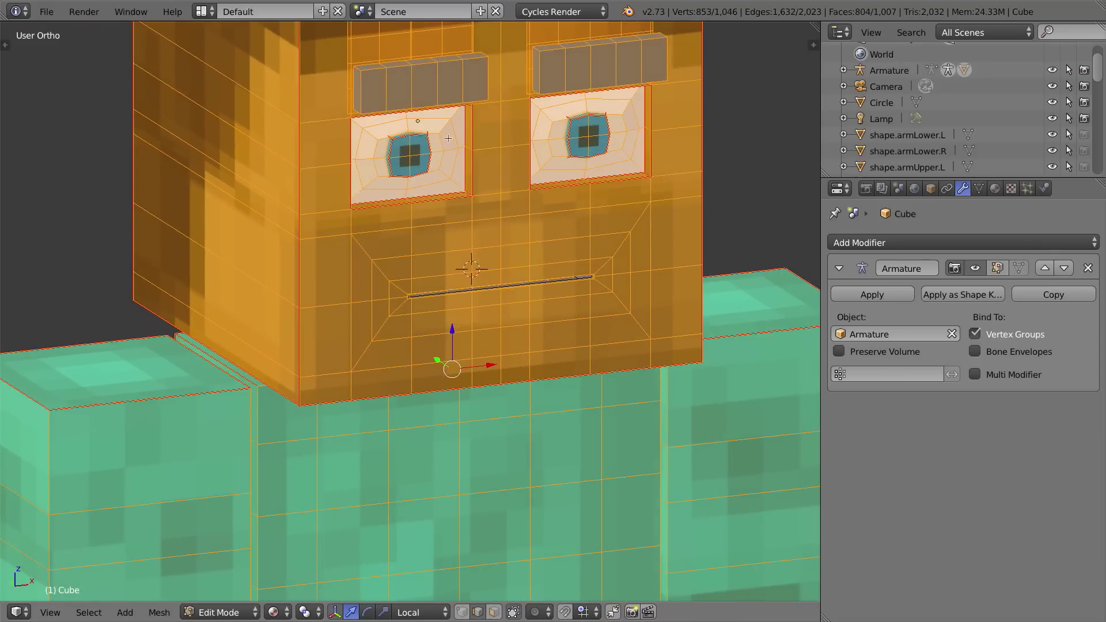
Select all the linked geometry of both eyebrow blocks above the eyes.
mouse_move(557, 76)
middle_mouse_down()
mouse_move(470, 90)
mouse_move(521, 98)
mouse_move(568, 78)
middle_mouse_up()
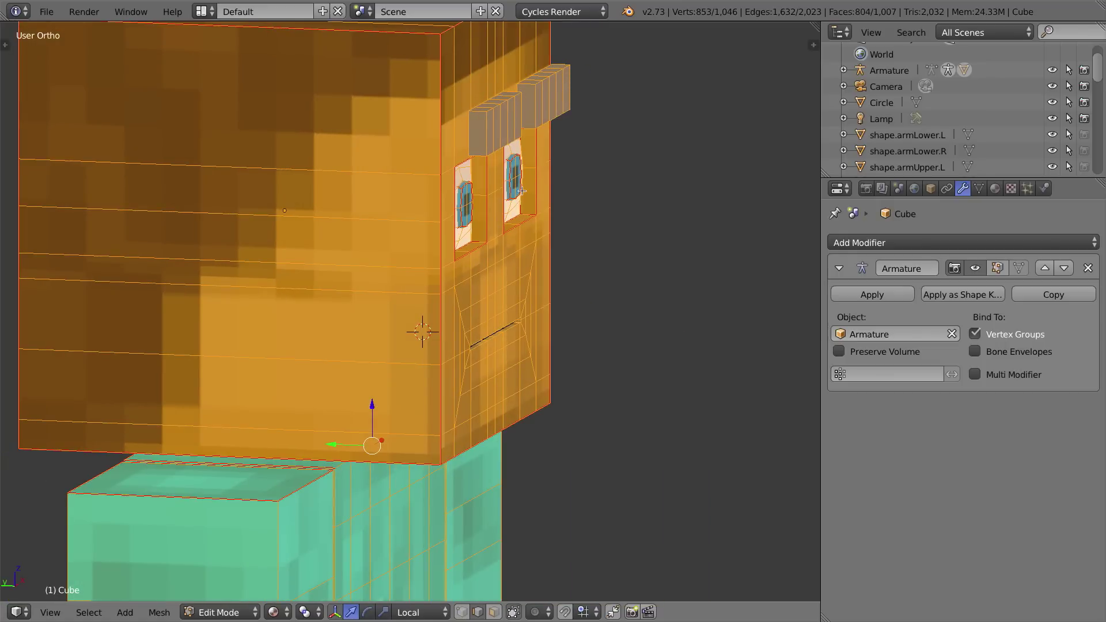
middle_click_drag(527, 103, 505, 286)
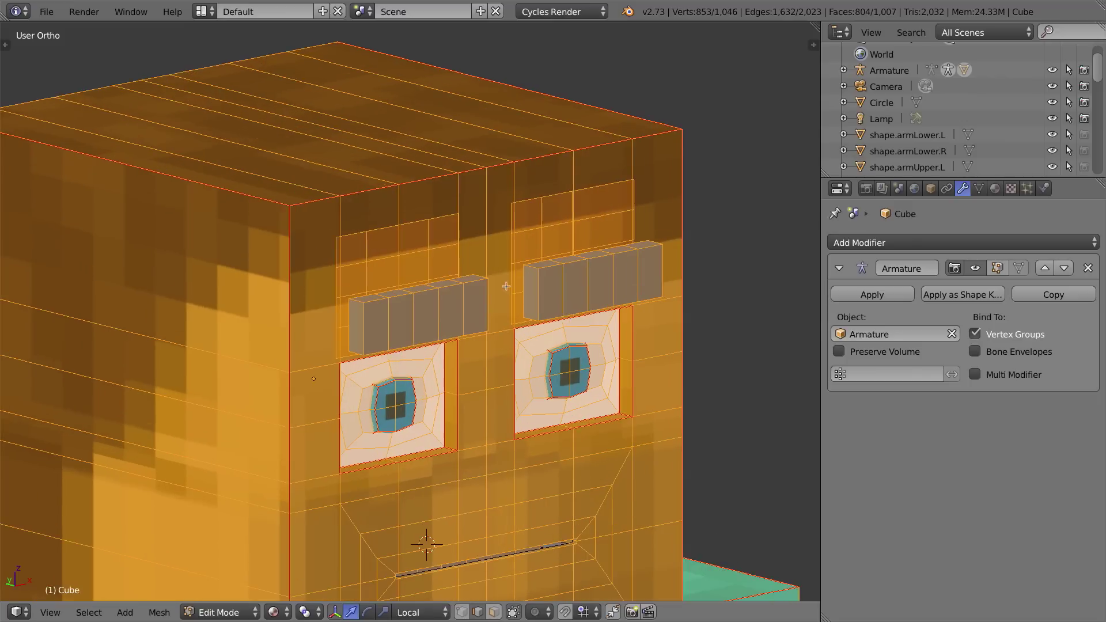
right_click(378, 301)
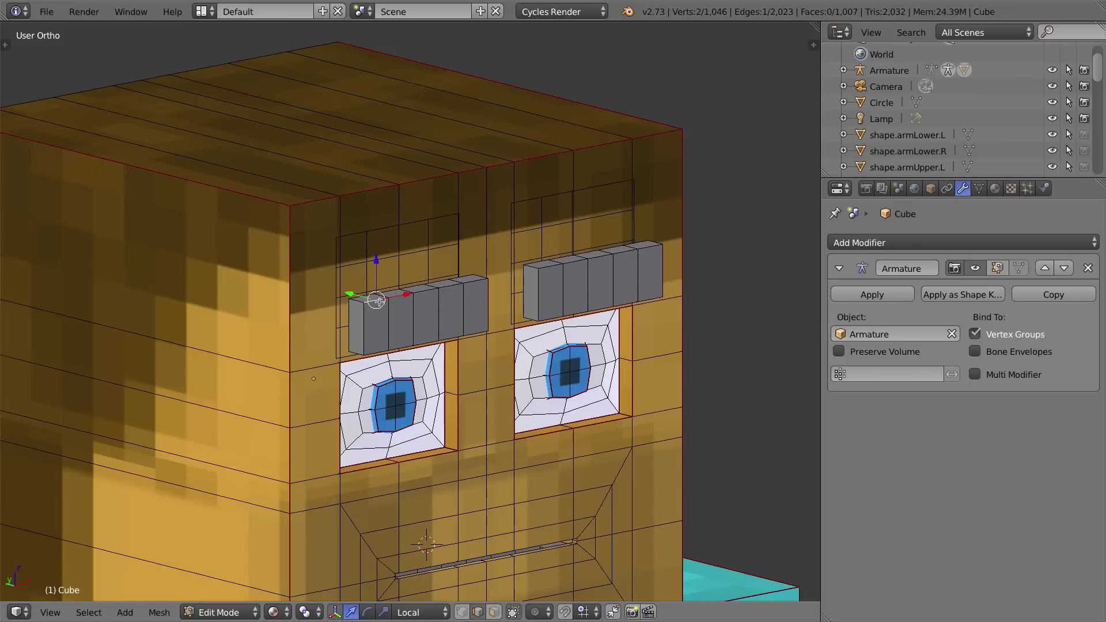
key("l")
key("l")
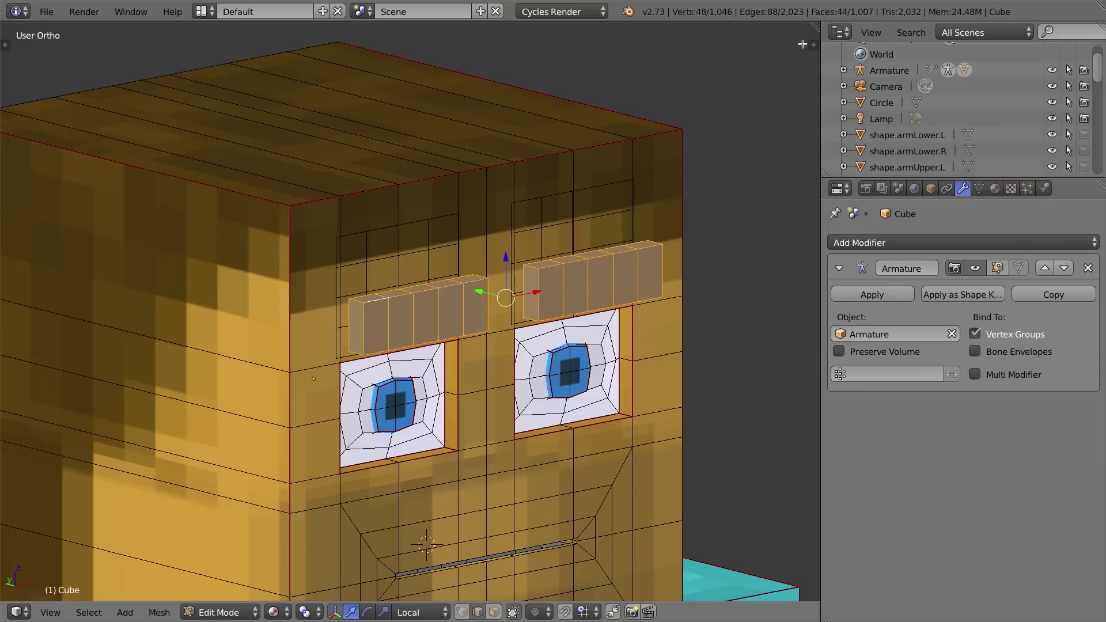
Split the 3D view into two side-by-side areas and turn the new one into a UV/Image Editor showing the whole texture.
left_click_drag(822, 34, 591, 543)
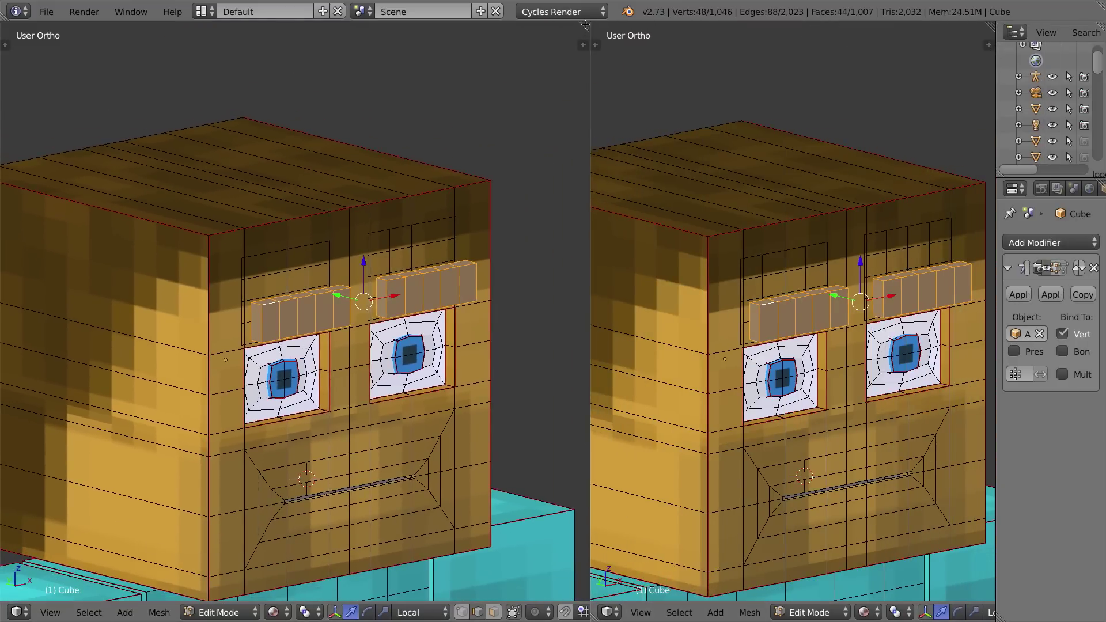
left_click_drag(584, 25, 882, 34)
left_click_drag(990, 25, 594, 172)
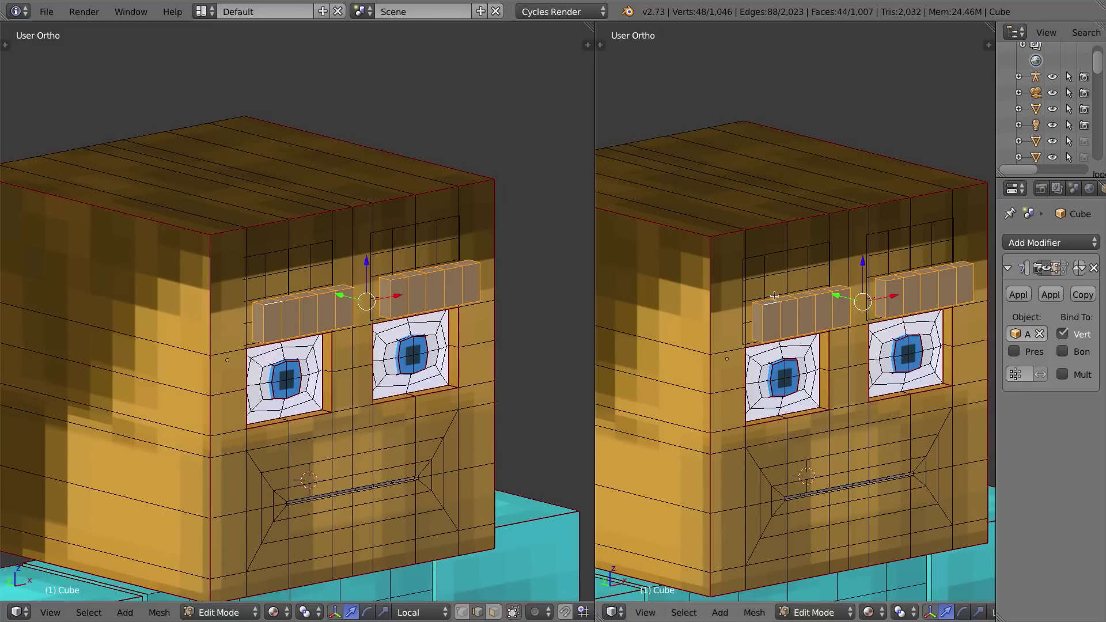
left_click(614, 612)
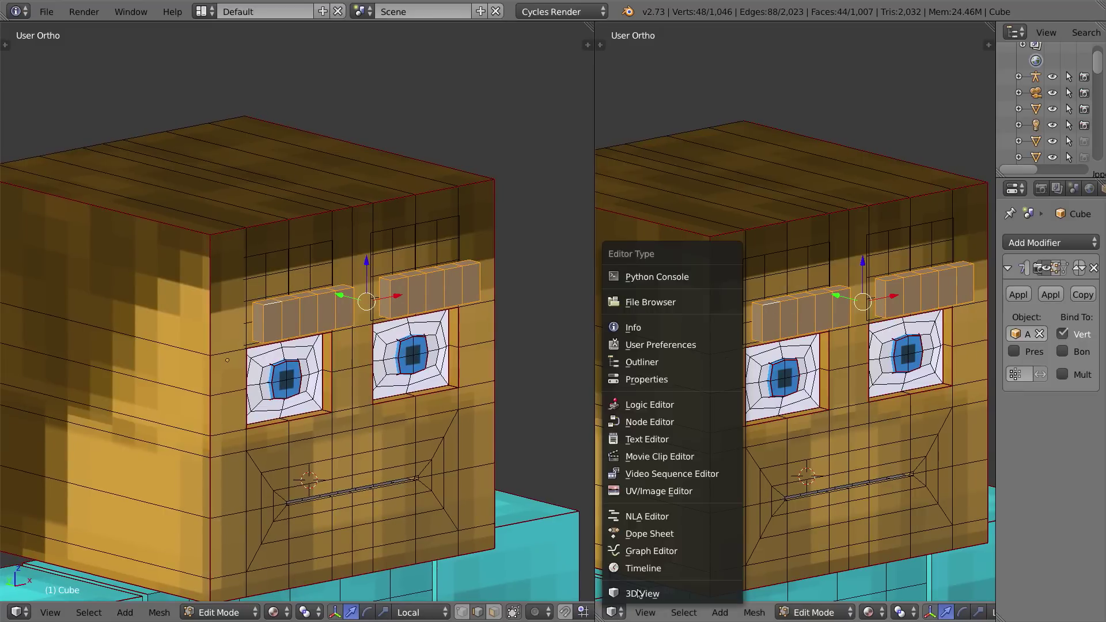
left_click(663, 494)
left_click(609, 613)
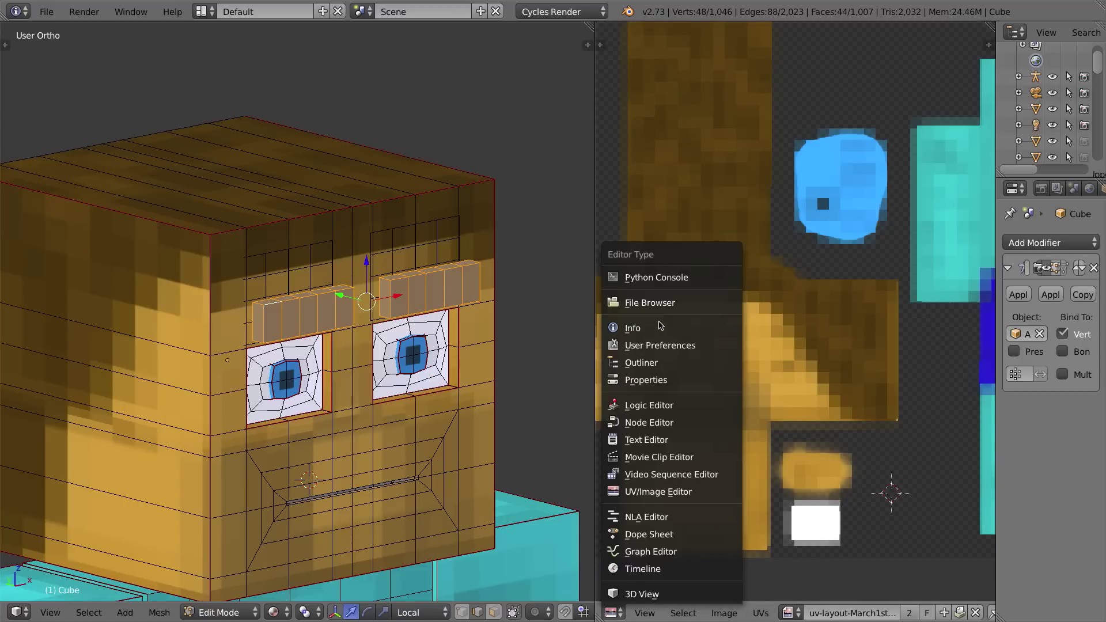
left_click(663, 495)
scroll(707, 234, "down", 4)
scroll(709, 237, "up", 2)
scroll(711, 239, "down", 2)
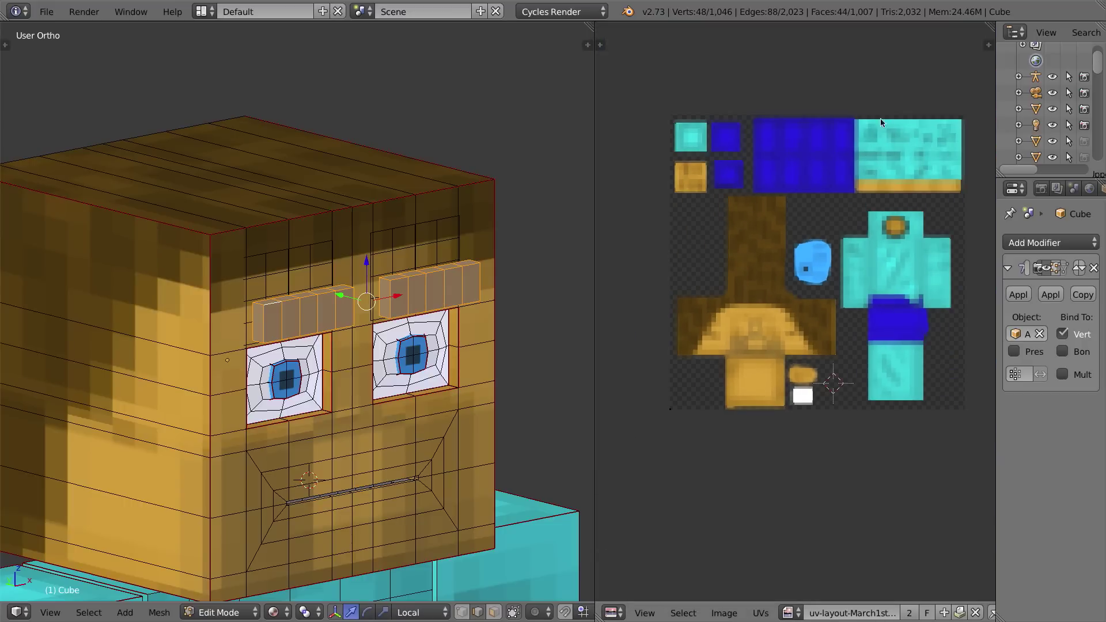
Unlink the image from the UV/Image Editor and assign uv-layout-March1st.png to it again.
left_click(975, 613)
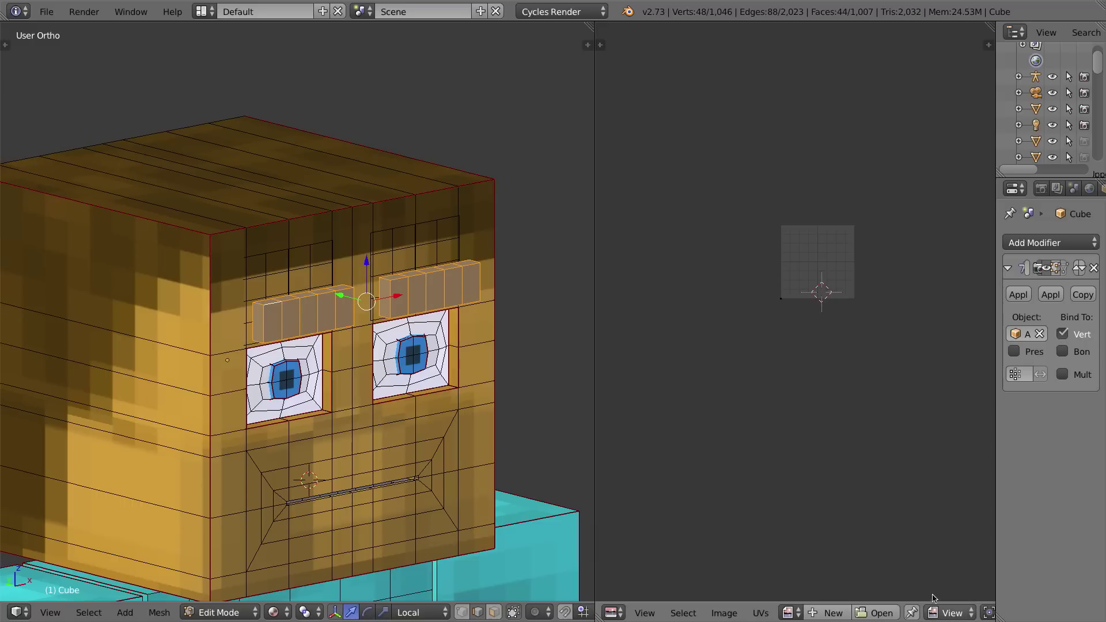
left_click(798, 614)
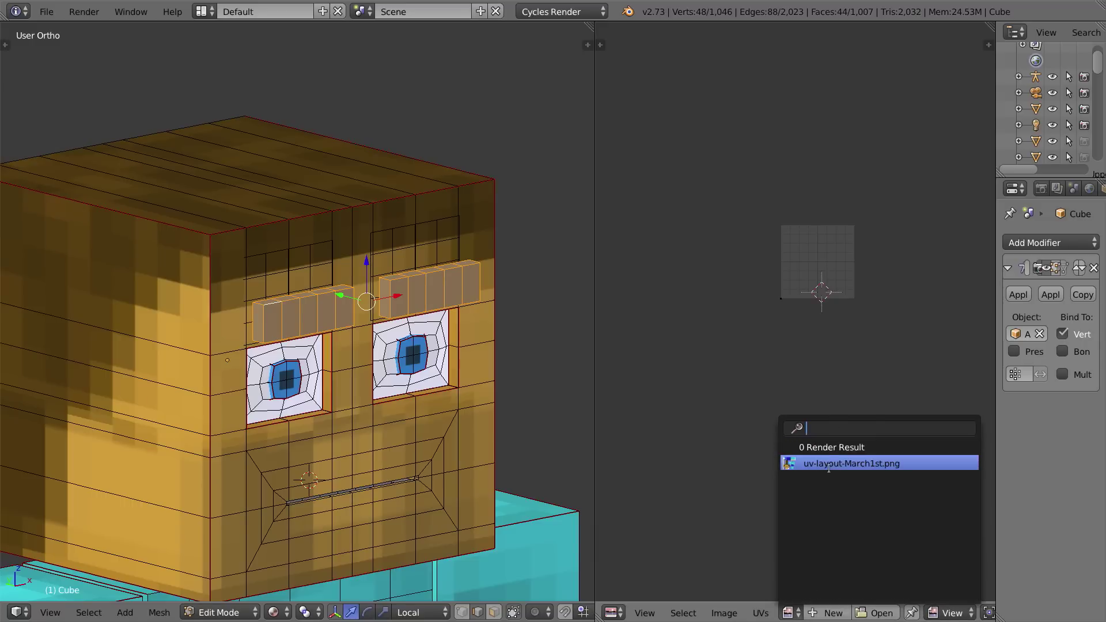
left_click(870, 463)
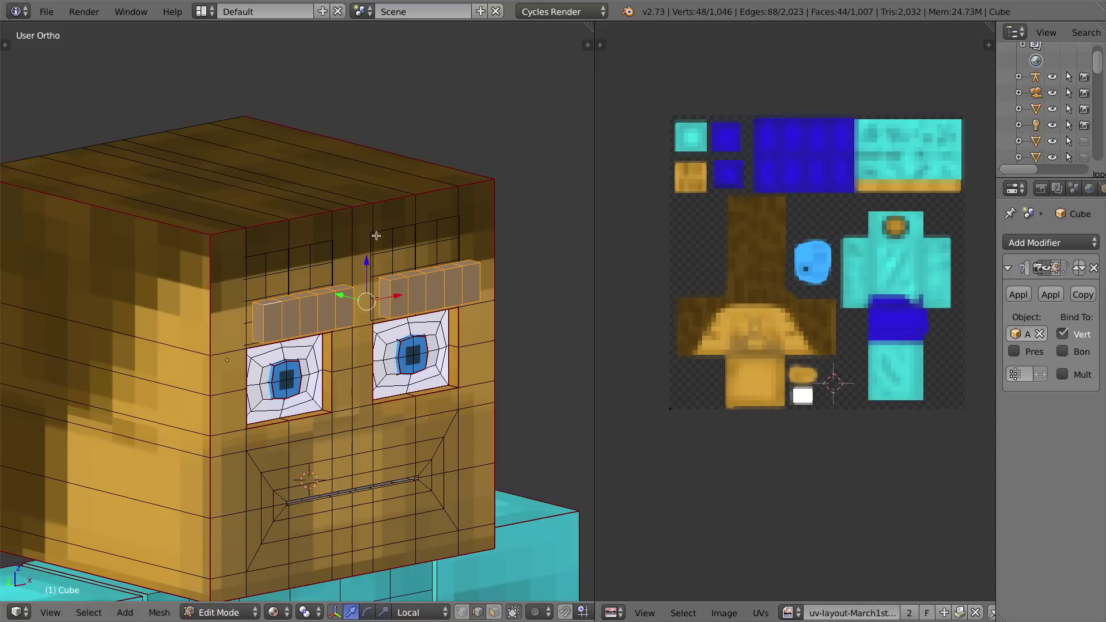
Reselect only the two eyebrow blocks and unwrap them using Smart UV Project with an angle limit of 66.
key("a")
key("a")
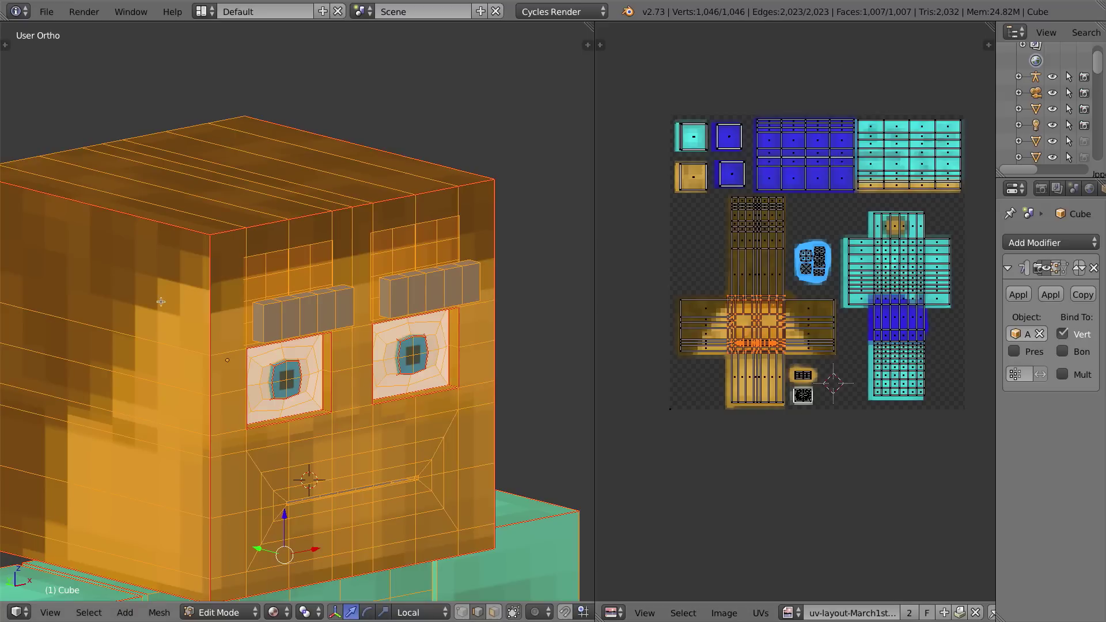
right_click(275, 314)
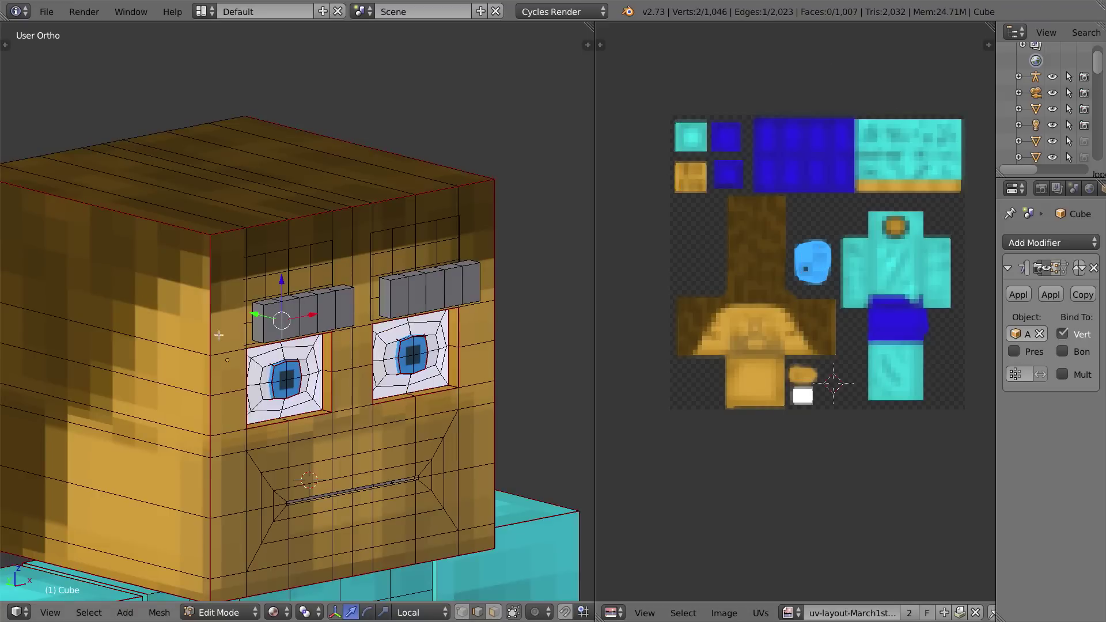
key("l")
key("l")
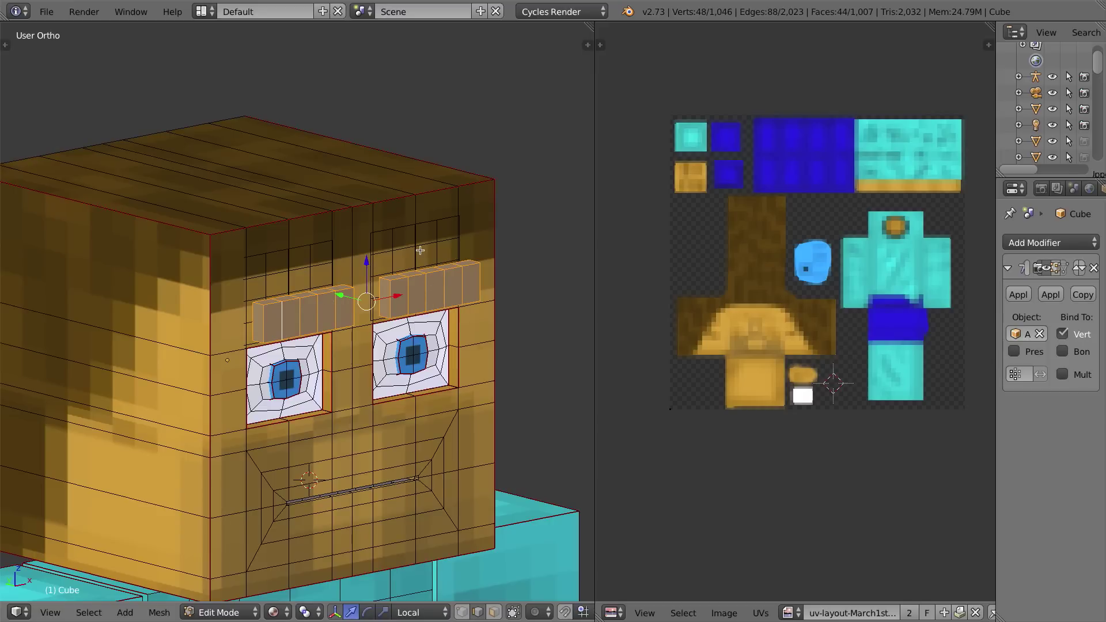
key("u")
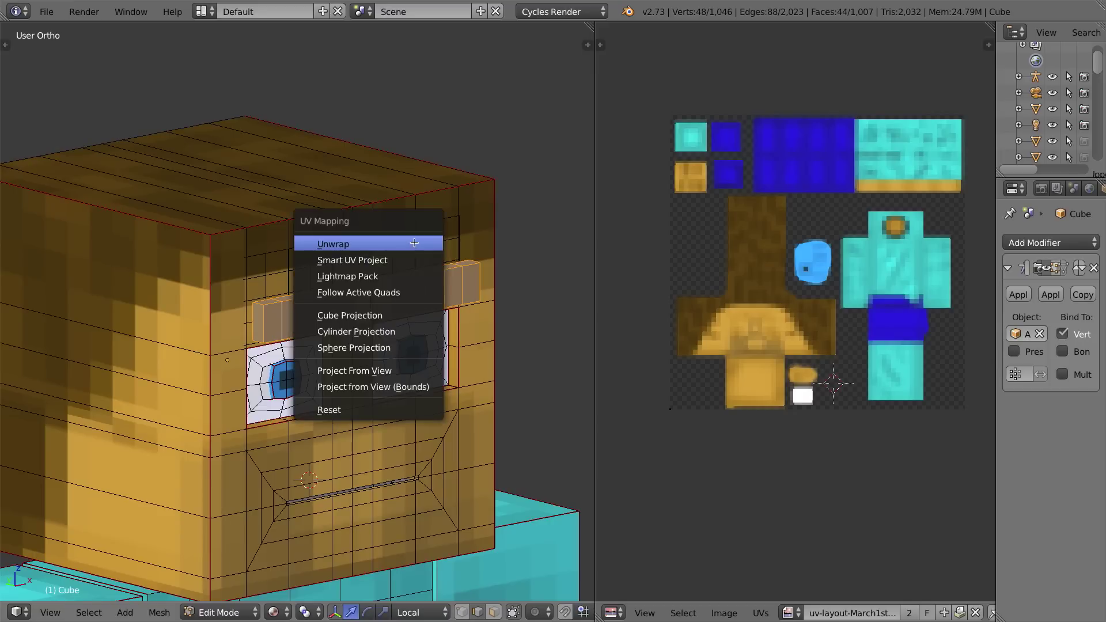
left_click(360, 260)
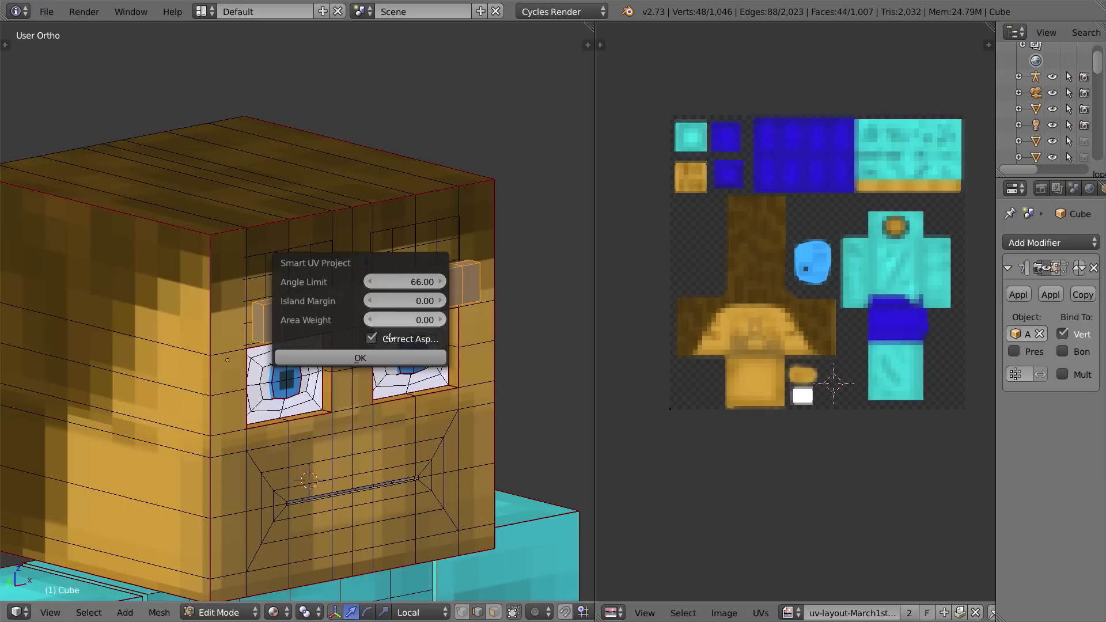
left_click(370, 356)
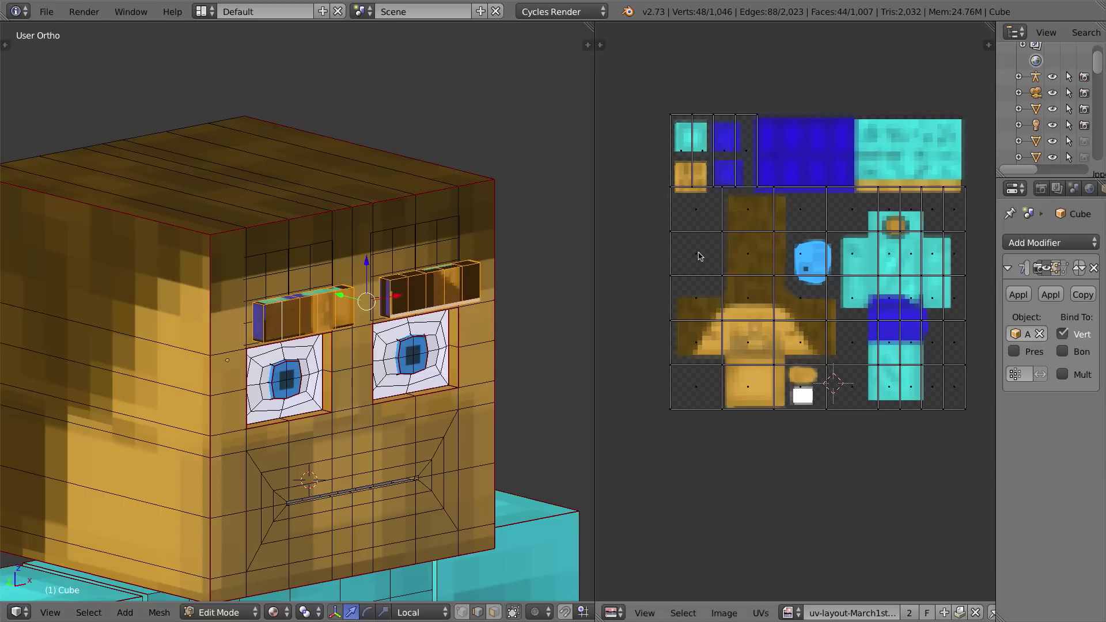
Shrink the eyebrow UVs to about a tenth of their size, move them onto the brown hair texture, and check the eyebrows in Object Mode.
key("a")
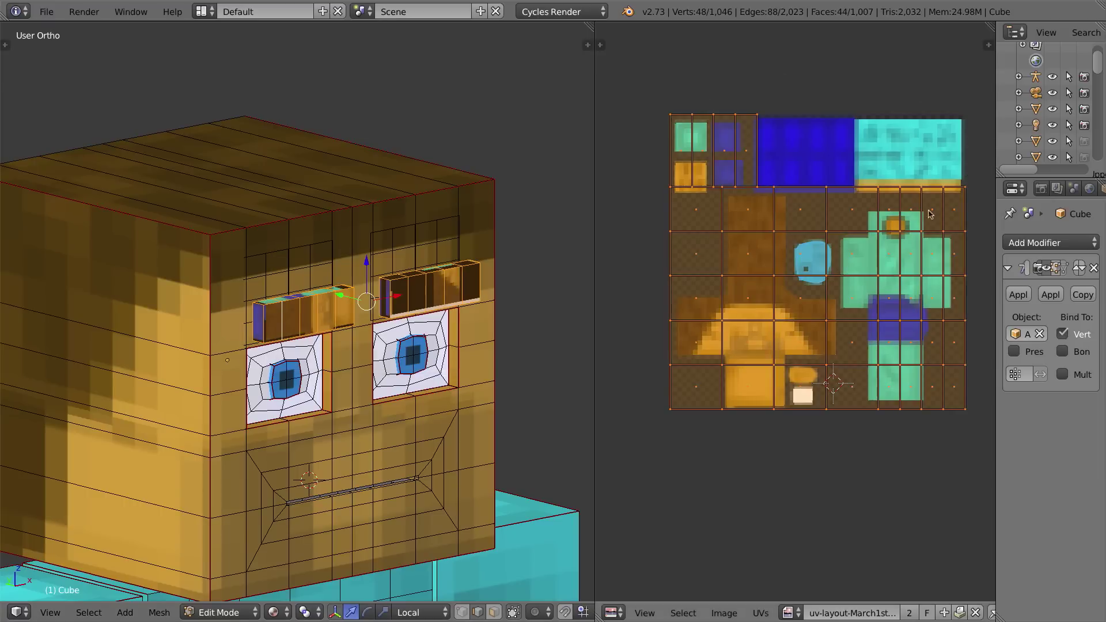
key("s")
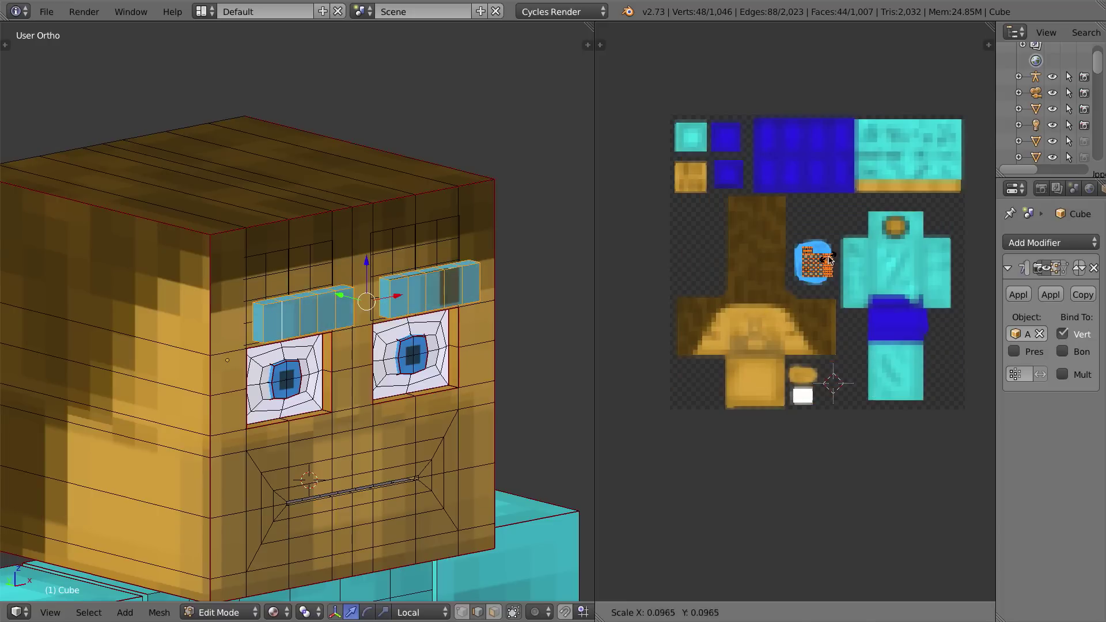
left_click(812, 260)
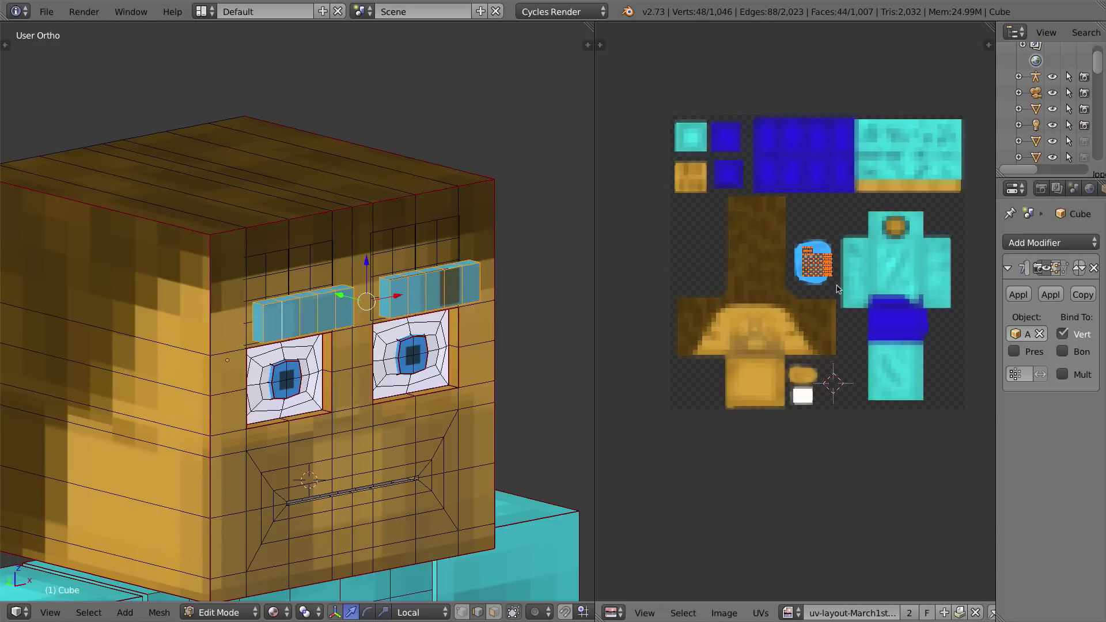
key("s")
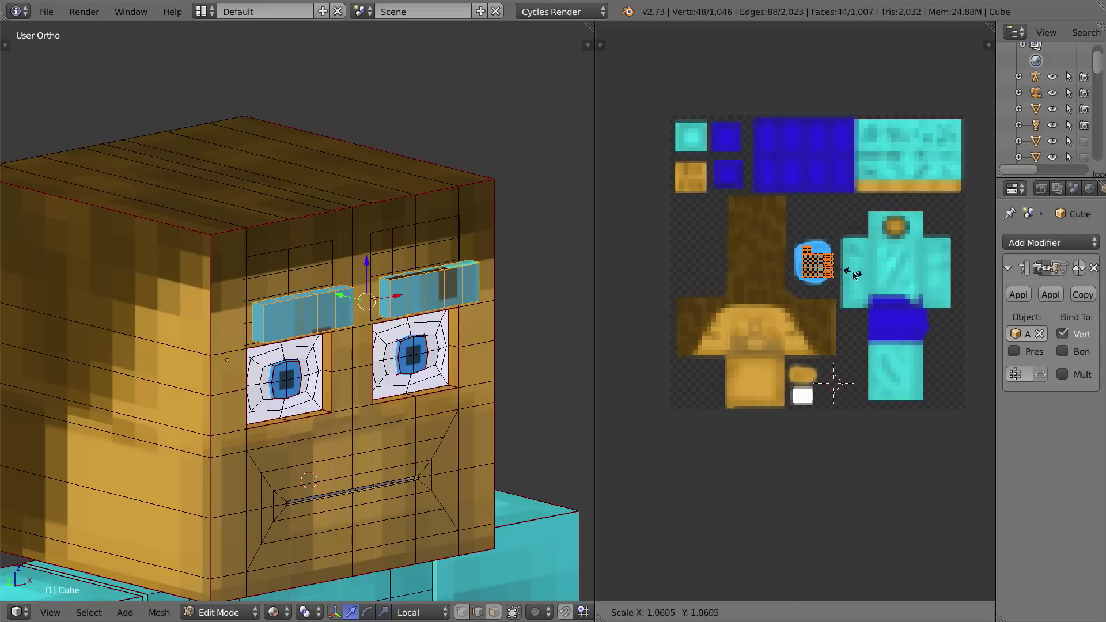
left_click(855, 275)
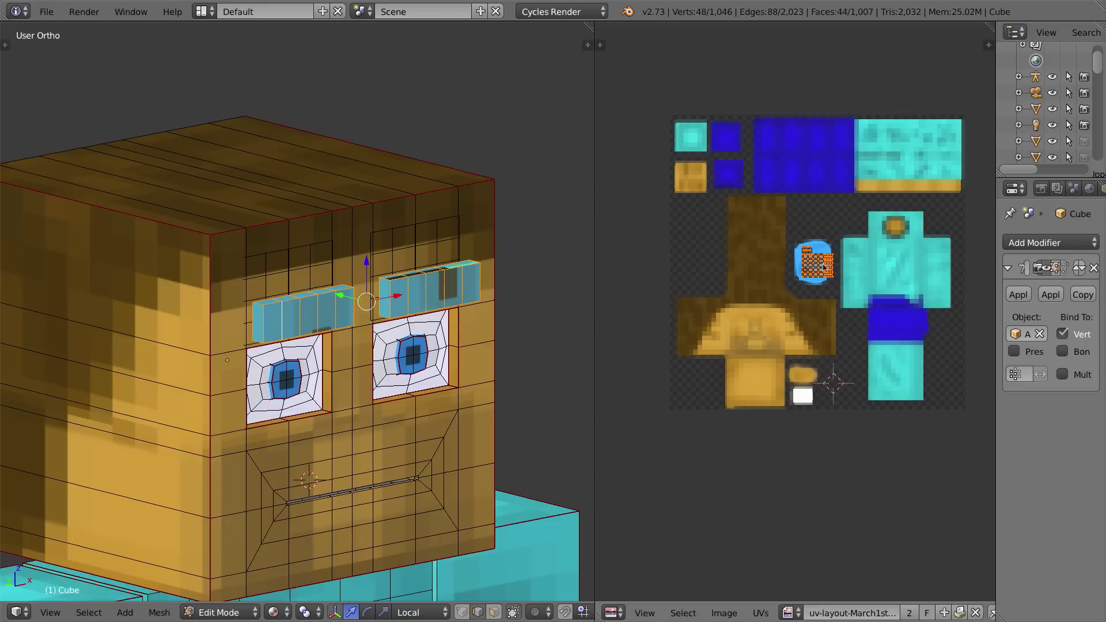
key("g")
left_click(769, 278)
key("Tab")
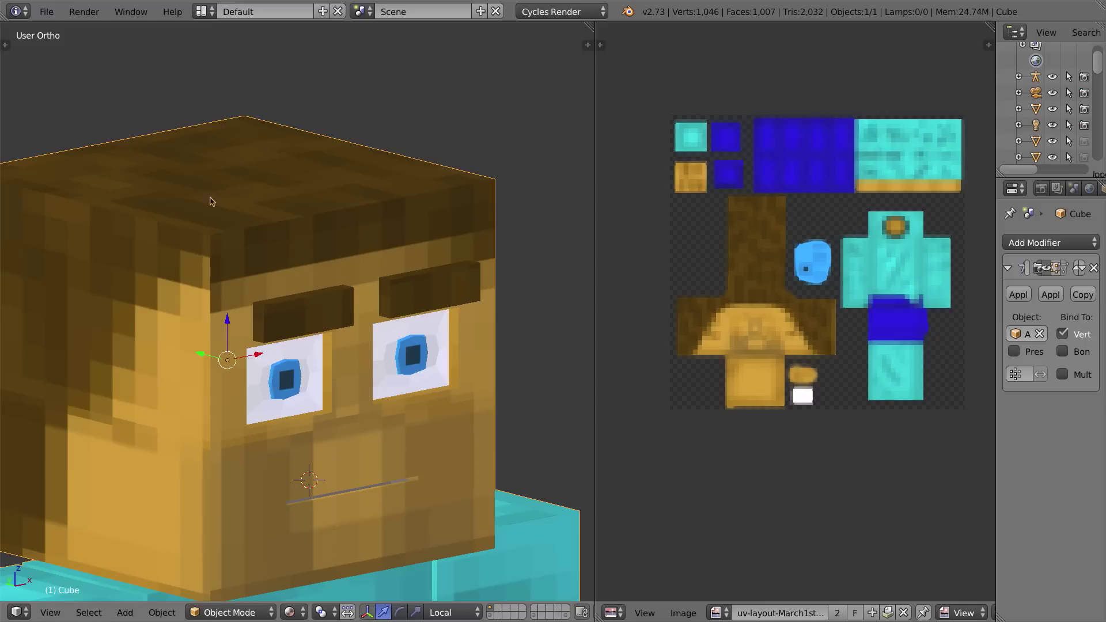
key("Tab")
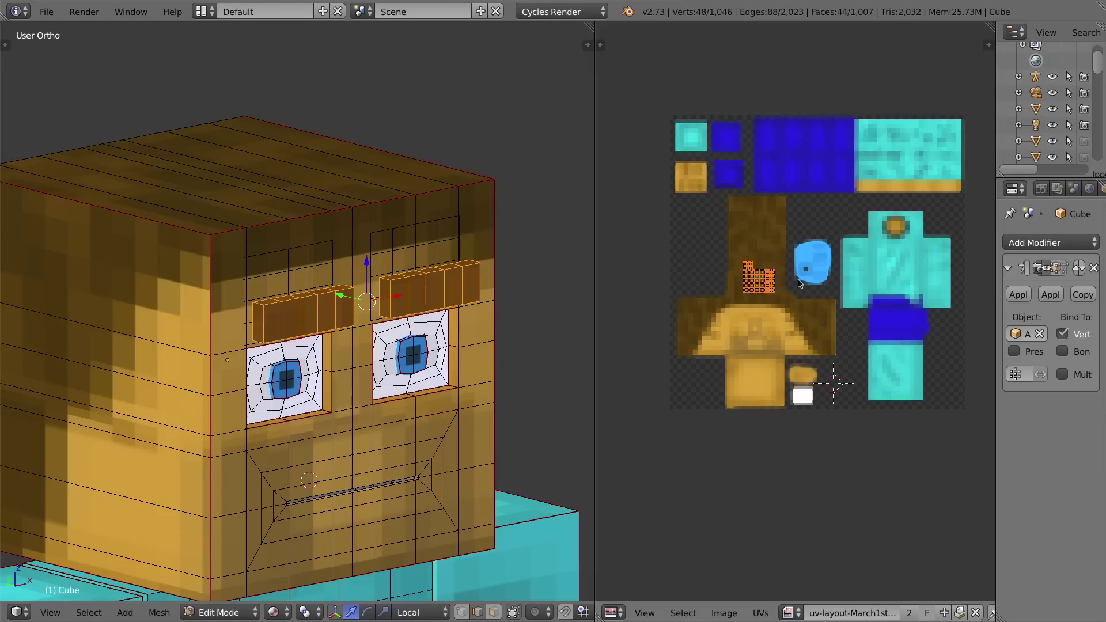
key("Tab")
scroll(420, 284, "up", 3)
middle_click_drag(420, 284, 423, 263)
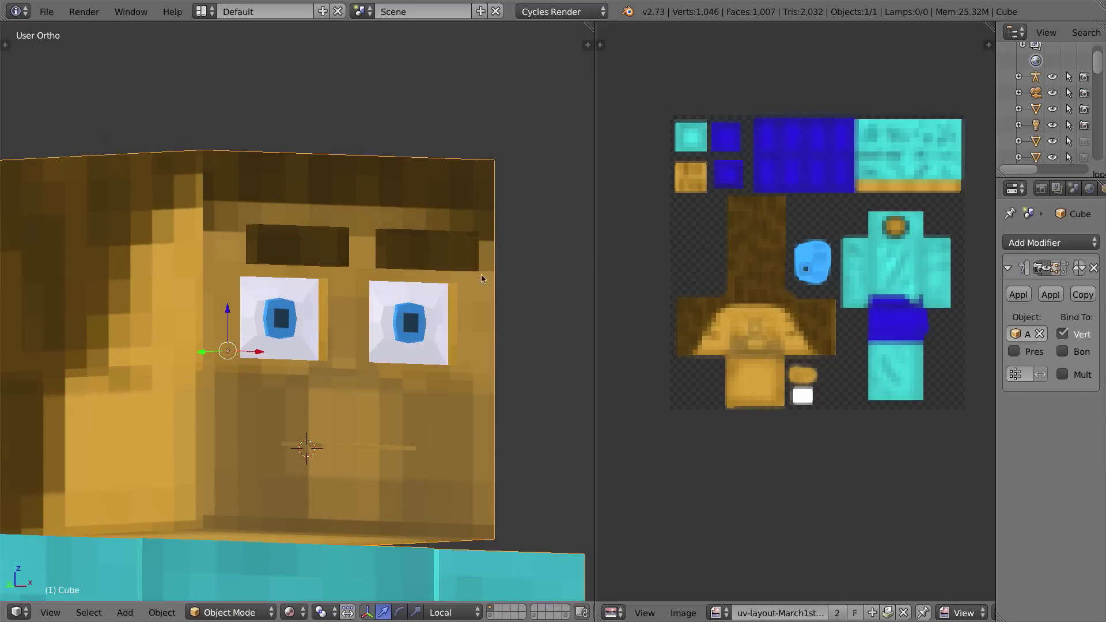
Mark the edge loop around the mouth opening as a seam in Edit Mode, then clear the selection.
key("Tab")
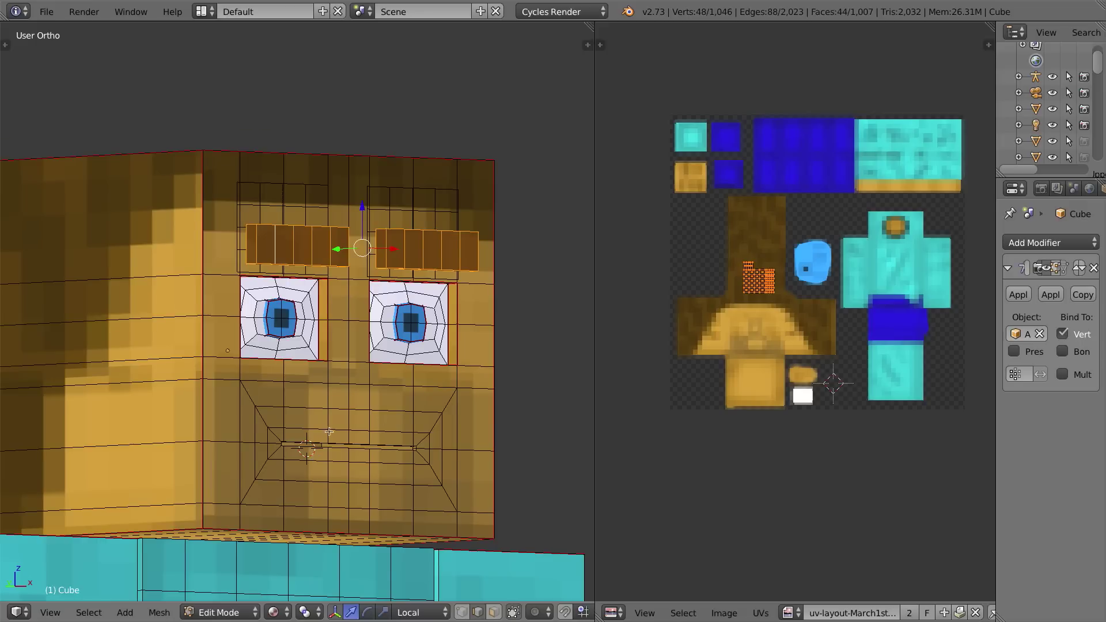
middle_click_drag(322, 453, 361, 369, "shift")
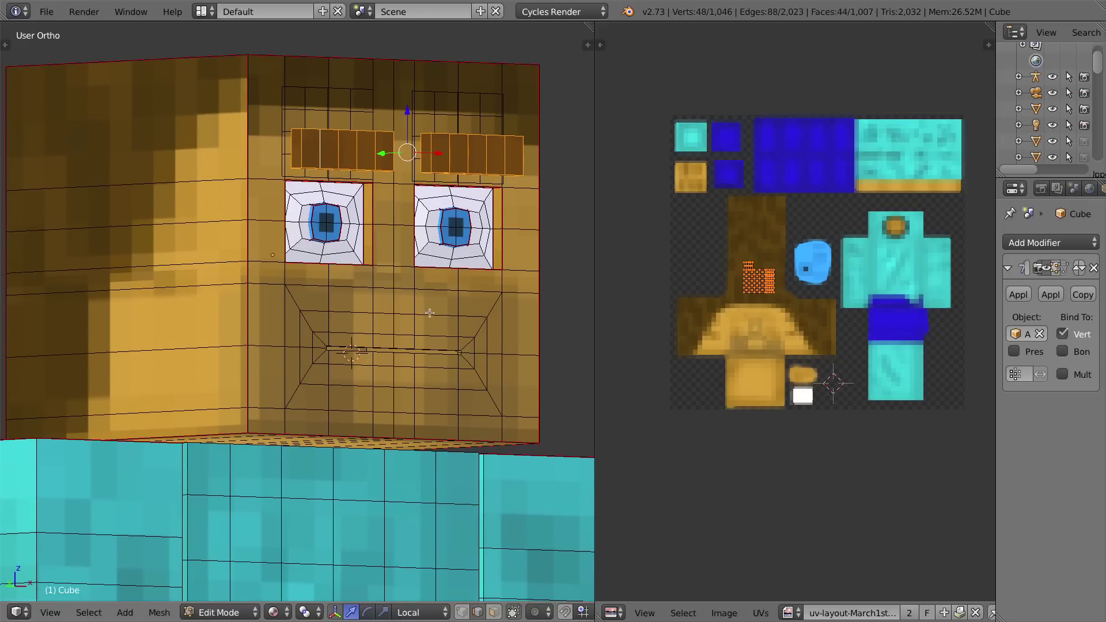
scroll(429, 313, "up", 6)
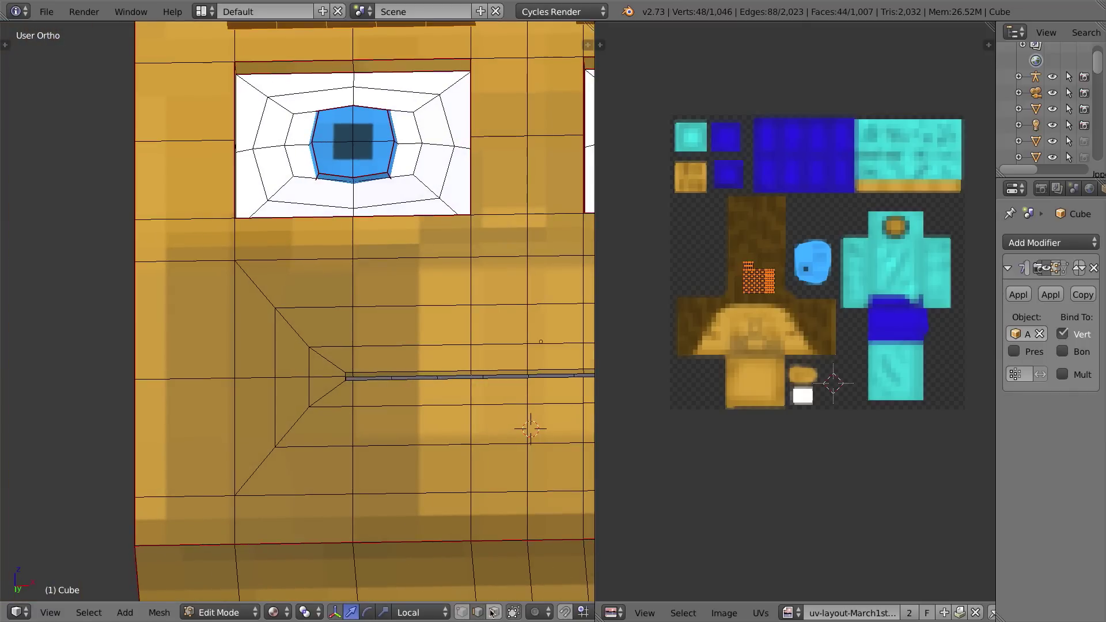
right_click(441, 375, "alt")
middle_click_drag(441, 375, 542, 390)
key("ctrl+e")
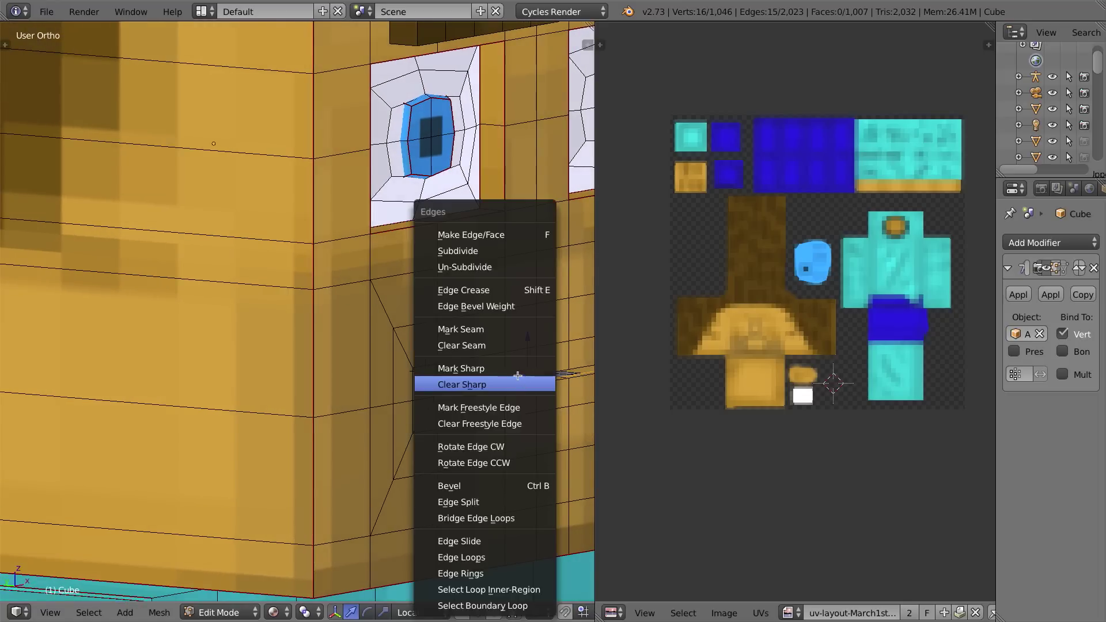
left_click(509, 367)
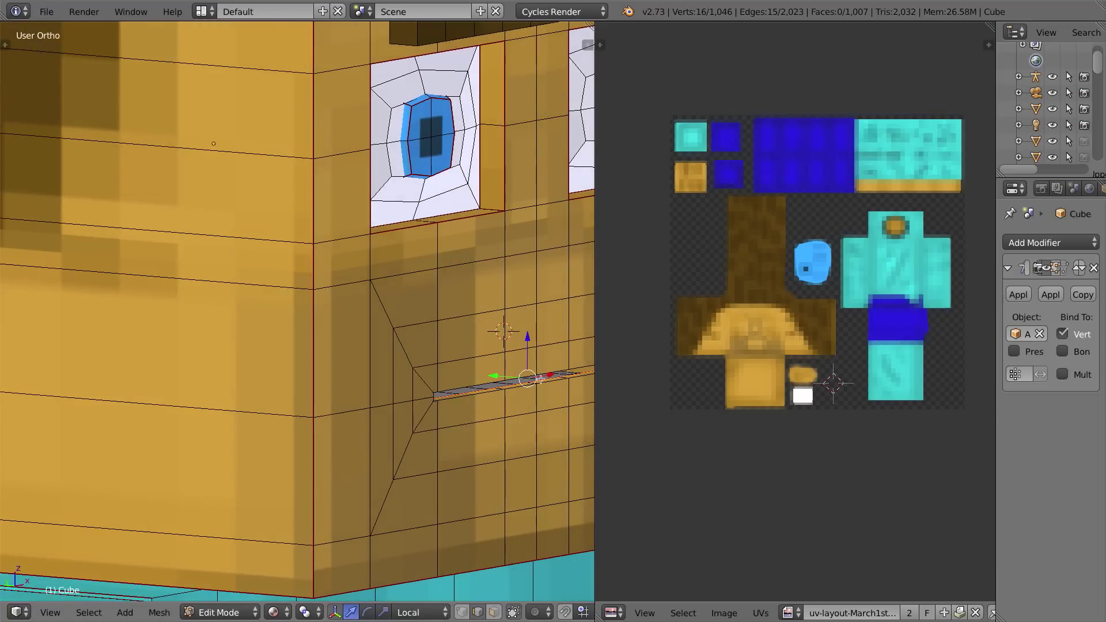
middle_click_drag(540, 379, 349, 359)
key("a")
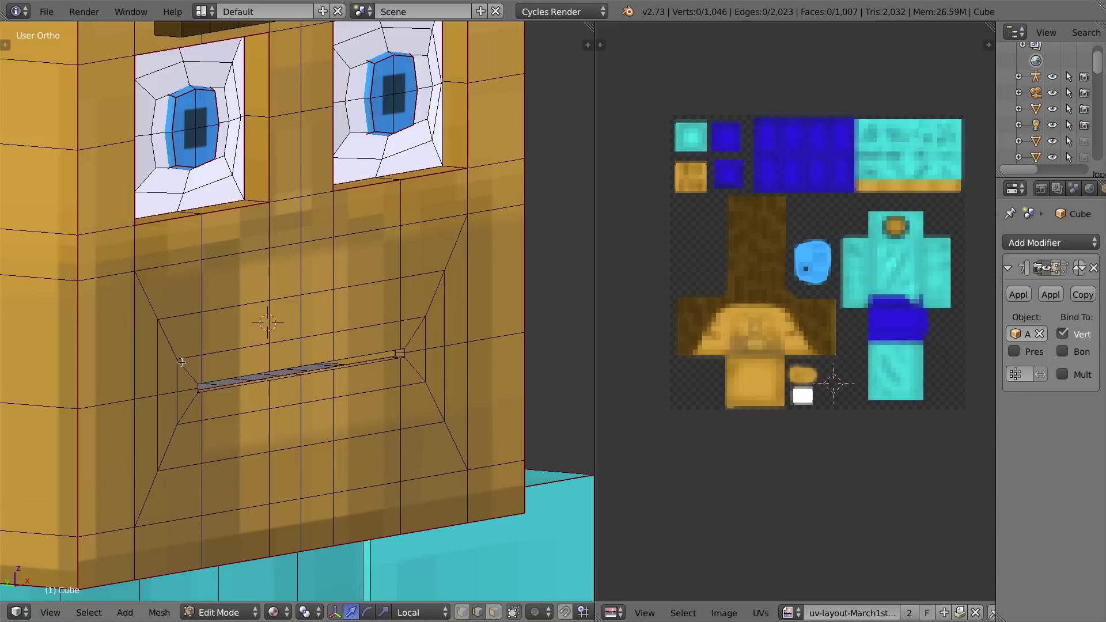
In wireframe view, select the whole mouth cavity box inside the head and unwrap it with Smart UV Project.
middle_click_drag(268, 398, 351, 361)
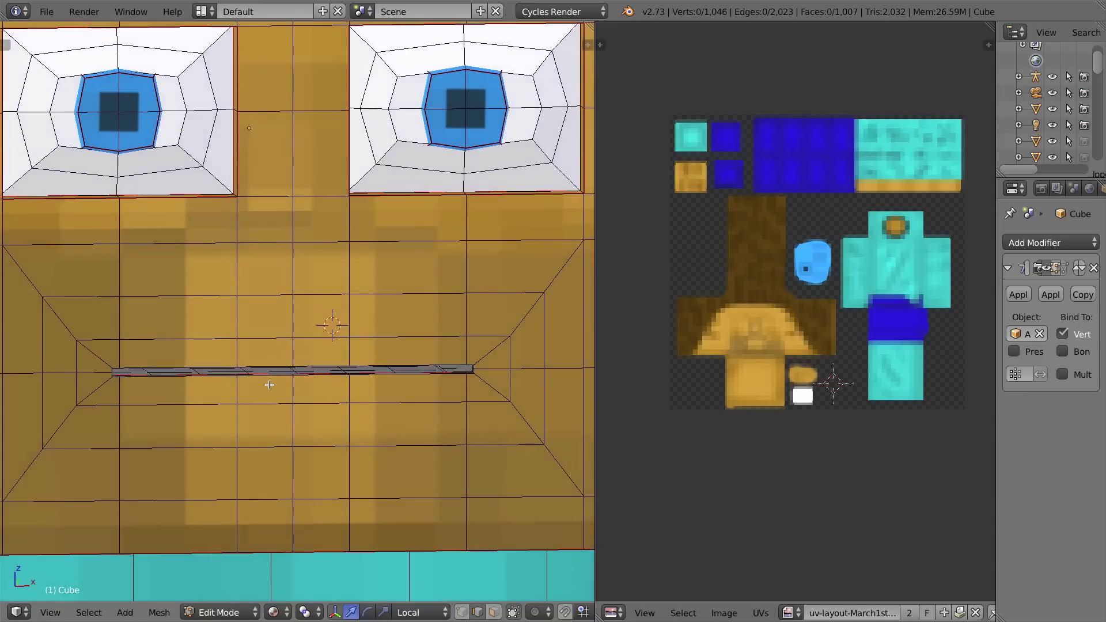
scroll(351, 360, "down", 3)
mouse_move(324, 321)
middle_mouse_down()
mouse_move(276, 349)
mouse_move(296, 321)
middle_mouse_up()
key("z")
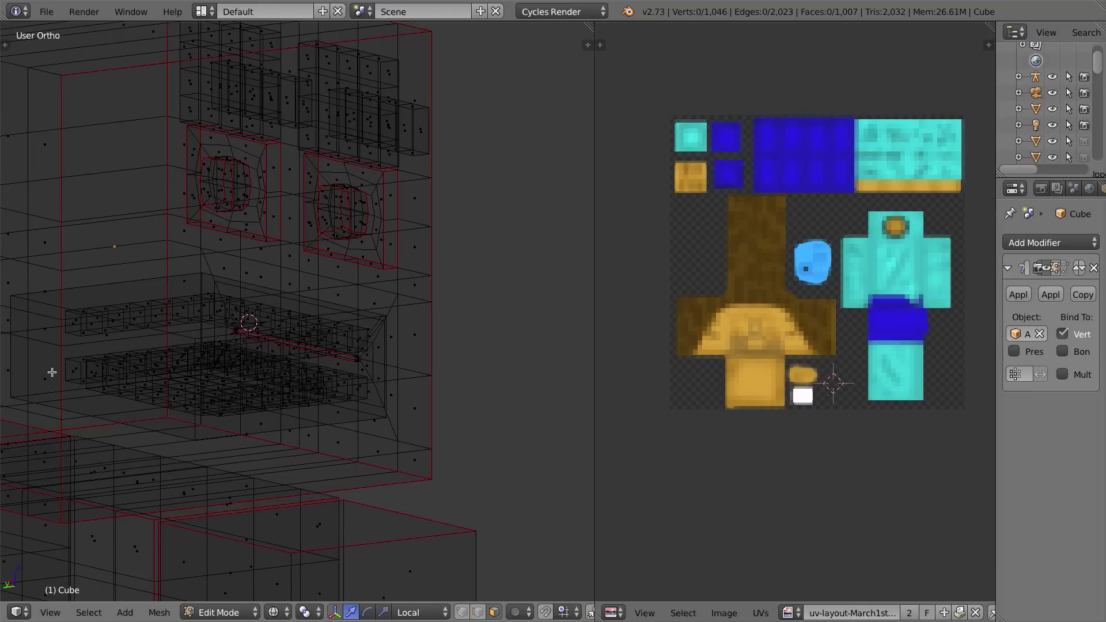
right_click(44, 378)
scroll(58, 351, "up", 3)
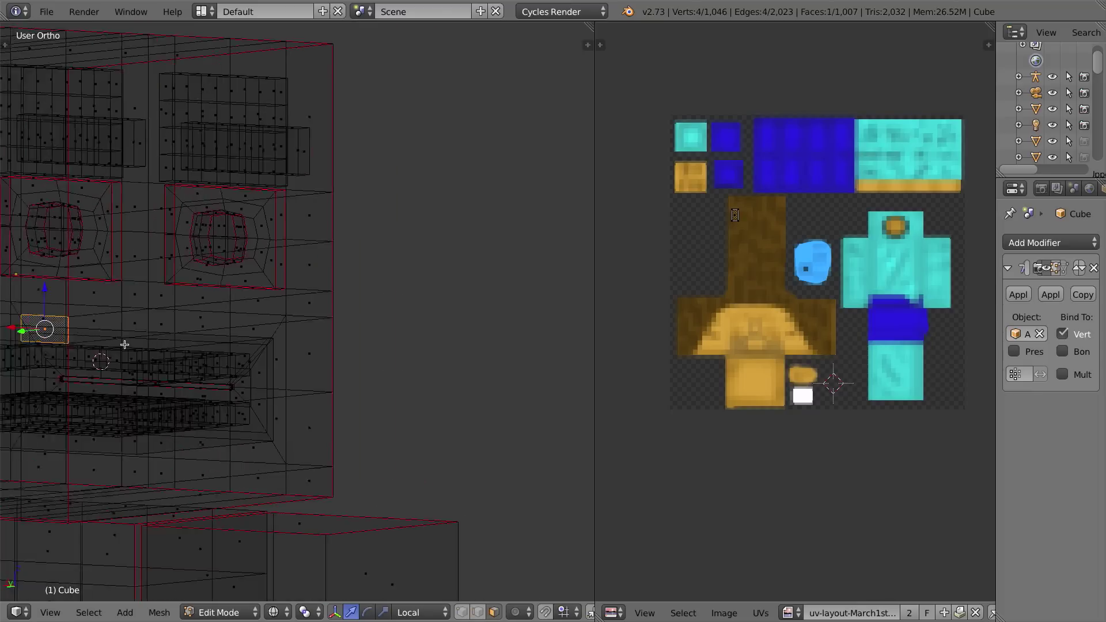
middle_click_drag(126, 344, 340, 318, "shift")
right_click(411, 334)
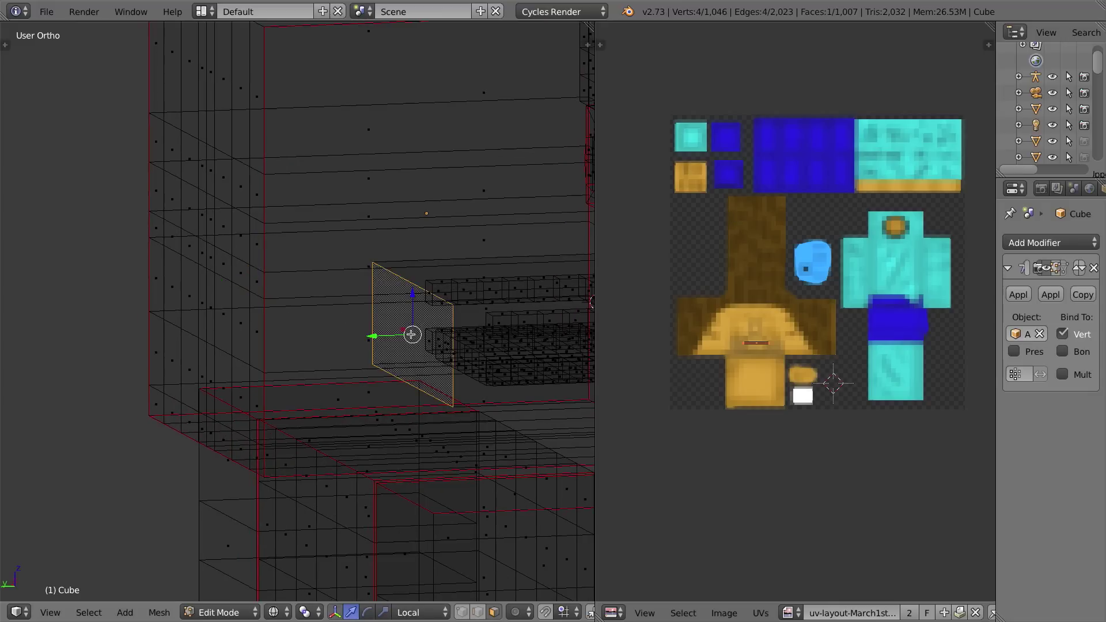
key("ctrl+l")
middle_click_drag(412, 328, 345, 318)
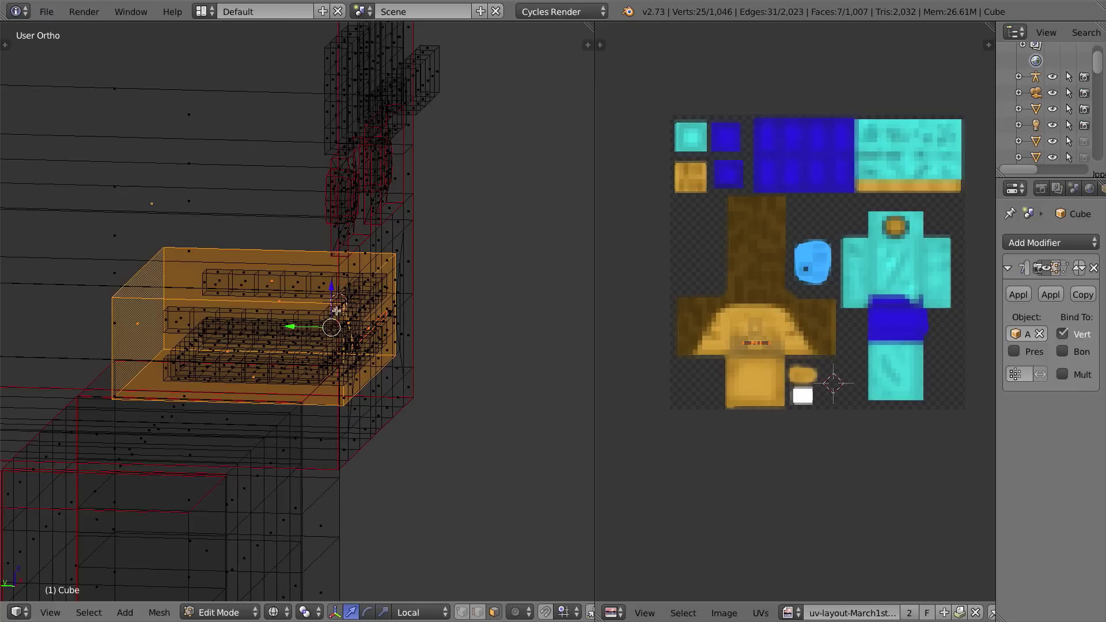
key("u")
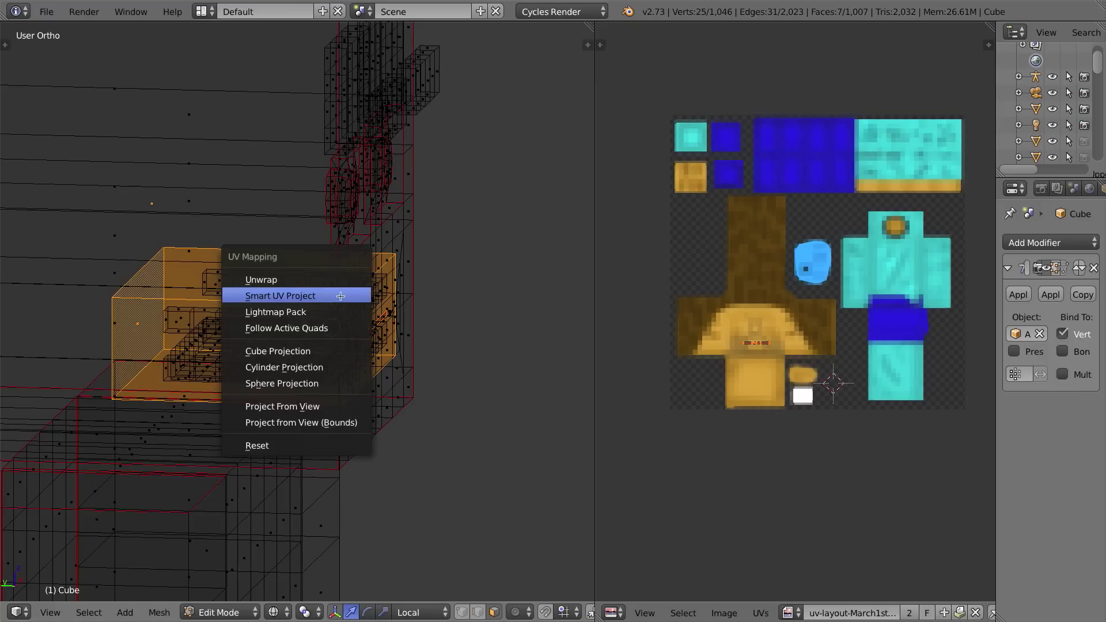
left_click(340, 296)
left_click(364, 397)
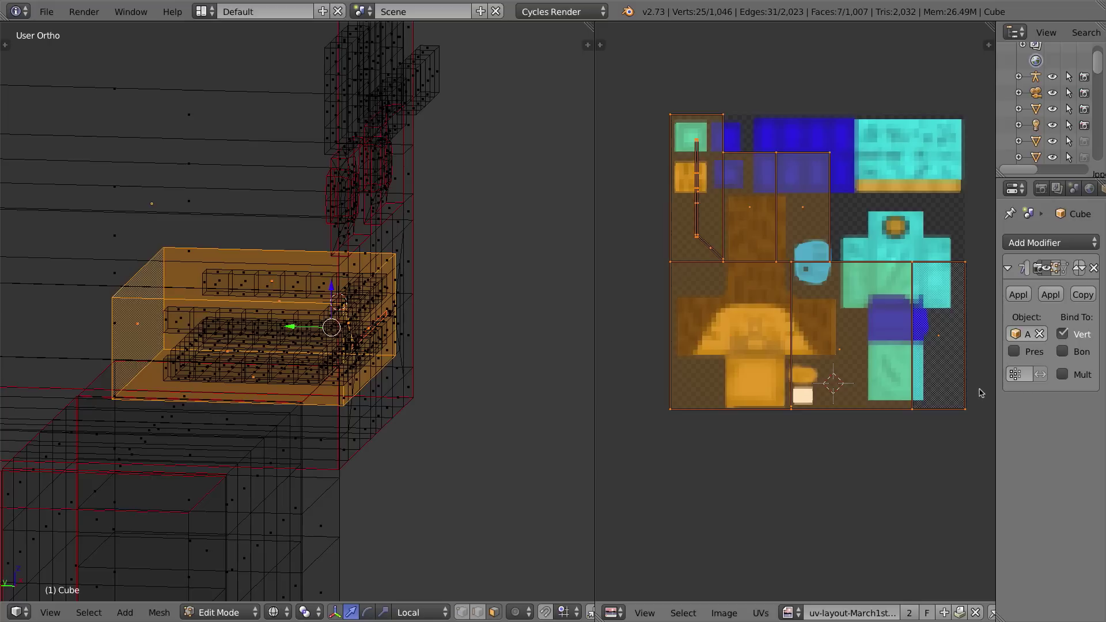
Shrink the mouth cavity UVs to about a tenth and place them on the blank texture area beside the upper brown hair strip.
key("s")
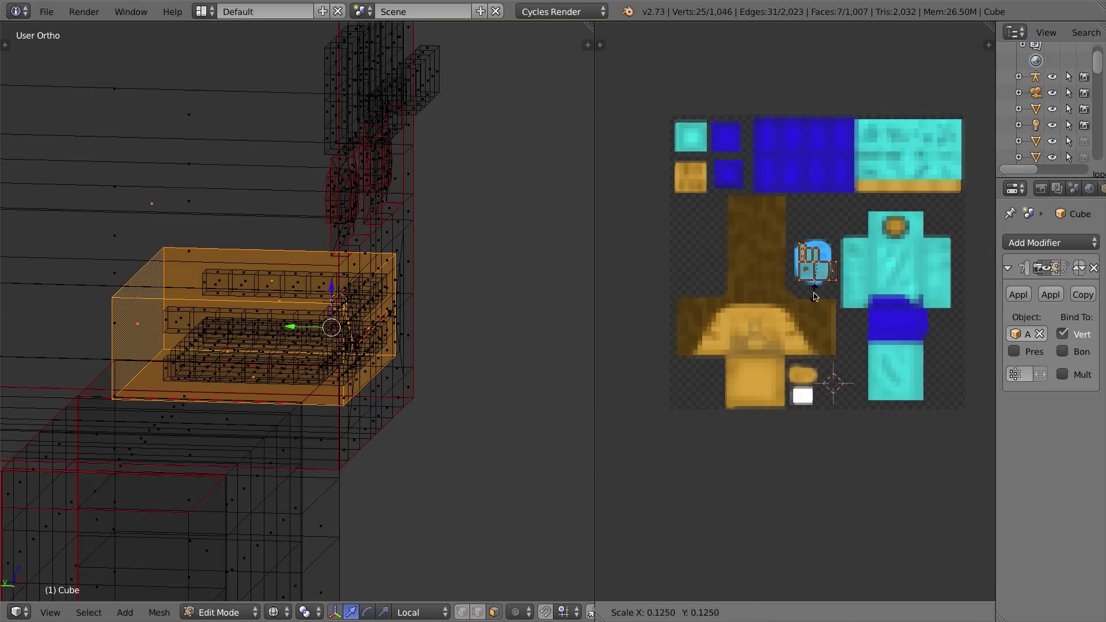
left_click(811, 287)
key("g")
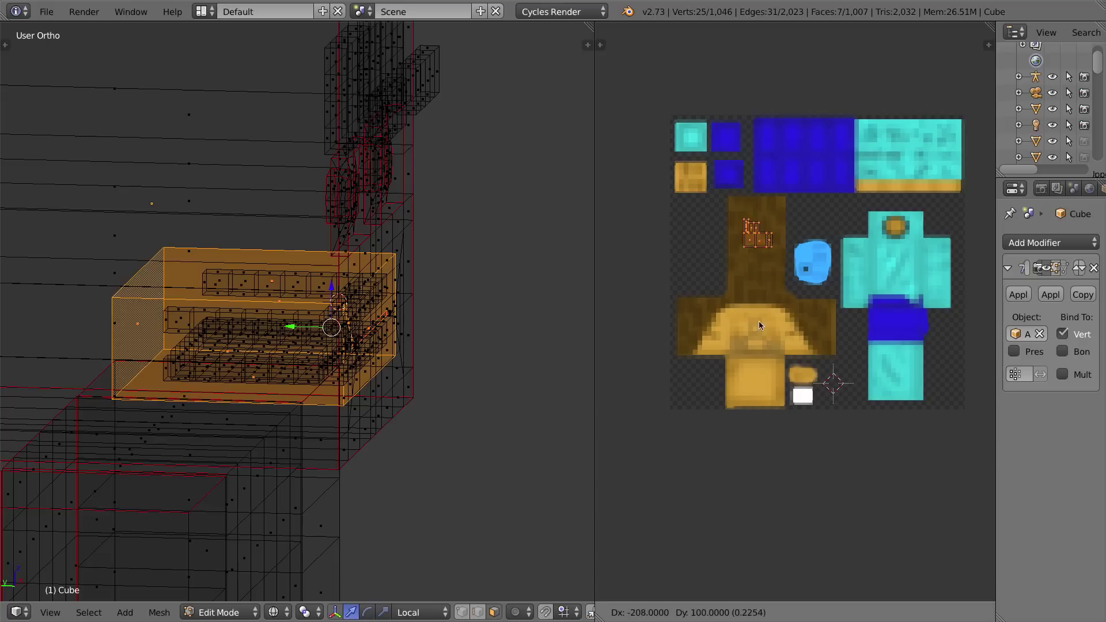
left_click(714, 315)
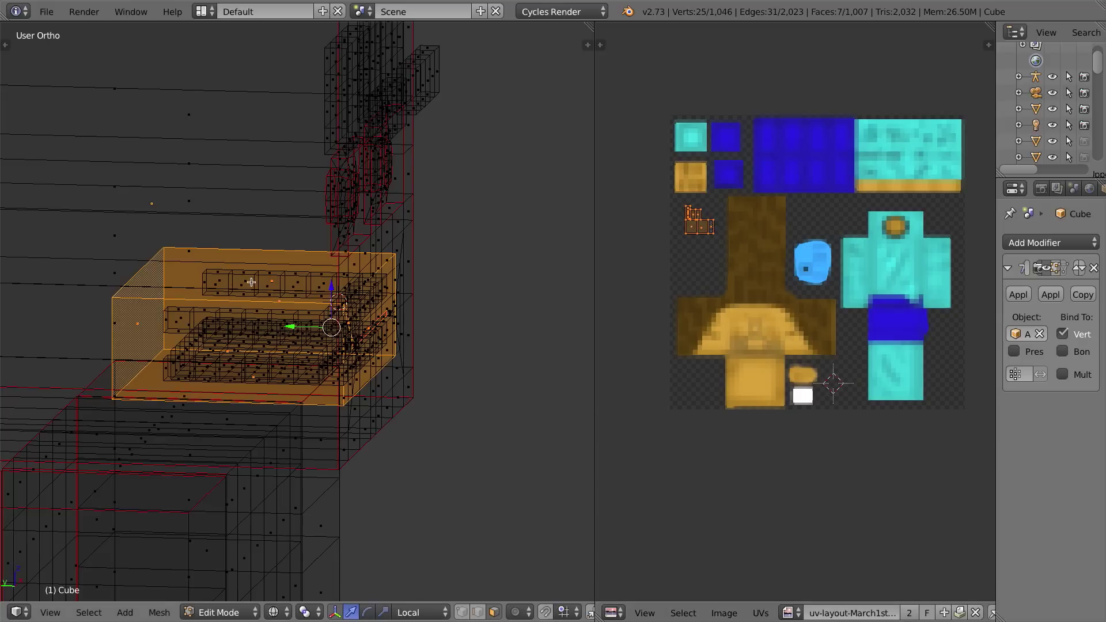
Select the complete upper and lower teeth rows inside the mouth and unwrap them using Smart UV Project with an angle limit of 66.
middle_click_drag(206, 281, 235, 290)
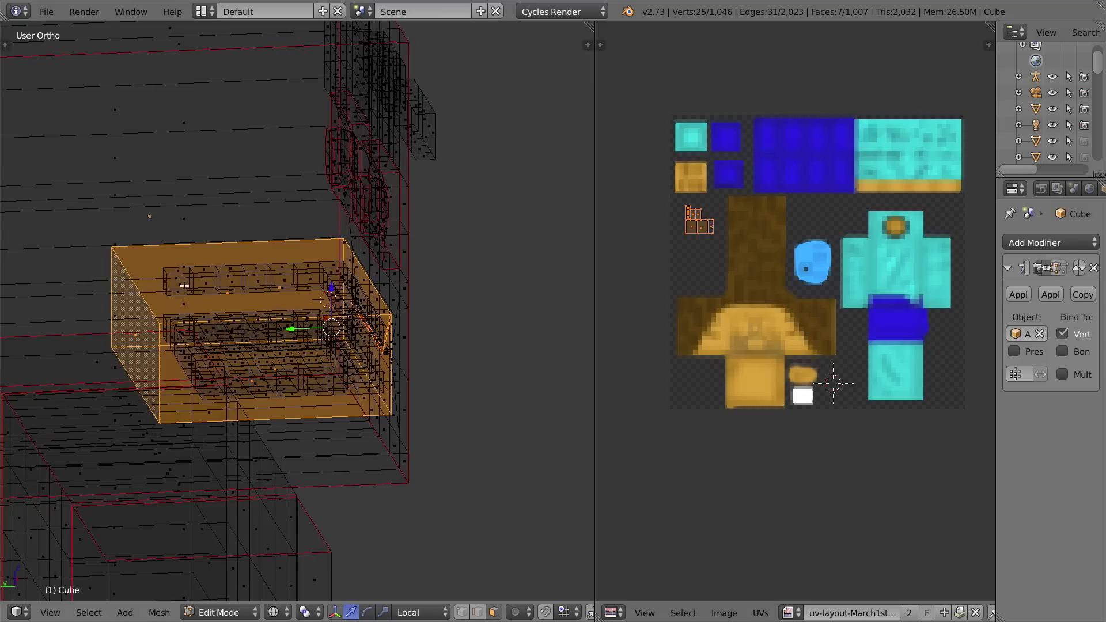
left_click(163, 280)
middle_click_drag(178, 316, 234, 318)
left_click(165, 333, "shift")
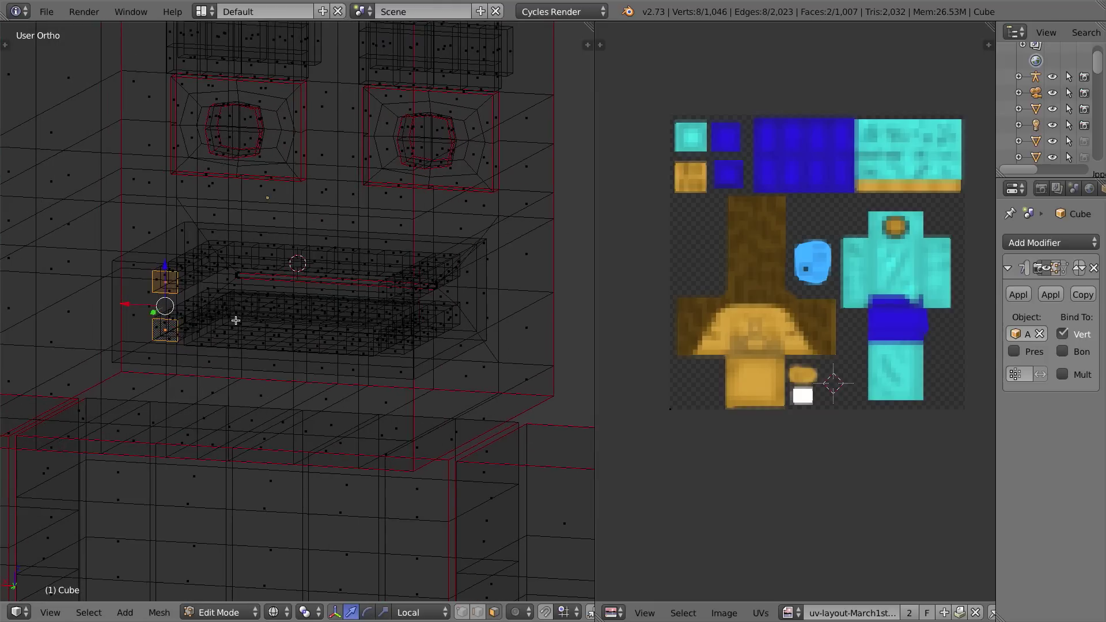
key("ctrl+l")
key("ctrl+KP_Add")
key("ctrl+KP_Add")
key("ctrl+KP_Add")
key("ctrl+KP_Add")
key("ctrl+KP_Add")
key("ctrl+KP_Add")
key("ctrl+KP_Add")
key("ctrl+KP_Add")
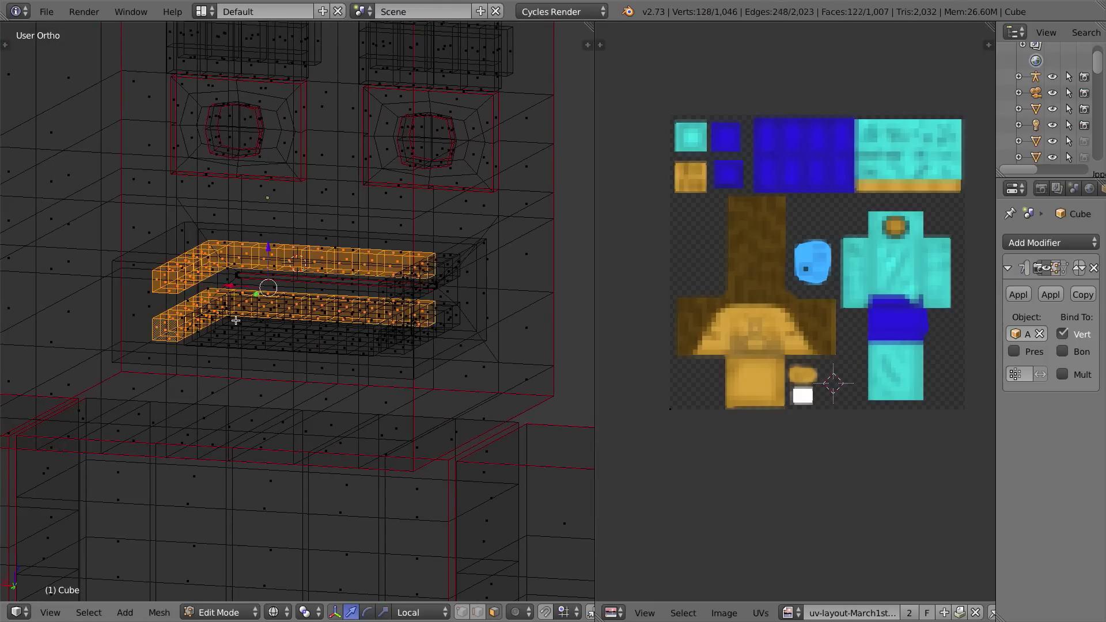
key("ctrl+KP_Add")
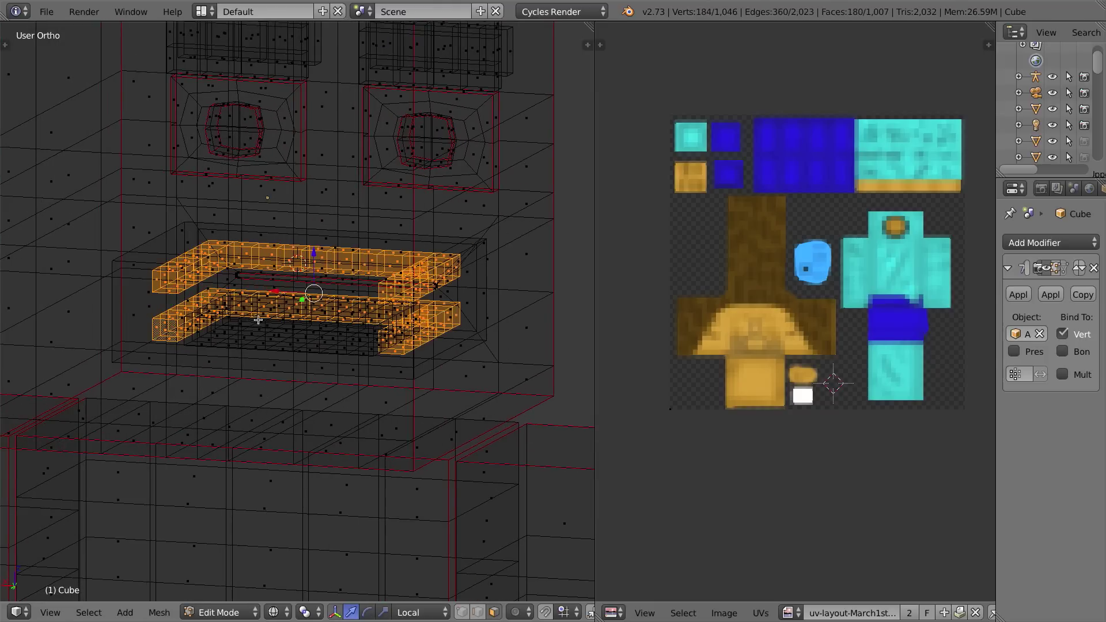
key("u")
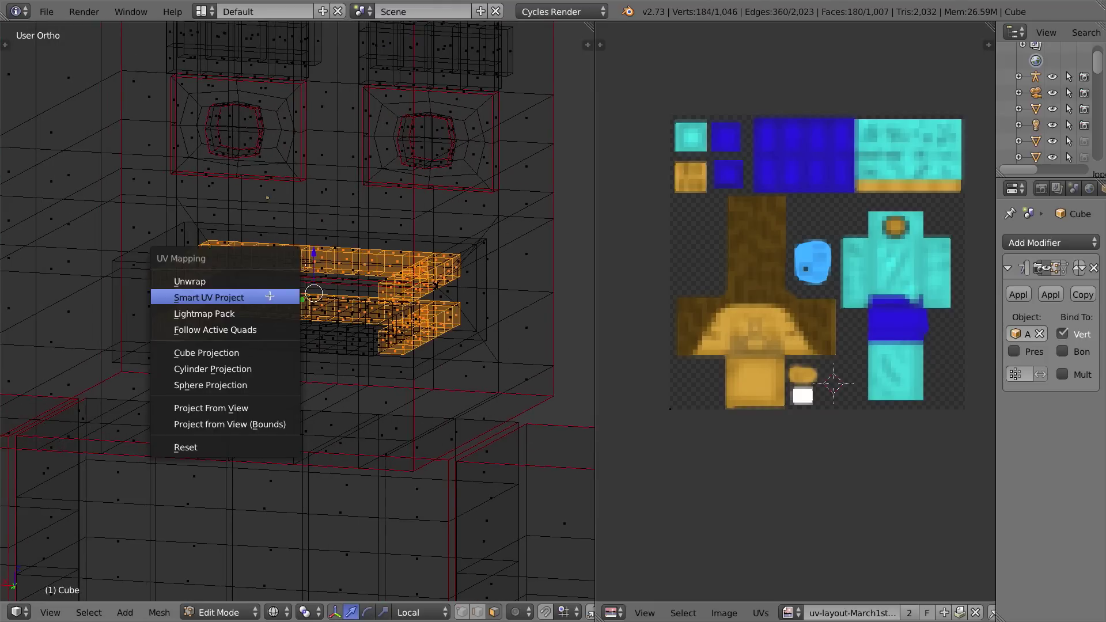
left_click(193, 299)
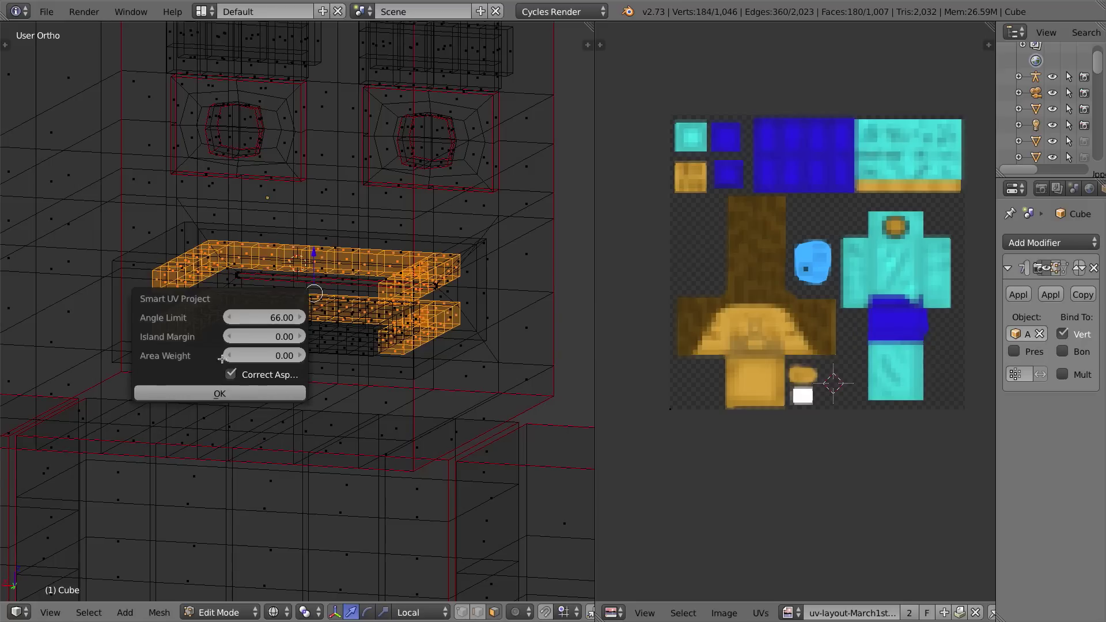
left_click(225, 393)
Shrink all the teeth UVs to under a tenth and place them in the texture's blank lower-left corner beside the tan block.
key("a")
key("s")
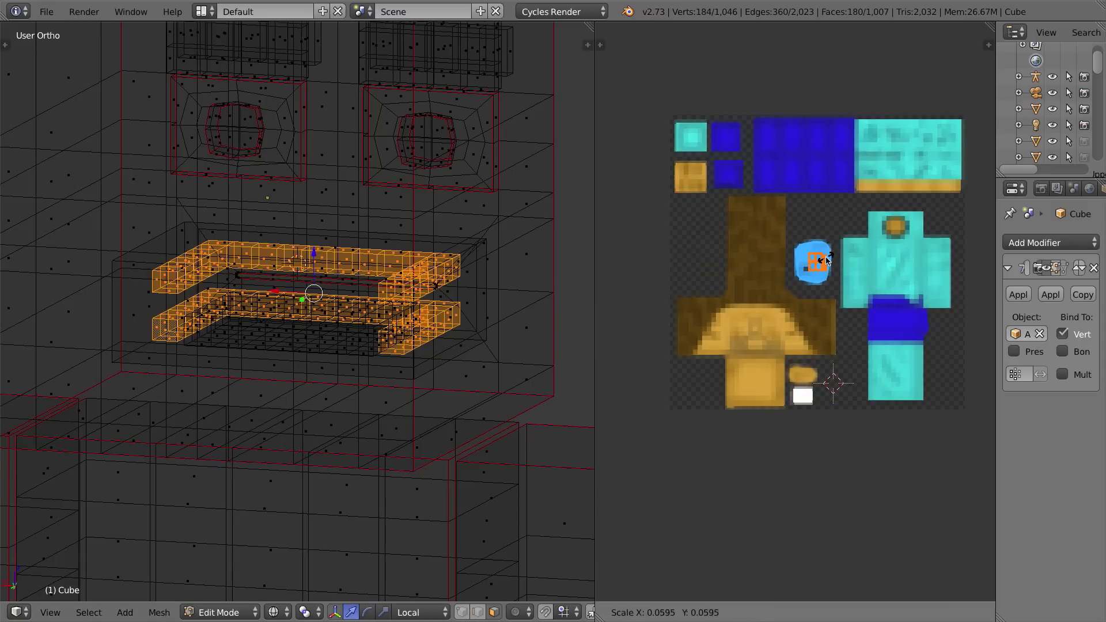
left_click(828, 255)
key("g")
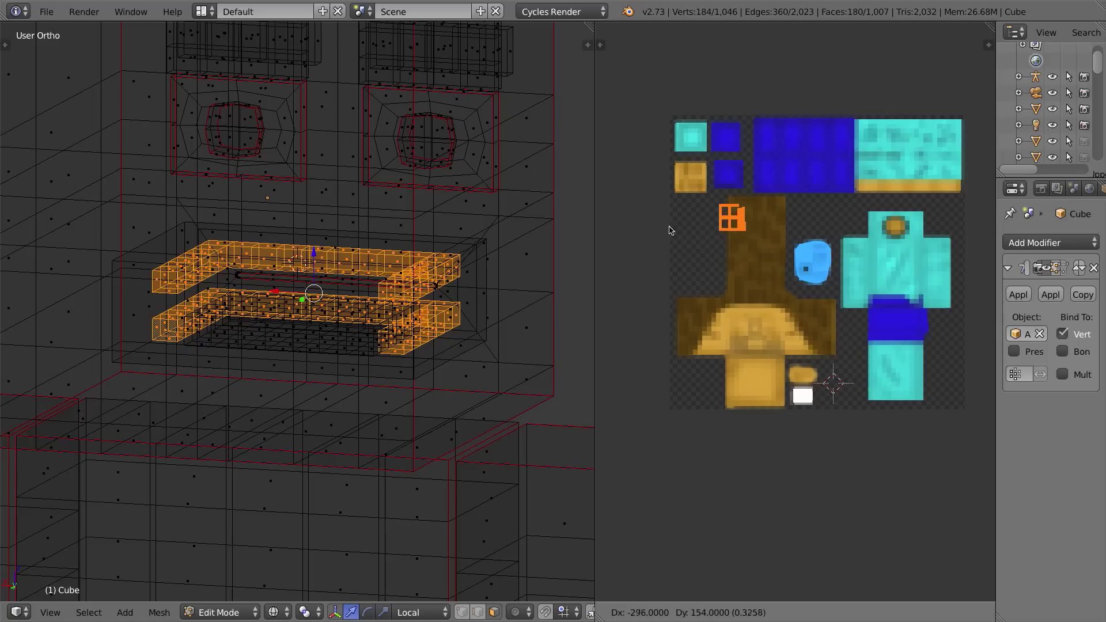
left_click(640, 391)
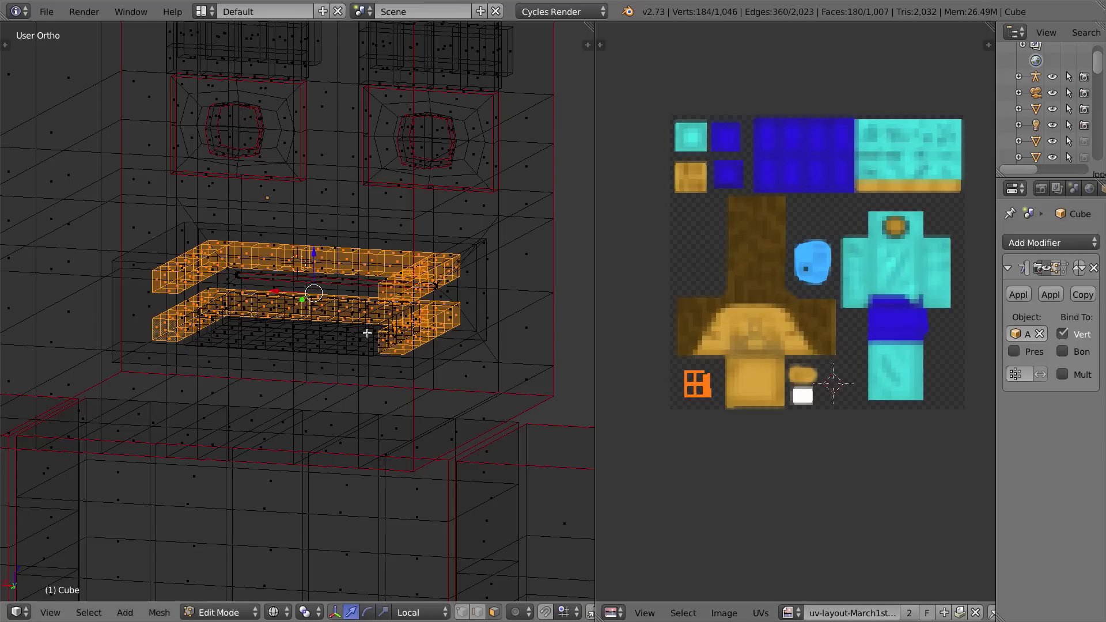
Select the whole tongue block between the lower teeth and unwrap it with Smart UV Project.
middle_click_drag(329, 346, 288, 312)
right_click(260, 296)
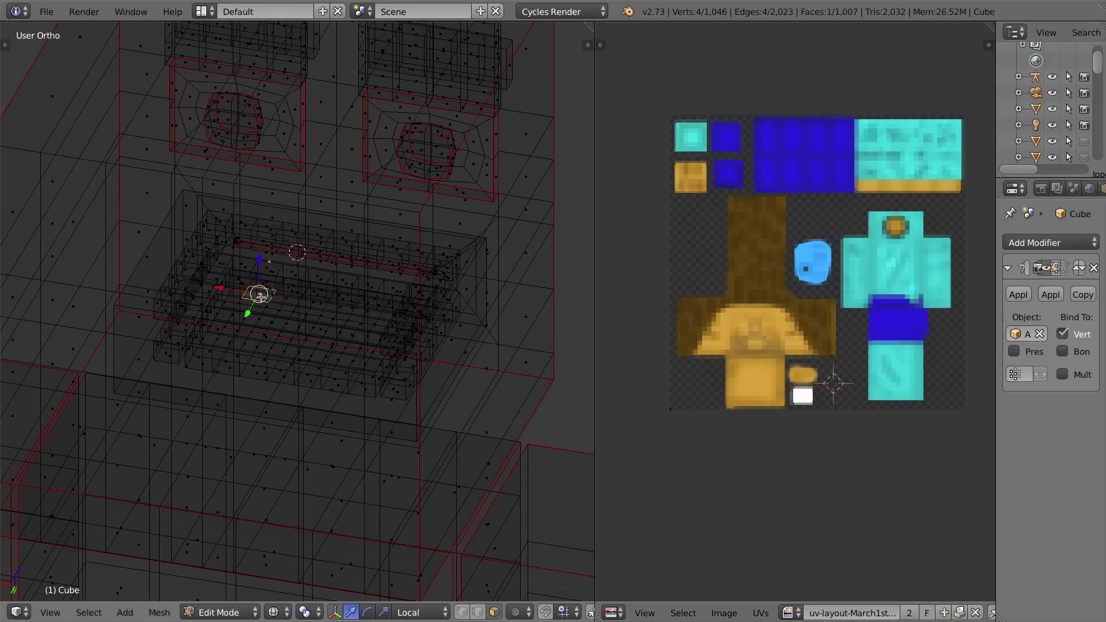
key("ctrl+l")
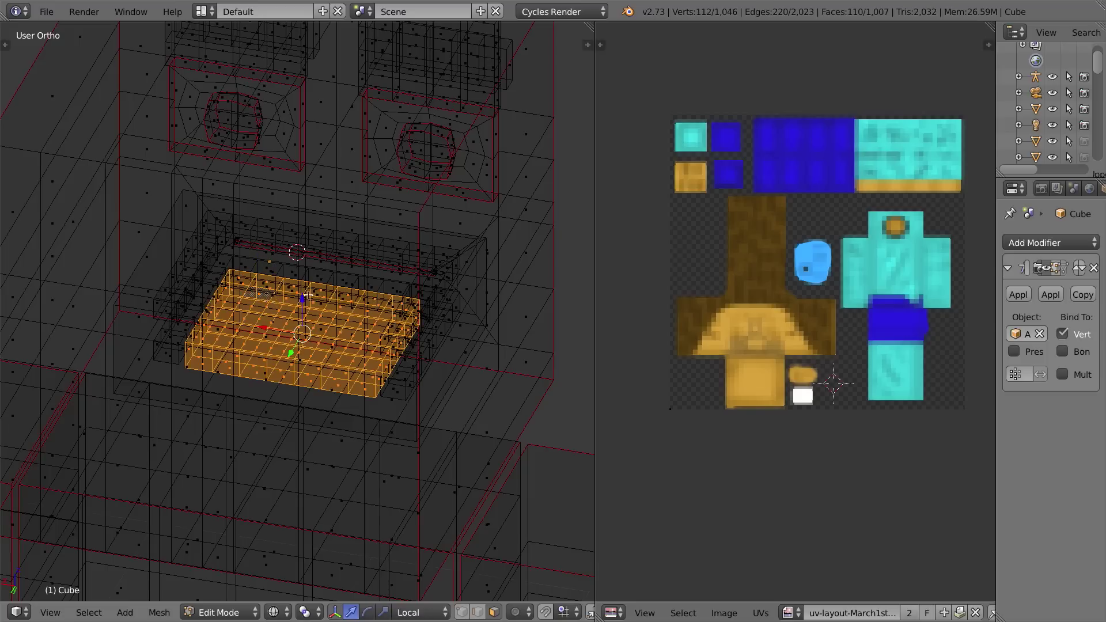
key("u")
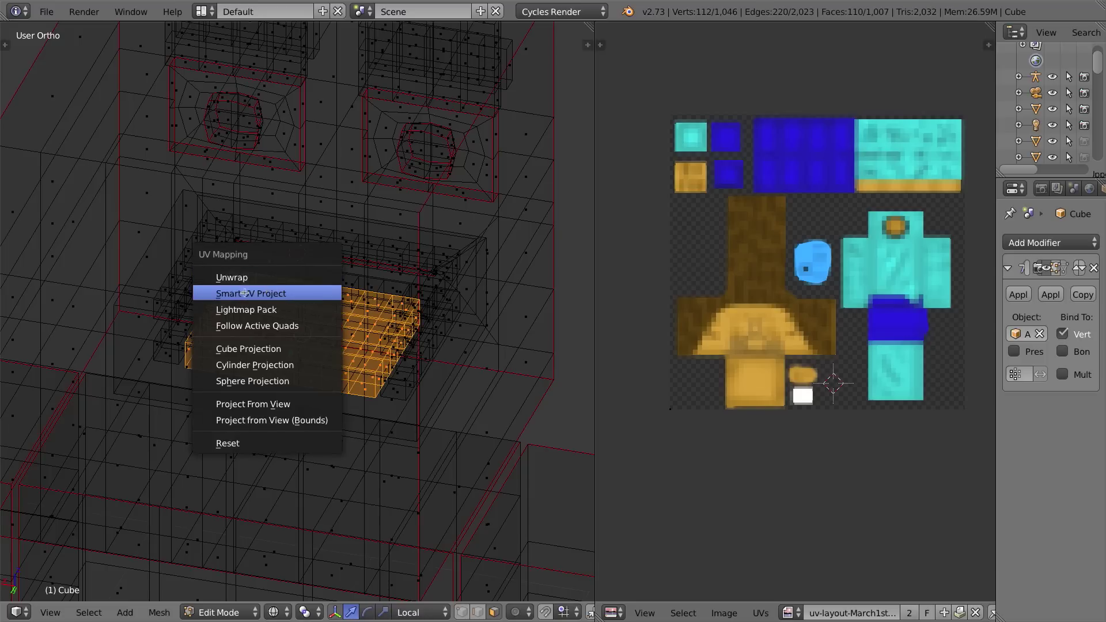
left_click(269, 293)
left_click(269, 387)
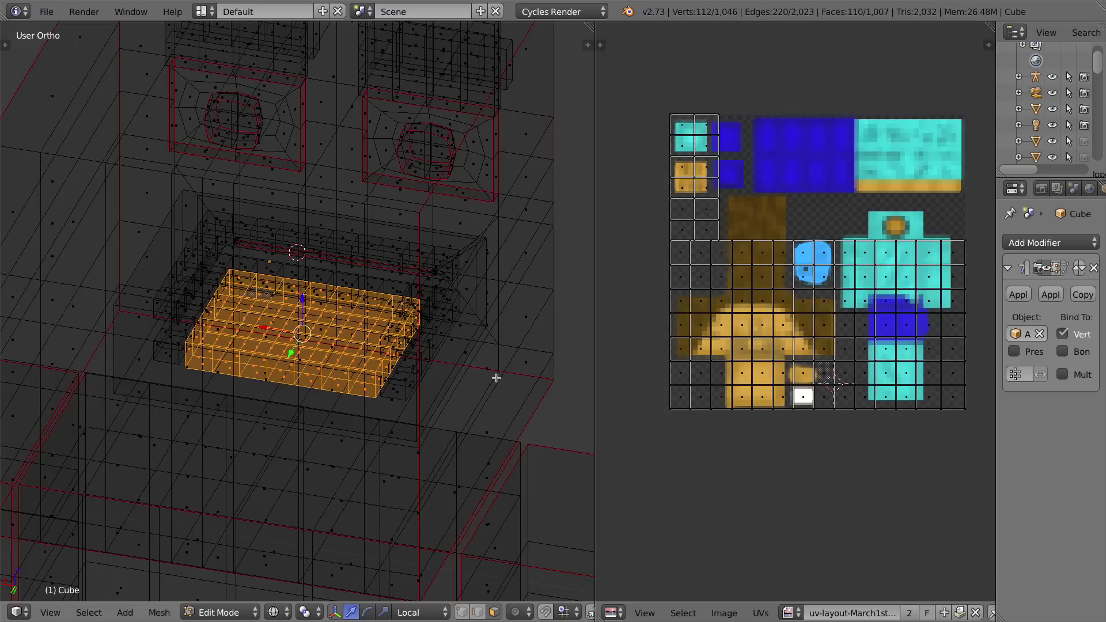
Shrink the tongue UVs to about a tenth and fit them in the texture's blank lower-right corner beside the cyan strip.
key("a")
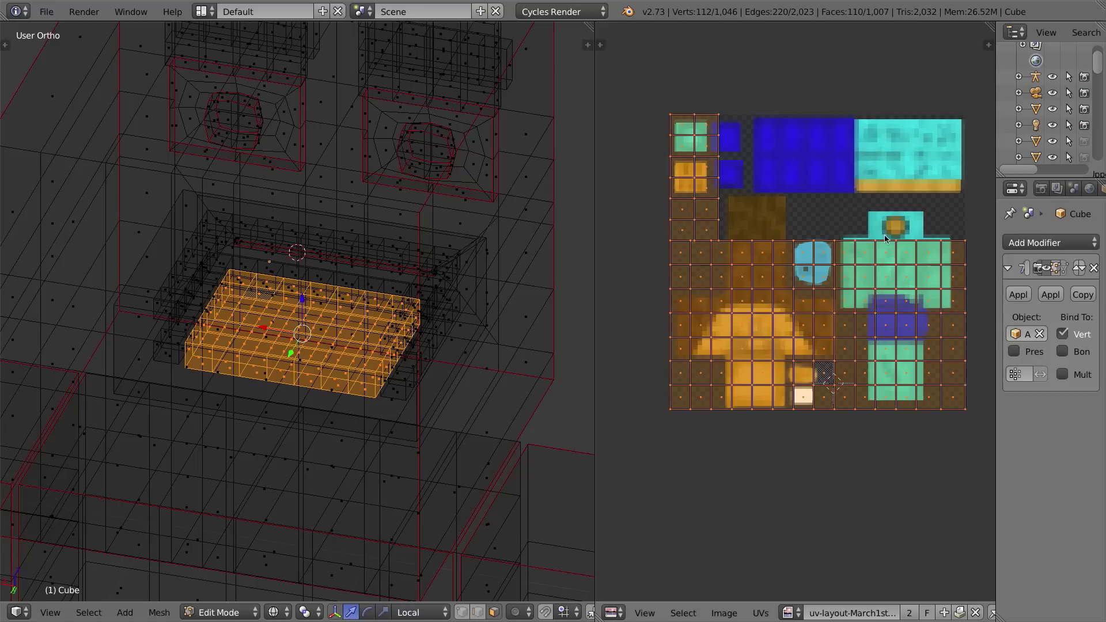
key("s")
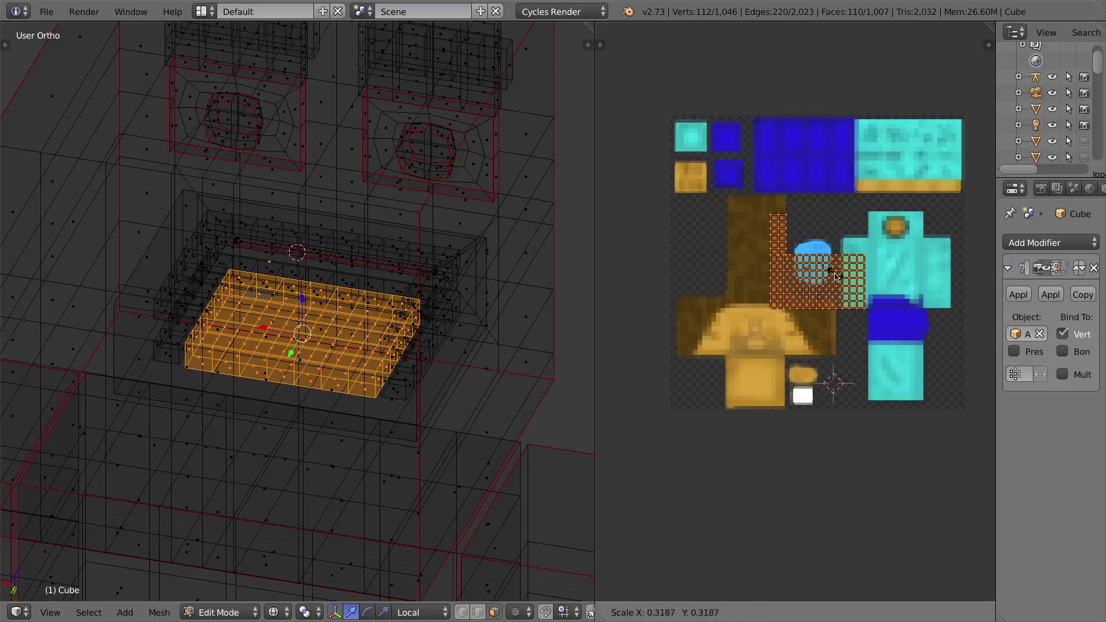
left_click(812, 303)
key("g")
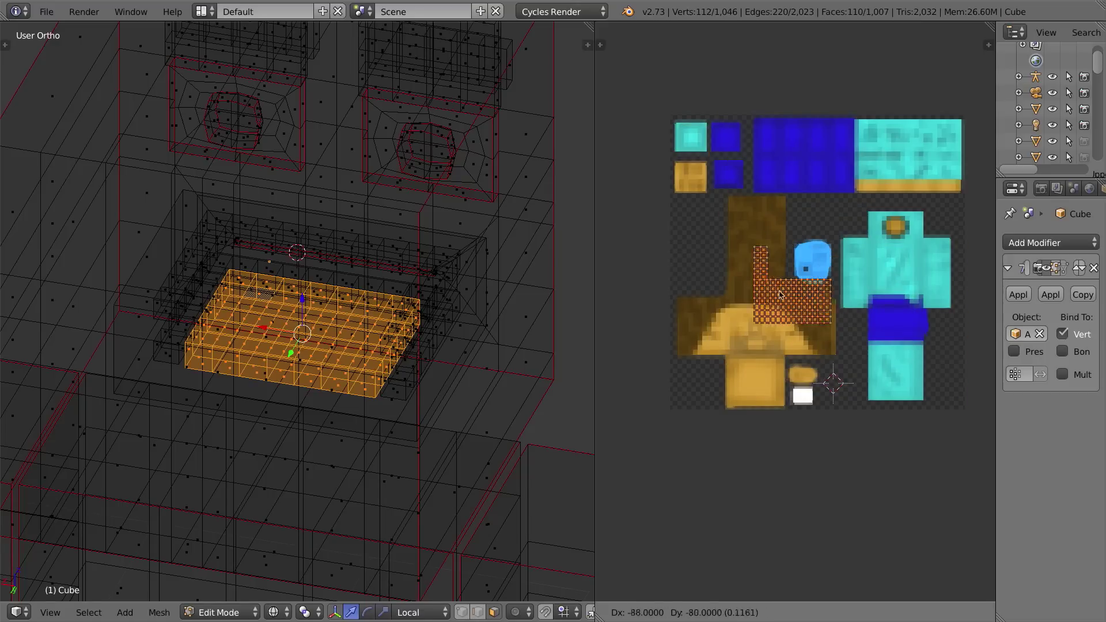
left_click(894, 355)
key("s")
left_click(924, 323)
key("g")
left_click(944, 401)
key("s")
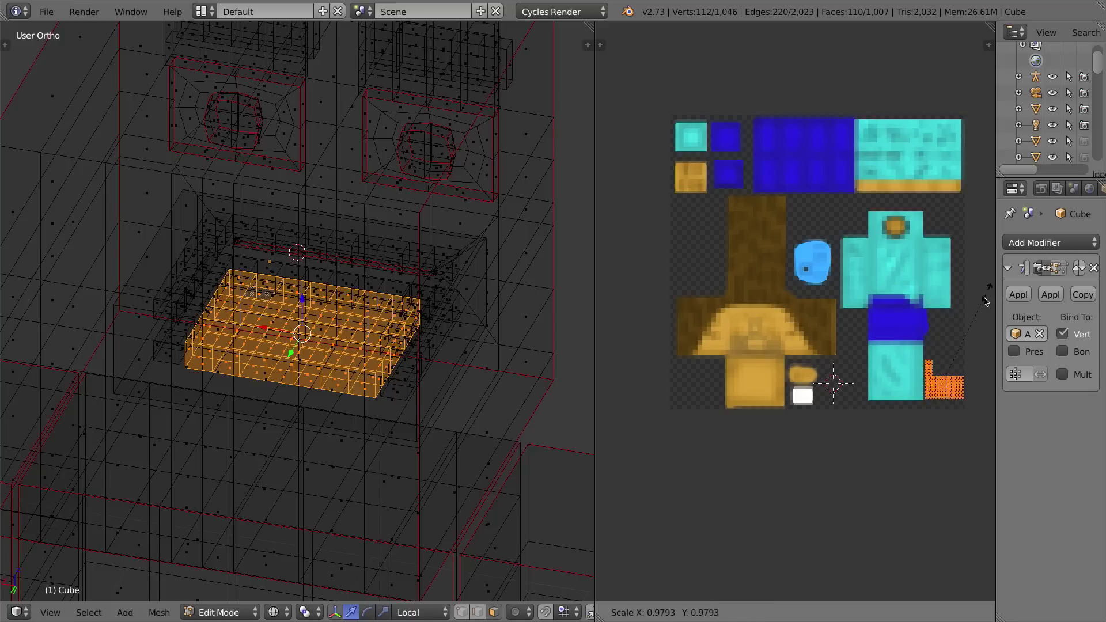
left_click(940, 360)
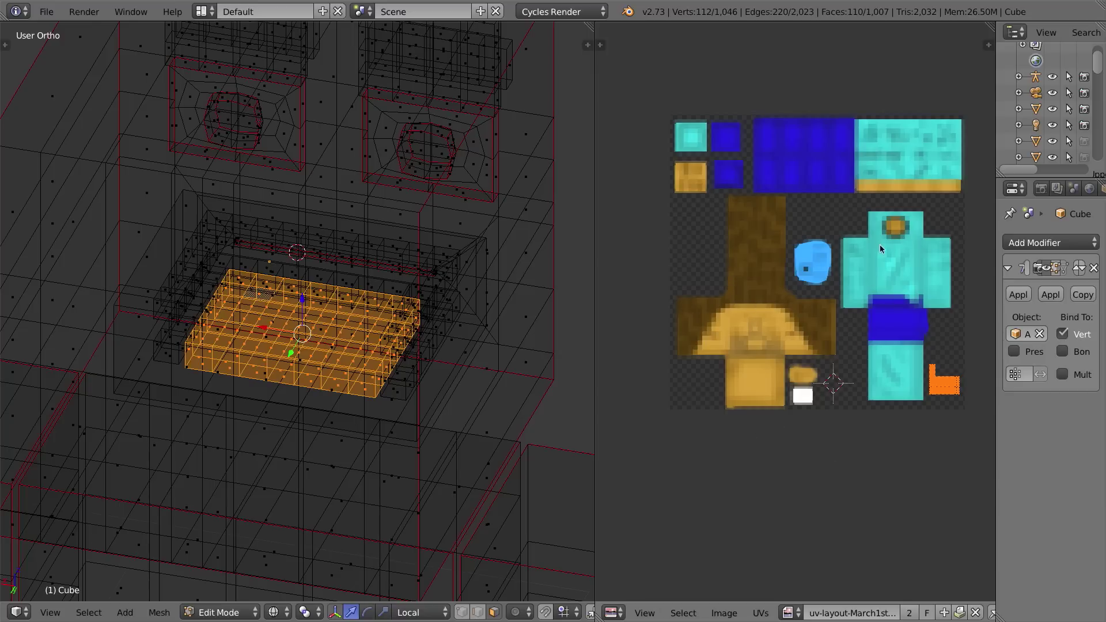
scroll(868, 613, "down", 8)
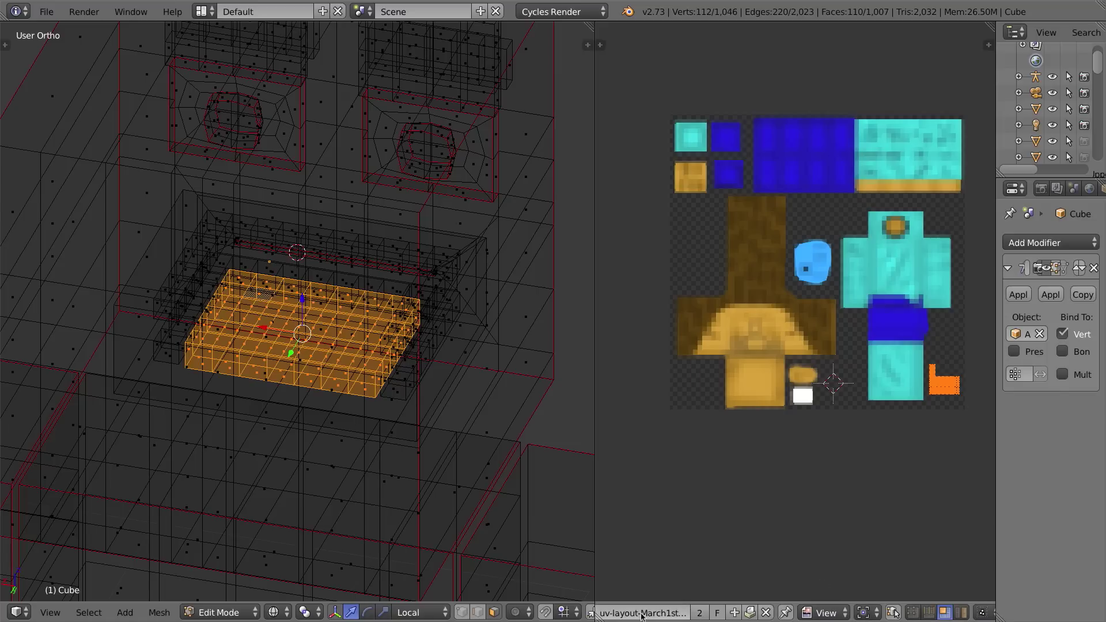
scroll(823, 613, "up", 5)
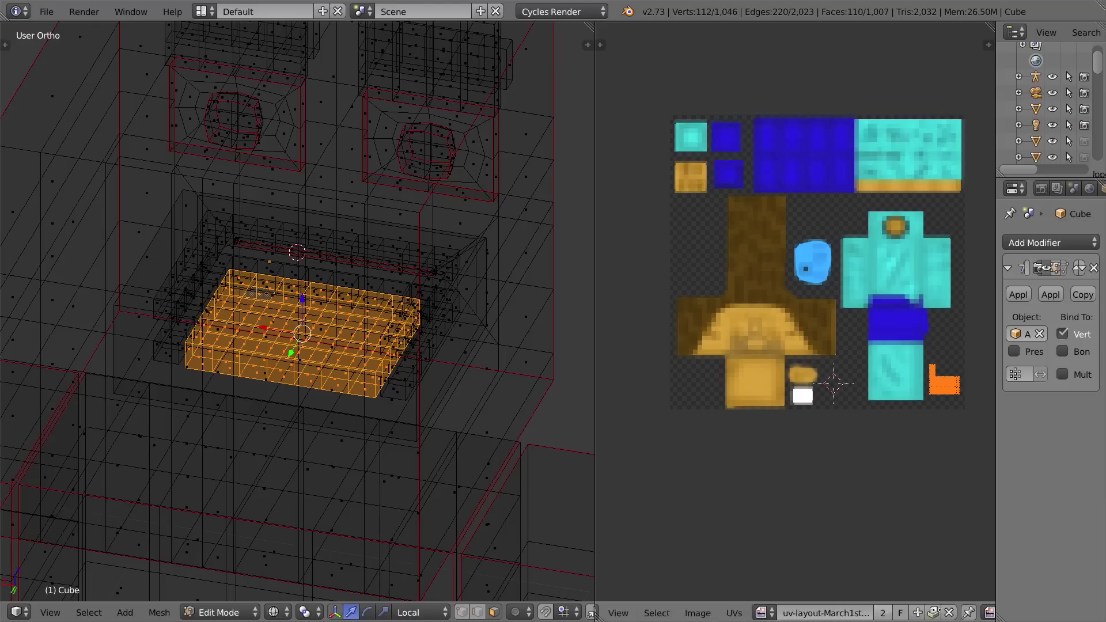
scroll(714, 611, "up", 3)
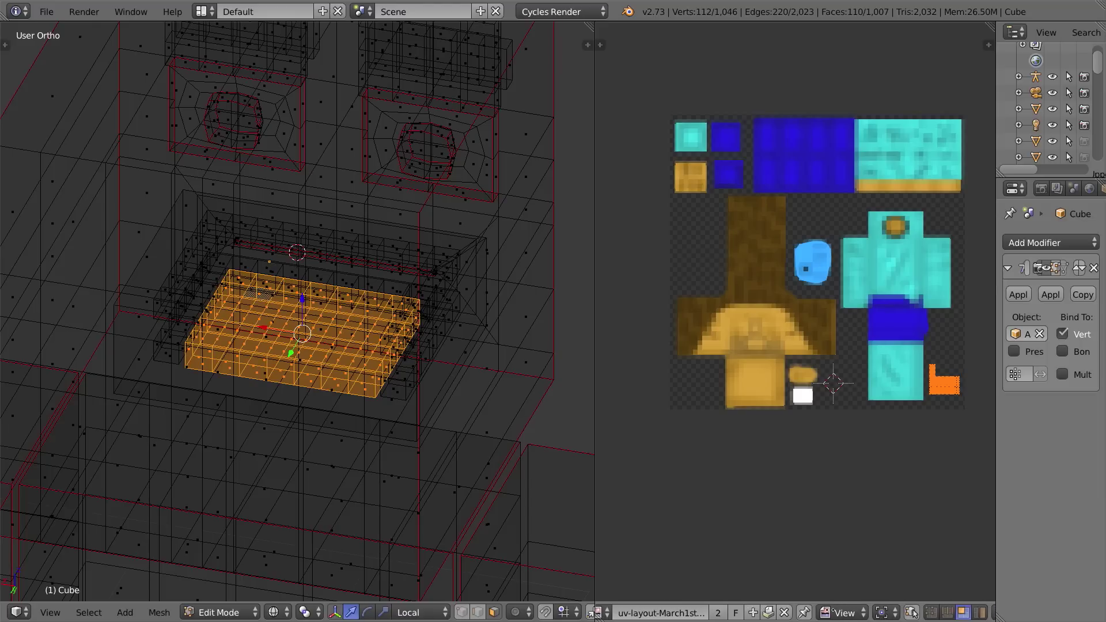
scroll(714, 610, "down", 15)
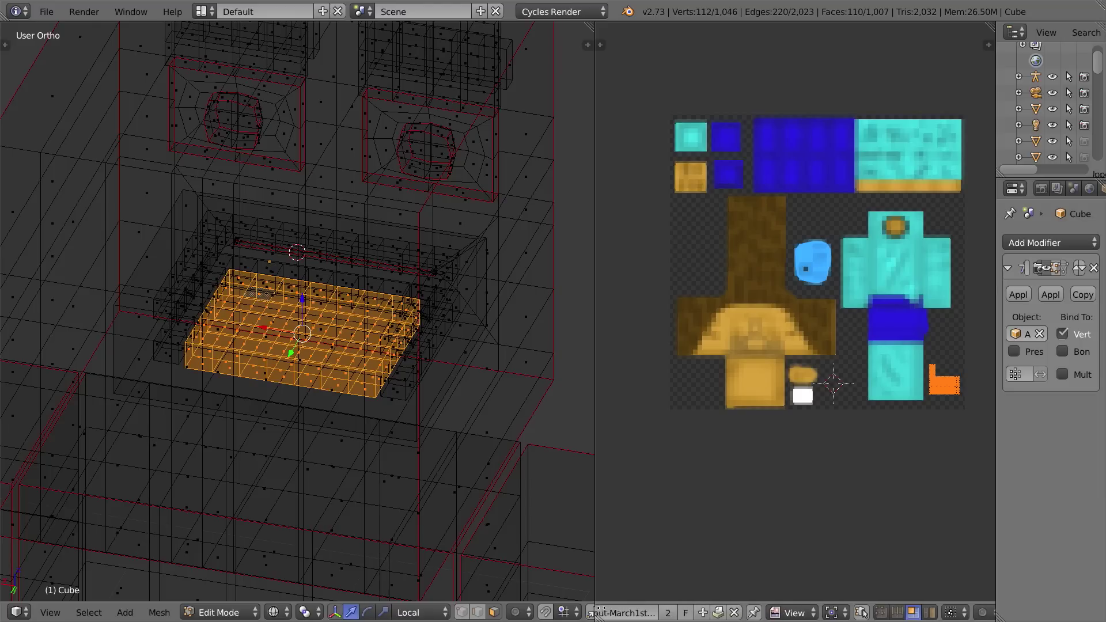
scroll(705, 613, "up", 5)
scroll(691, 613, "down", 6)
scroll(682, 614, "up", 2)
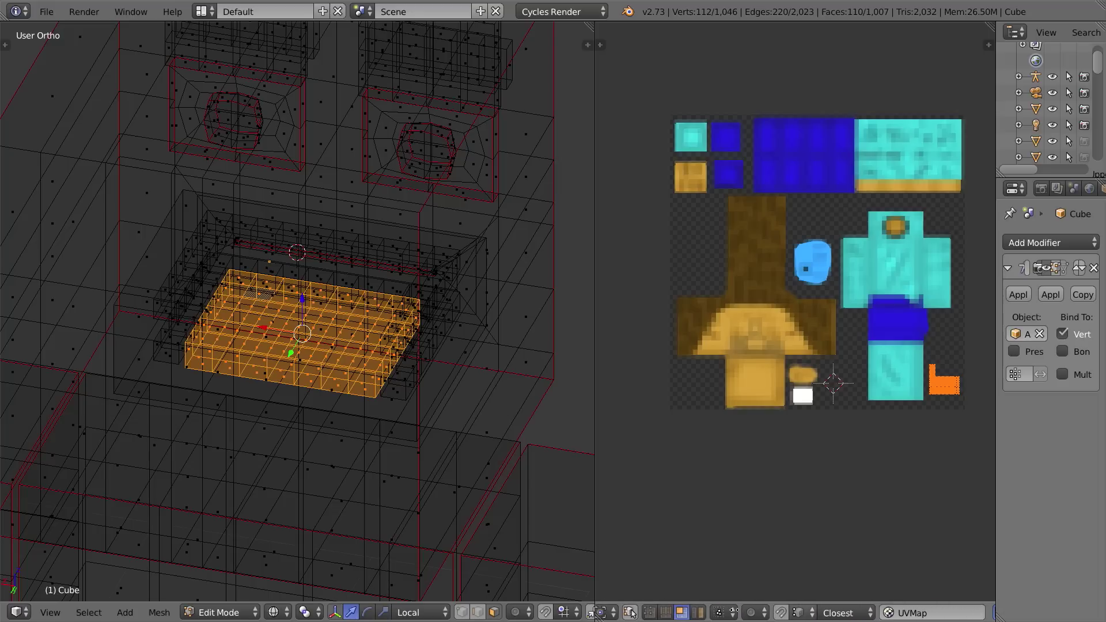
scroll(864, 612, "up", 2)
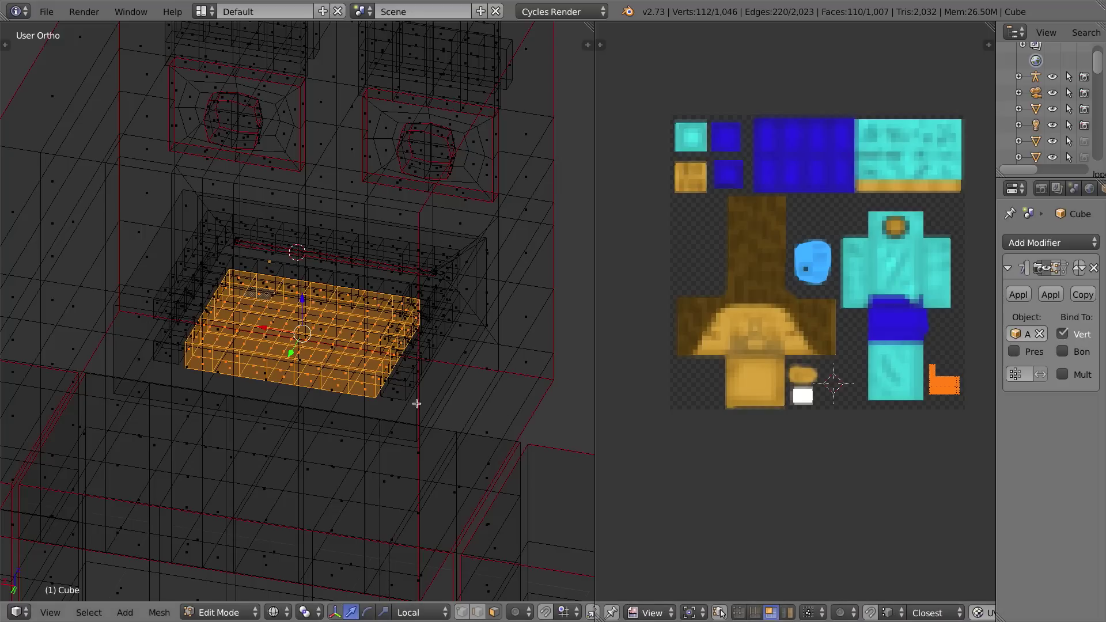
scroll(882, 611, "down", 12)
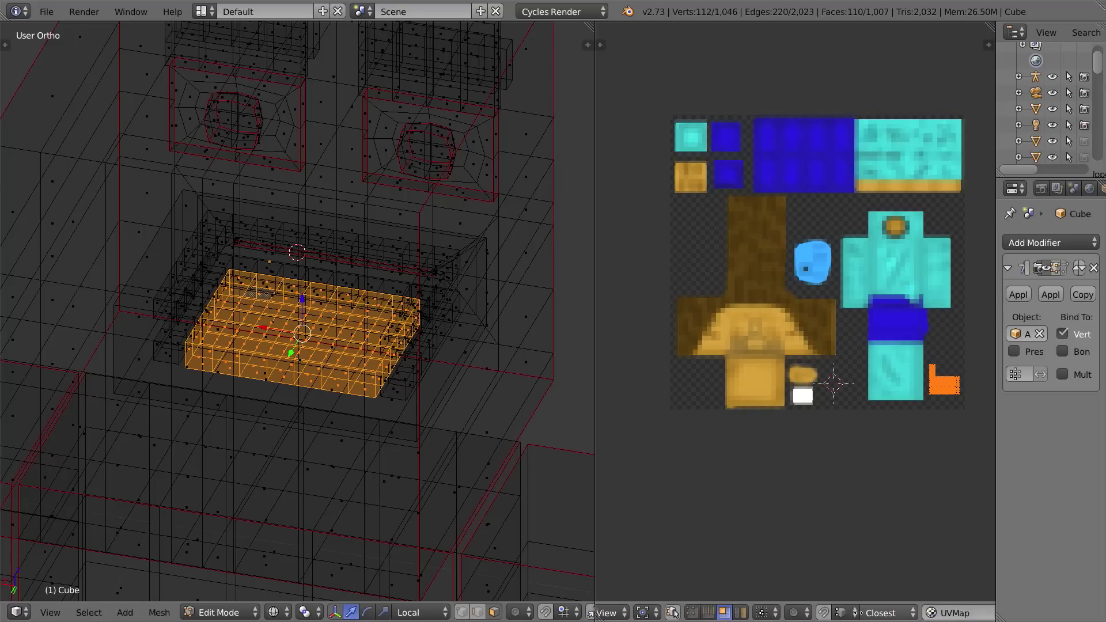
Switch the image editor showing uv-layout-March1st.png to Paint mode, widen it and show its brush settings.
scroll(746, 613, "up", 10)
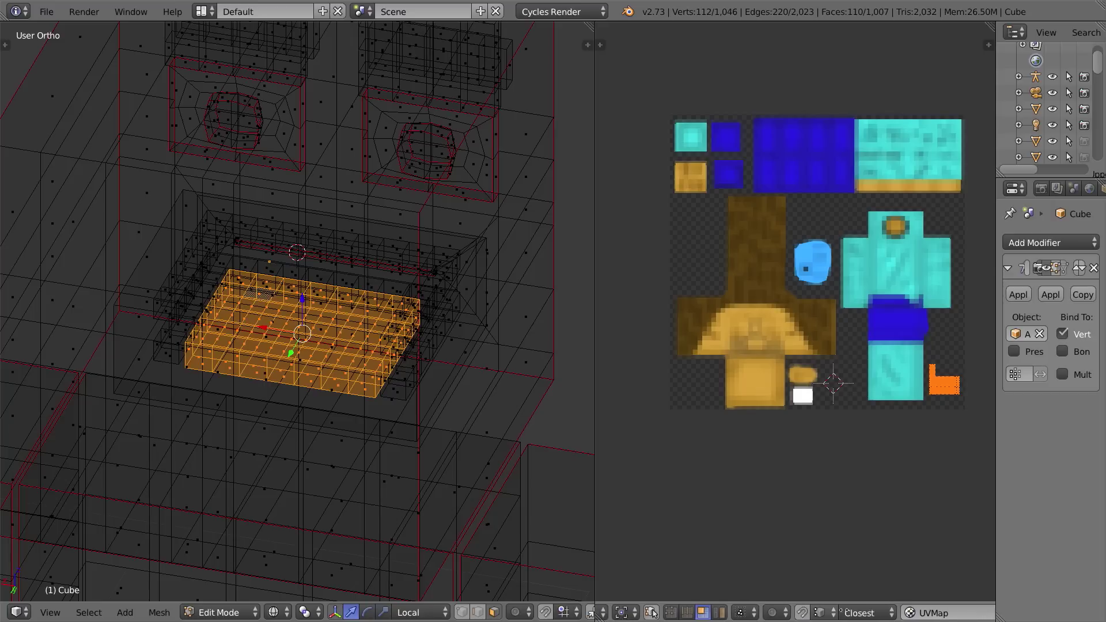
scroll(745, 613, "up", 6)
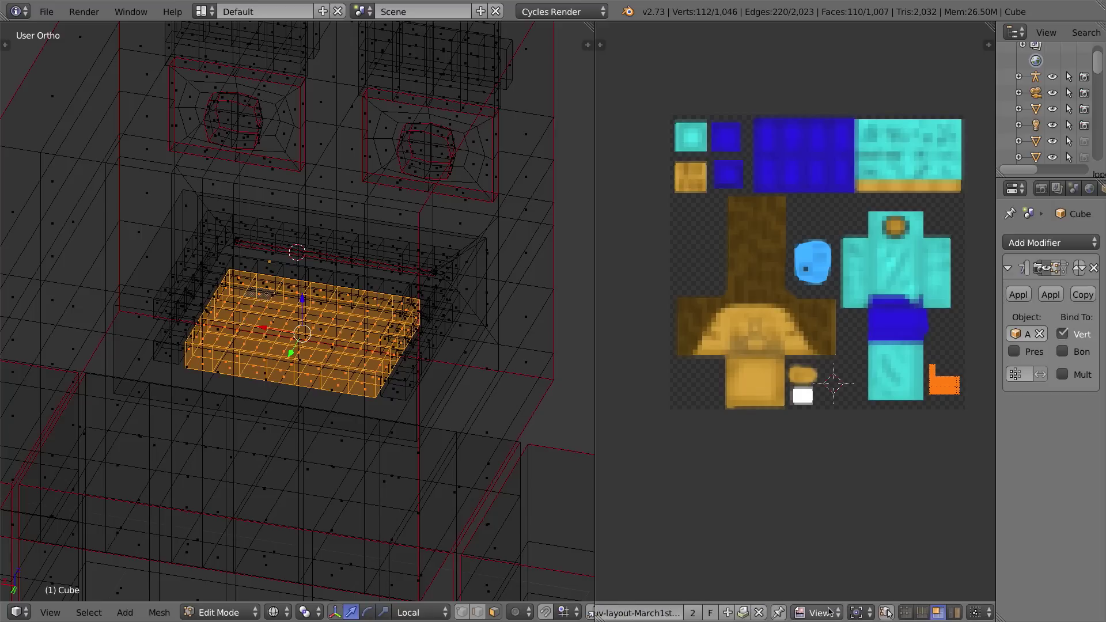
left_click(817, 613)
left_click(818, 614)
left_click(818, 614)
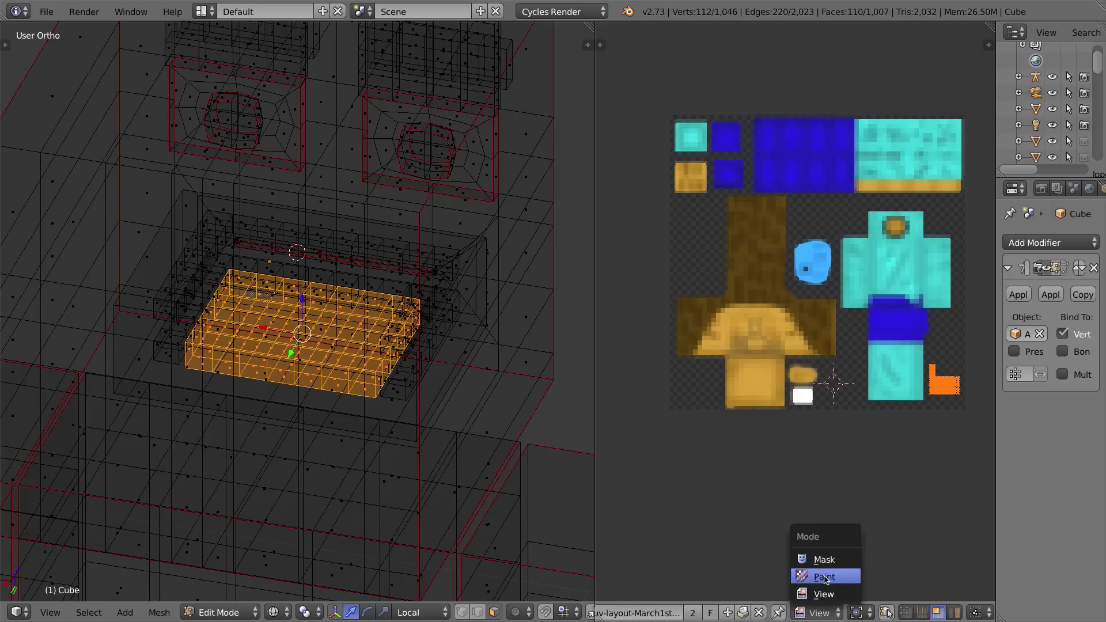
left_click(824, 576)
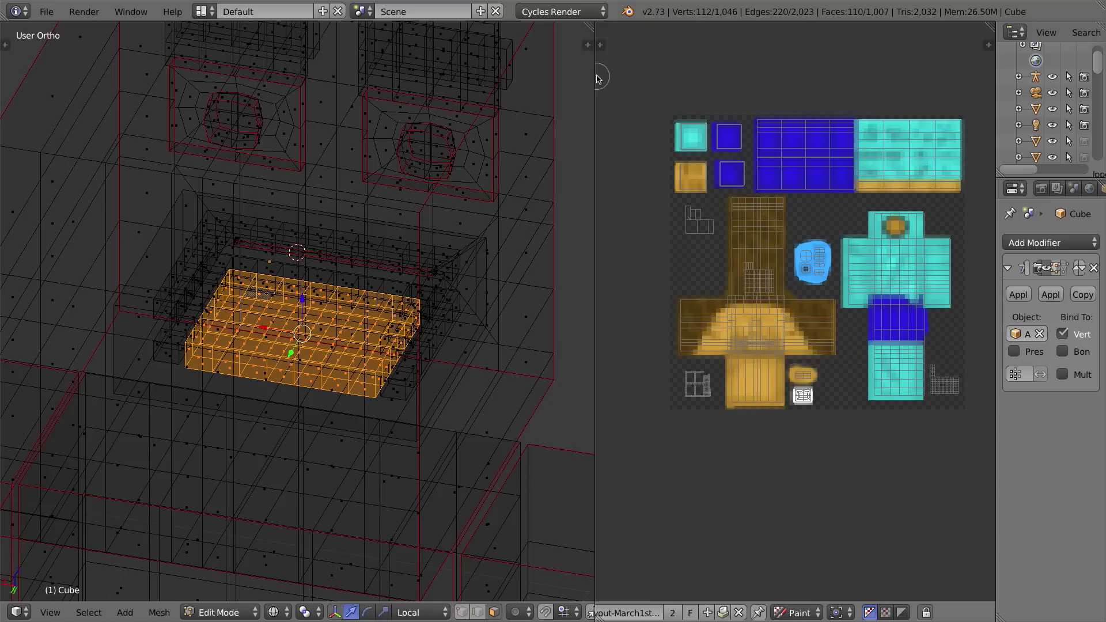
left_click_drag(594, 75, 425, 74)
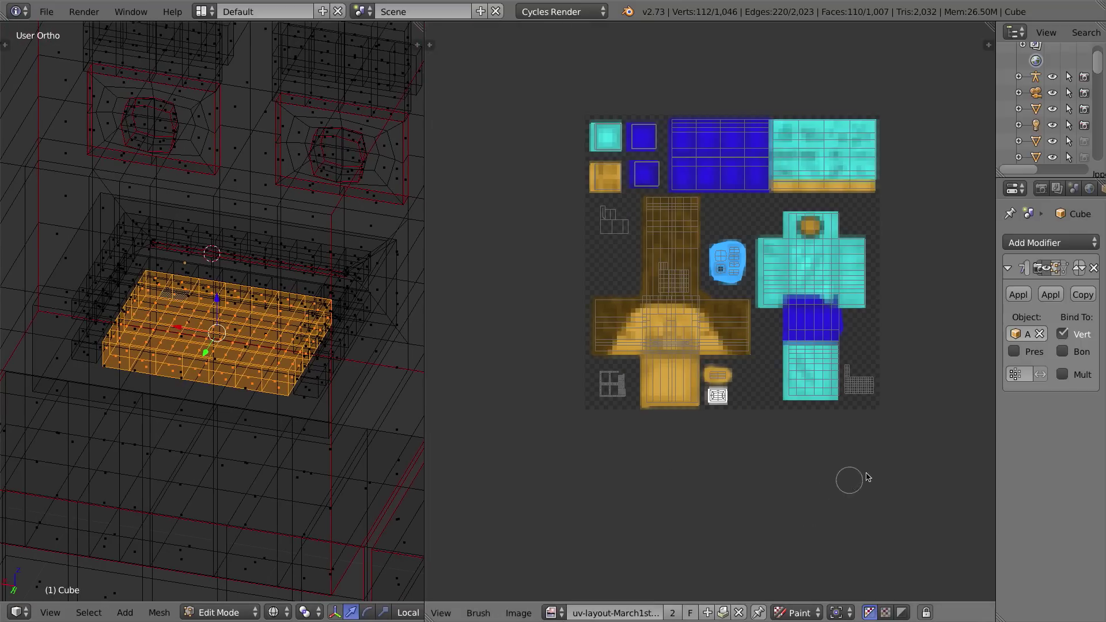
key("t")
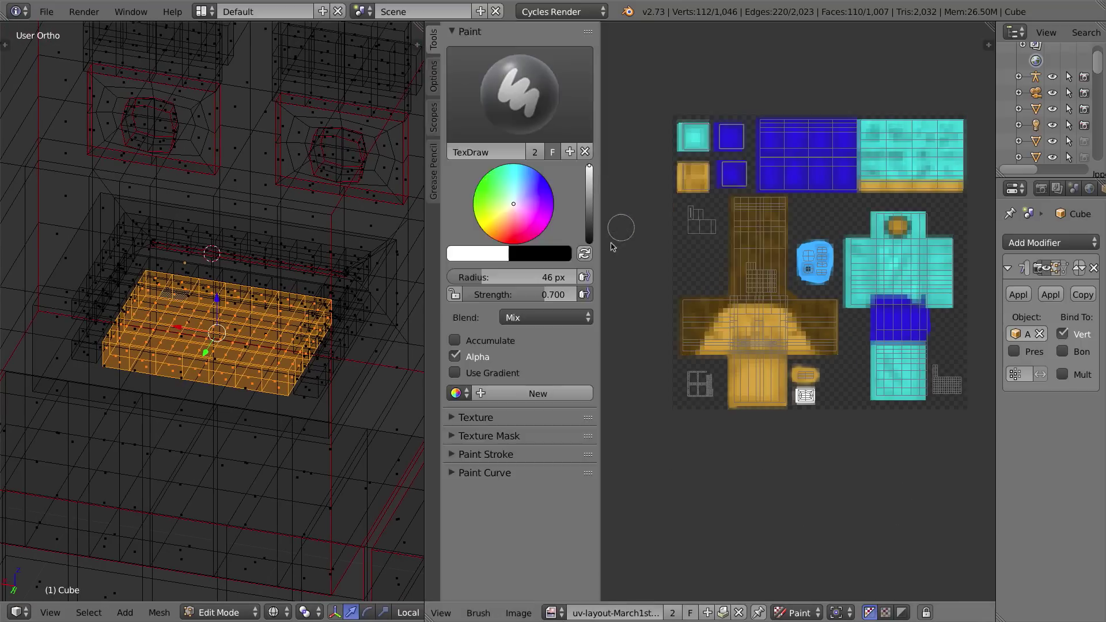
Outline the tongue UVs beside the cyan strip in bright red with a 7 px brush radius.
left_click(521, 92)
left_click_drag(504, 234, 509, 239)
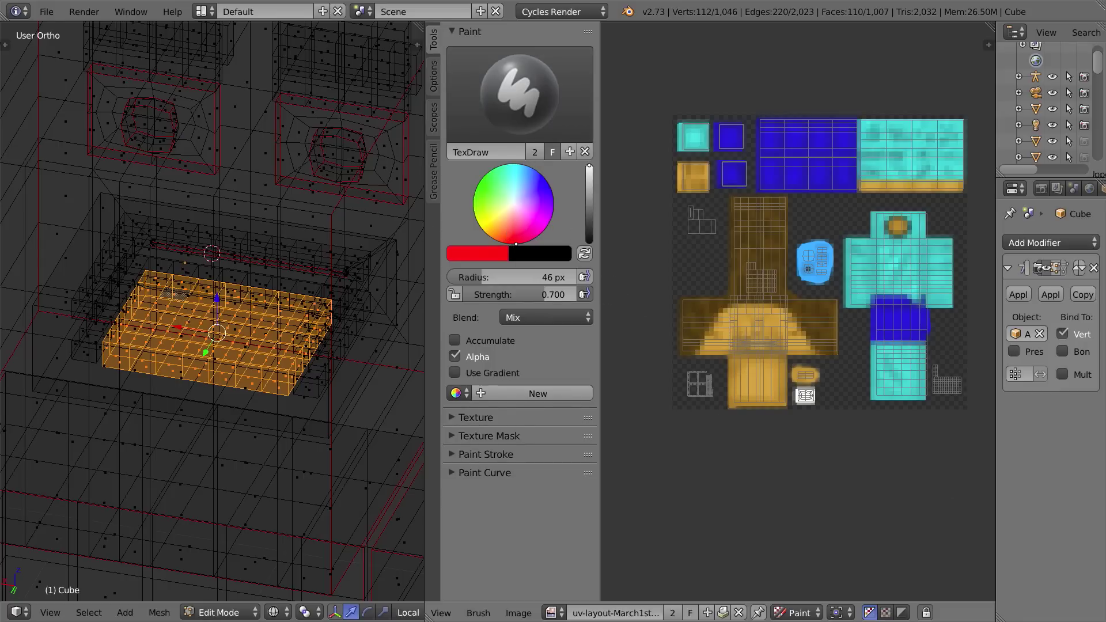
left_click_drag(547, 277, 533, 277)
scroll(859, 368, "up", 1)
scroll(859, 368, "up", 5)
middle_click_drag(925, 370, 629, 383)
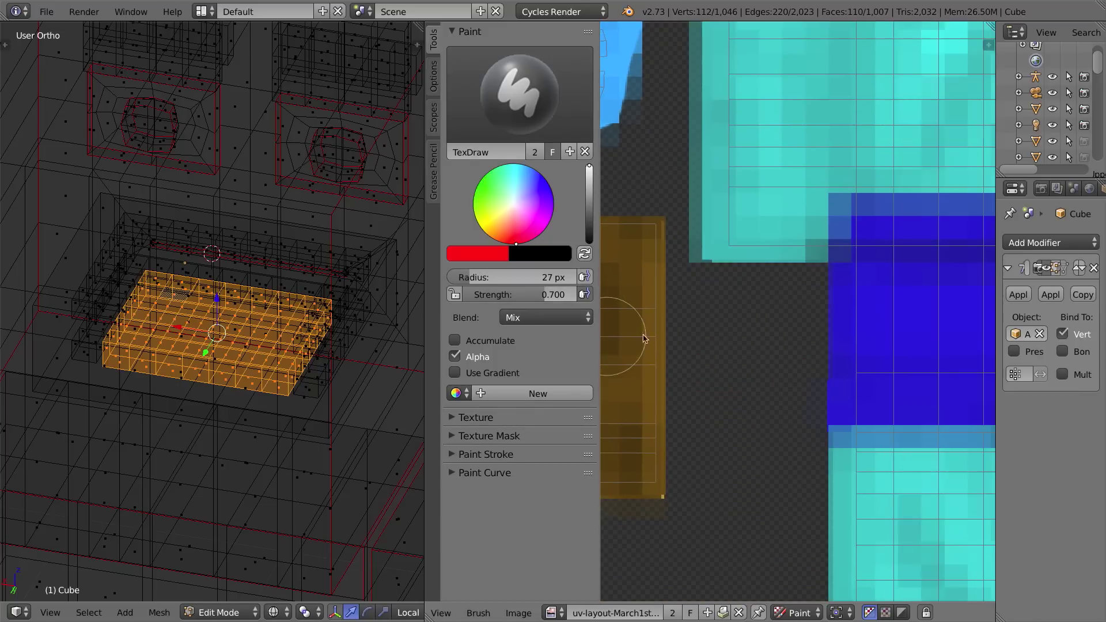
middle_click_drag(792, 376, 691, 319)
scroll(711, 323, "right", 5, "ctrl")
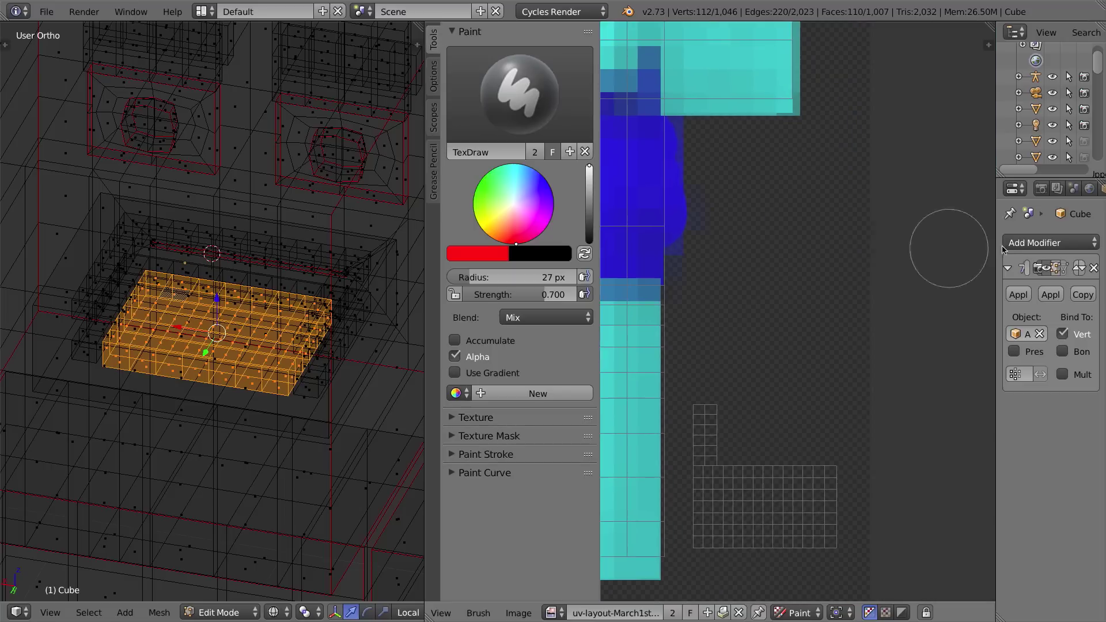
scroll(770, 289, "down", 5, "shift")
scroll(745, 254, "left", 2, "ctrl")
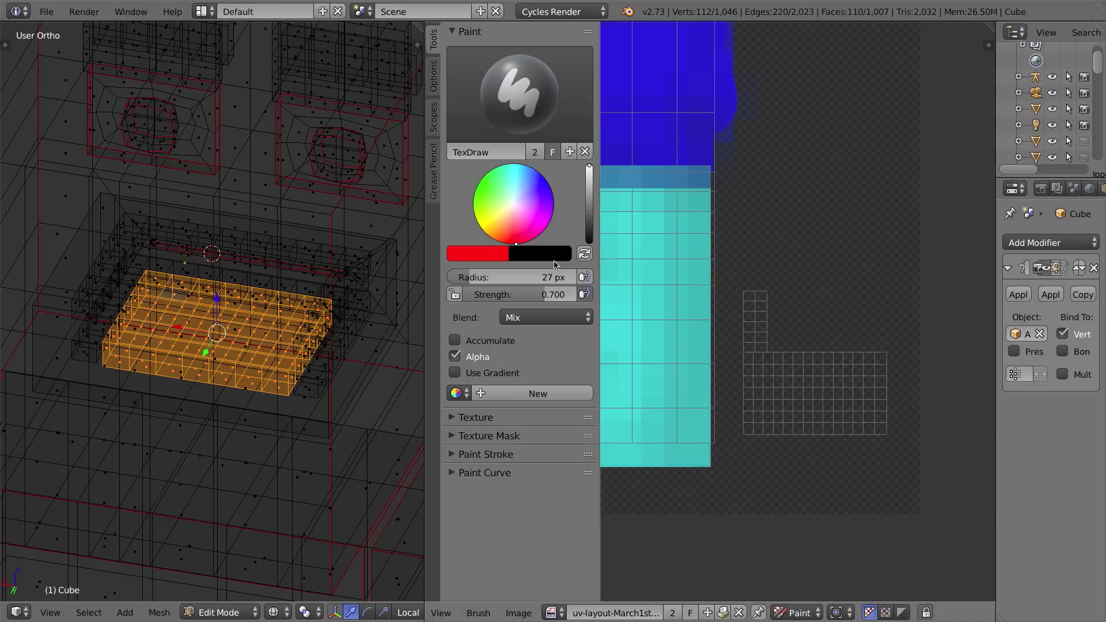
left_click(469, 278)
type("7")
key("Return")
mouse_move(743, 286)
left_mouse_down()
mouse_move(738, 429)
mouse_move(887, 438)
mouse_move(880, 352)
mouse_move(812, 349)
mouse_move(772, 314)
mouse_move(772, 291)
mouse_move(745, 299)
mouse_move(740, 432)
left_mouse_up()
Fill the tongue UV area with red using a 25 px brush, repainting it at strength 1.000 for solid coverage.
left_click(513, 277)
type("25")
key("Return")
mouse_move(764, 346)
left_mouse_down()
mouse_move(752, 423)
mouse_move(872, 423)
mouse_move(873, 339)
mouse_move(794, 345)
mouse_move(754, 367)
mouse_move(844, 378)
mouse_move(836, 352)
mouse_move(813, 389)
mouse_move(772, 339)
left_mouse_up()
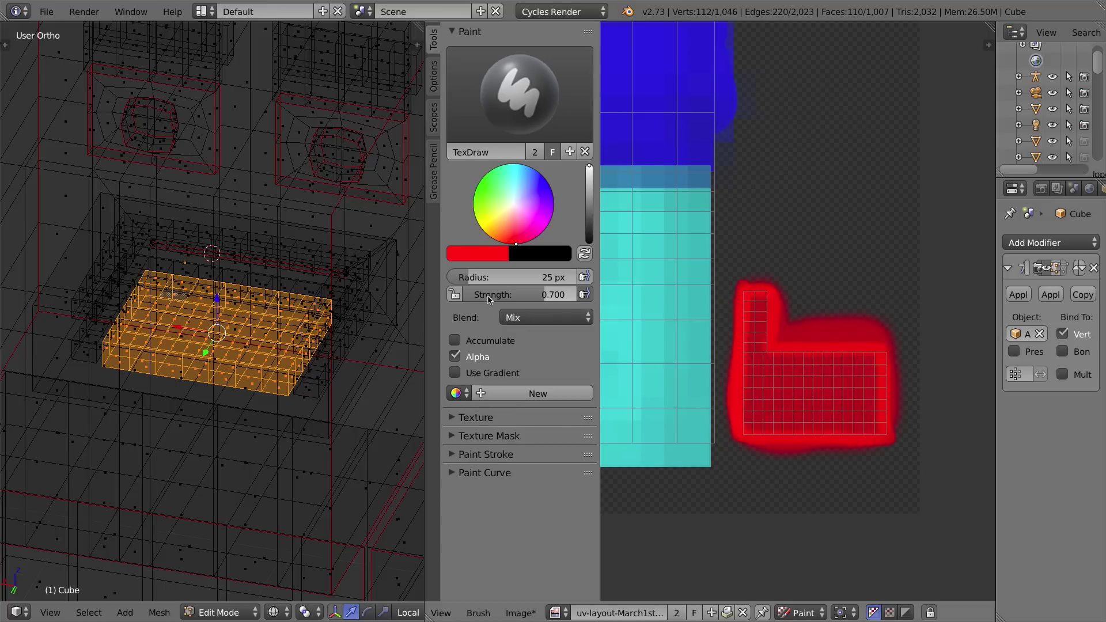
left_click_drag(537, 296, 576, 296)
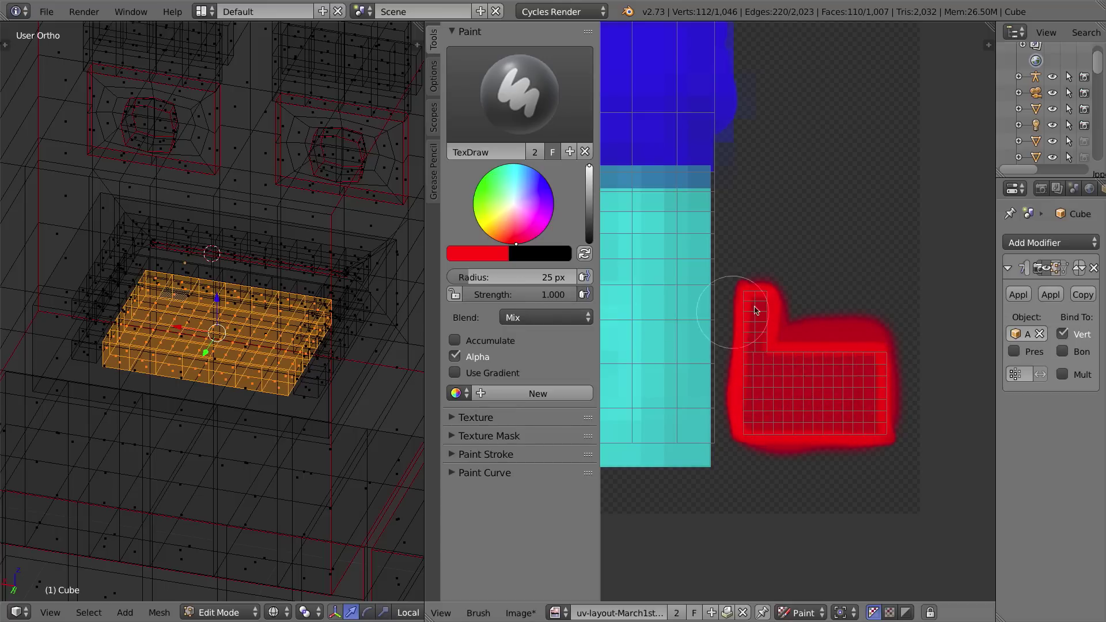
mouse_move(766, 305)
left_mouse_down()
mouse_move(760, 428)
mouse_move(904, 429)
mouse_move(867, 350)
mouse_move(800, 354)
mouse_move(802, 396)
mouse_move(796, 364)
mouse_move(830, 340)
mouse_move(785, 316)
left_mouse_up()
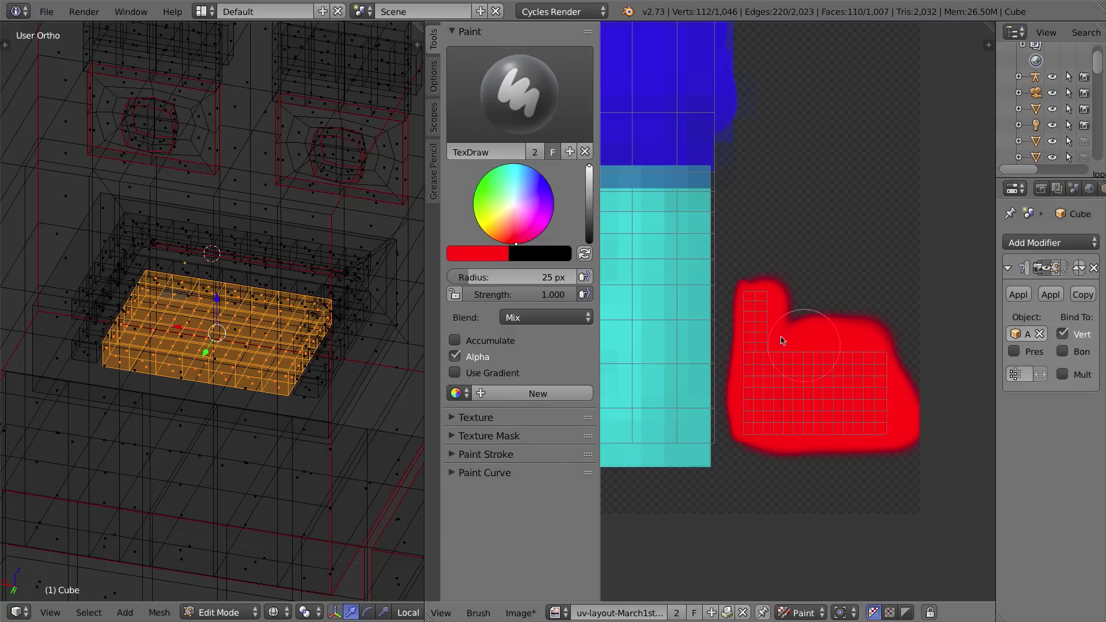
key("space")
key("Escape")
Set the brush colour to pure white by entering 1 for green and blue, ready for the teeth UVs.
scroll(748, 223, "down", 5)
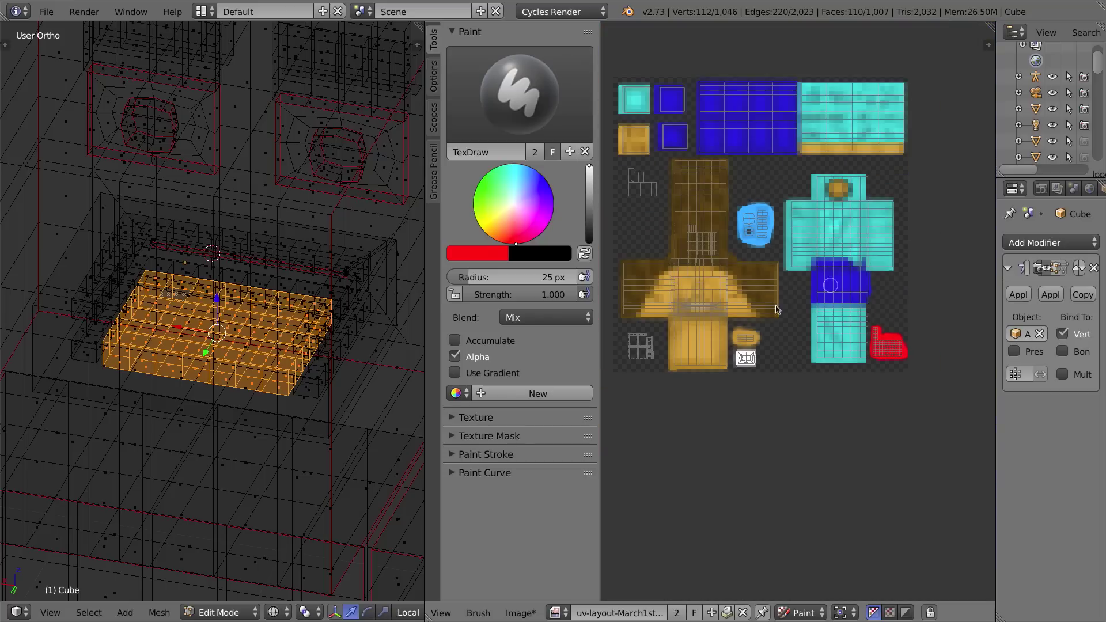
scroll(831, 288, "up", 2)
scroll(727, 271, "up", 3)
middle_click_drag(728, 271, 908, 306)
scroll(824, 292, "down", 2)
scroll(824, 292, "up", 5)
middle_click_drag(857, 276, 740, 266)
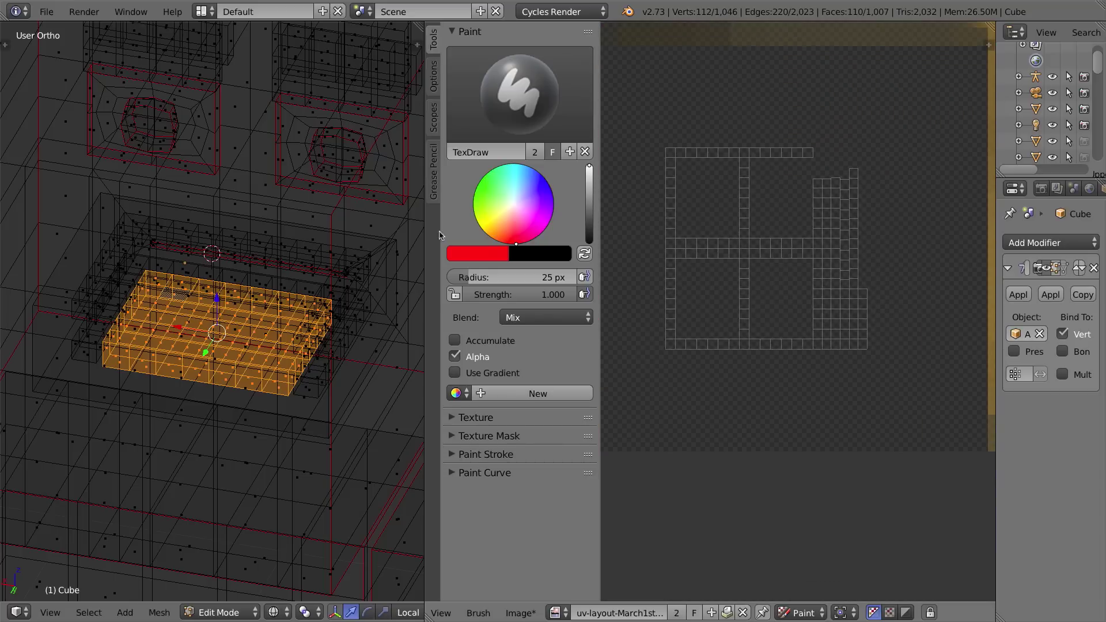
left_click(493, 253)
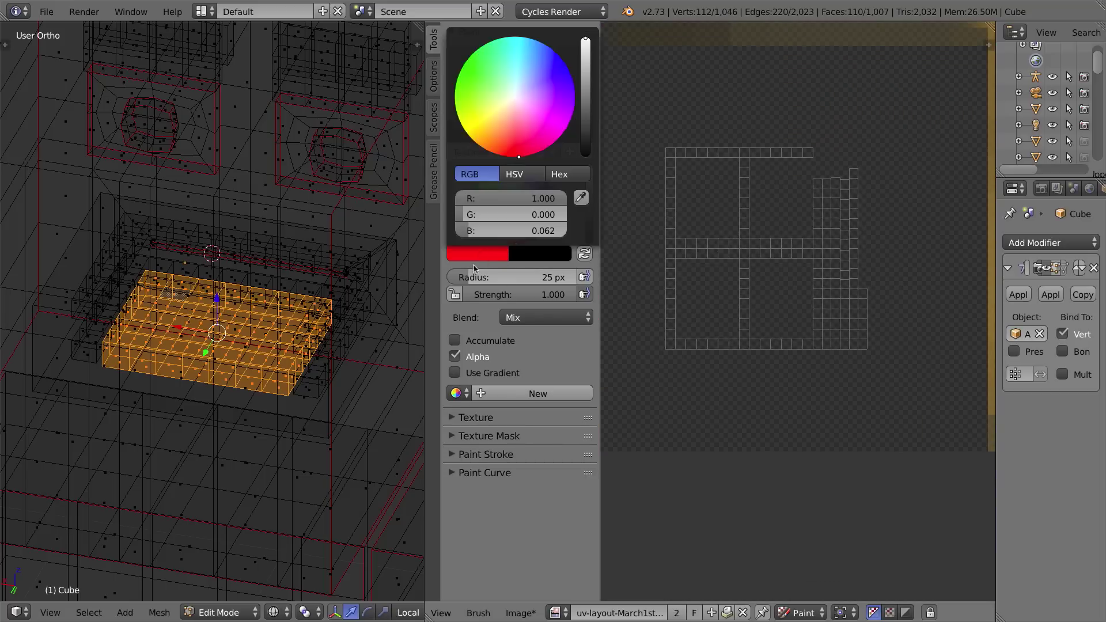
left_click(514, 215)
type("1")
key("Return")
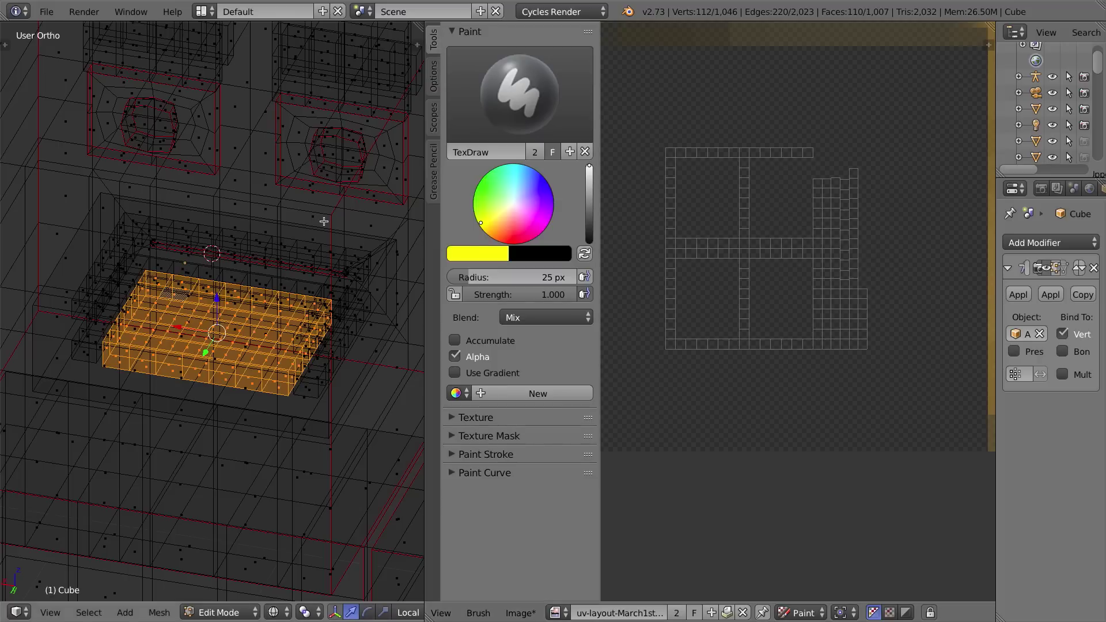
left_click(474, 257)
left_click(473, 231)
type("1")
key("Return")
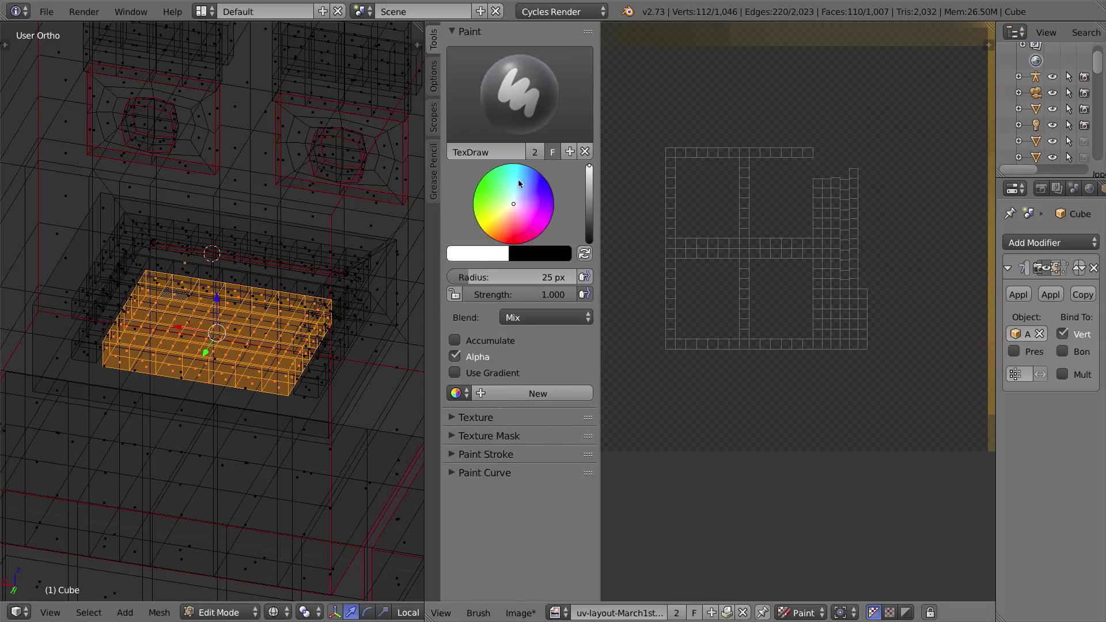
left_click(482, 260)
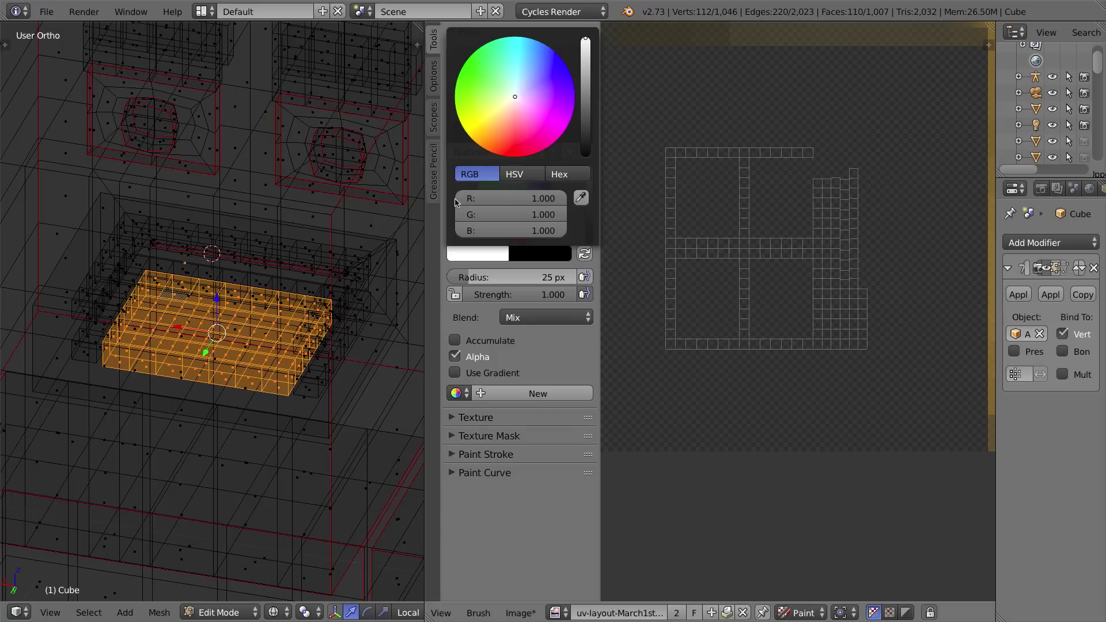
left_click(478, 257)
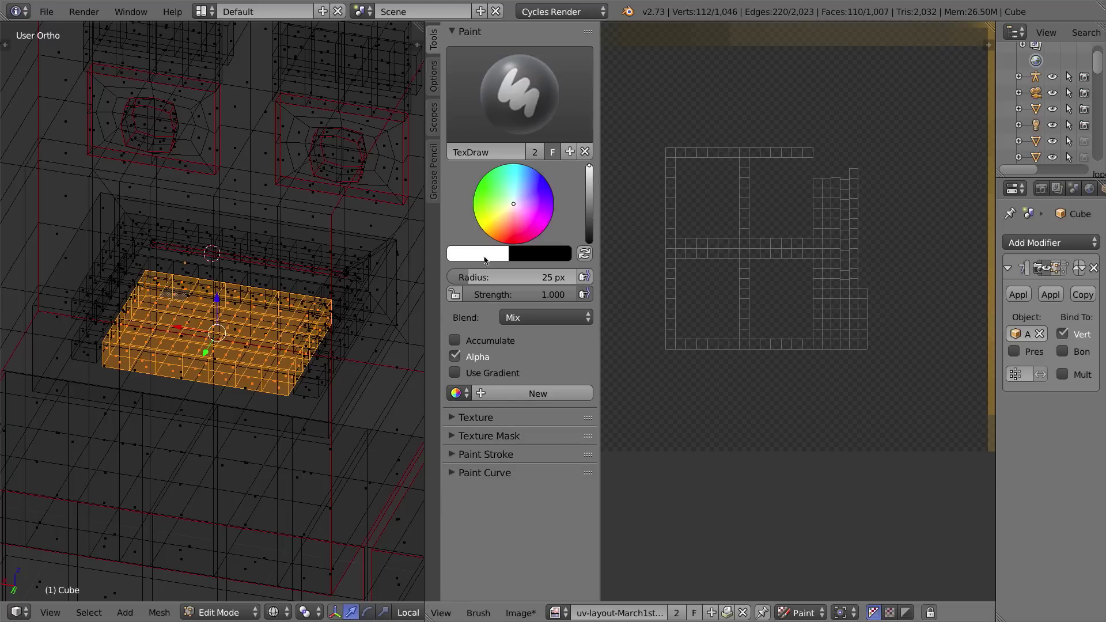
Paint the teeth UVs white, outlining them with a 6 px brush and filling the inside with a 29 px brush.
left_click_drag(462, 279, 441, 278)
mouse_move(667, 153)
left_mouse_down()
mouse_move(671, 351)
mouse_move(873, 347)
mouse_move(862, 174)
mouse_move(813, 167)
mouse_move(808, 150)
mouse_move(680, 146)
mouse_move(653, 328)
left_mouse_up()
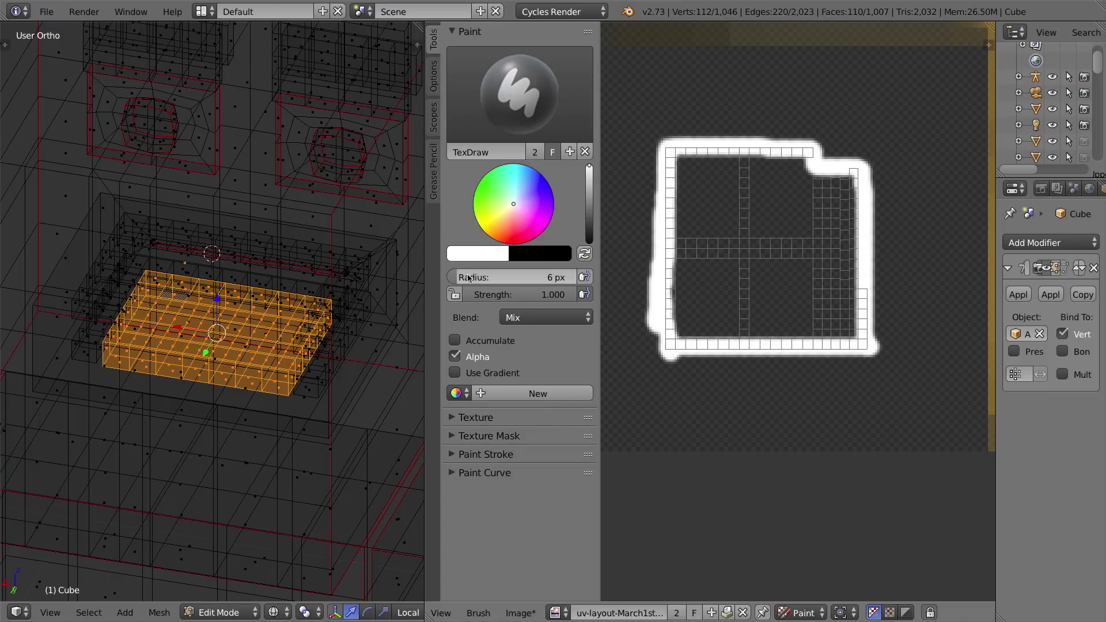
left_click_drag(499, 278, 506, 277)
mouse_move(697, 174)
left_mouse_down()
mouse_move(688, 315)
mouse_move(789, 323)
mouse_move(842, 197)
mouse_move(723, 165)
mouse_move(829, 241)
mouse_move(781, 244)
left_mouse_up()
Paint the mouth cavity UVs below the small tan block dark red with the 29 px brush.
scroll(723, 256, "down", 5)
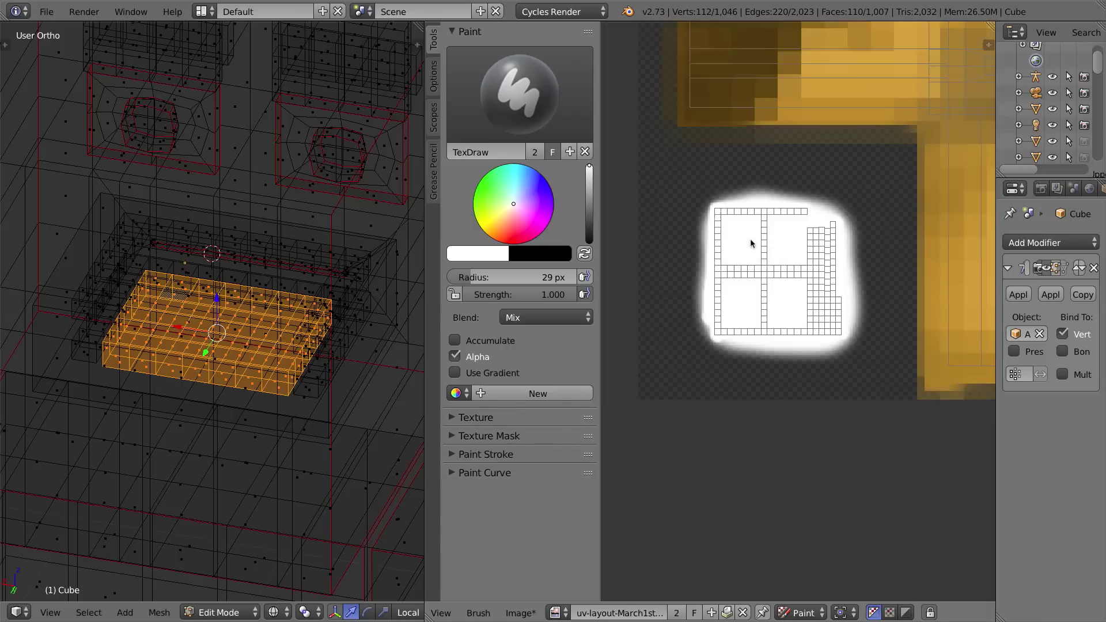
middle_click_drag(805, 148, 758, 229)
scroll(698, 248, "up", 5)
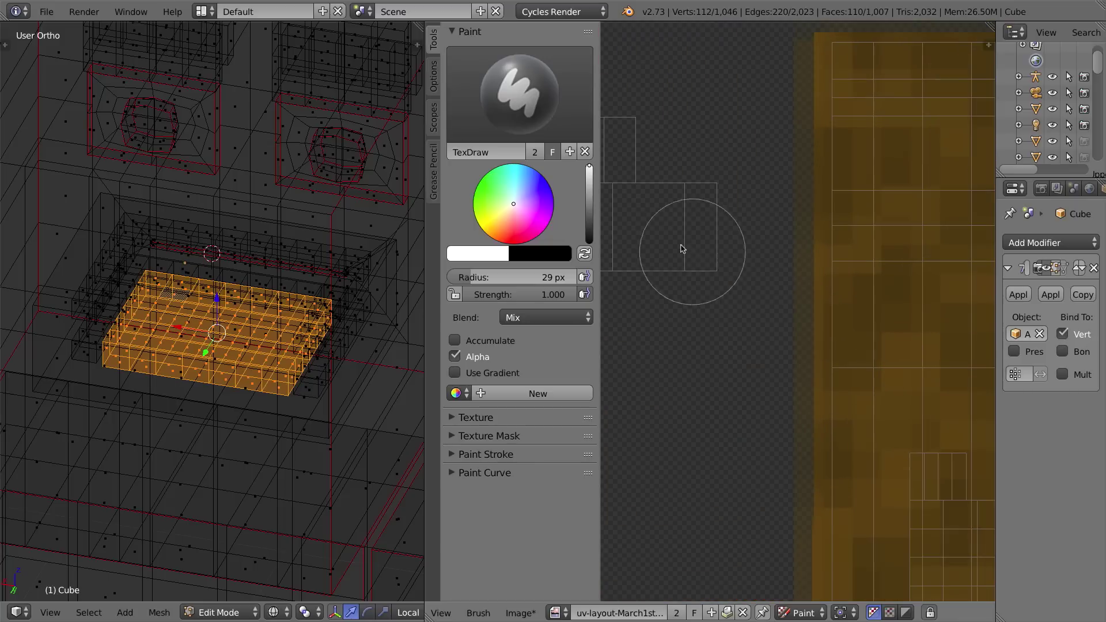
middle_click_drag(811, 275, 809, 284)
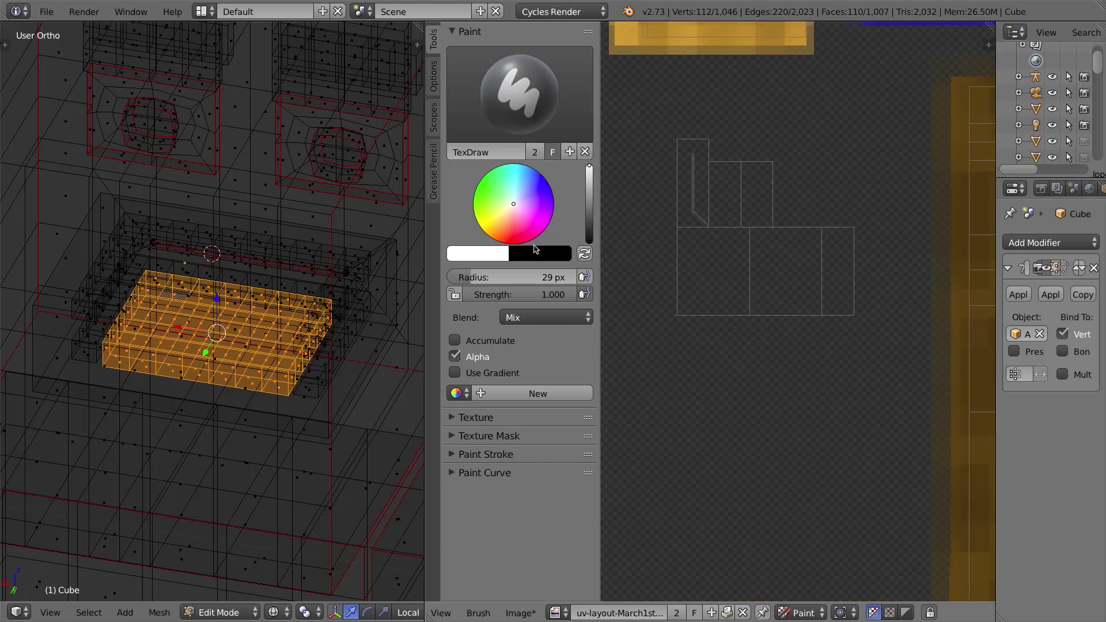
left_click_drag(509, 225, 514, 243)
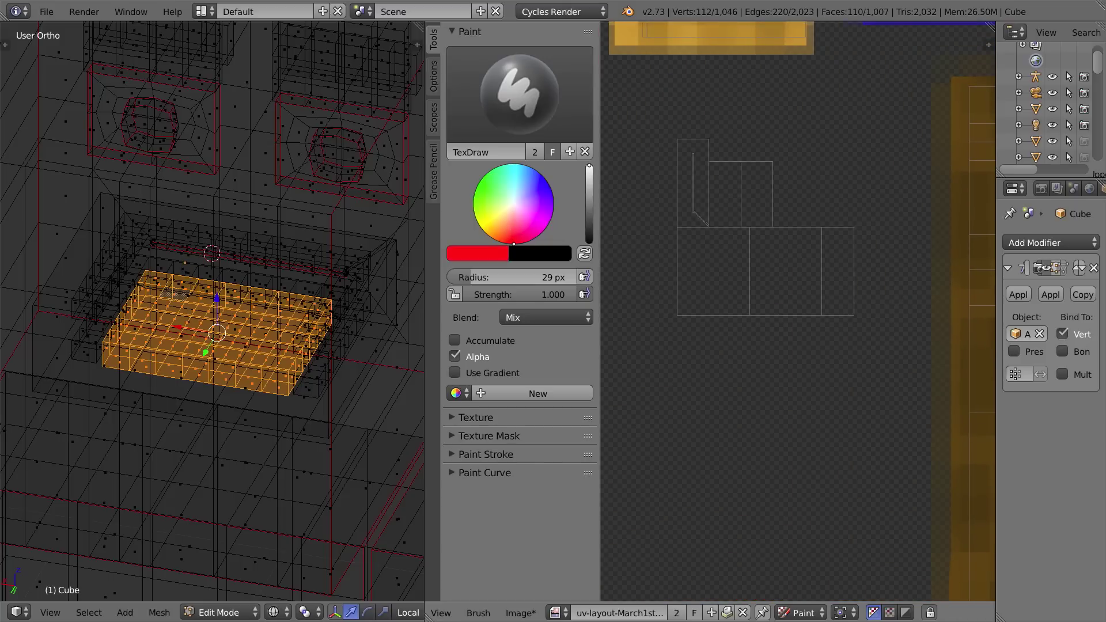
left_click_drag(590, 167, 589, 209)
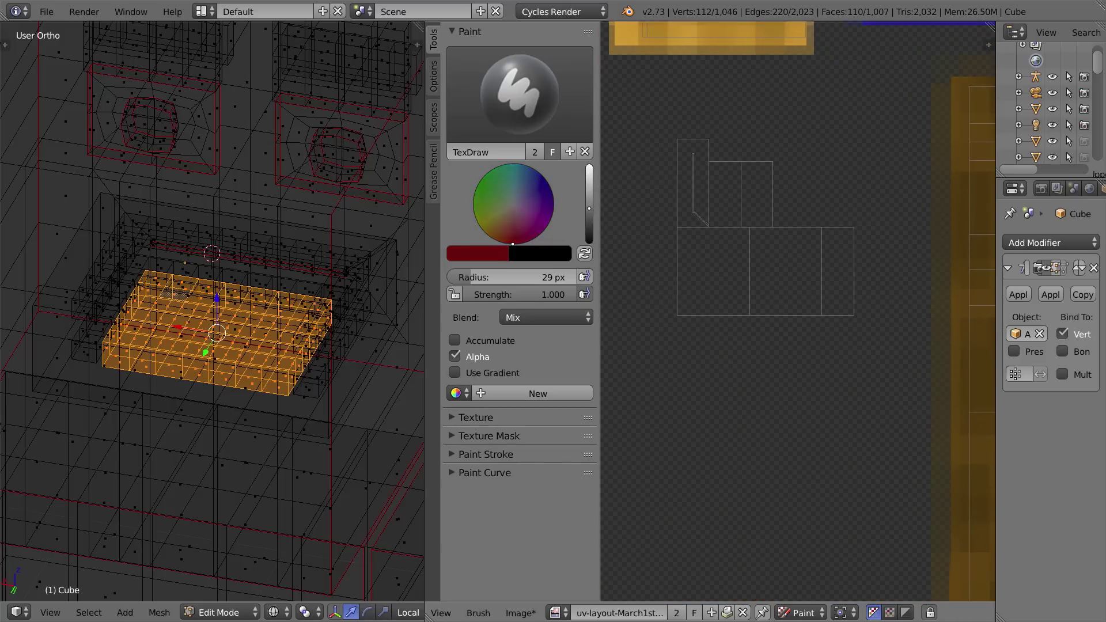
mouse_move(722, 157)
left_mouse_down()
mouse_move(678, 148)
mouse_move(679, 318)
mouse_move(853, 324)
mouse_move(853, 217)
mouse_move(761, 223)
mouse_move(773, 171)
mouse_move(712, 161)
mouse_move(714, 272)
mouse_move(729, 208)
mouse_move(742, 273)
left_mouse_up()
Save the painted texture over uv-layout-March1st.png in the Minecraft-Blender folder.
scroll(749, 251, "down", 7)
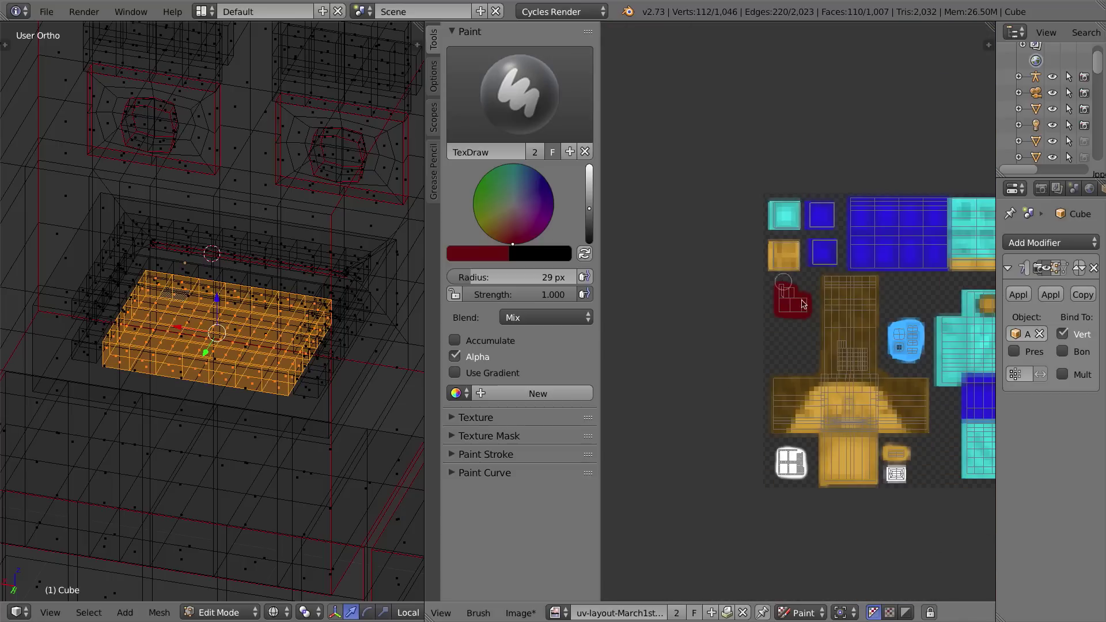
middle_click_drag(878, 348, 769, 259)
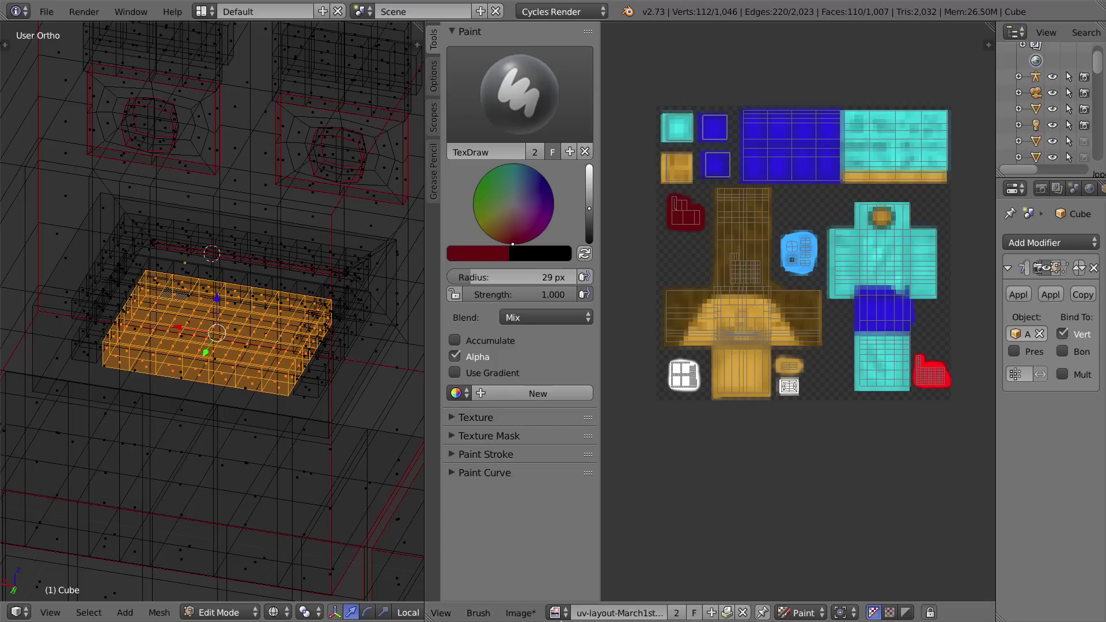
left_click(520, 613)
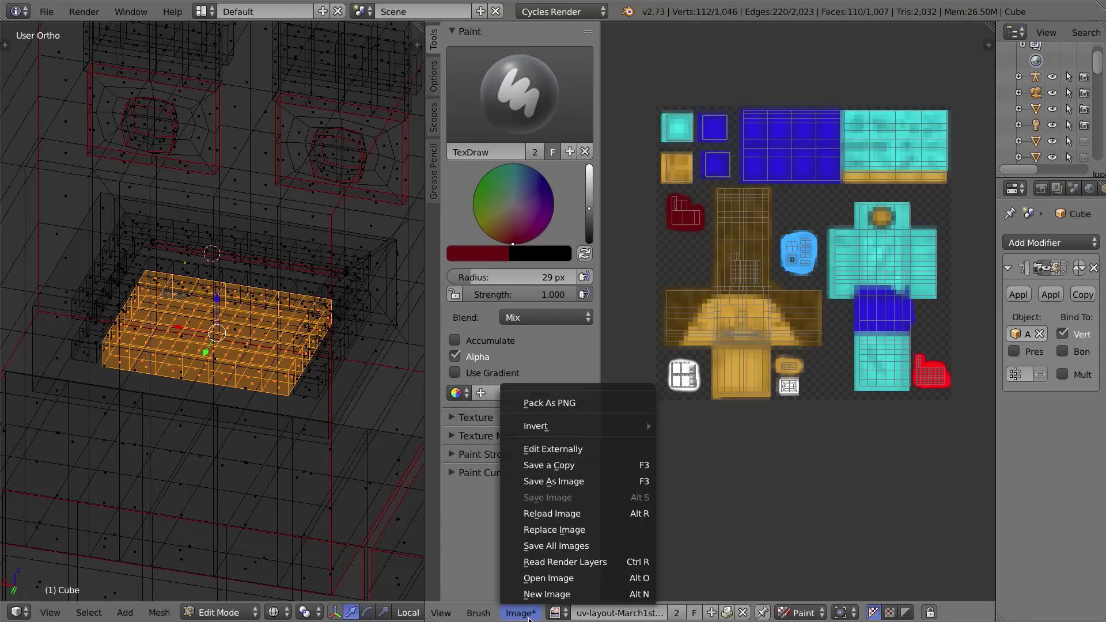
left_click(558, 482)
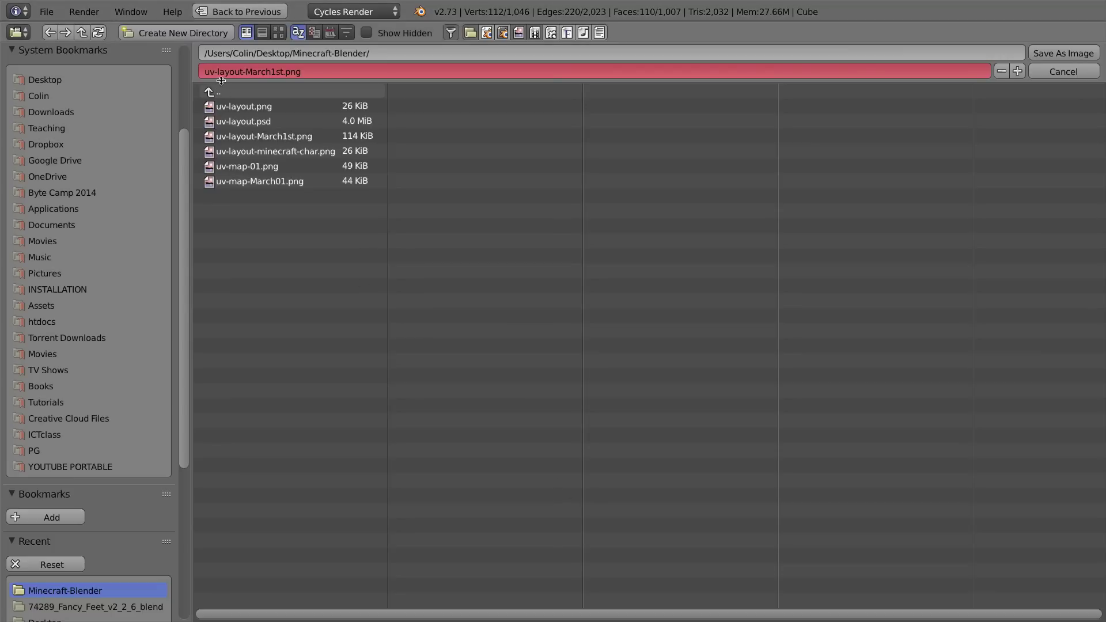
left_click(1063, 53)
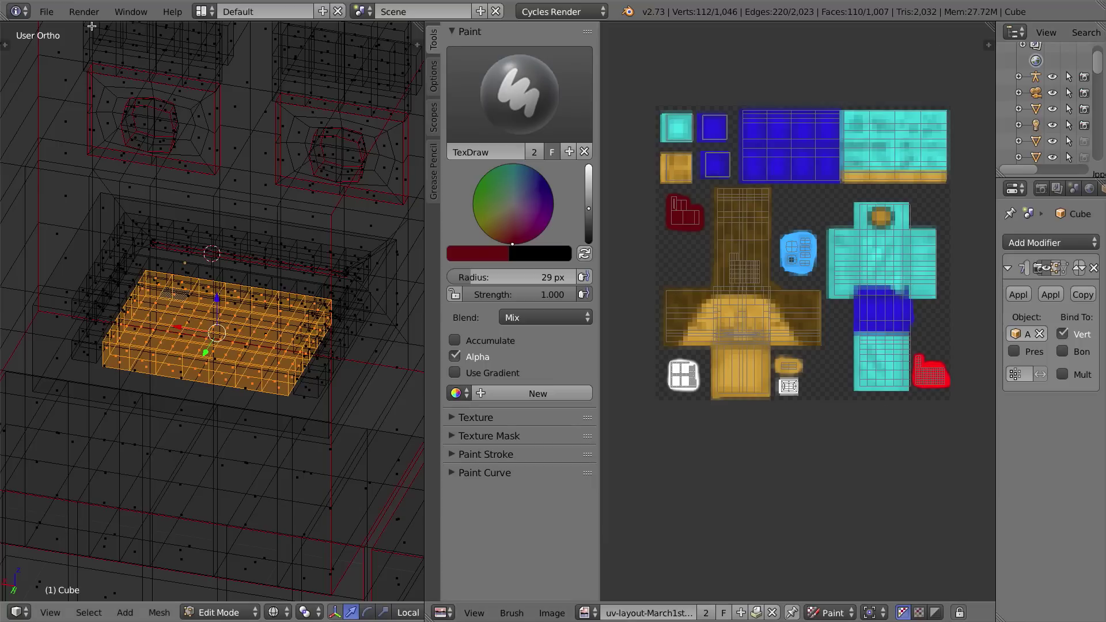
left_click(46, 12)
mouse_move(141, 329)
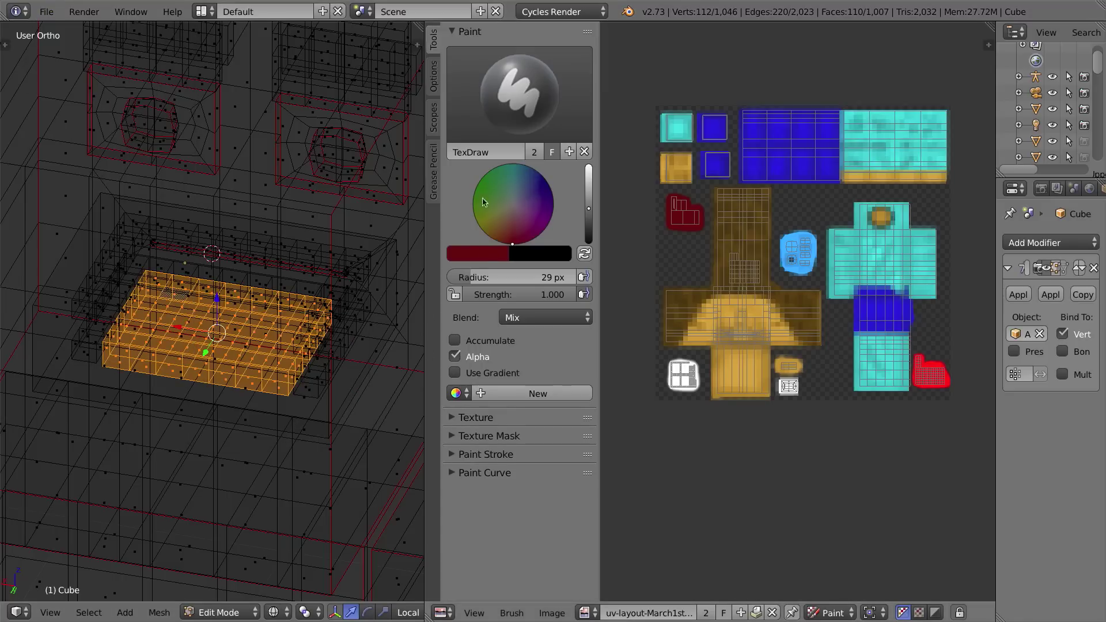
Widen the 3D view across the image editor and switch its viewport shading to Material.
left_click_drag(427, 178, 981, 204)
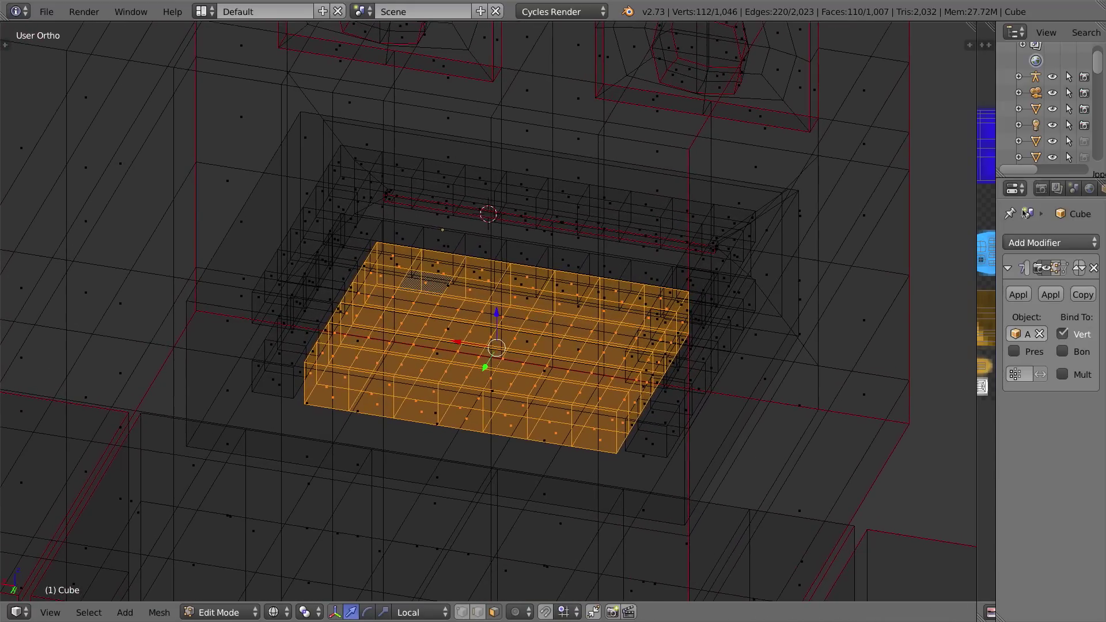
left_click(278, 611)
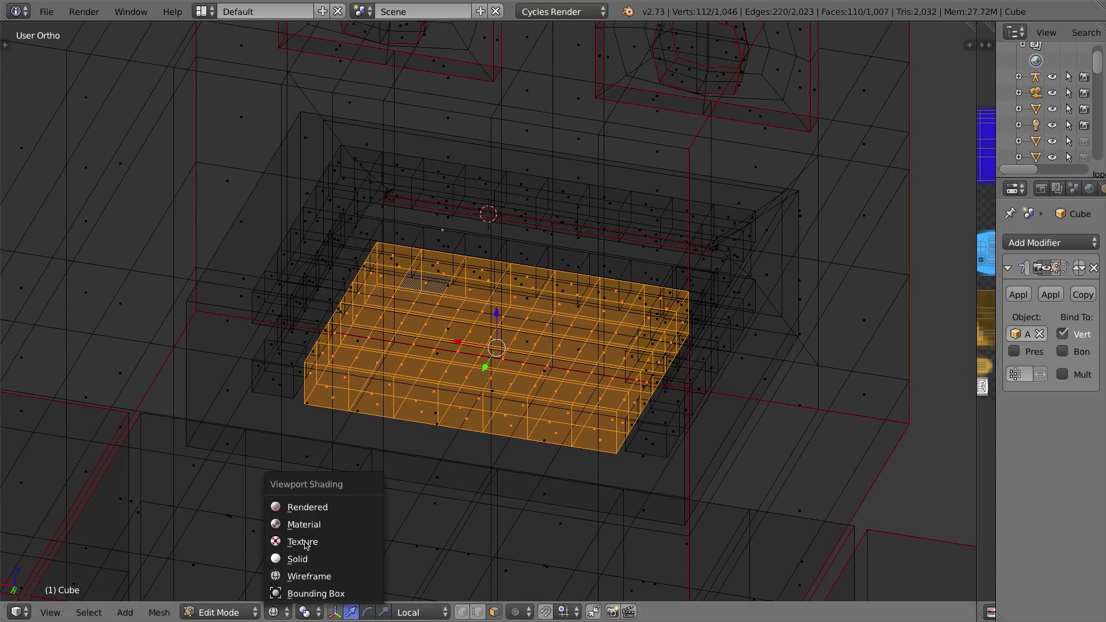
left_click(310, 524)
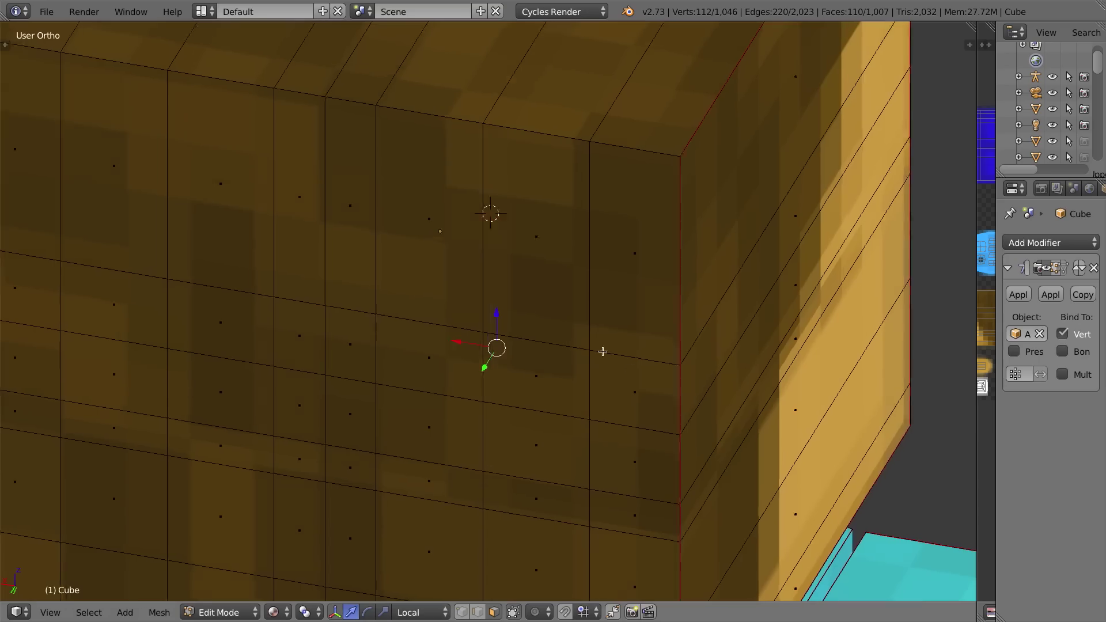
Inspect the textured head from the front and bring the image editor back beside the 3D view.
middle_click_drag(602, 351, 728, 324)
scroll(452, 318, "up", 2)
middle_click_drag(451, 318, 379, 212)
scroll(454, 109, "down", 2)
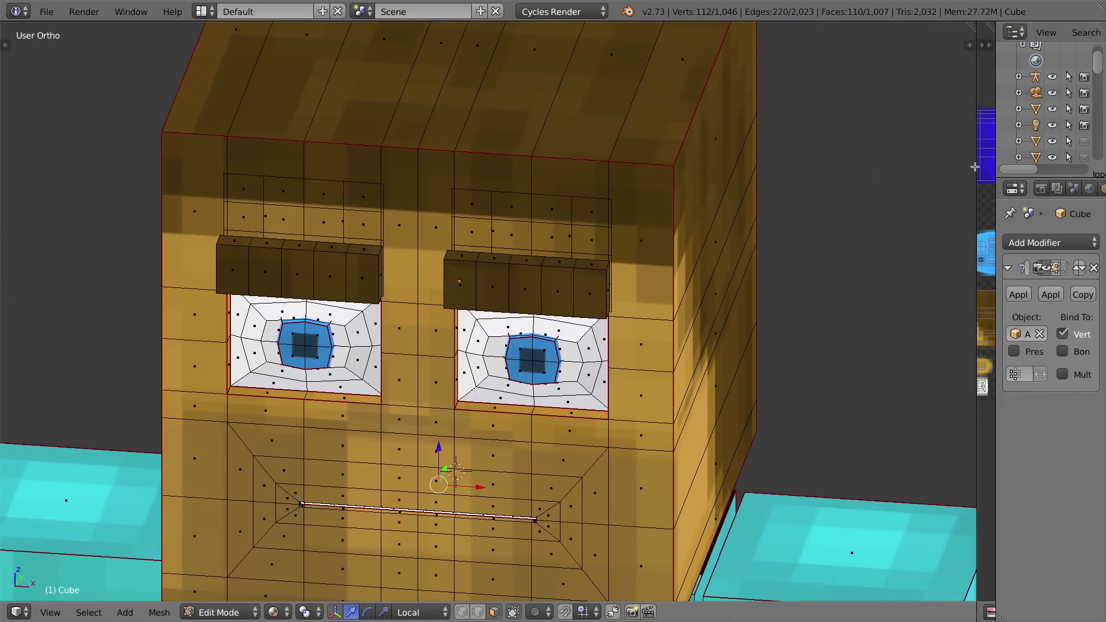
mouse_move(974, 167)
left_mouse_down()
mouse_move(602, 242)
mouse_move(553, 302)
left_mouse_up()
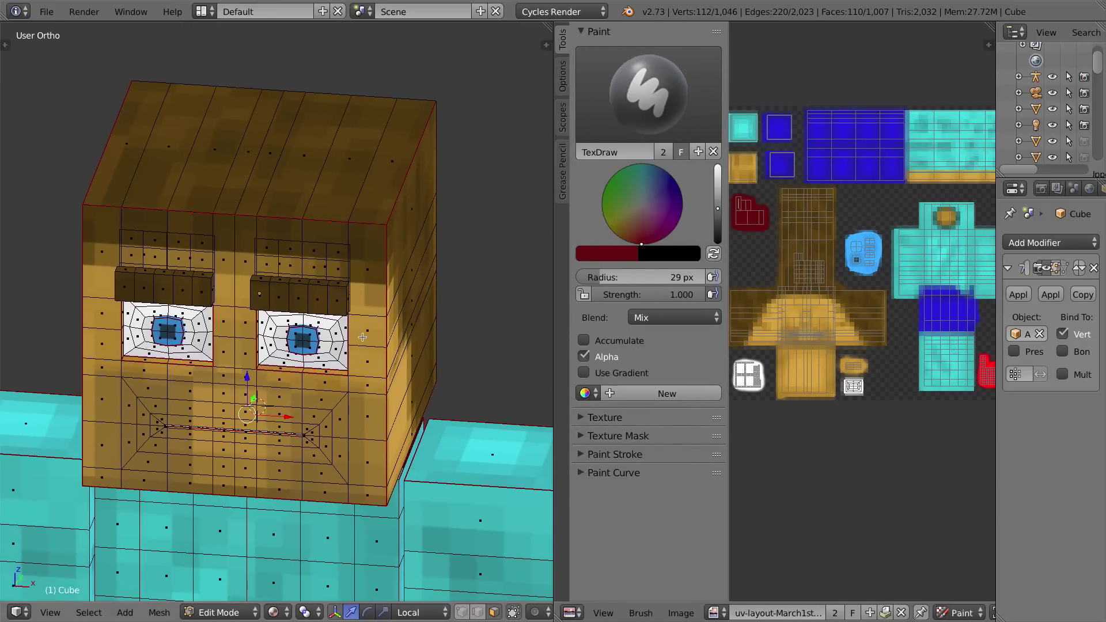
Select the linked front face of the head mesh and hide it.
middle_click_drag(183, 244, 208, 247)
key("l")
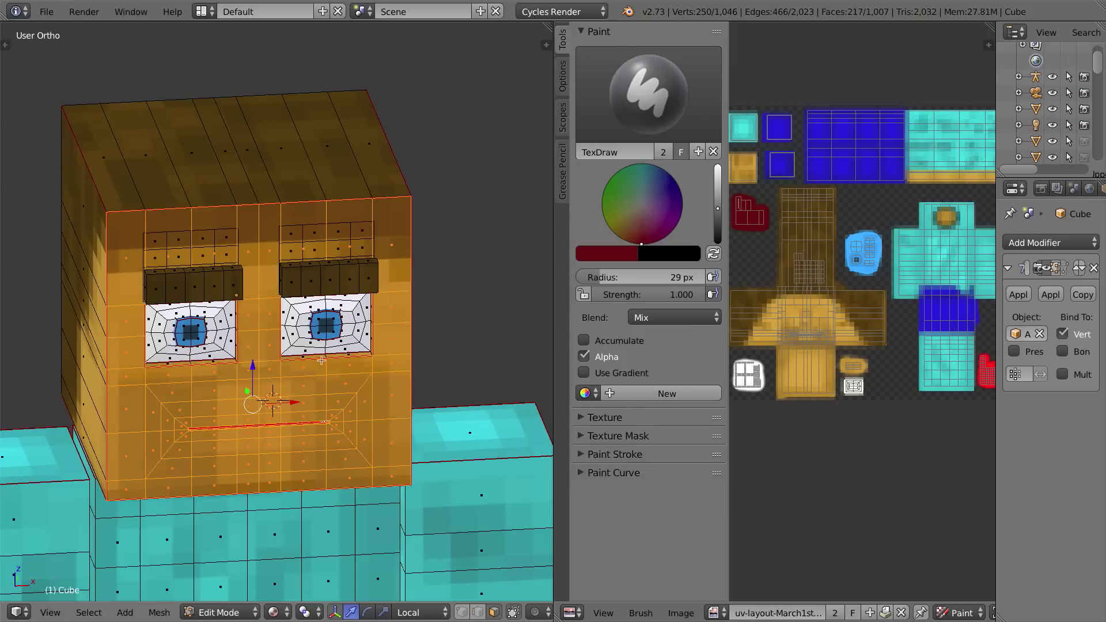
key("h")
Select both grey eyelid meshes above the eyes and unwrap them with Smart UV Project at a 66 angle limit.
right_click(193, 239)
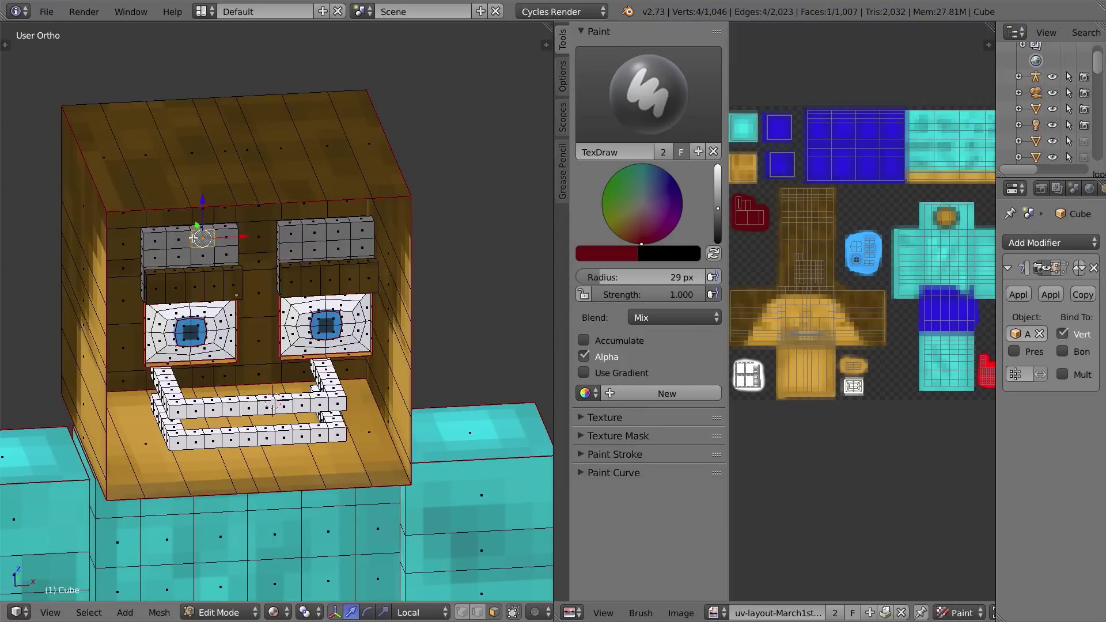
key("l")
key("l")
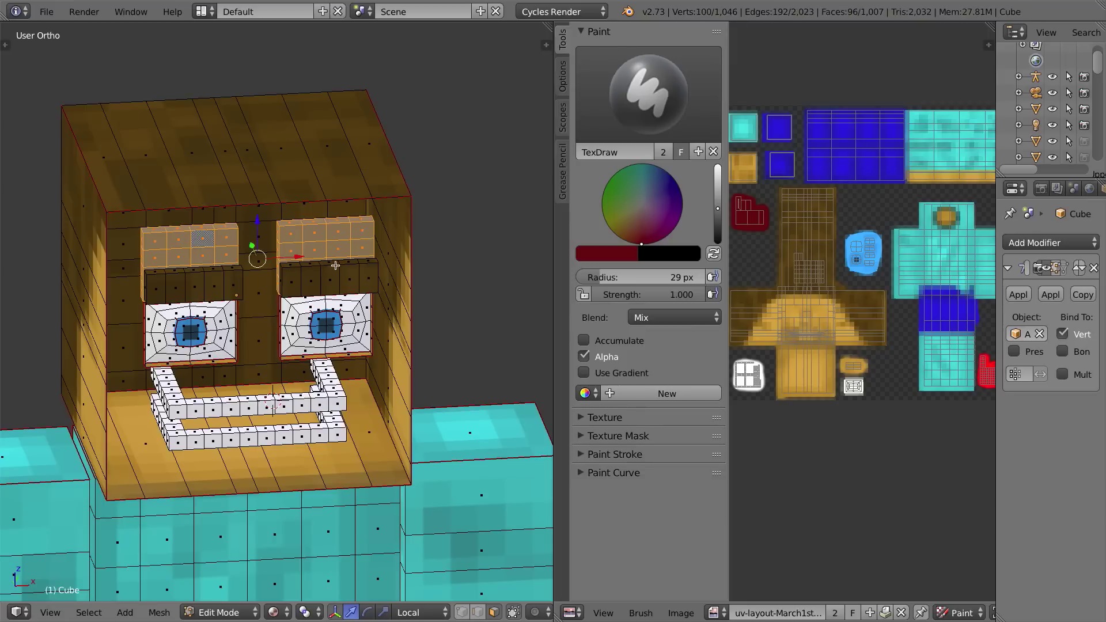
key("u")
left_click(336, 232)
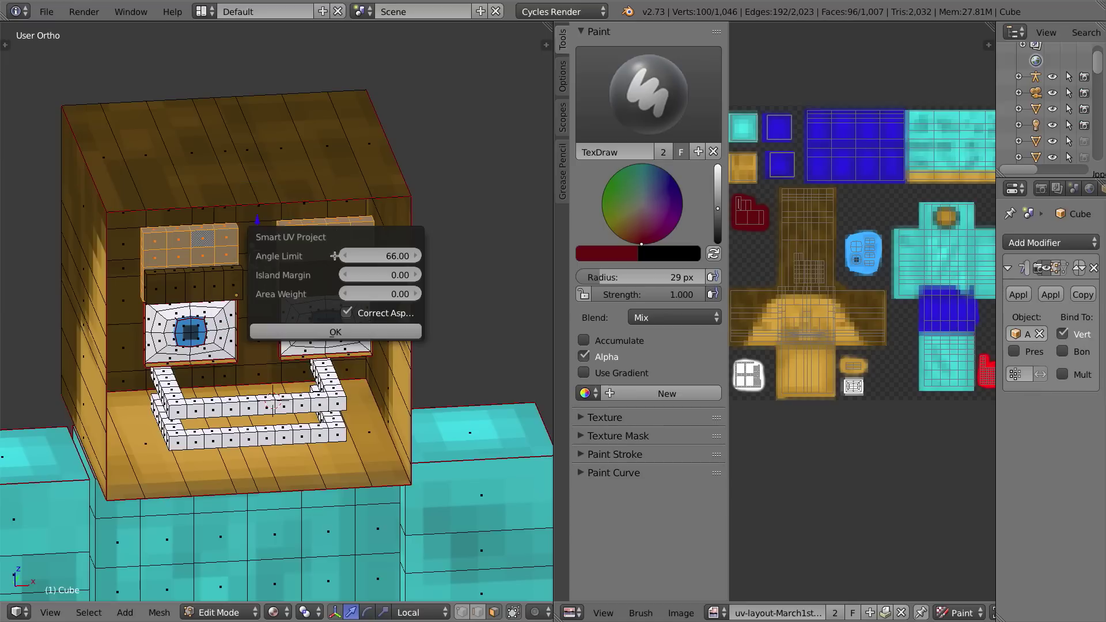
left_click(336, 333)
Switch the image editor from Paint to View mode with the whole uv-layout-March1st.png texture in sight.
scroll(797, 255, "down", 5)
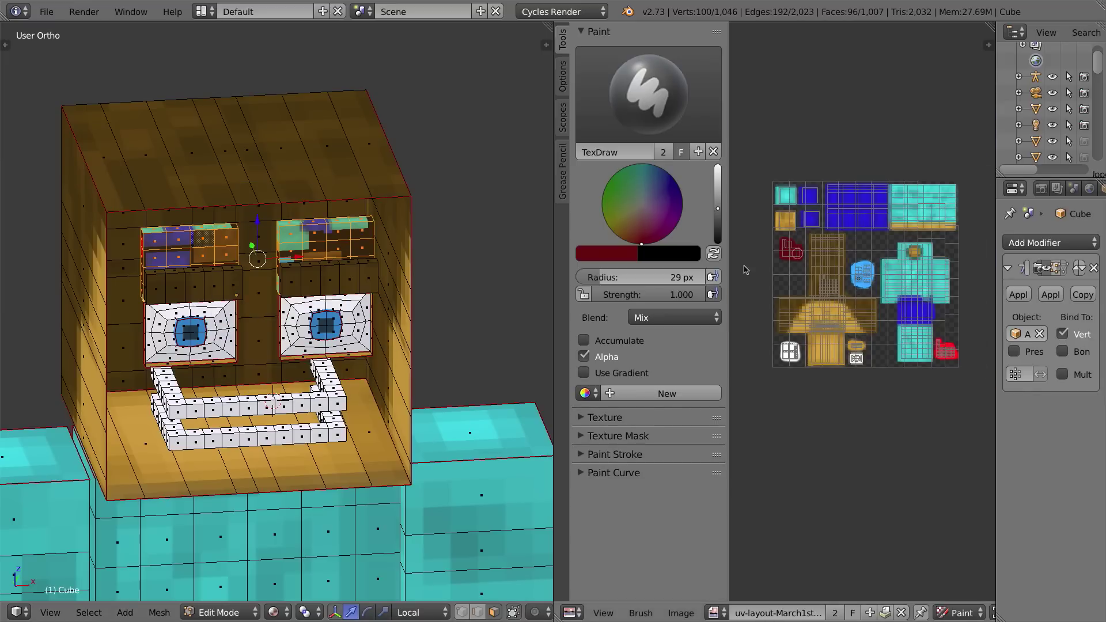
scroll(934, 616, "down", 5)
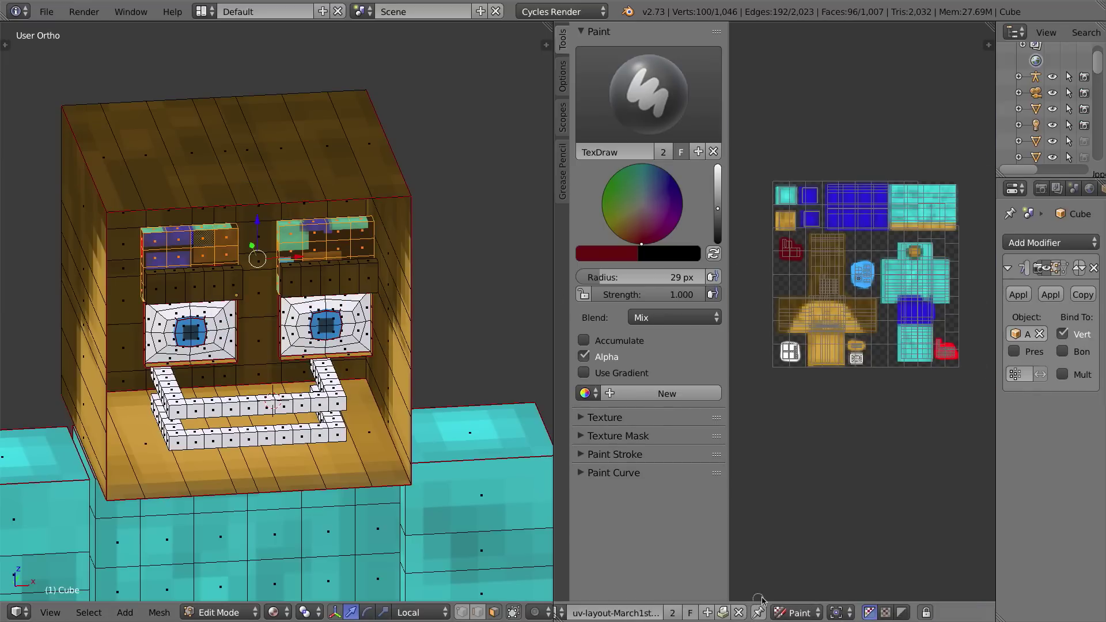
left_click(800, 613)
left_click(800, 613)
left_click(804, 597)
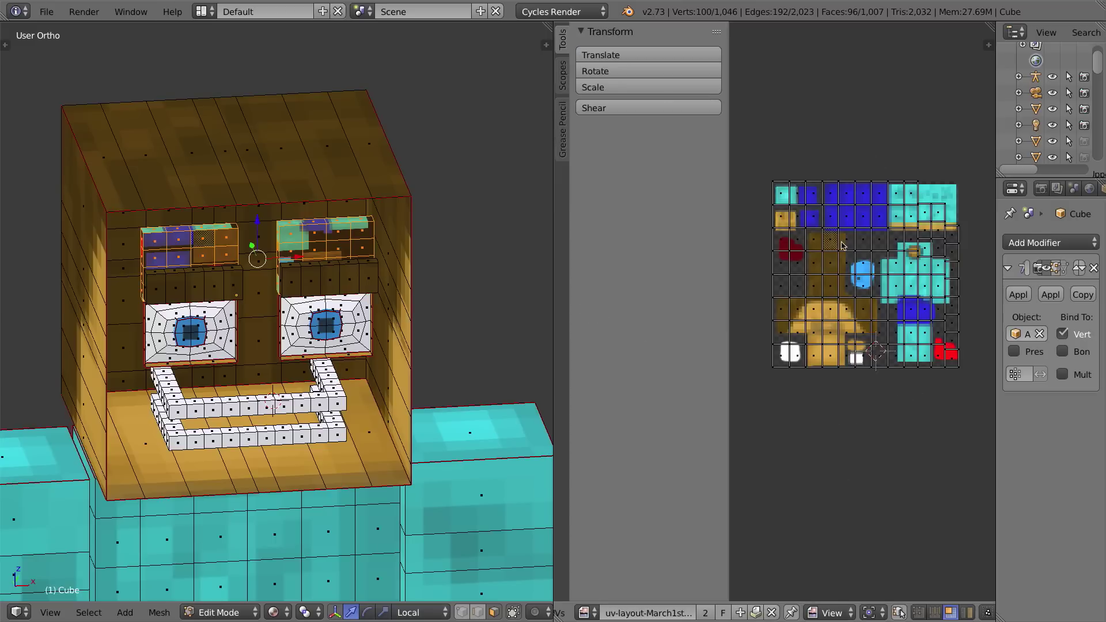
Select all of the eyelid UVs and scale them down to a small block.
key("a")
key("a")
key("a")
key("s")
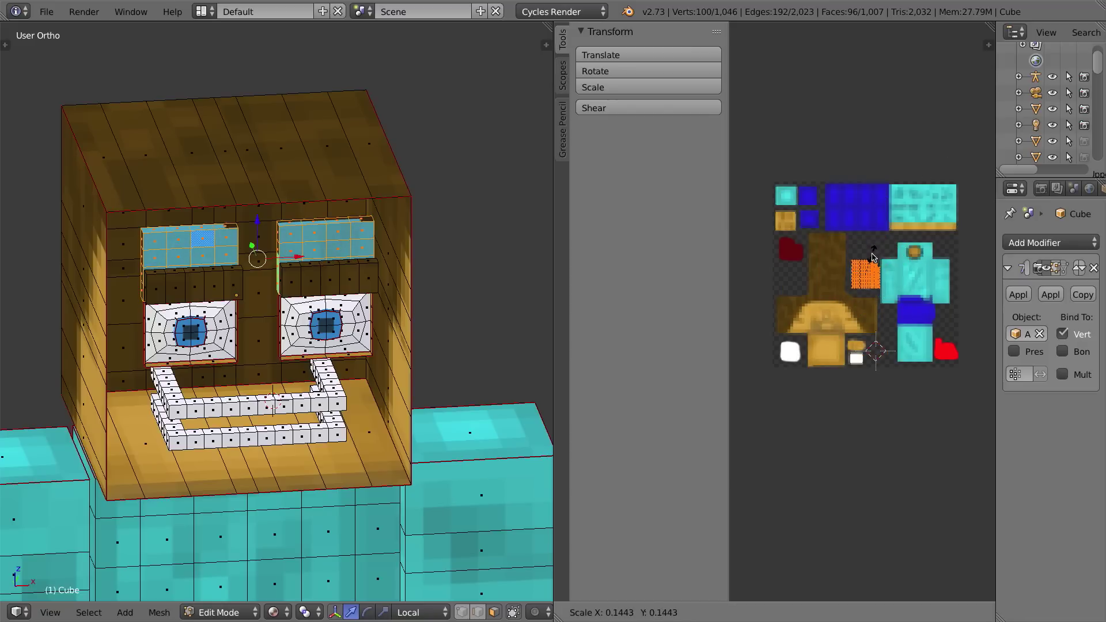
left_click(874, 265)
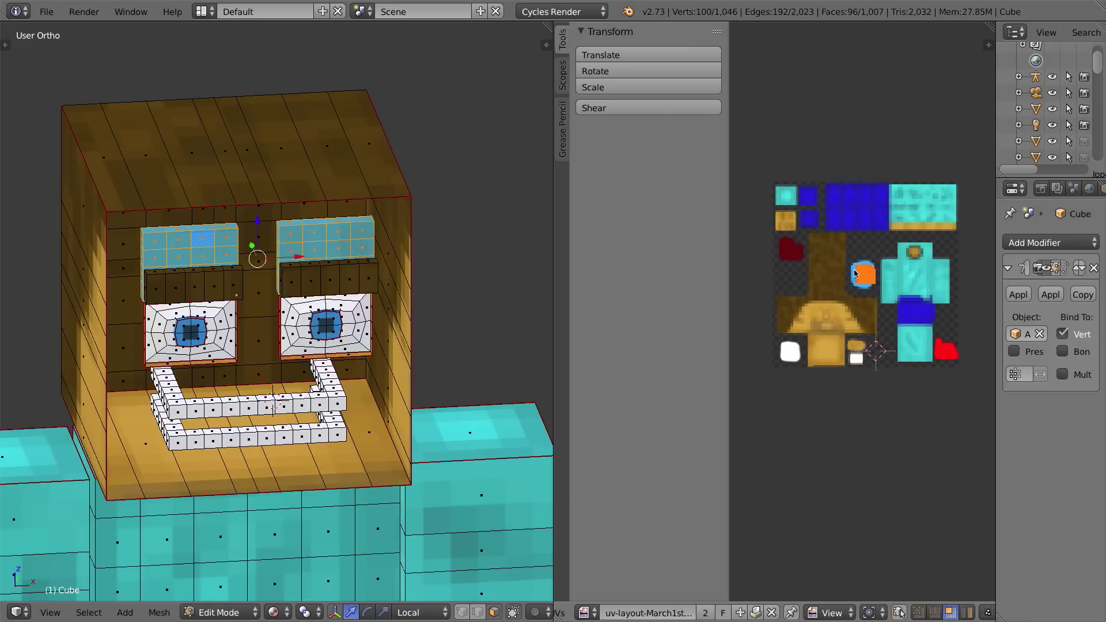
Move the eyelid UV block onto the tan skin square below the face area of the texture.
scroll(855, 273, "down", 1)
scroll(835, 231, "up", 2)
middle_click_drag(792, 161, 792, 256)
scroll(792, 257, "down", 1)
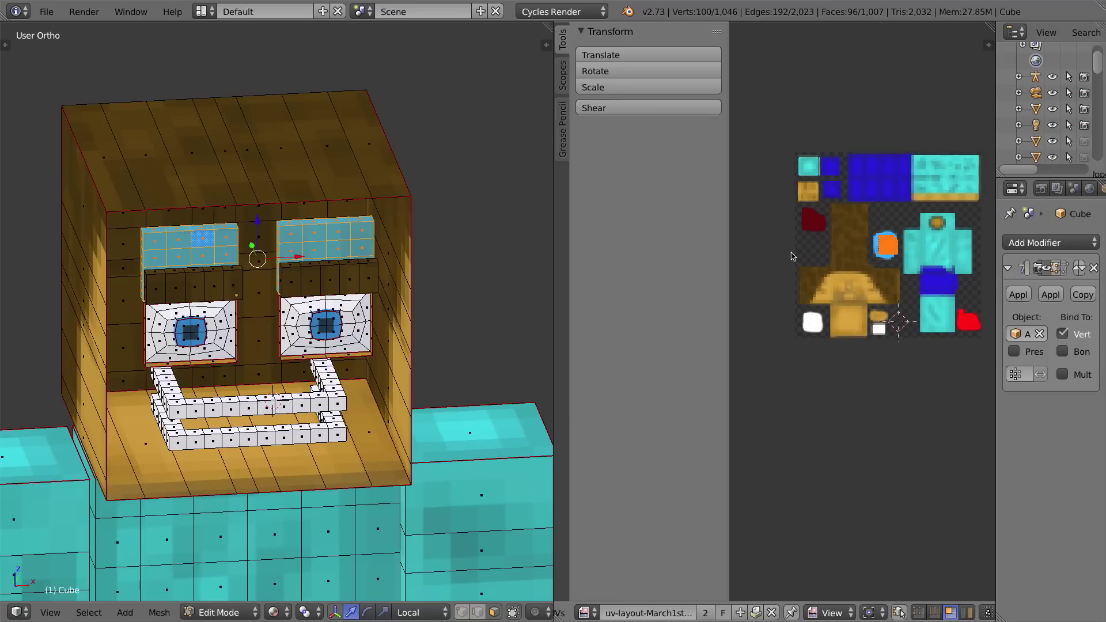
scroll(864, 321, "up", 4)
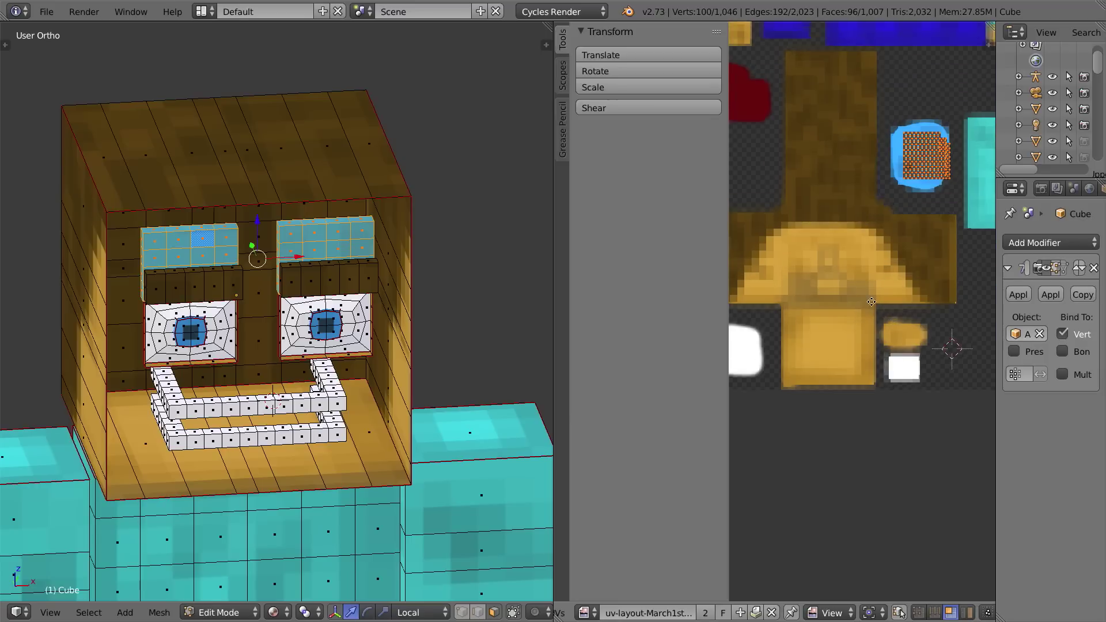
middle_click_drag(873, 273, 875, 303)
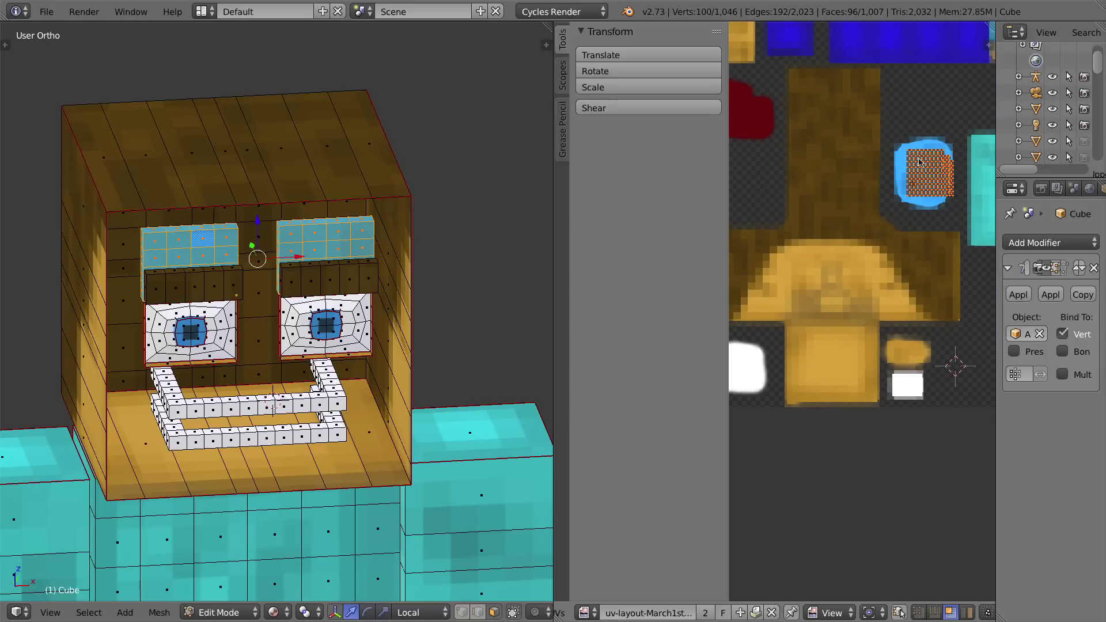
key("g")
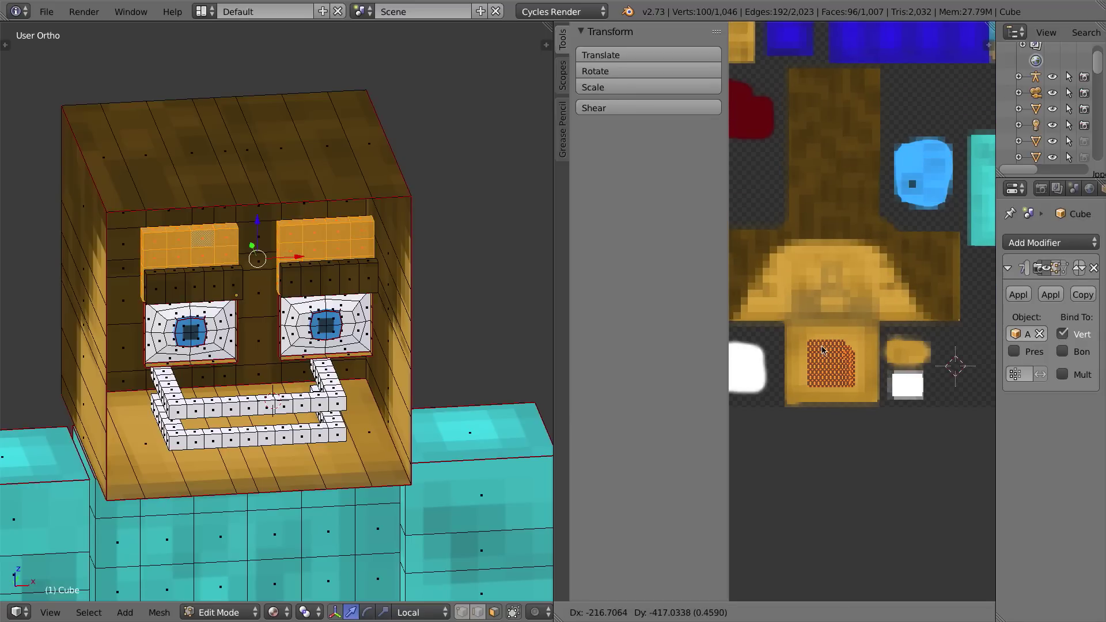
left_click(824, 351)
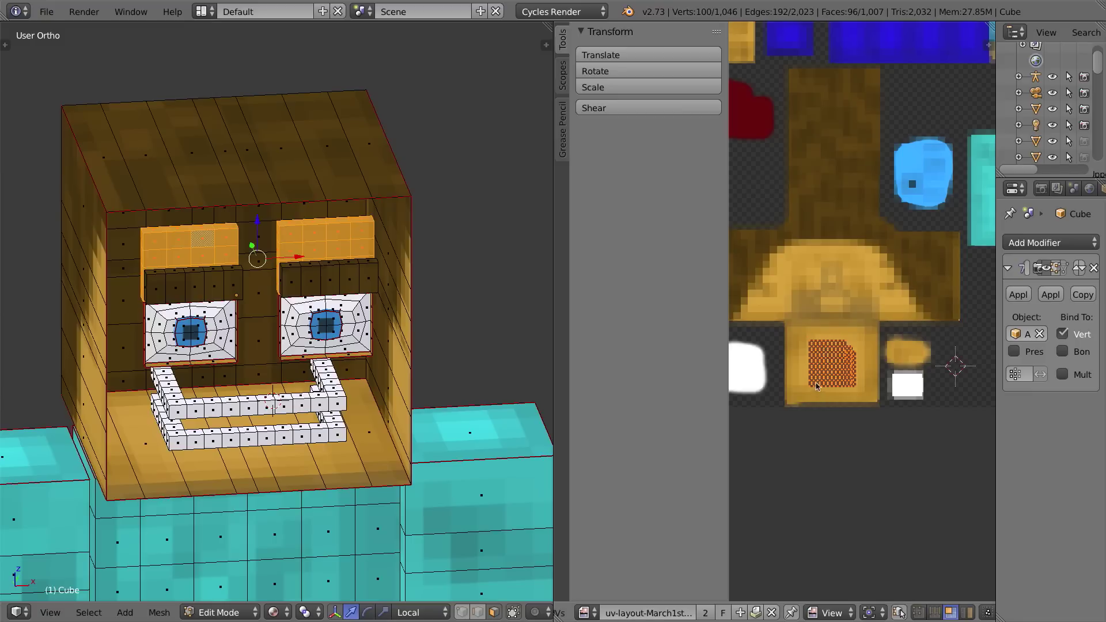
middle_click_drag(852, 228, 902, 254)
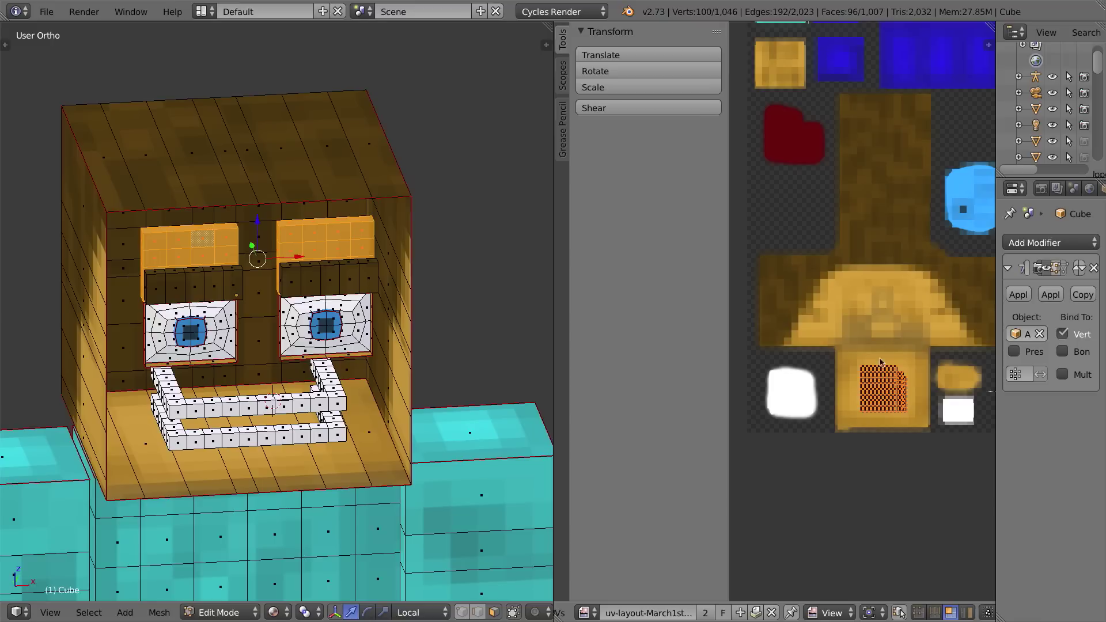
Reveal the hidden front of the head, deselect everything and return to Object Mode.
middle_click_drag(236, 184, 258, 183)
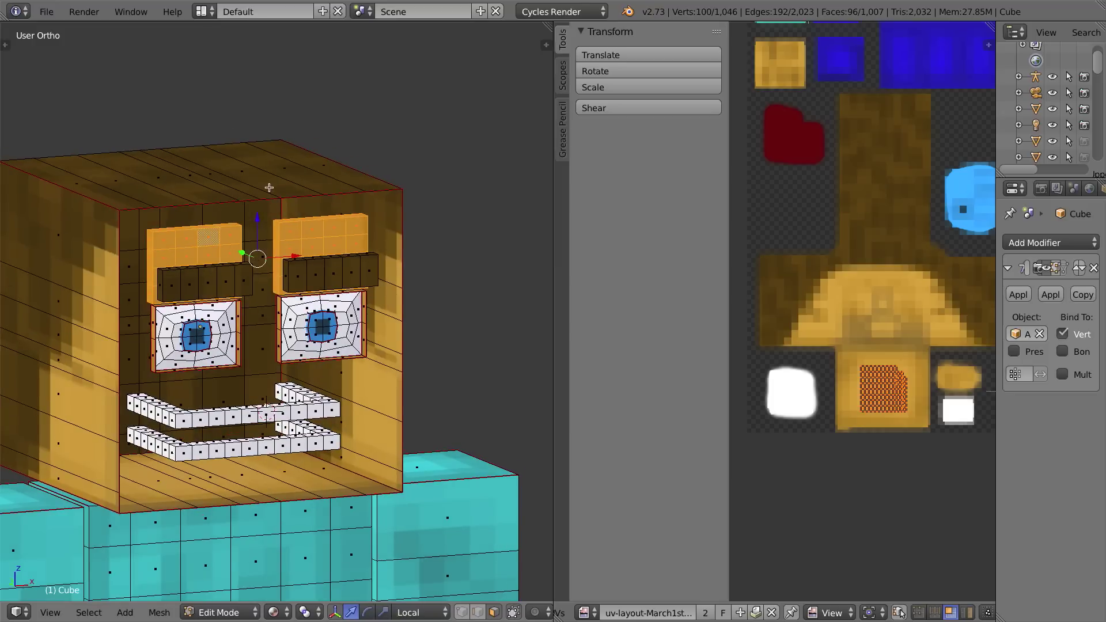
key("l")
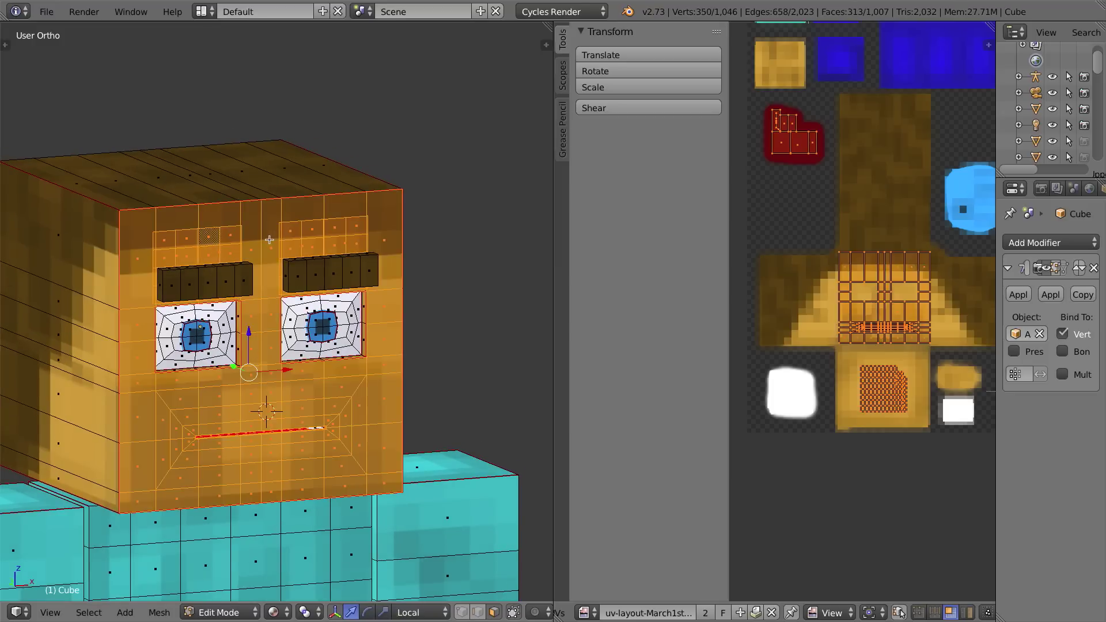
key("a")
middle_click_drag(291, 246, 227, 292)
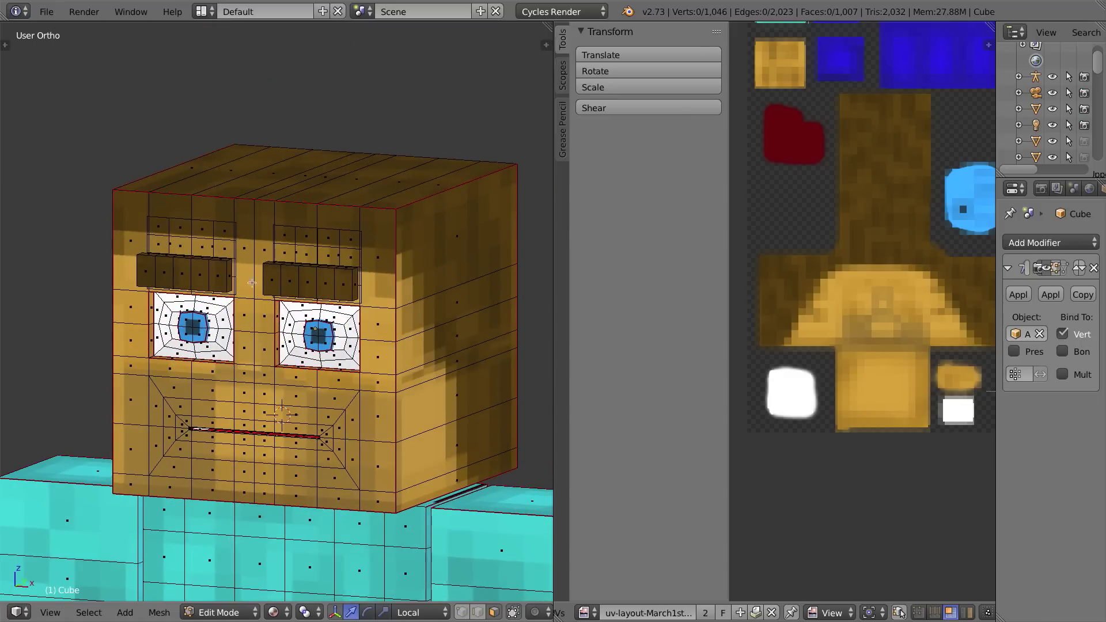
key("Tab")
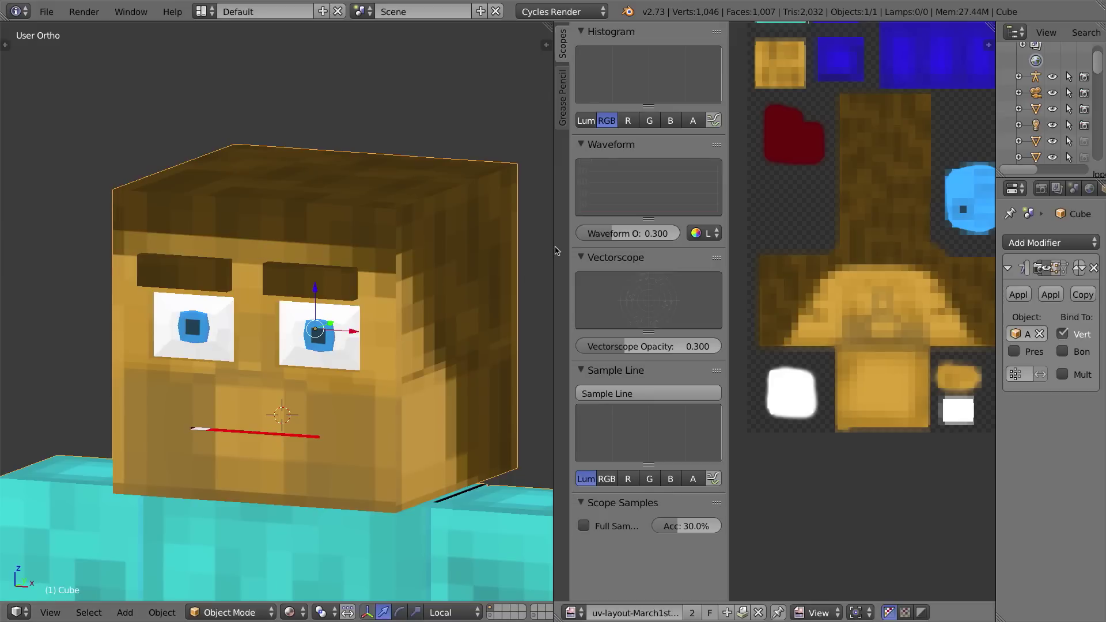
Widen the 3D view over the image editor and show the armature layer together with the character mesh in front view.
left_click_drag(555, 247, 977, 291)
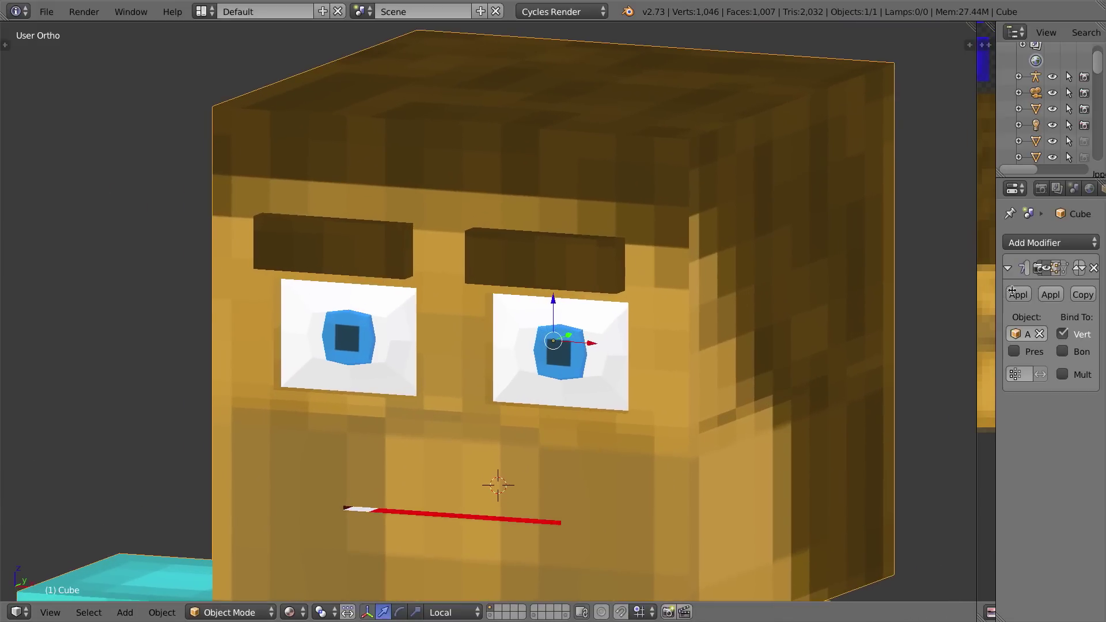
scroll(524, 378, "down", 3)
key("KP_1")
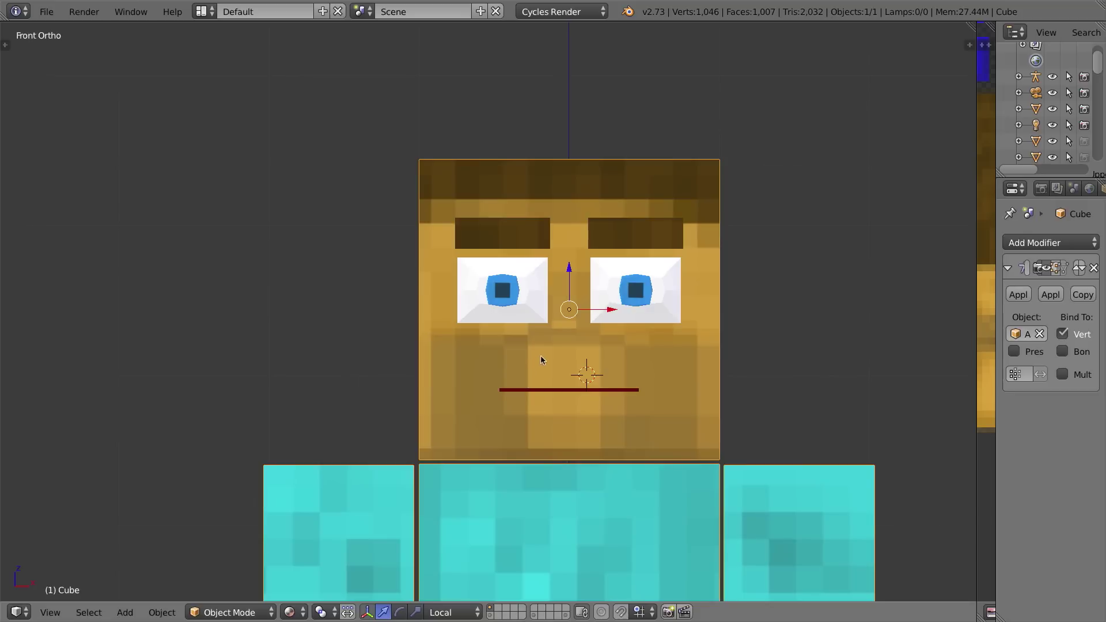
left_click(492, 615)
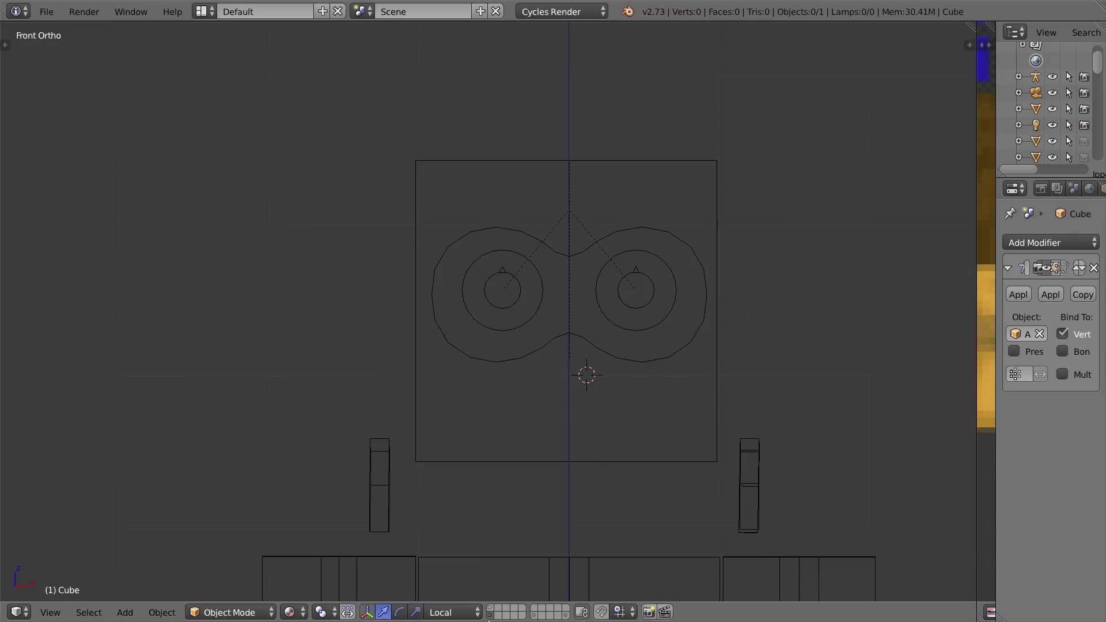
left_click(492, 610, "shift")
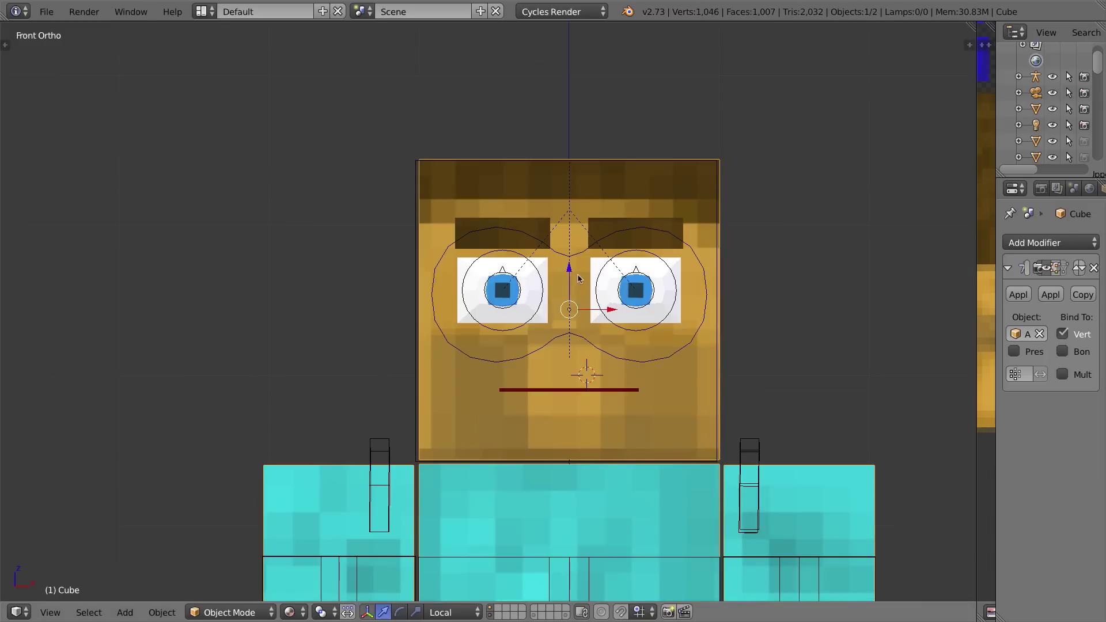
Select the eyeTarget bone of the armature and enter the armature's Edit Mode.
middle_click_drag(571, 248, 496, 229, "shift")
right_click(546, 218)
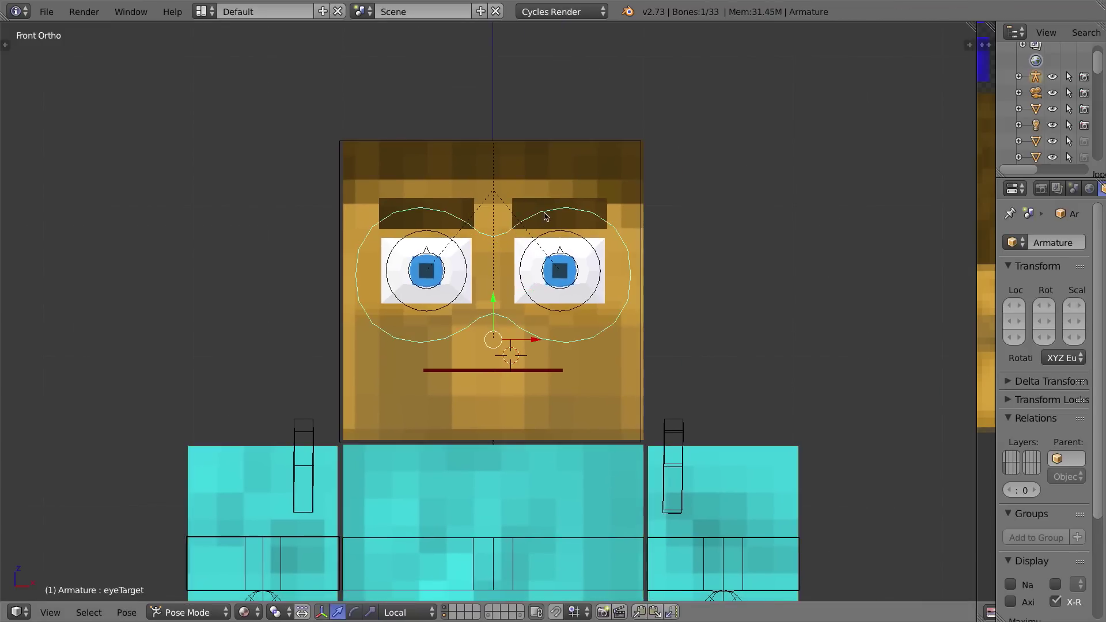
key("Tab")
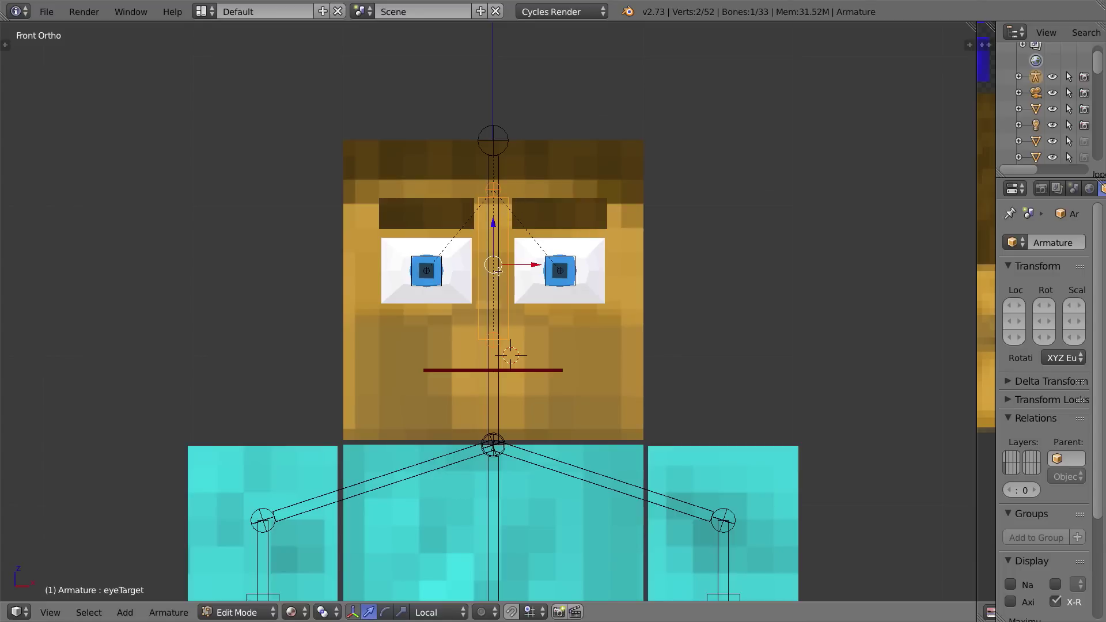
Snap the 3D cursor to the selected eyeTarget bone.
middle_click_drag(505, 233, 510, 266)
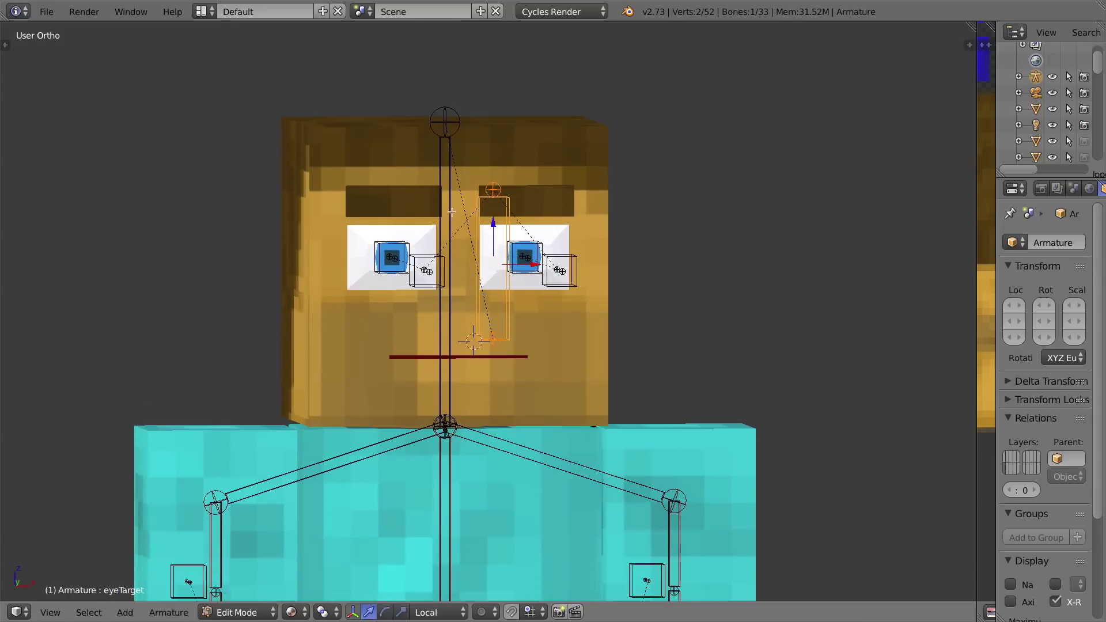
key("shift+s")
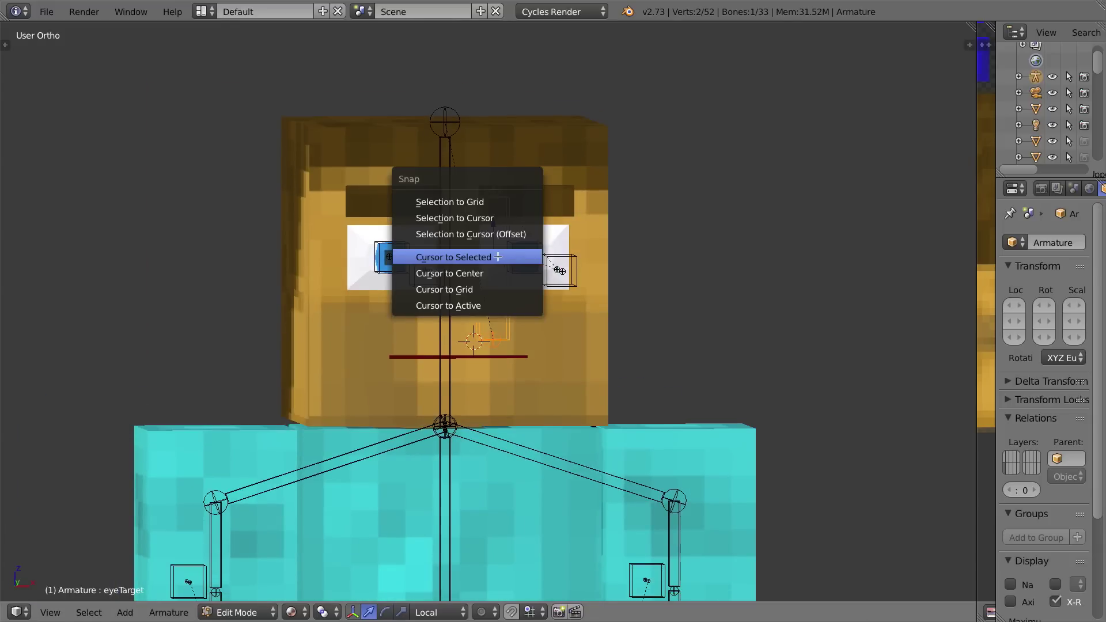
left_click(485, 257)
key("KP_Decimal")
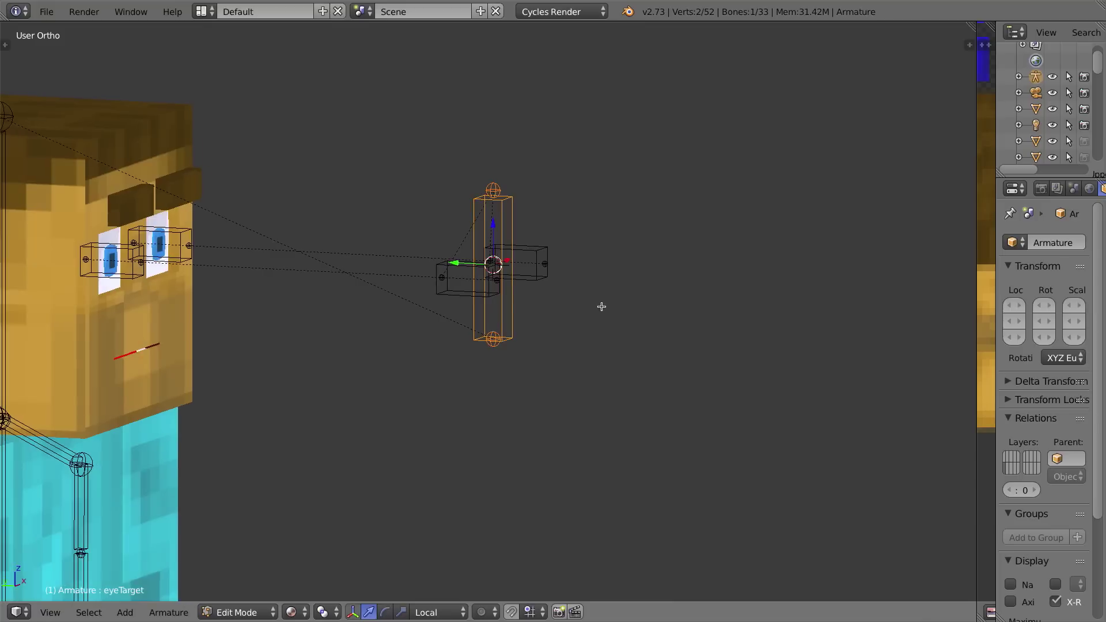
Add a new bone to the armature at the 3D cursor.
middle_click_drag(497, 269, 489, 214)
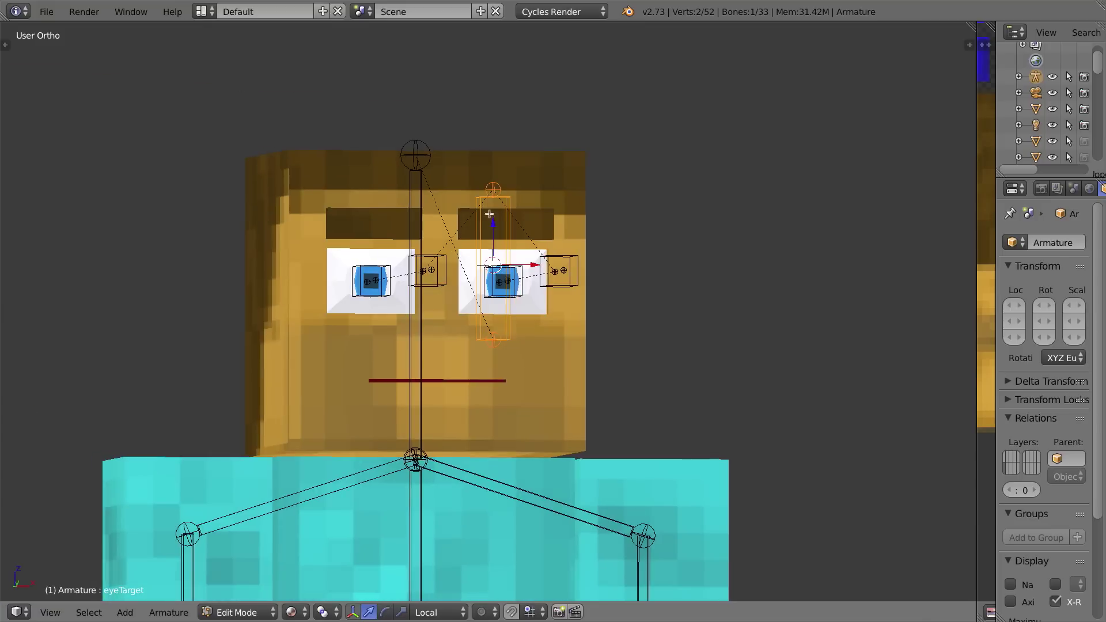
key("KP_1")
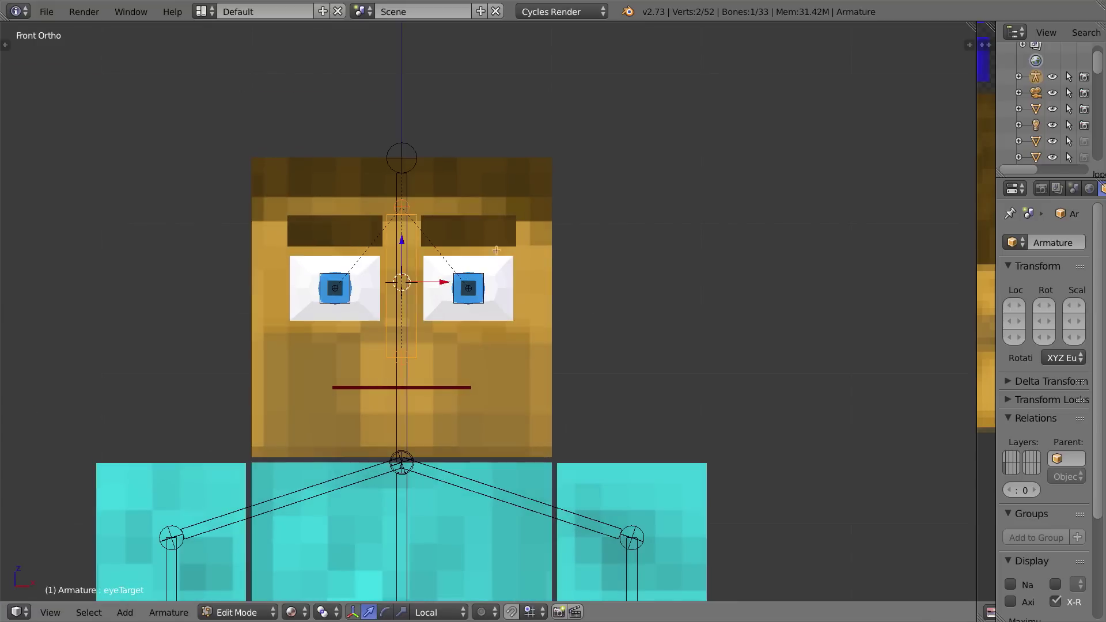
key("e")
right_click(416, 174)
middle_click_drag(416, 174, 491, 244)
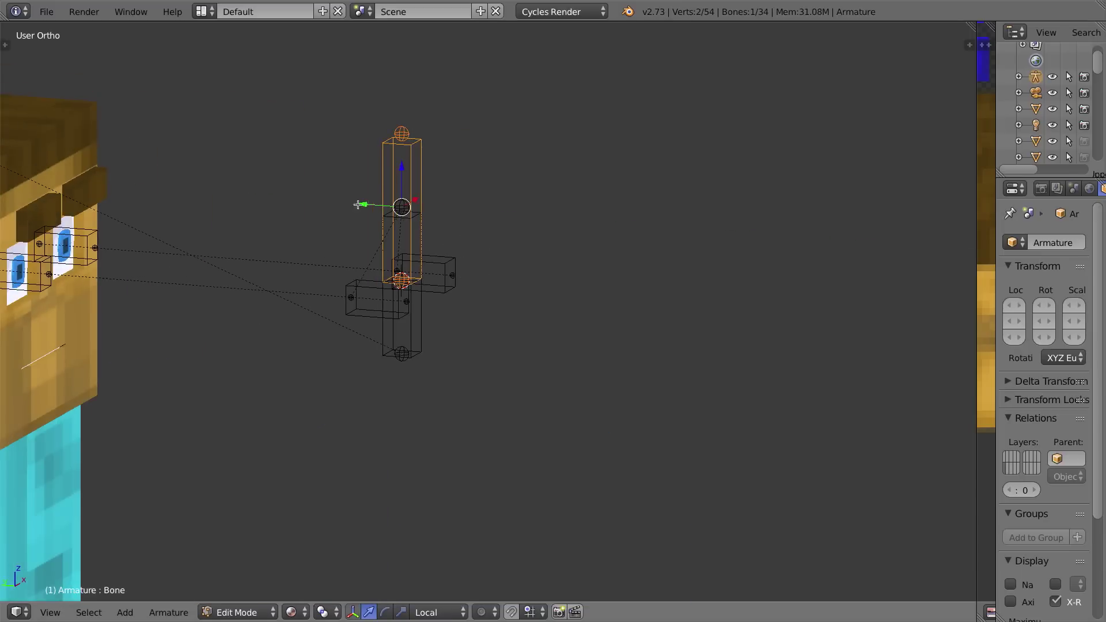
Move the new bone along the Y axis from the eye target to the eyebrows at the front of the head.
key("g")
key("y")
key("y")
left_click(16, 216)
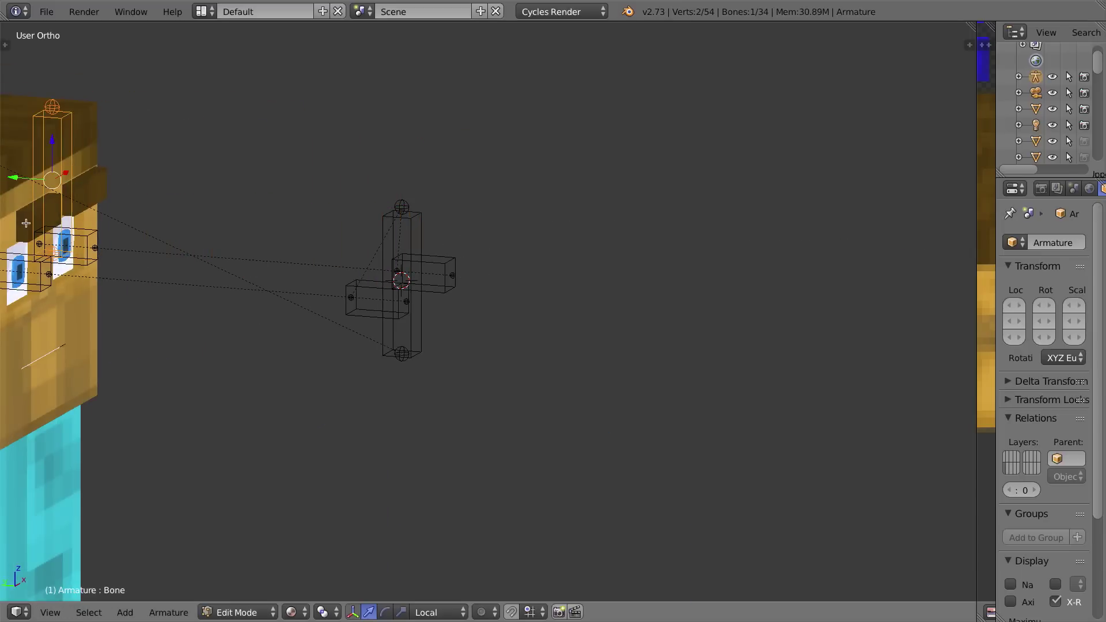
key("KP_3")
middle_click_drag(647, 140, 506, 245, "shift")
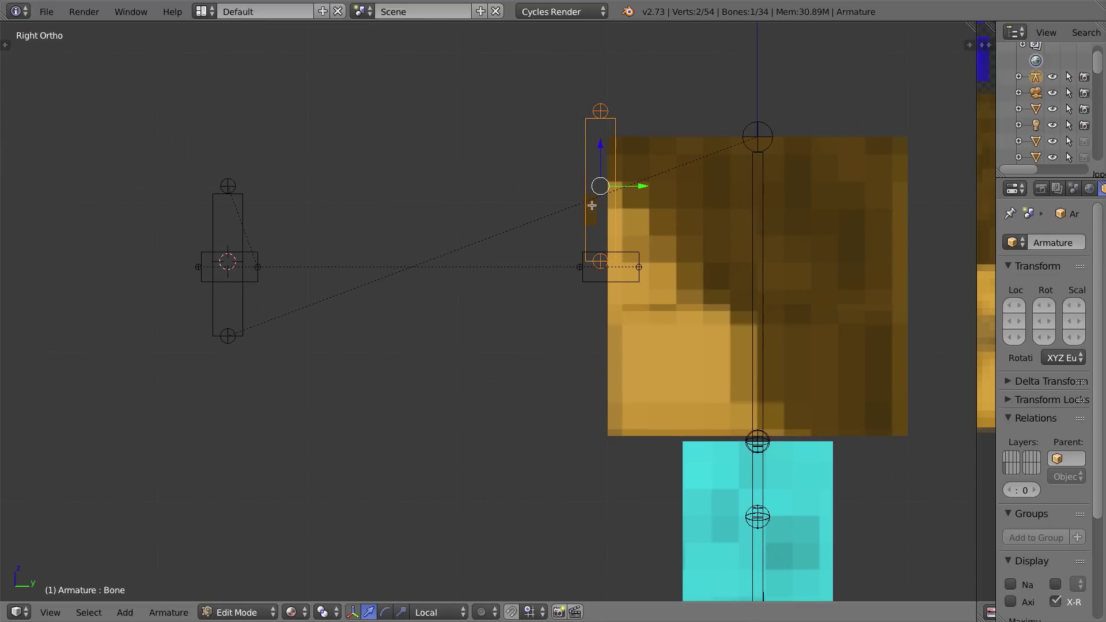
Shift the new bone slightly along the Y axis to the face's front surface and scale it down to about eyebrow size.
mouse_move(578, 210)
middle_mouse_down()
mouse_move(639, 205)
mouse_move(562, 209)
middle_mouse_up()
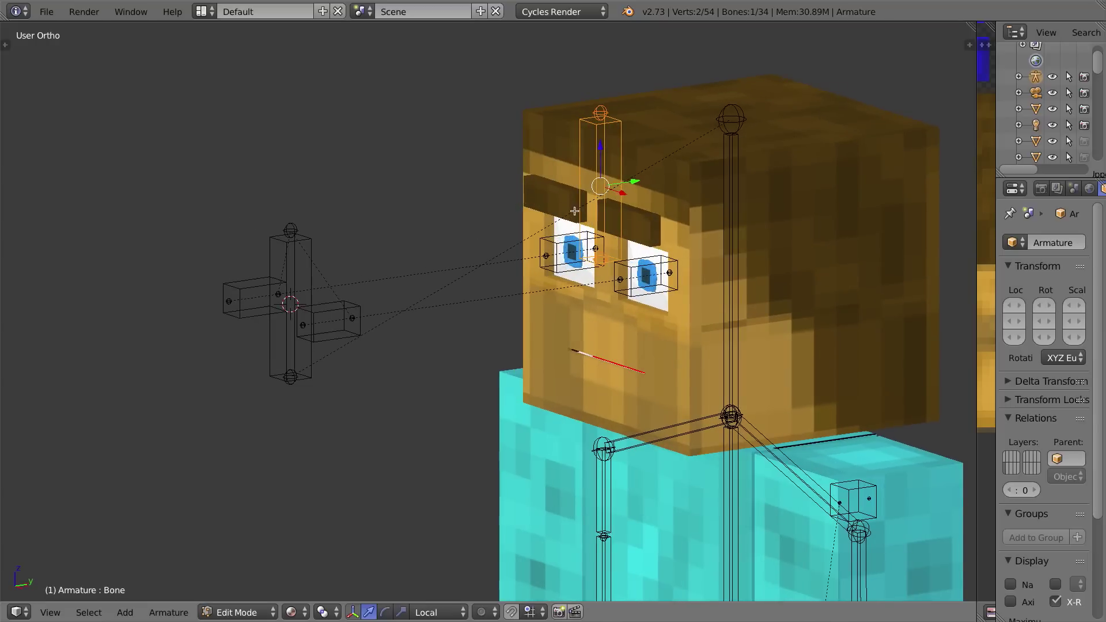
middle_click_drag(663, 197, 601, 193)
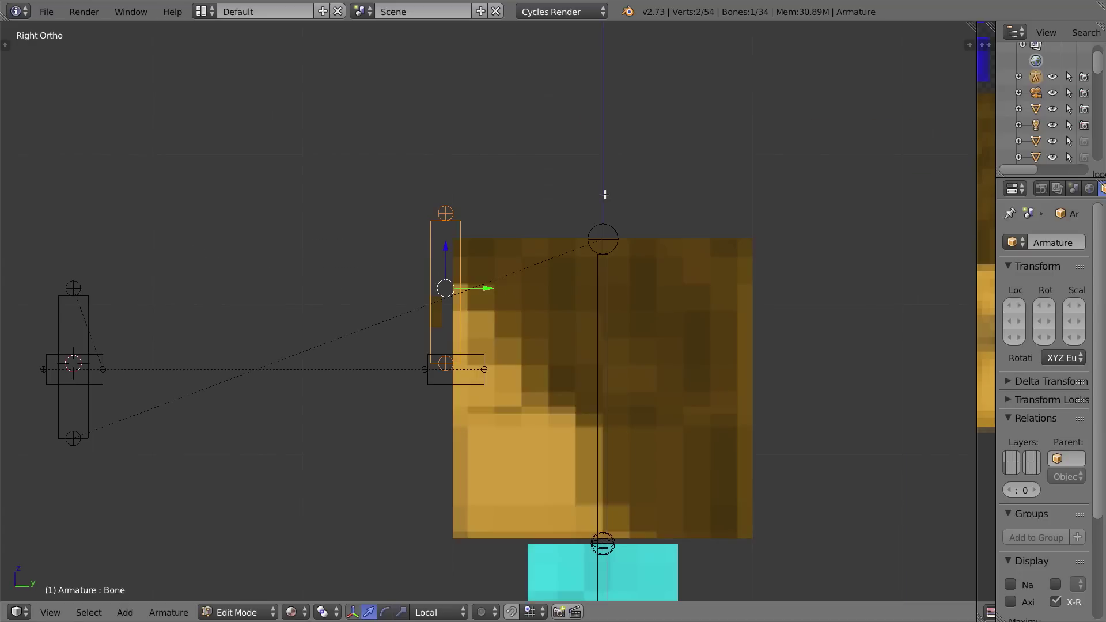
left_click_drag(487, 288, 496, 288)
scroll(484, 287, "down", 1)
scroll(482, 288, "up", 3)
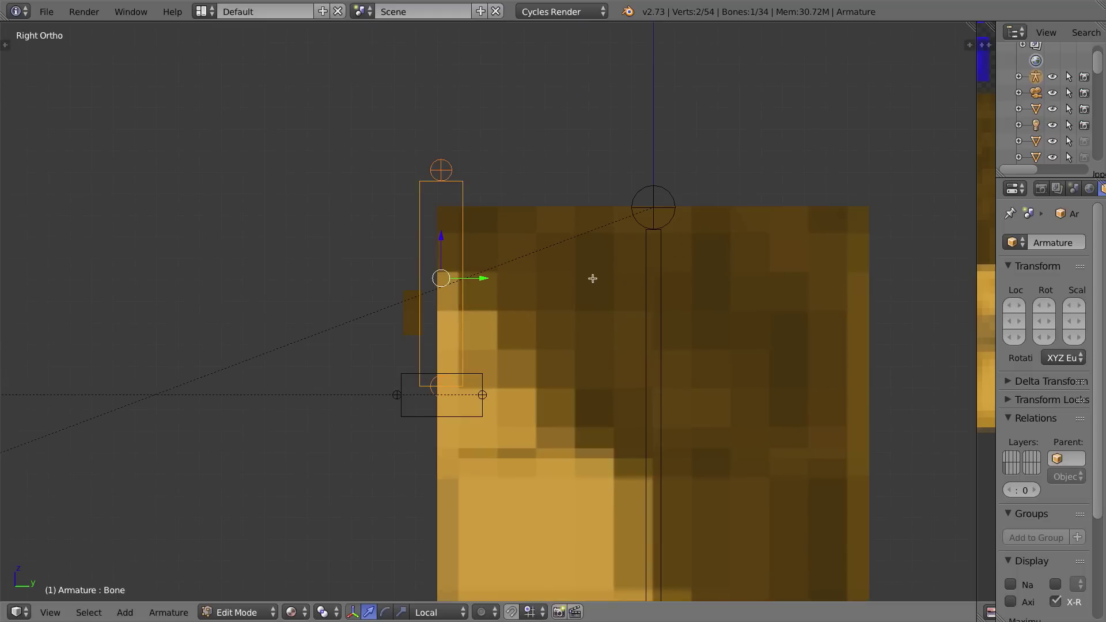
key("s")
left_click(482, 279)
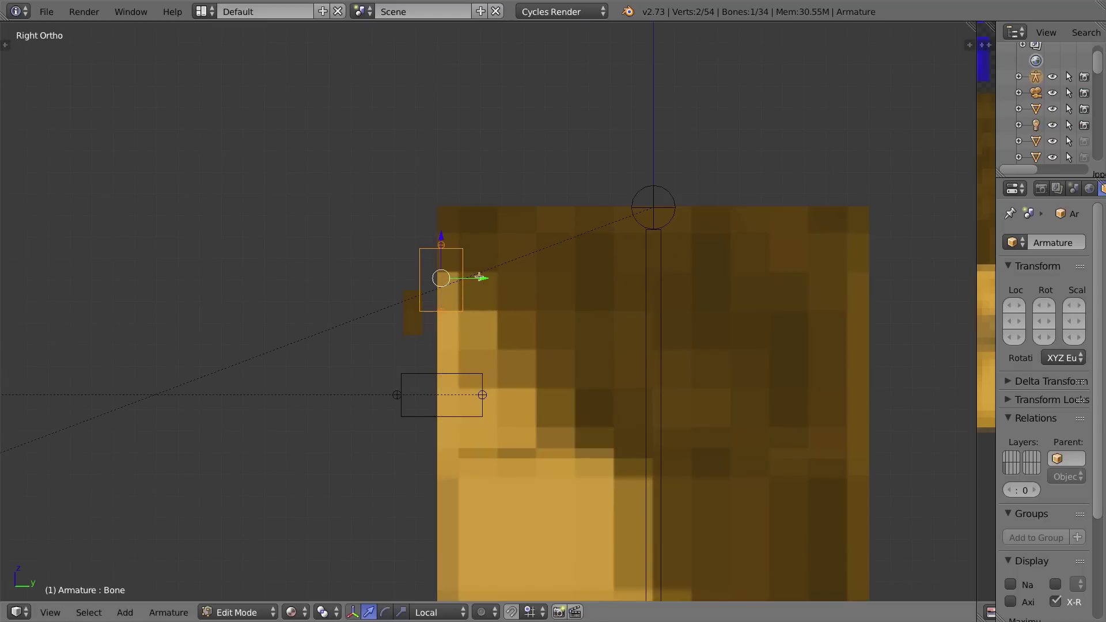
Lower the shrunken bone along its local Z axis by about 0.15 so it sits between the eyebrows.
key("g")
key("z")
key("z")
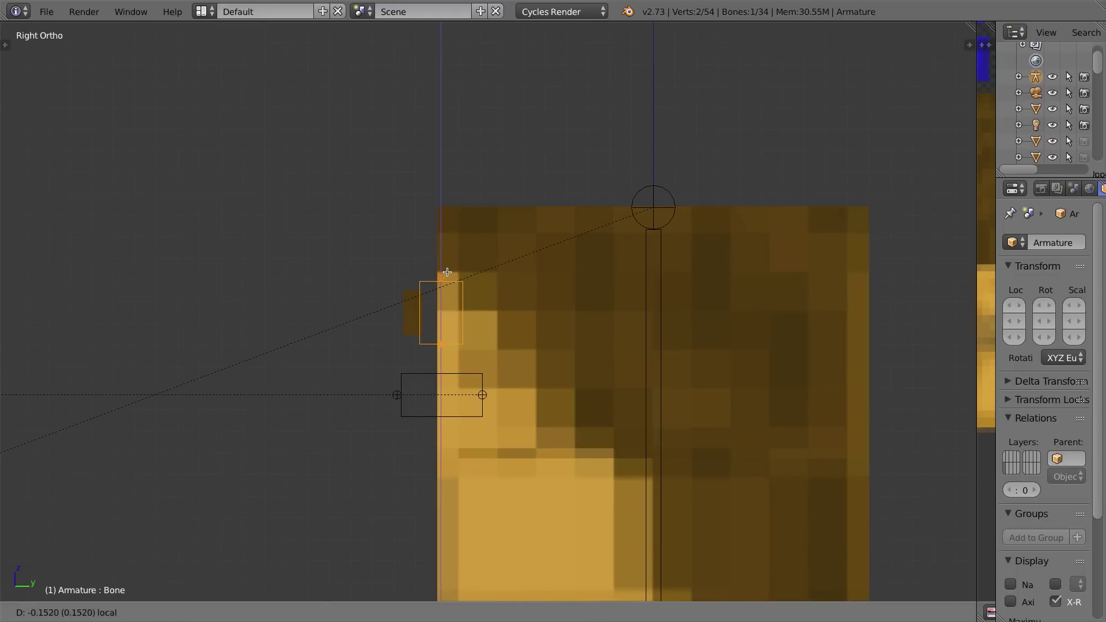
left_click(447, 272)
scroll(447, 273, "down", 3)
middle_click_drag(447, 274, 430, 334)
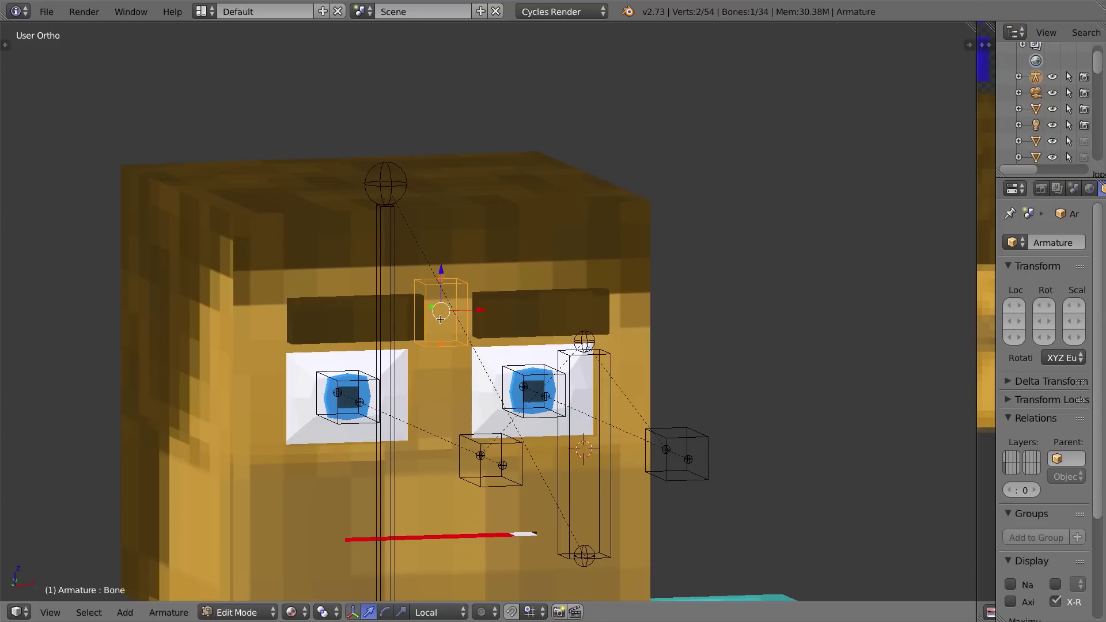
Duplicate the eyebrow bone straight up along the Z axis onto the hair area of the forehead.
key("KP_1")
middle_click_drag(687, 368, 512, 325, "shift")
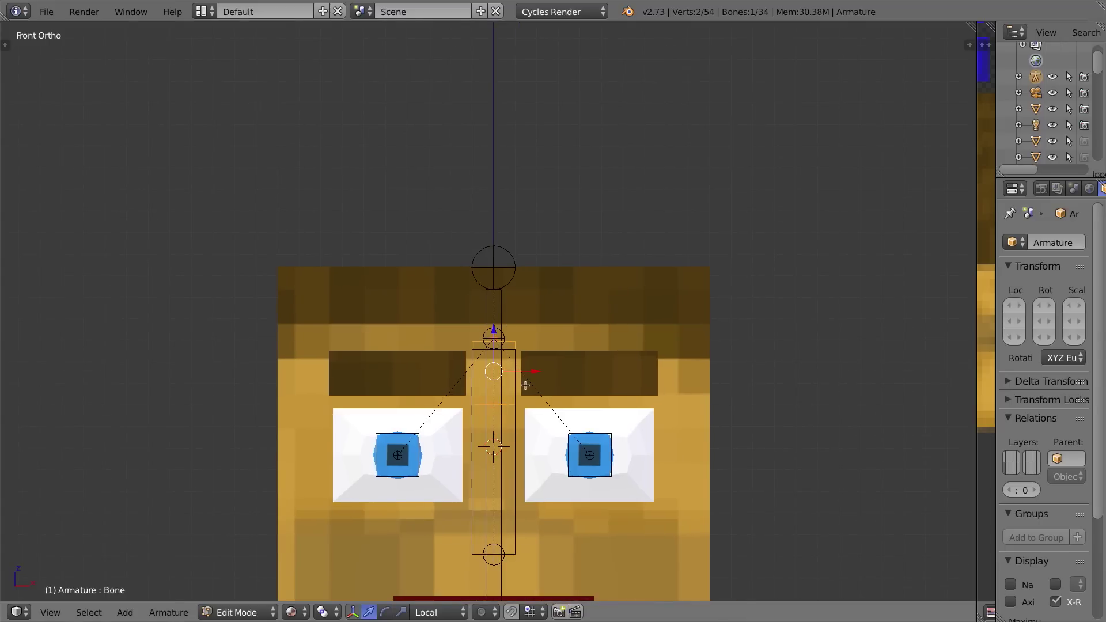
key("e")
key("z")
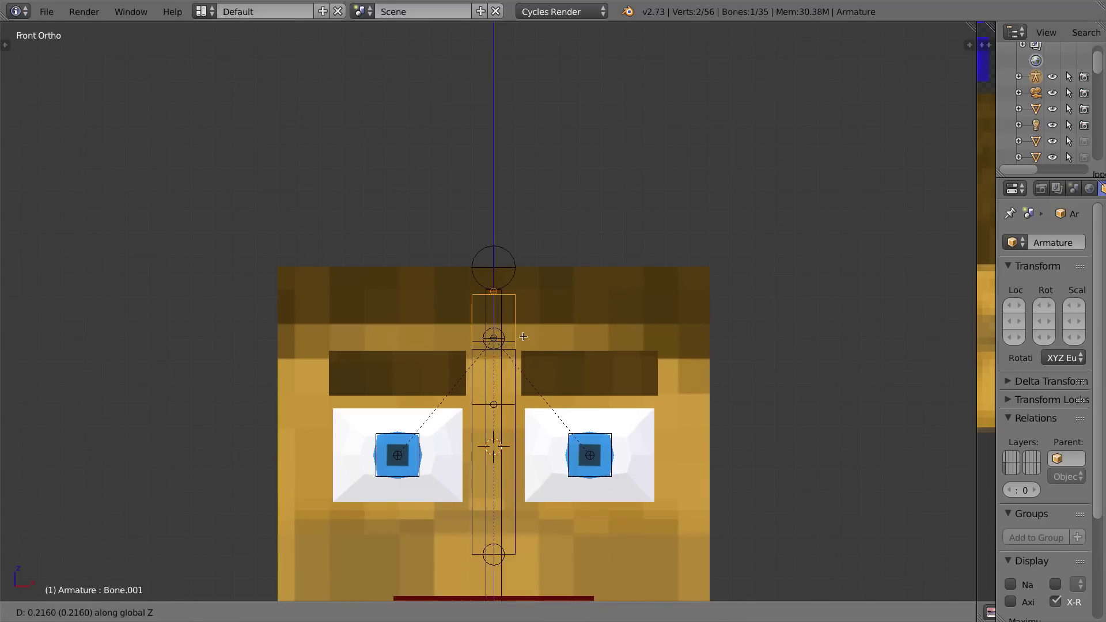
left_click(523, 323)
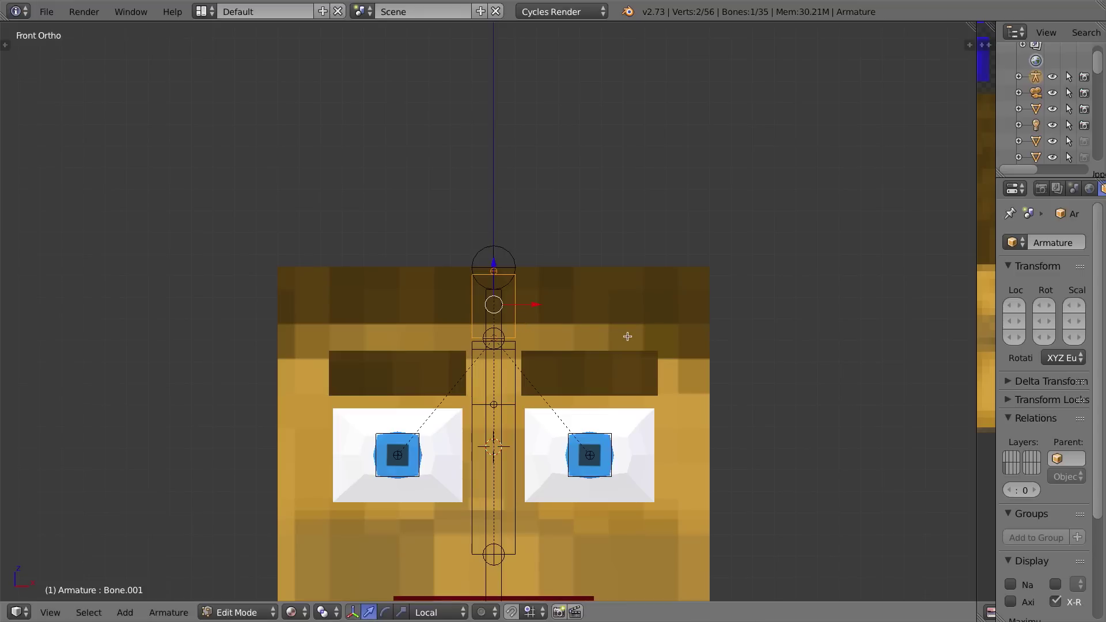
Scale the upper bone along Z to about half its length and move it down just above the eyebrow bone.
key("s")
key("z")
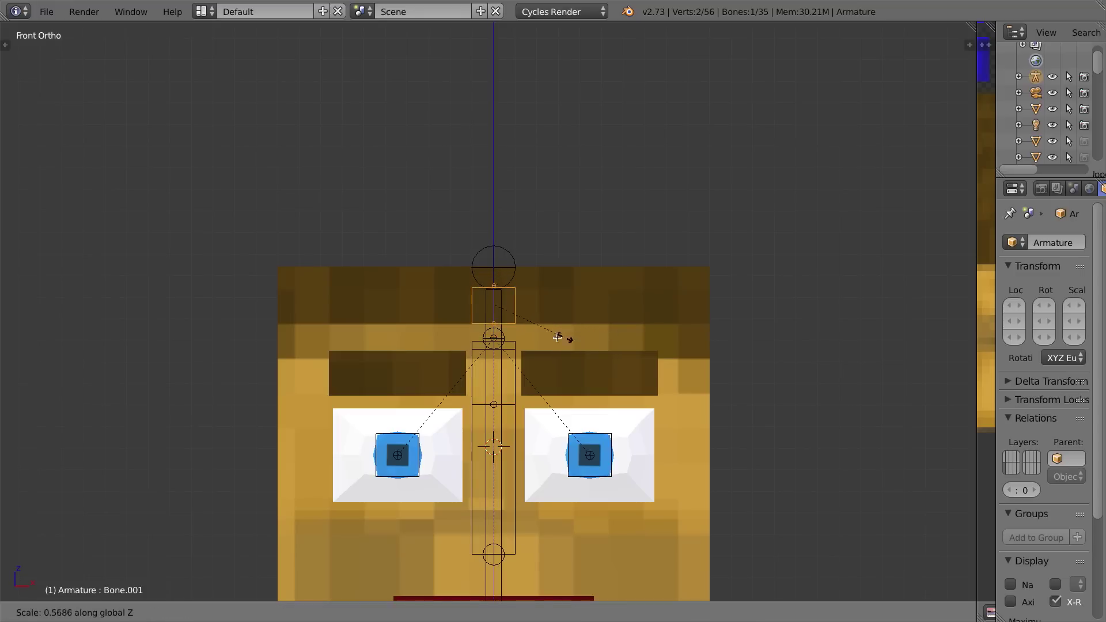
left_click(552, 333)
key("g")
left_click(494, 288)
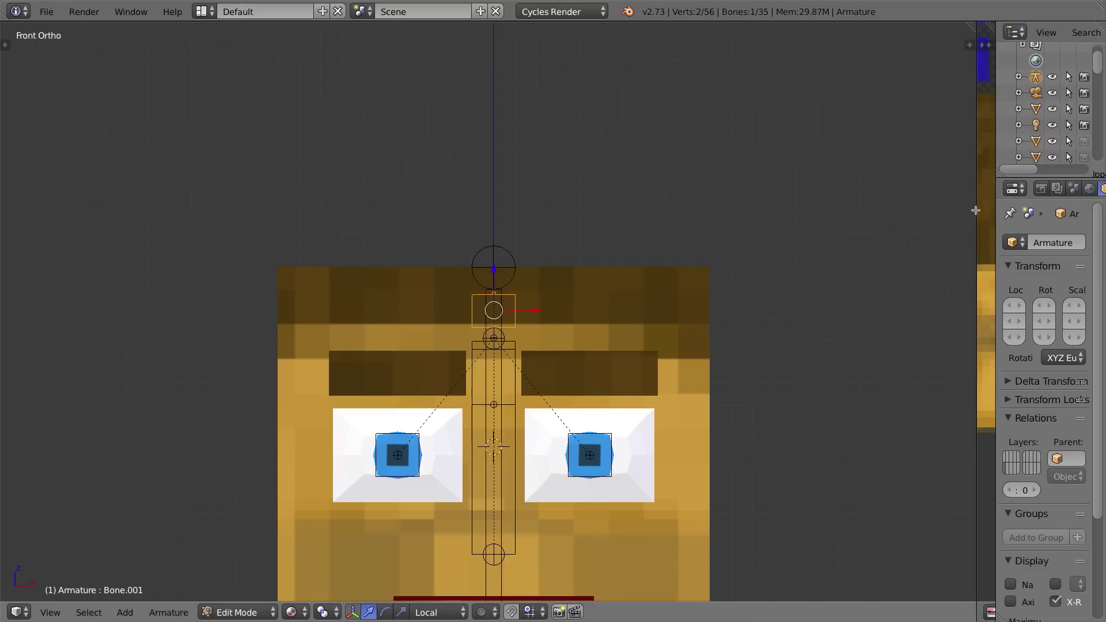
Widen the properties area, show the bone settings and rename the upper bone face-angry-sad.
left_click_drag(975, 24, 987, 29)
left_click_drag(996, 103, 860, 102)
left_click(1017, 188)
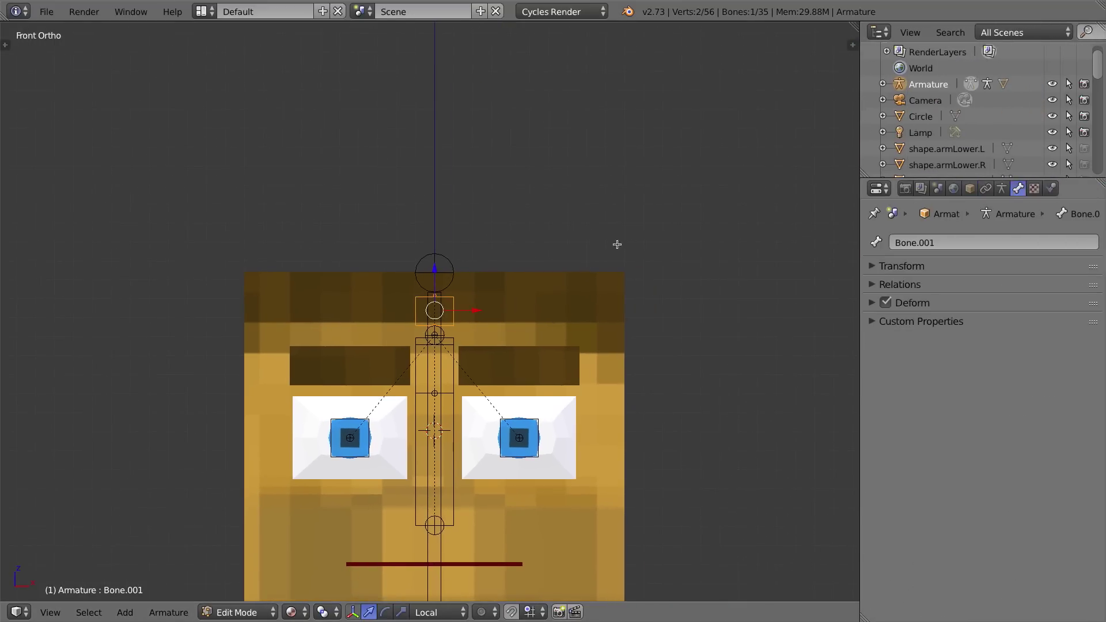
left_click(952, 244)
type("face-angry-sad")
key("Return")
Select the lower bone between the eyebrows and rename it face-brows.
right_click(450, 341)
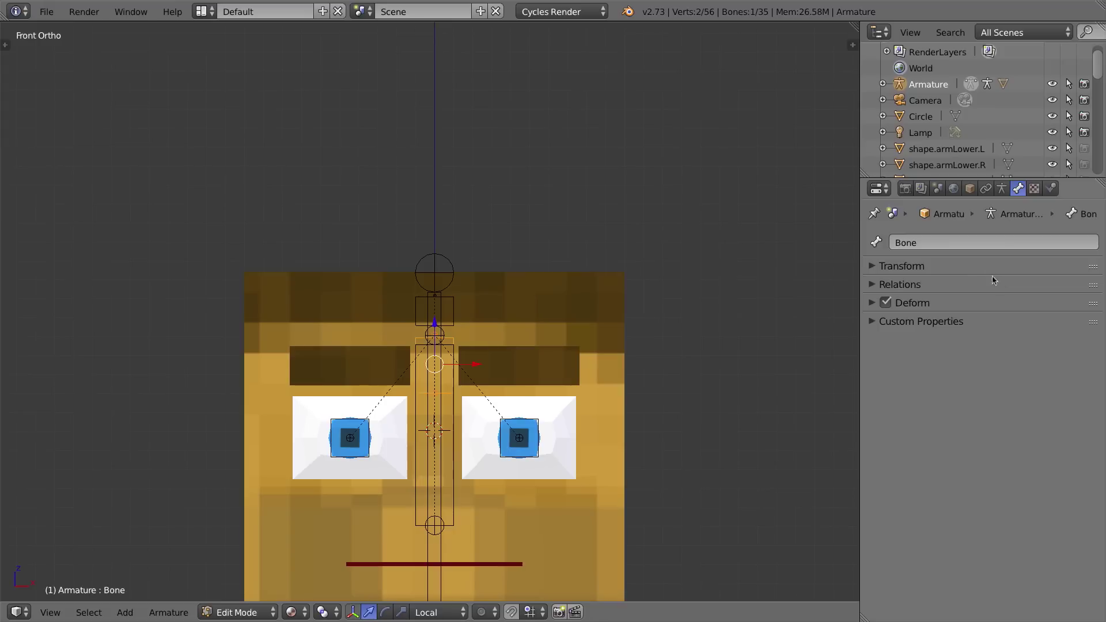
left_click(965, 242)
type("face-brows")
key("Return")
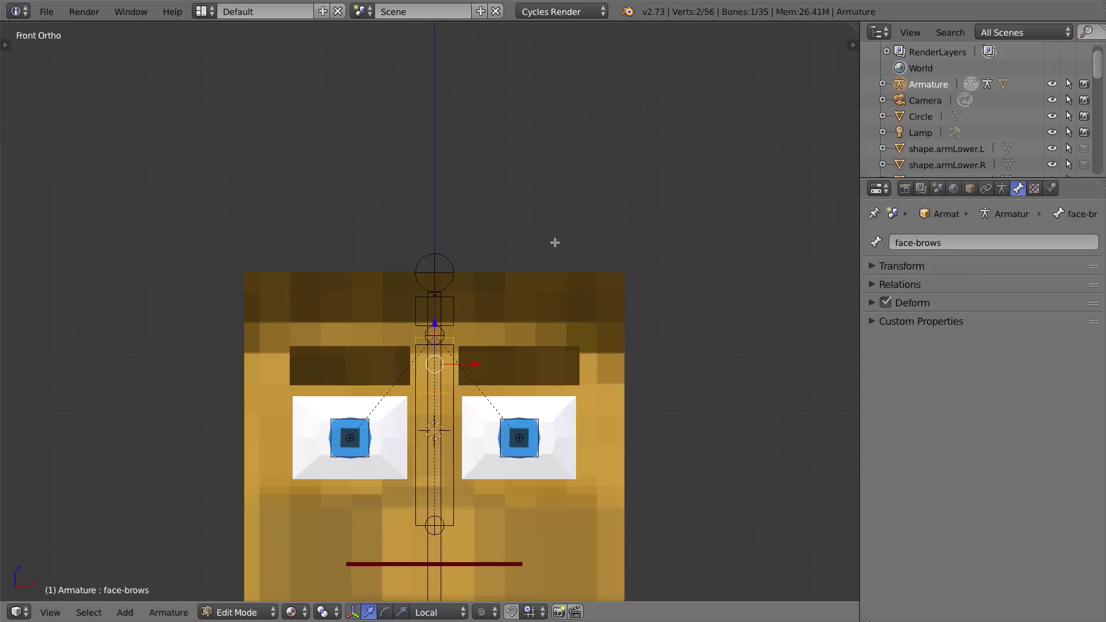
Select the eye.L bone and snap the 3D cursor to it.
scroll(541, 316, "down", 5, "shift")
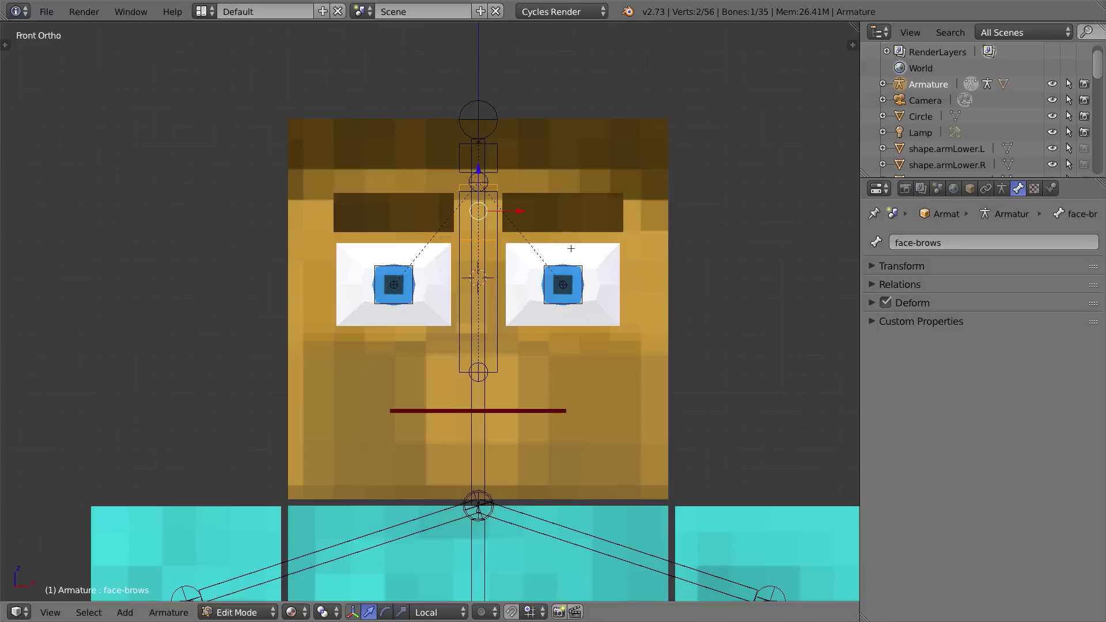
right_click(578, 265)
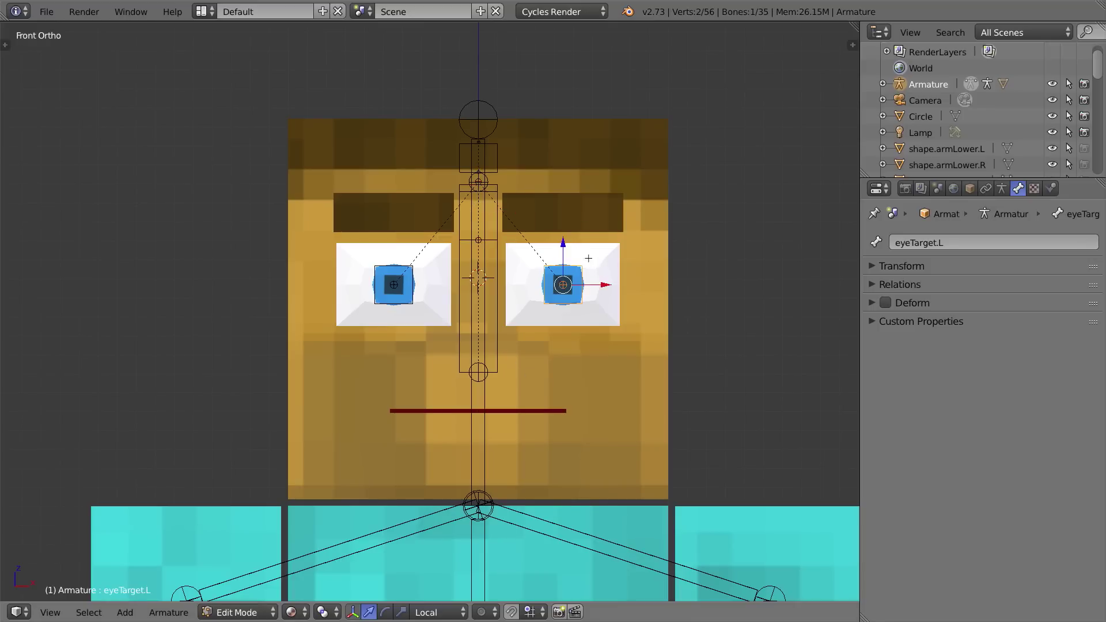
middle_click_drag(585, 282, 597, 271)
right_click(786, 226)
middle_click_drag(786, 226, 586, 235, "shift")
key("shift+s")
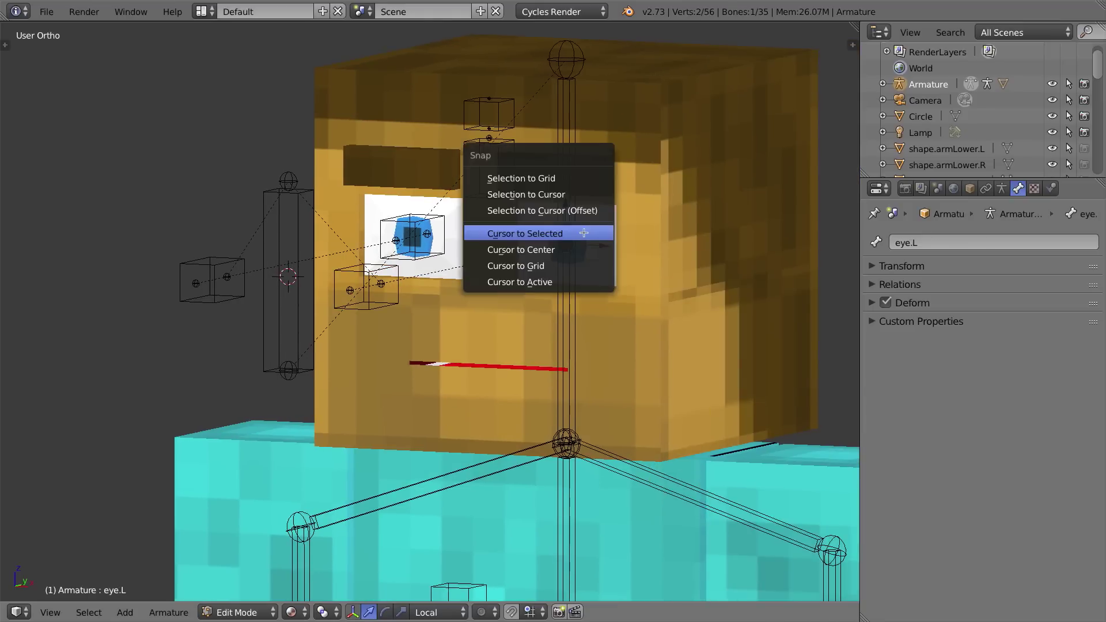
left_click(585, 234)
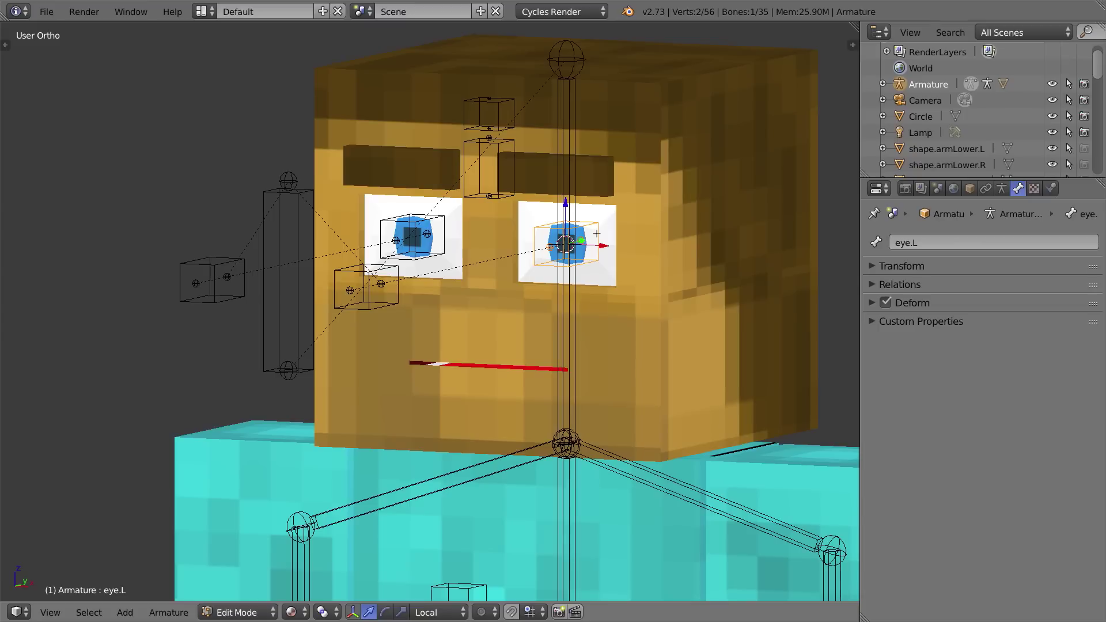
Add a new bone at the 3D cursor on the left eye and select the whole bone.
key("shift+a")
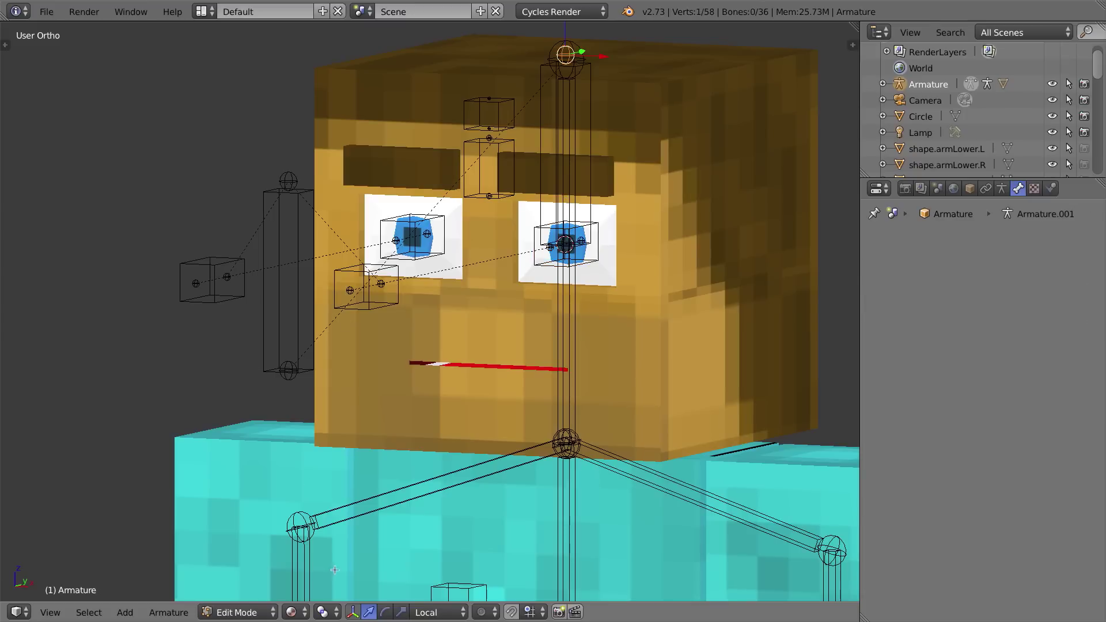
right_click(593, 152)
key("KP_1")
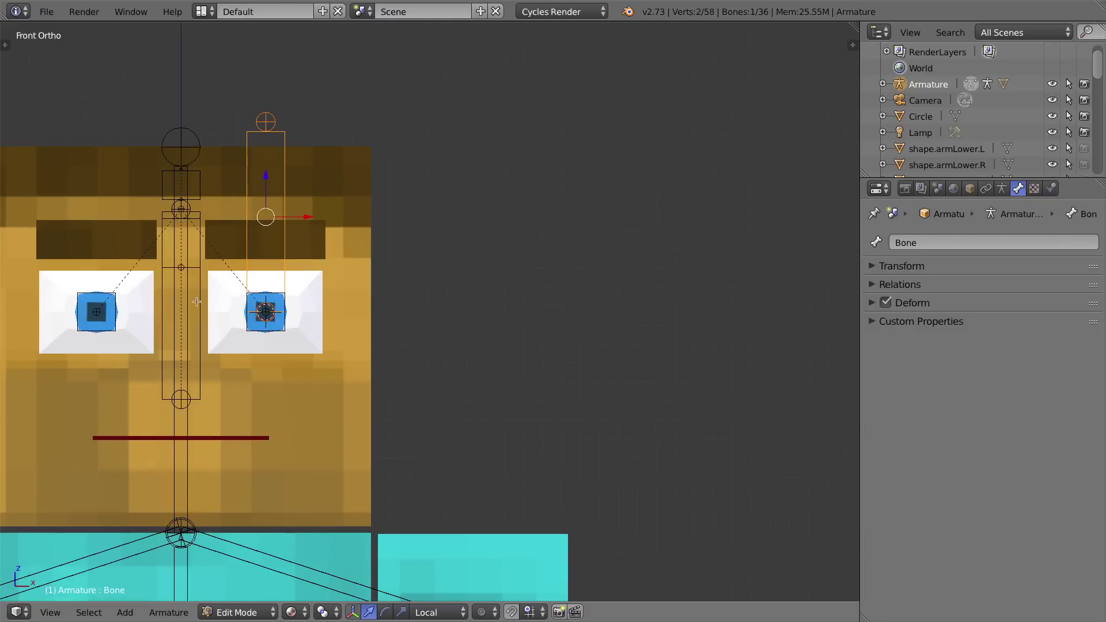
key("KP_3")
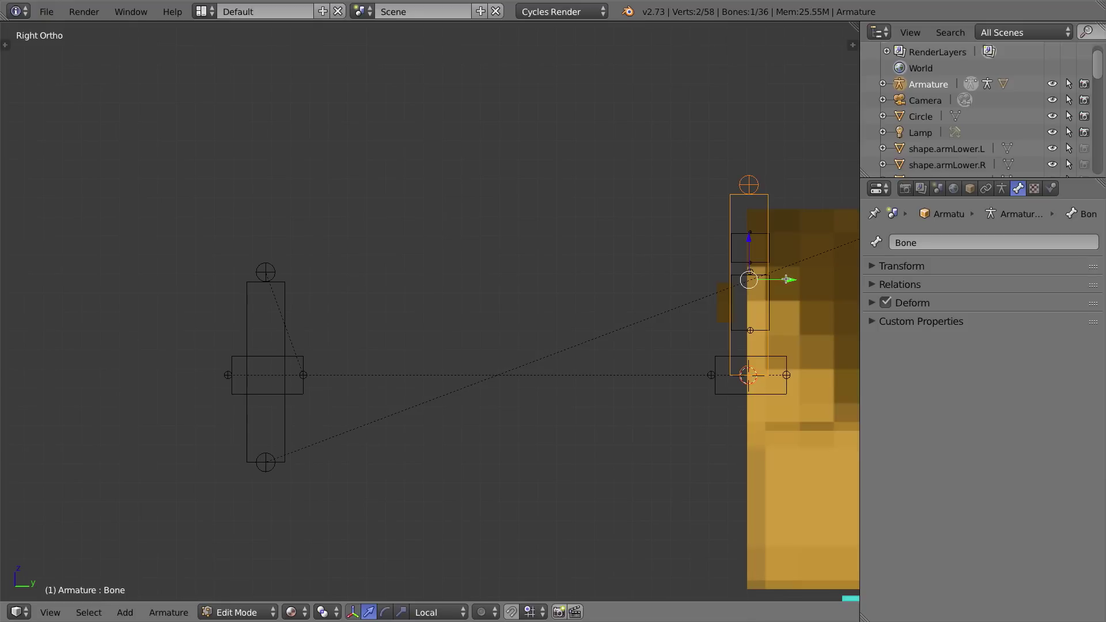
Select the new eye bone together with the two brow bones and move all three forward along Y, just in front of the face.
left_click_drag(788, 280, 781, 281)
key("ctrl+z")
left_click(742, 260)
left_click(737, 281, "shift")
key("shift+a")
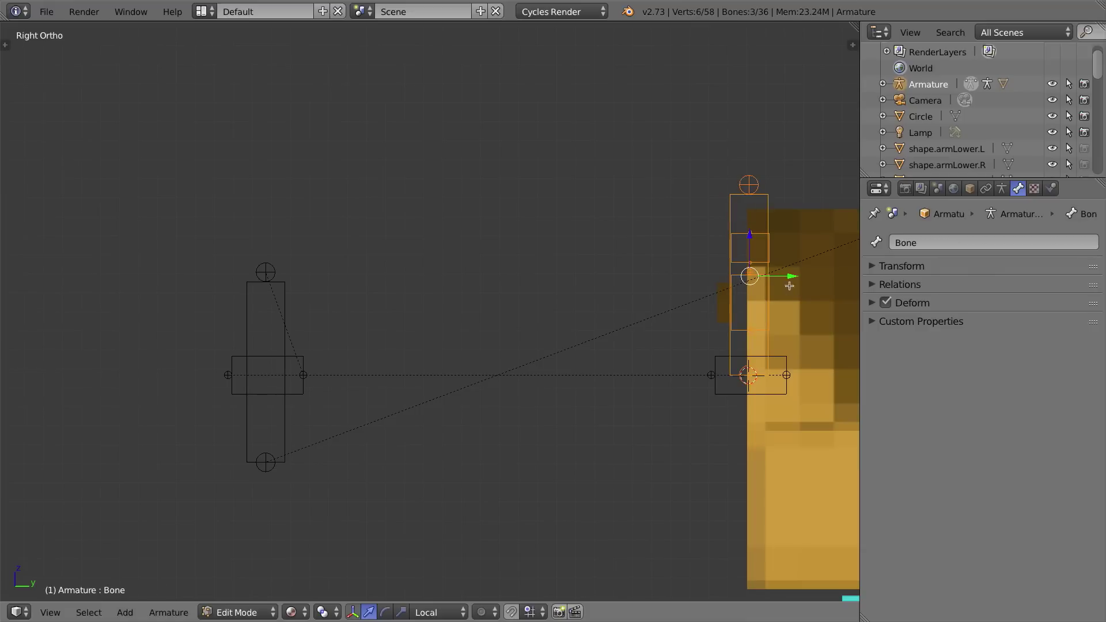
key("g")
key("y")
left_click(725, 225)
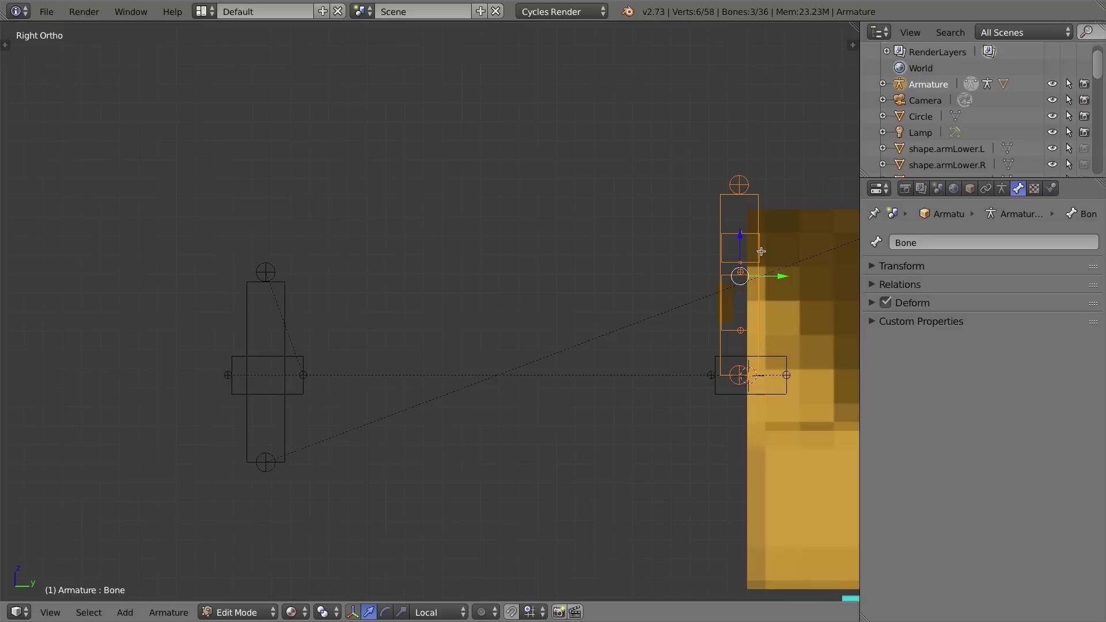
left_click_drag(782, 278, 748, 349)
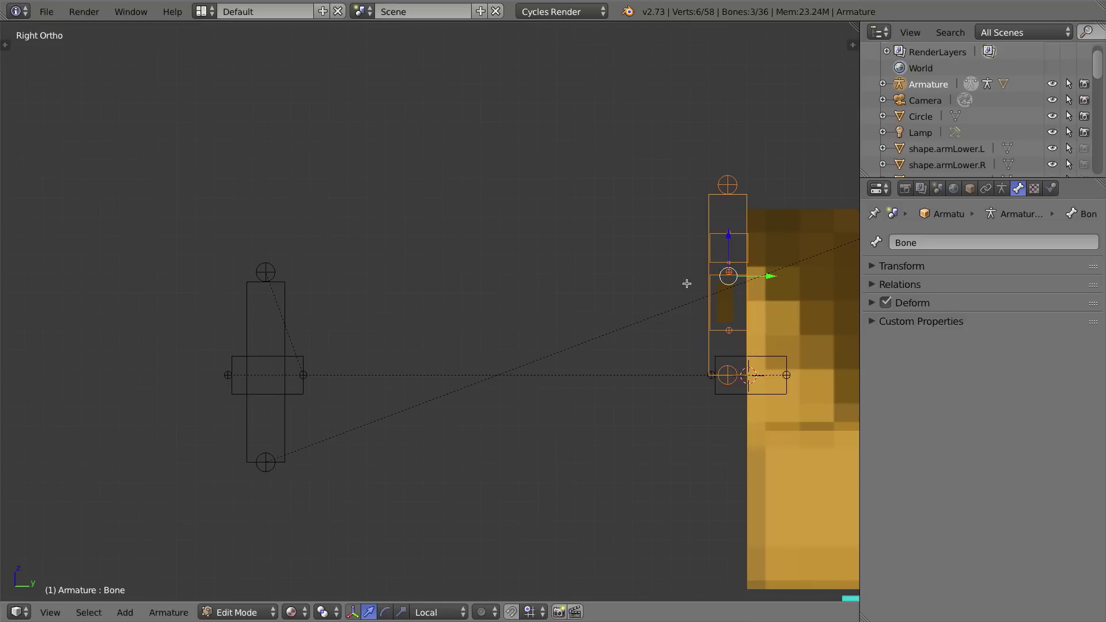
Shorten the new left-eye bone by lowering its tip along Z to just above the eyebrow.
key("KP_4")
right_click(746, 195)
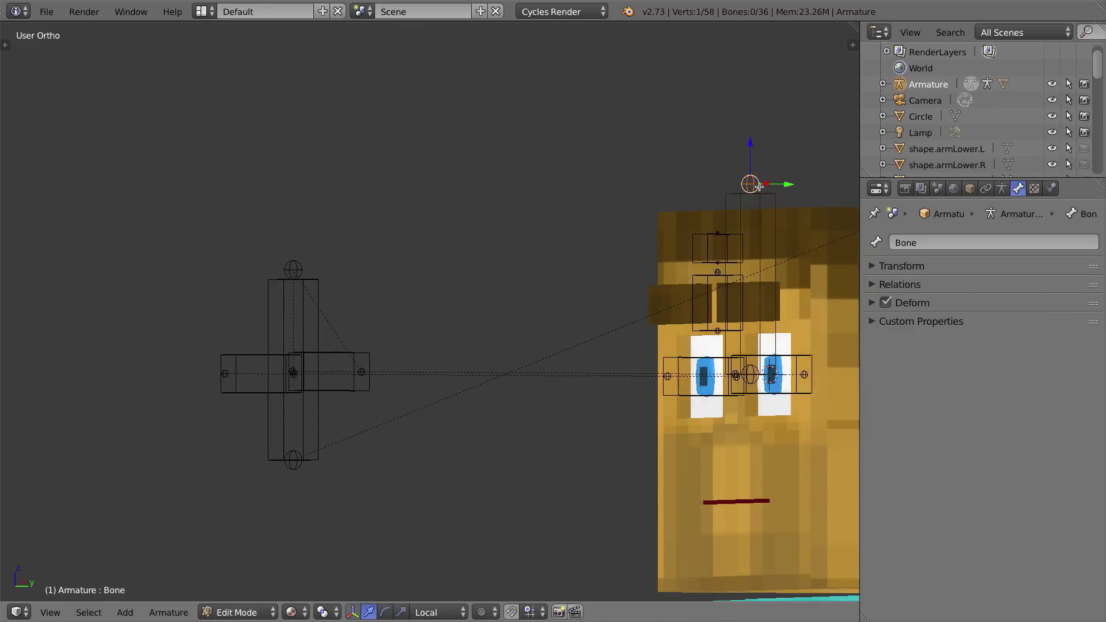
key("KP_1")
key("KP_Decimal")
left_click_drag(327, 172, 329, 262)
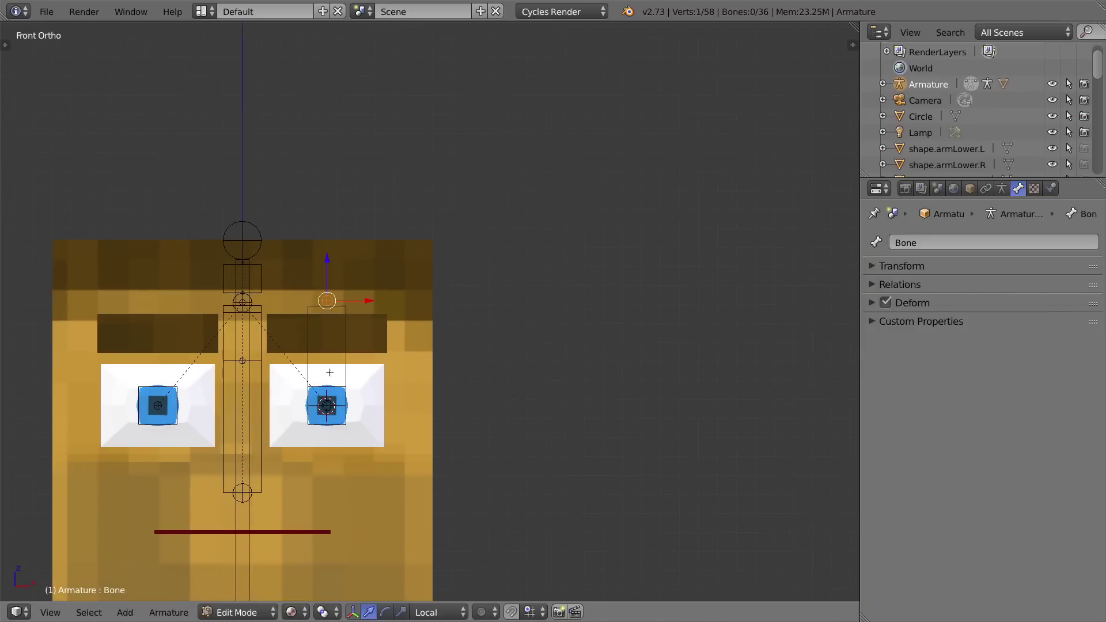
Raise the left-eye bone along Z until its base meets the eye's upper edge, and lower its tip to shorten it further.
right_click(343, 319)
key("g")
key("z")
key("z")
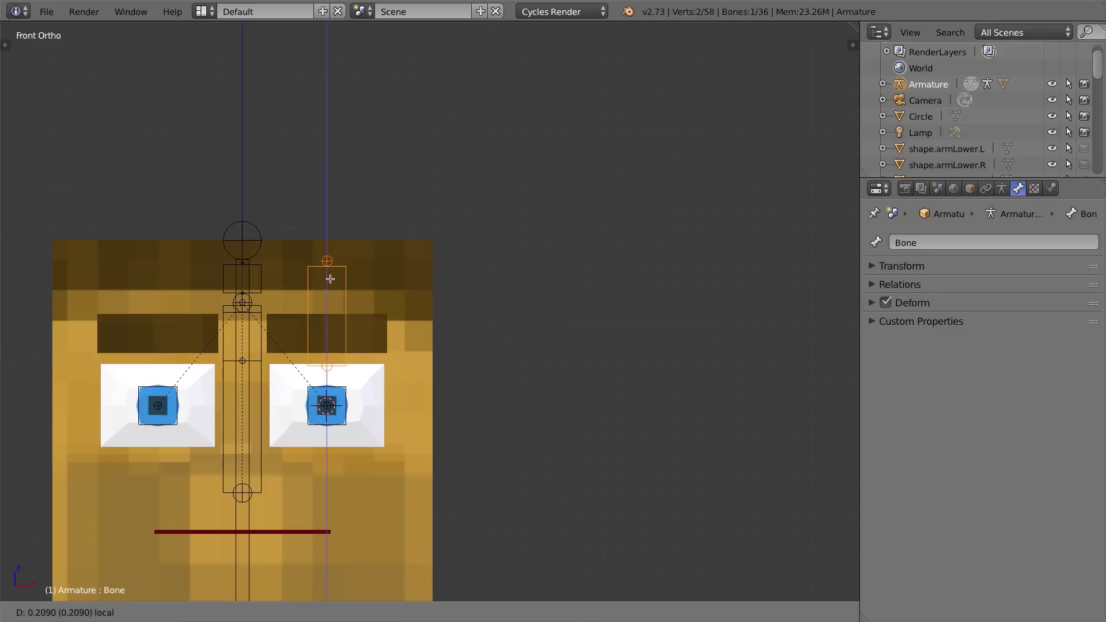
left_click(330, 278)
right_click(327, 261)
left_click_drag(327, 217, 328, 240)
Select the bone above the left eye and rename it face-eyelid.L.
right_click(344, 307)
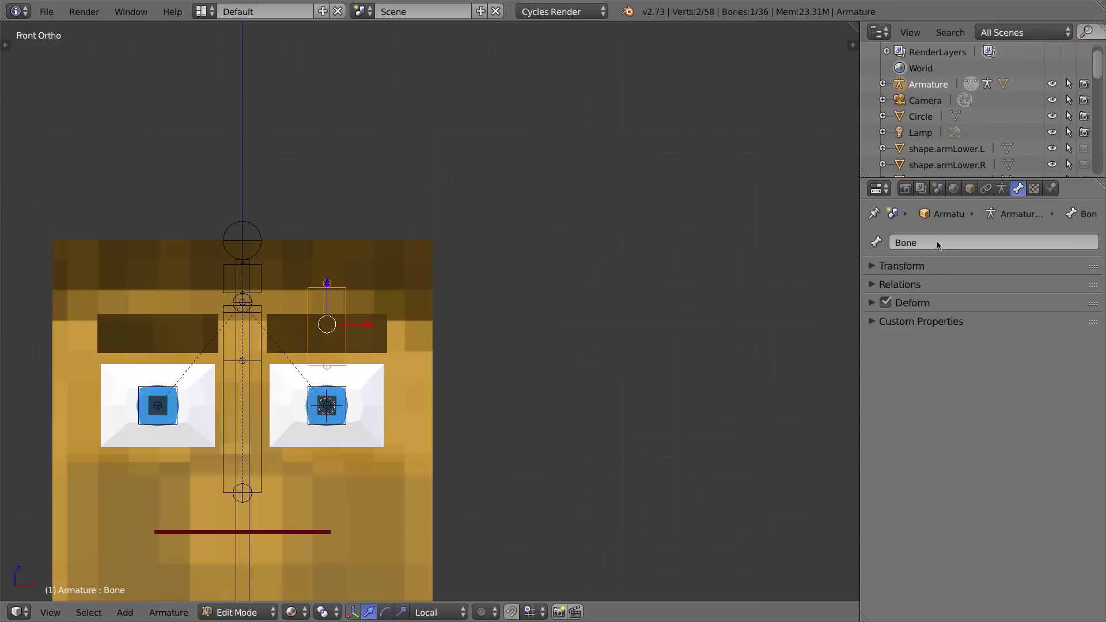
left_click(918, 251)
type("face.eyeli")
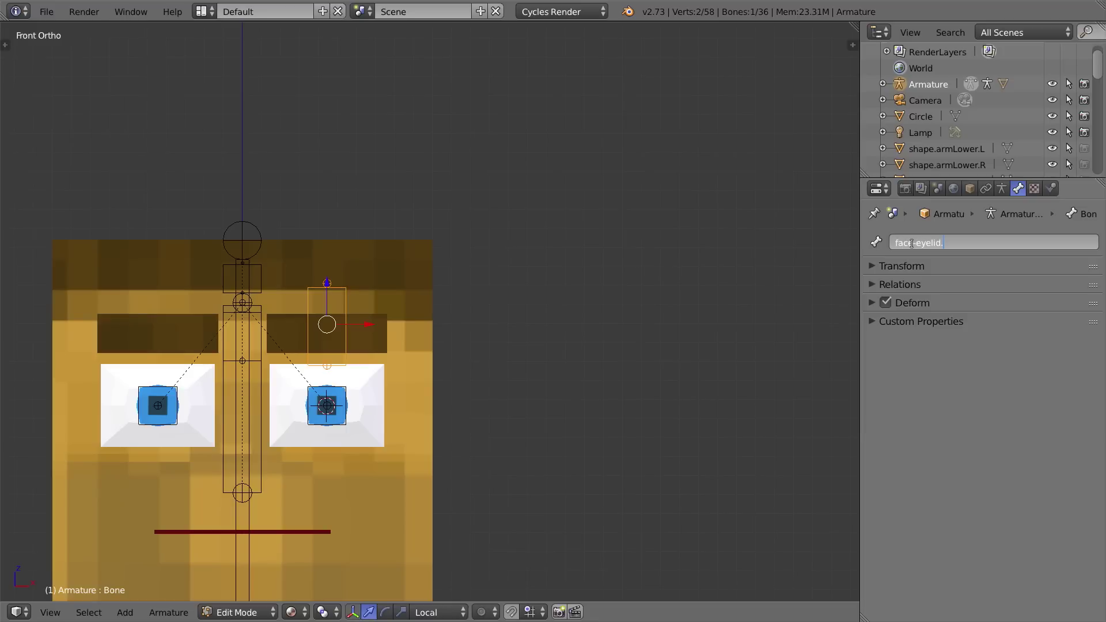
type("d.L")
key("Return")
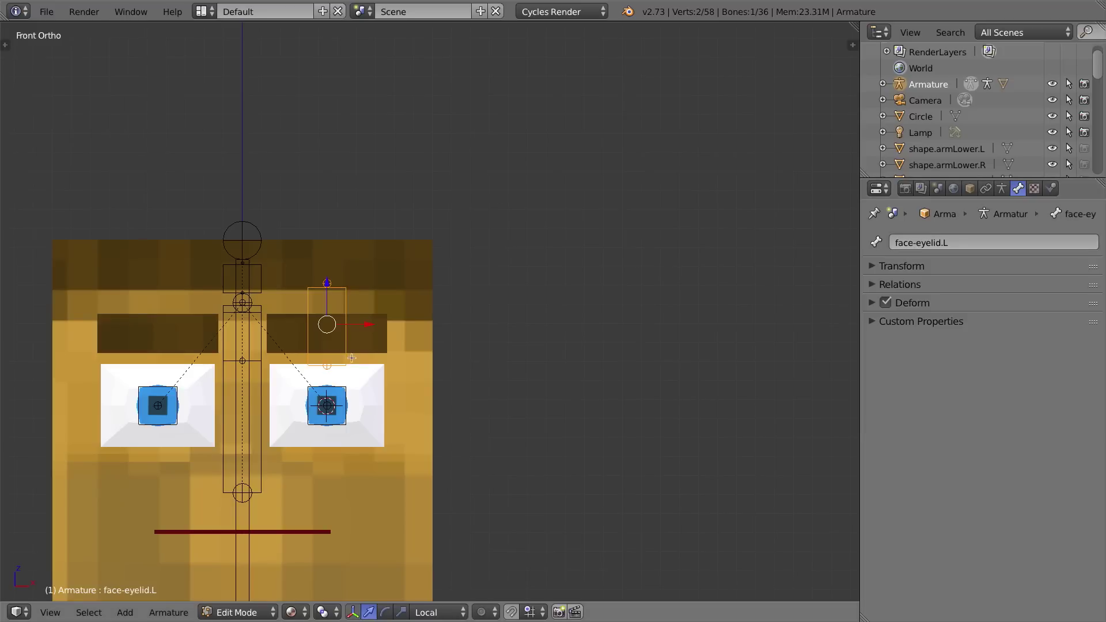
Duplicate the eyelid bone along the X axis to above the character's right eye and rename the copy face-eyelid.R.
key("shift+d")
key("x")
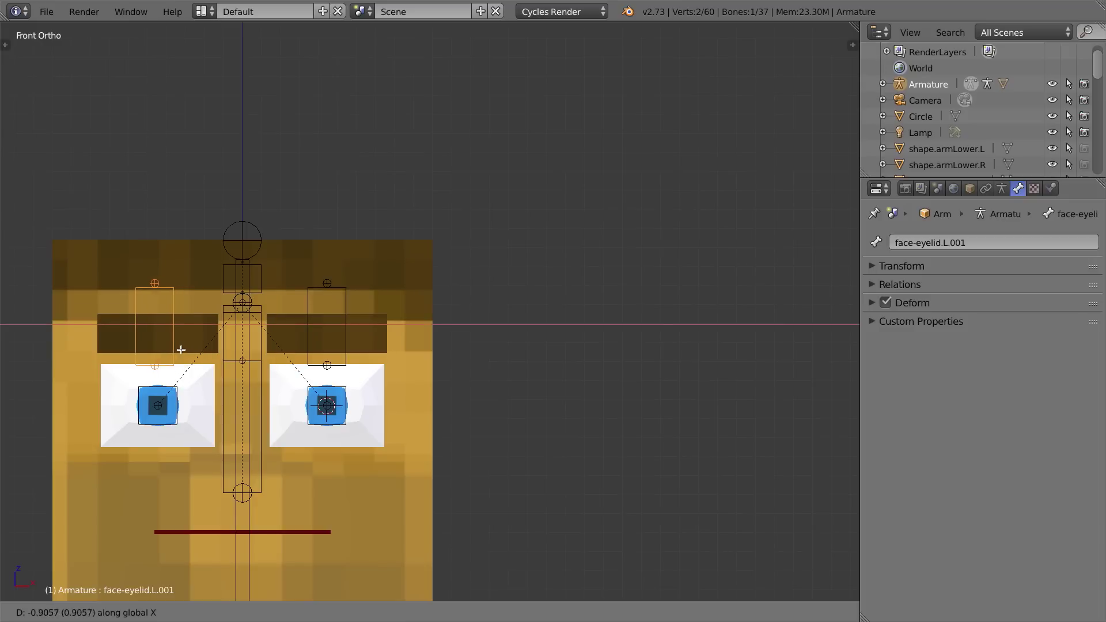
left_click(186, 349)
left_click(960, 243)
left_click_drag(943, 243, 1037, 242)
type("R")
key("Return")
Select the eyeTarget bone and snap the 3D cursor to it.
scroll(279, 353, "down", 2)
middle_click_drag(280, 352, 375, 258, "shift")
scroll(403, 306, "up", 3)
middle_click_drag(414, 343, 475, 208, "shift")
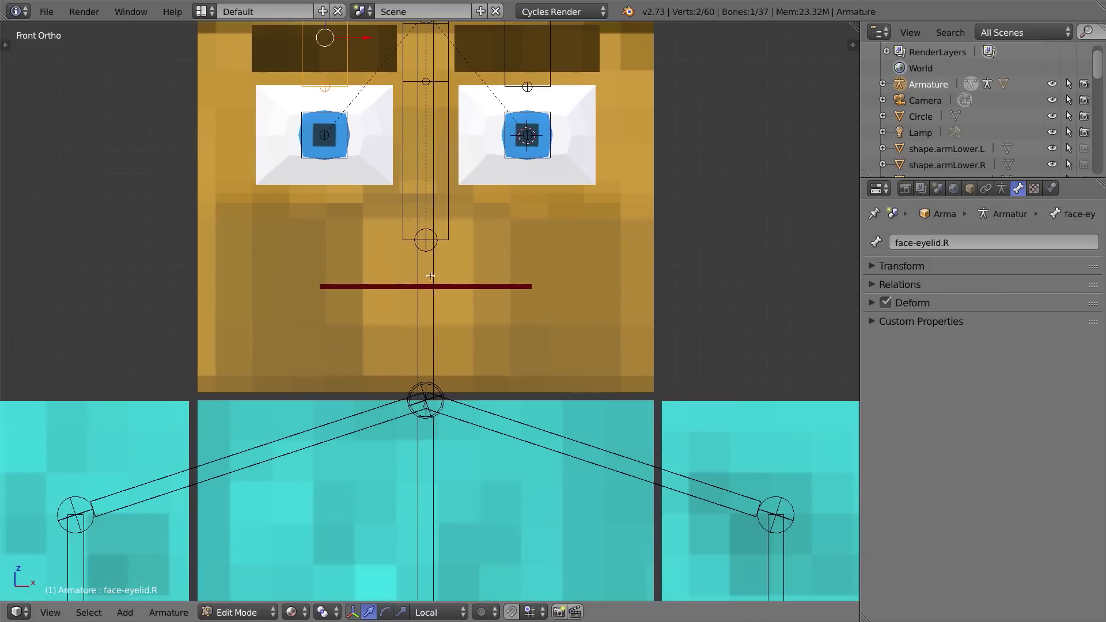
right_click(447, 183)
middle_click_drag(442, 272, 507, 121)
key("shift+s")
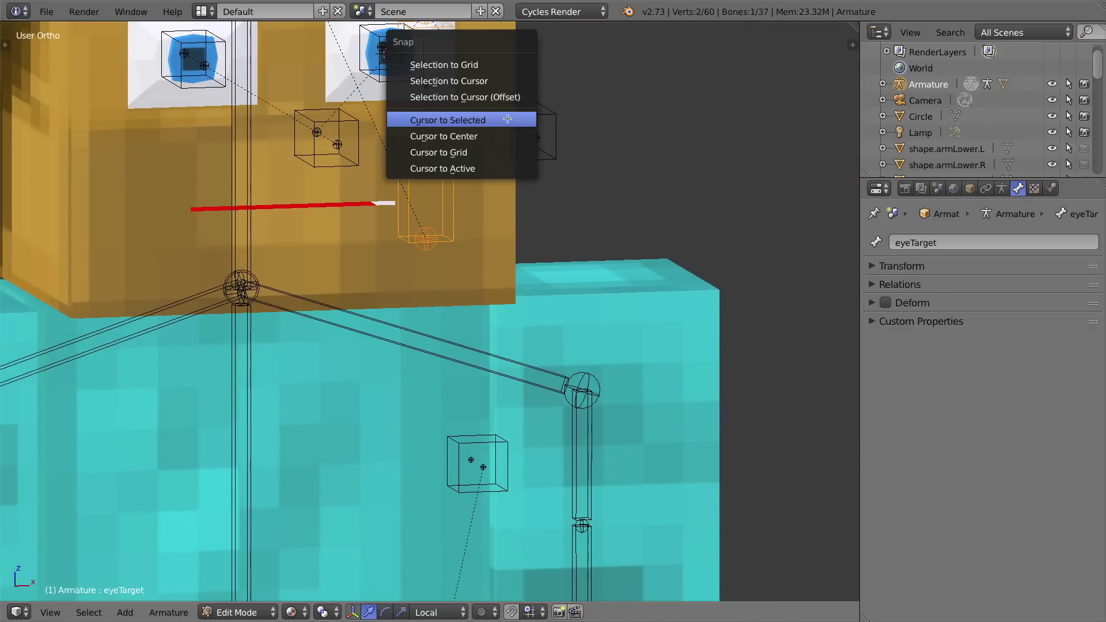
left_click(507, 119)
Add another bone at the 3D cursor on the eye target and select the whole bone.
key("KP_1")
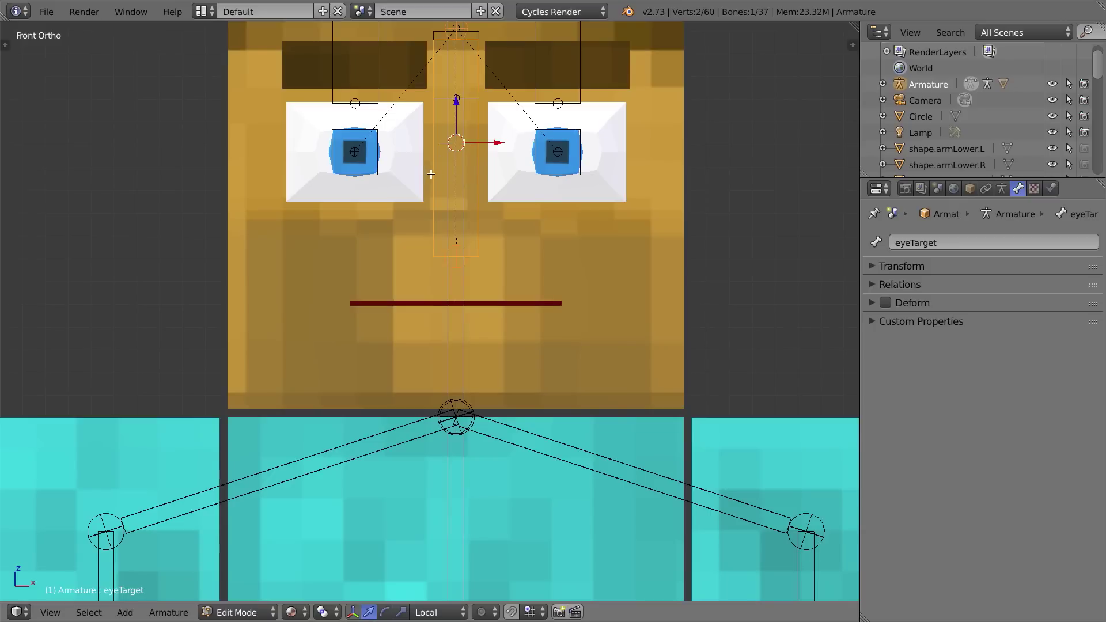
key("e")
middle_click_drag(504, 156, 464, 66)
right_click(470, 74)
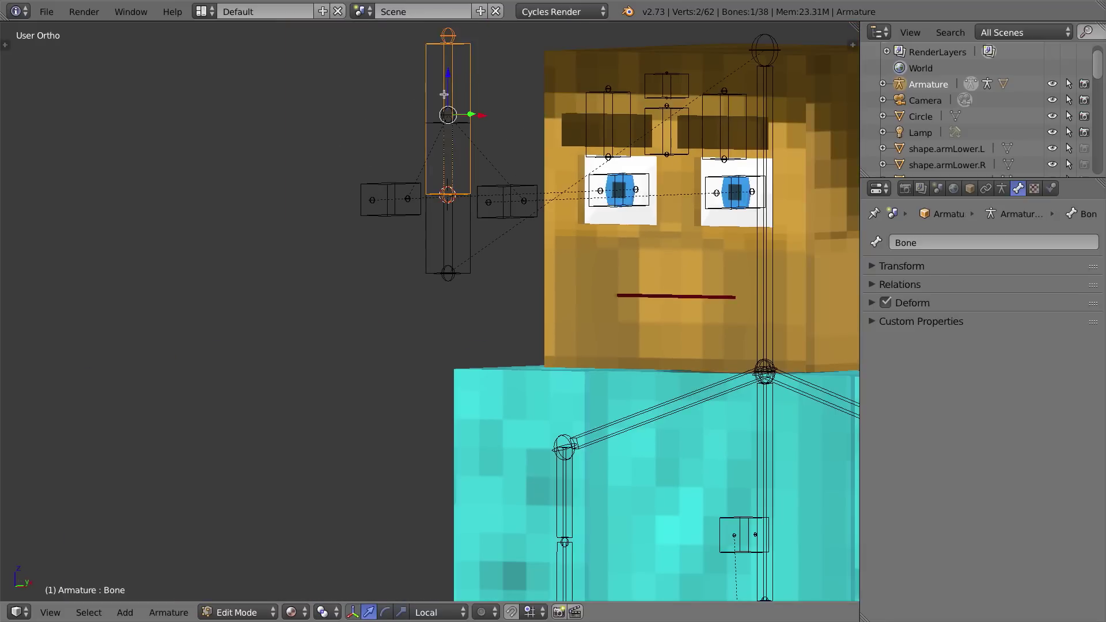
Lower the new bone along the Z axis until it is level with the eye target bone.
key("g")
key("z")
key("z")
left_click(447, 160)
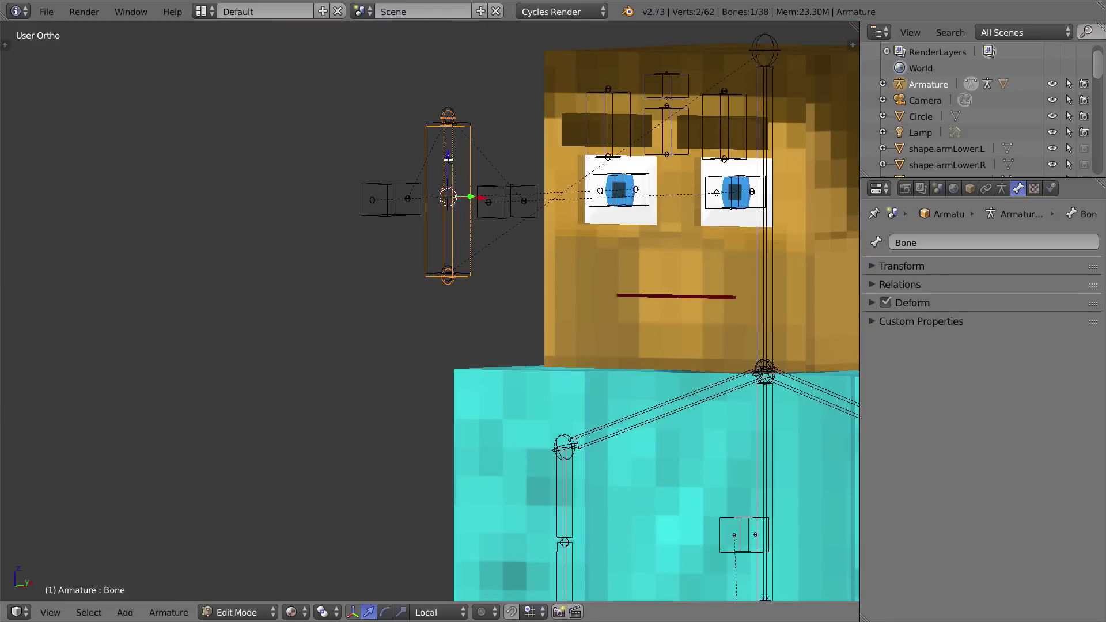
key("KP_3")
key("g")
key("z")
key("z")
left_click(498, 202)
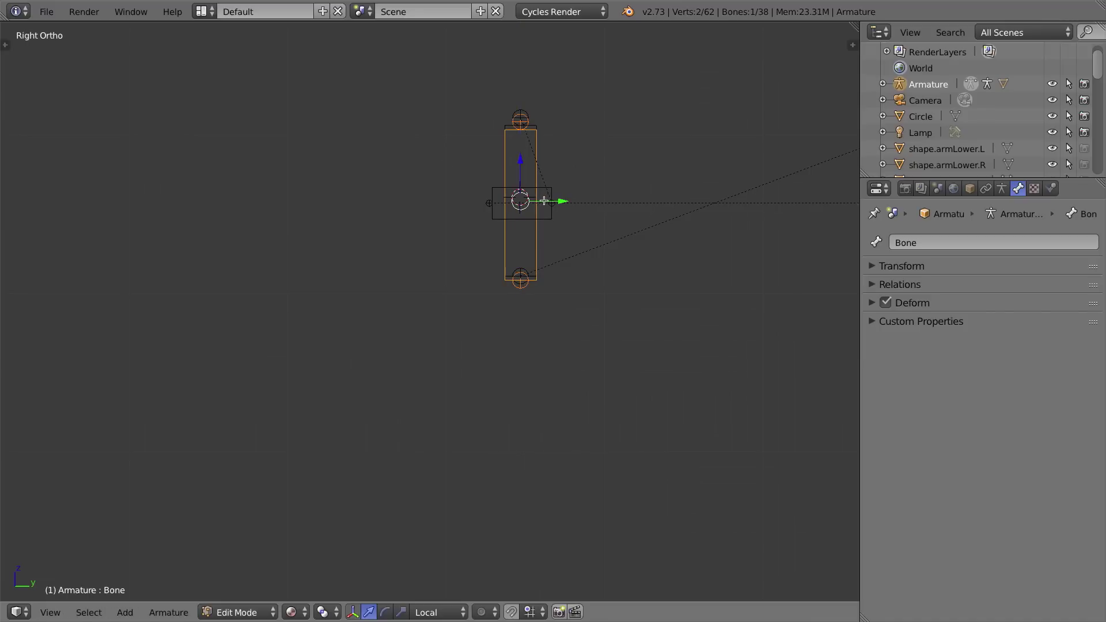
Move the new bone along the Y axis away from the eye target bone to the front of the character's face.
left_click_drag(559, 200, 670, 201)
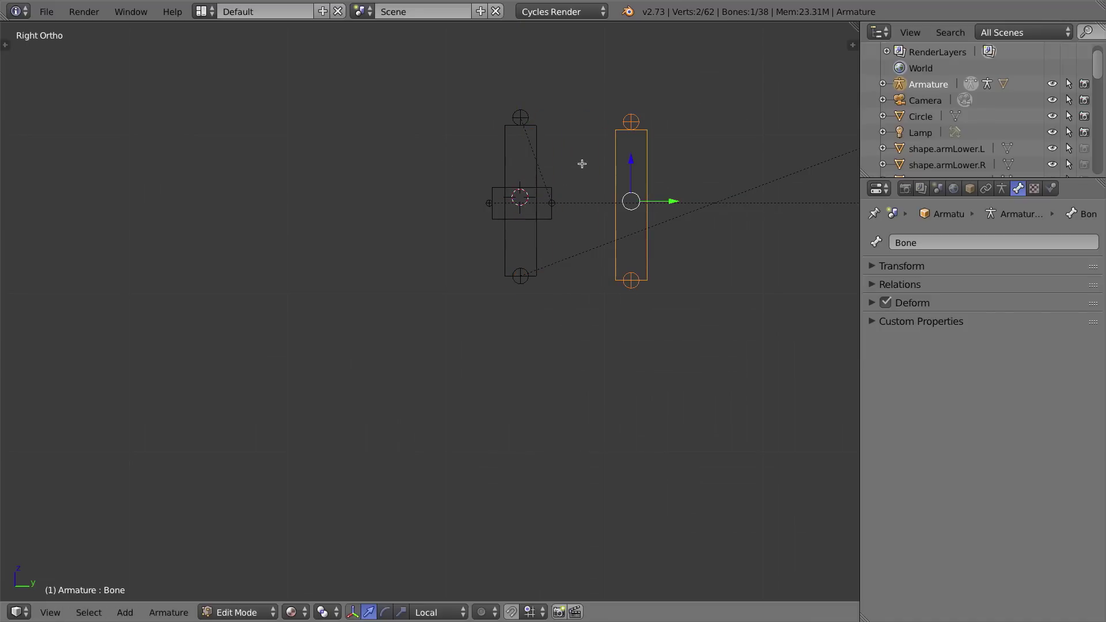
middle_click_drag(581, 163, 518, 162, "shift")
right_click(465, 132)
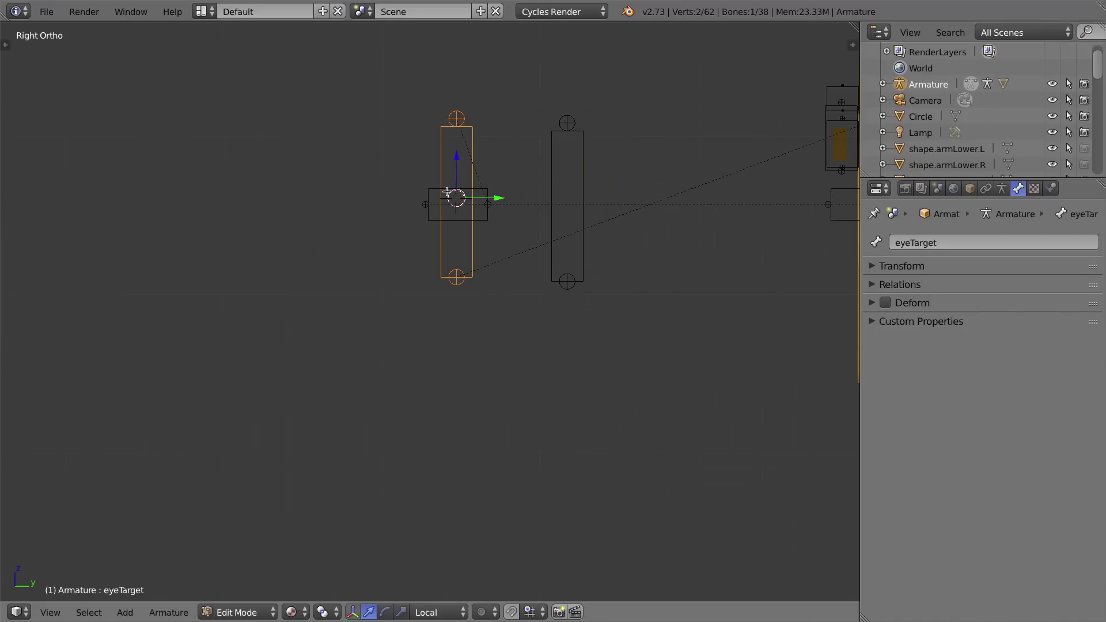
middle_click_drag(450, 193, 476, 205)
key("KP_1")
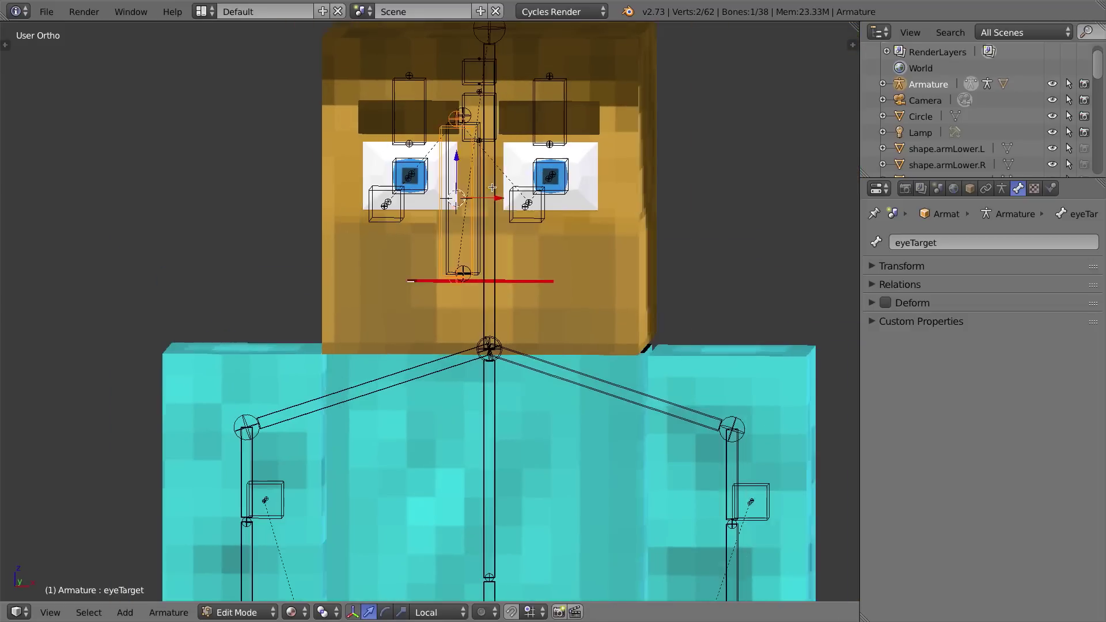
middle_click_drag(492, 187, 560, 148)
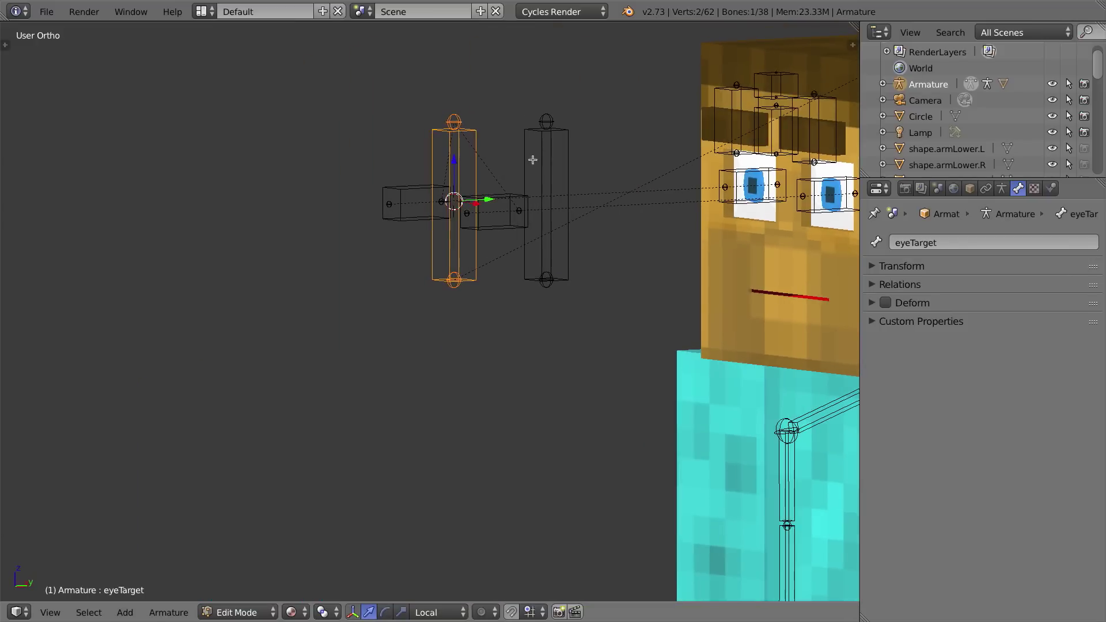
right_click(545, 157)
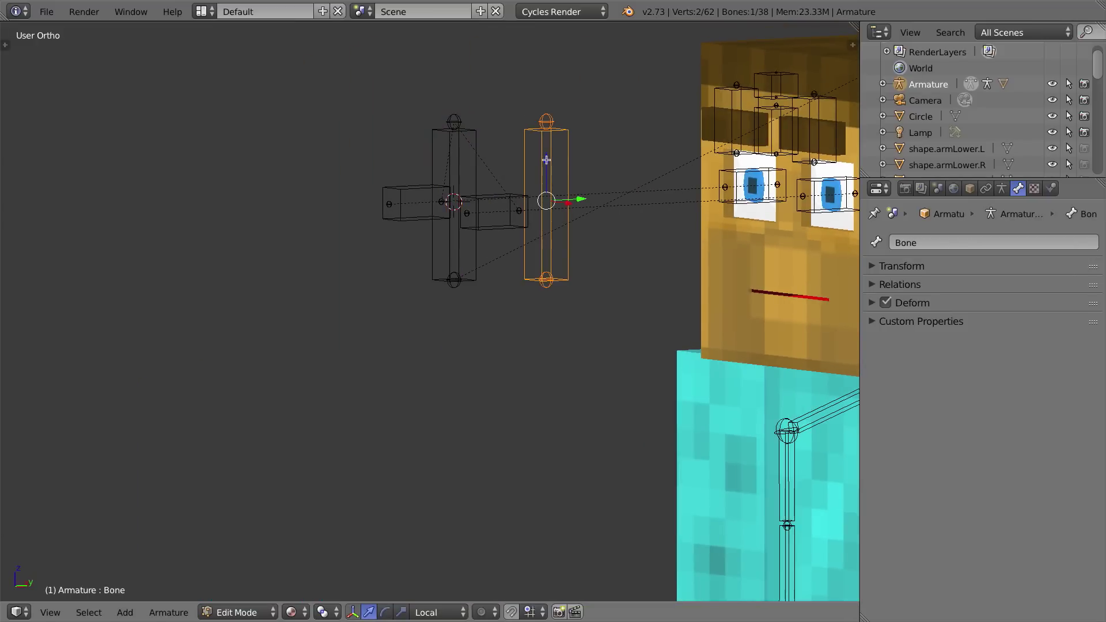
key("g")
key("z")
left_click(562, 220)
key("KP_3")
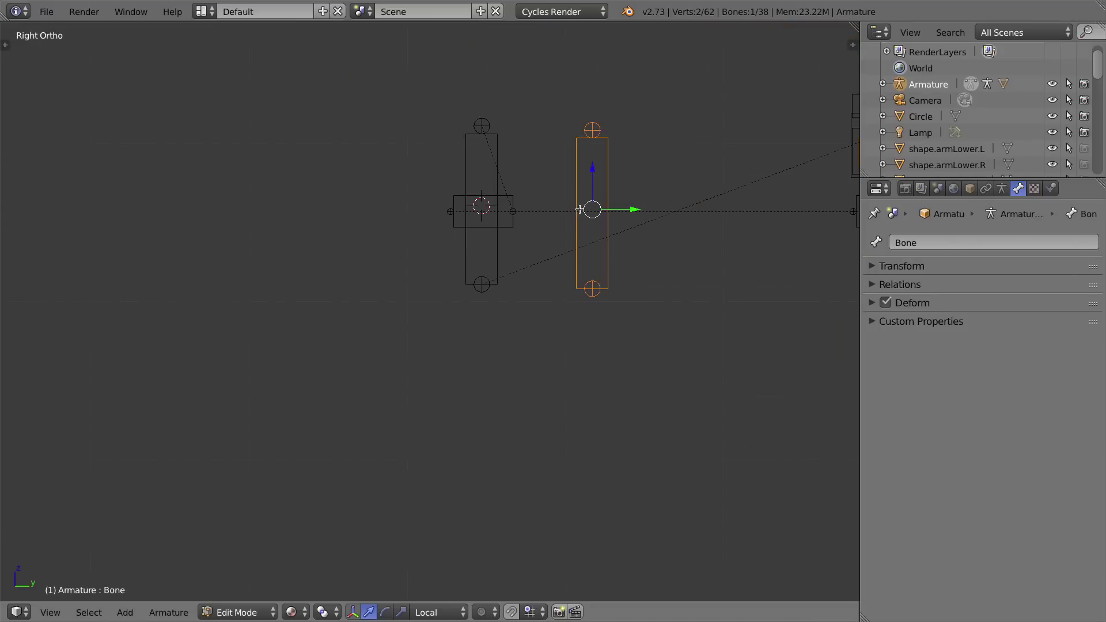
left_click_drag(411, 215, 687, 226)
Shorten the new bone by lowering its upper end and place the whole bone just above the mouth line.
right_click(651, 129)
left_click_drag(648, 102, 645, 231)
key("KP_1")
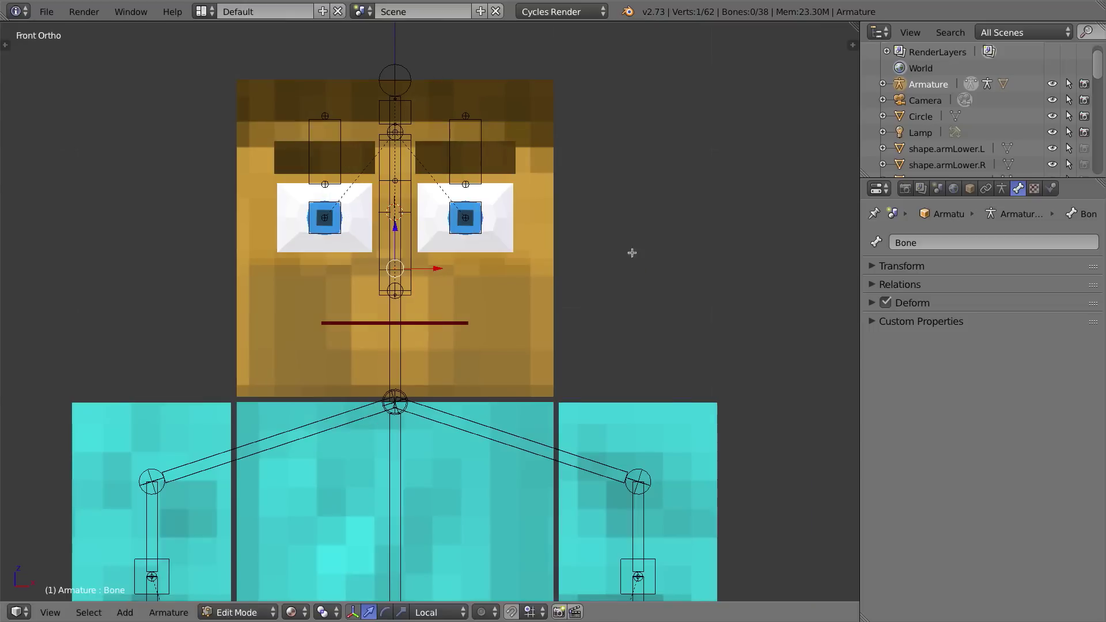
right_click(396, 236)
right_click(410, 293)
left_click_drag(398, 254, 399, 269)
middle_click_drag(398, 269, 451, 217, "shift")
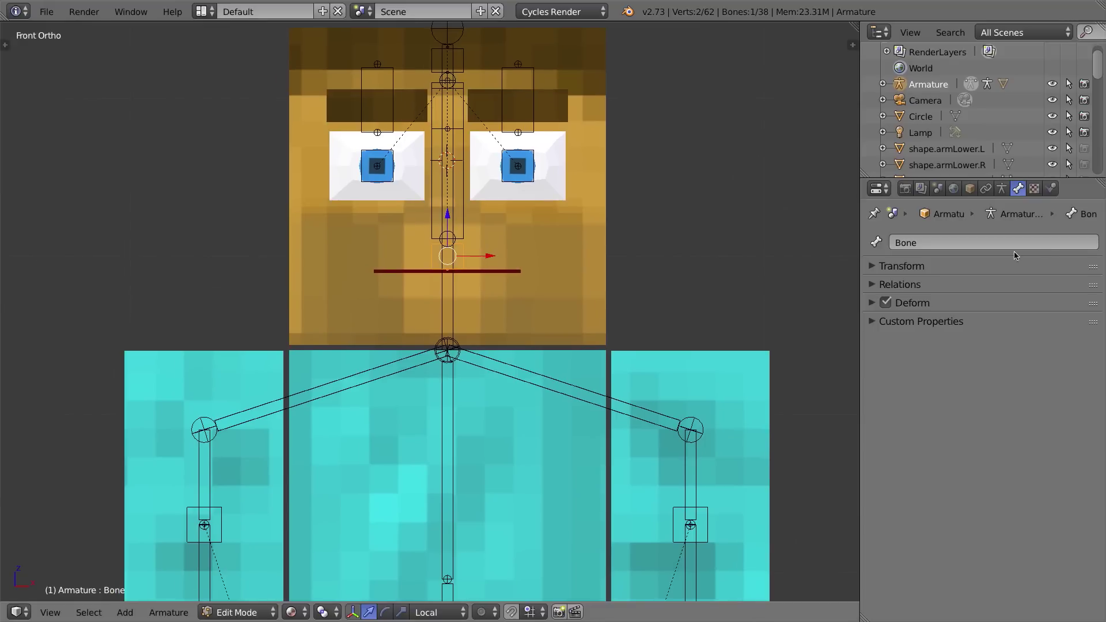
Rename the bone above the mouth line face-lips.
left_click(952, 240)
type("face-lips")
key("Return")
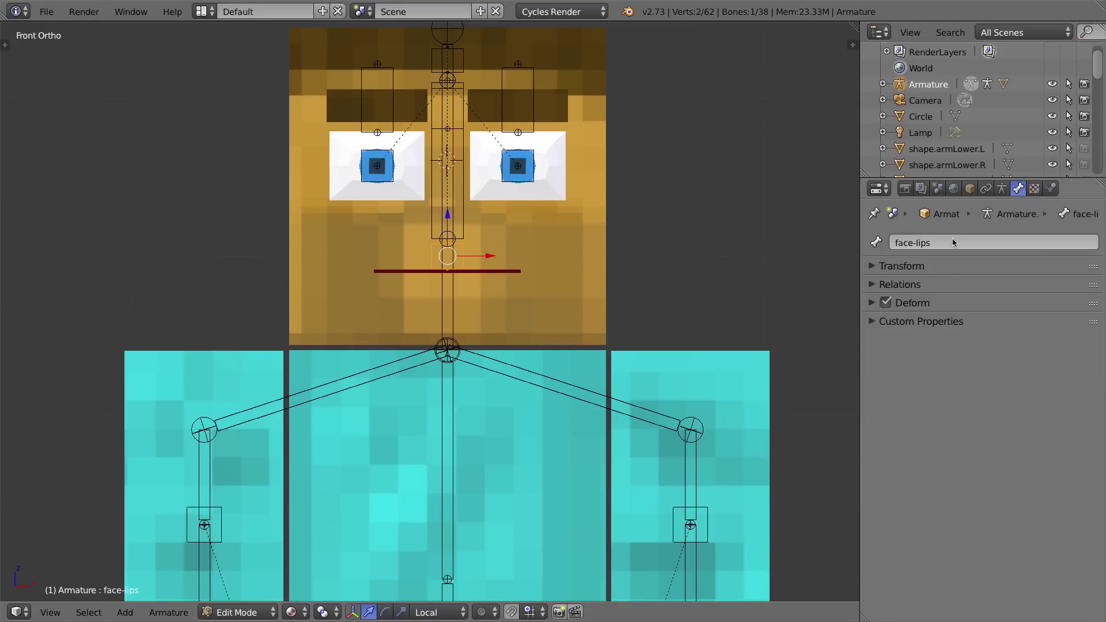
Duplicate the face-lips bone downward along the Z axis to just below the mouth line.
key("shift+d")
key("x")
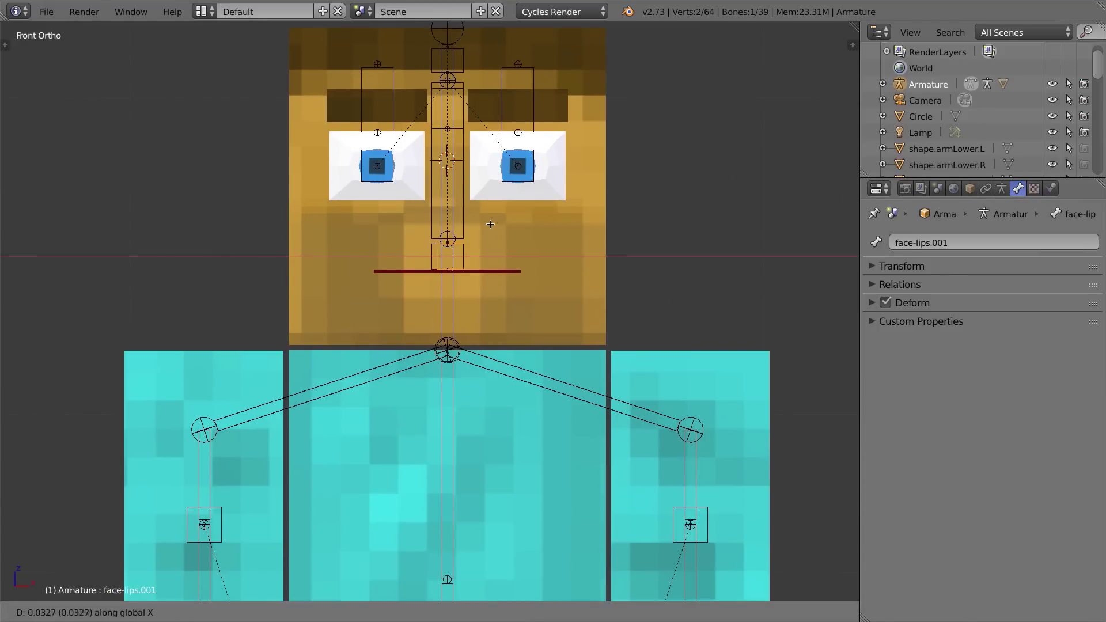
type("z-0.5")
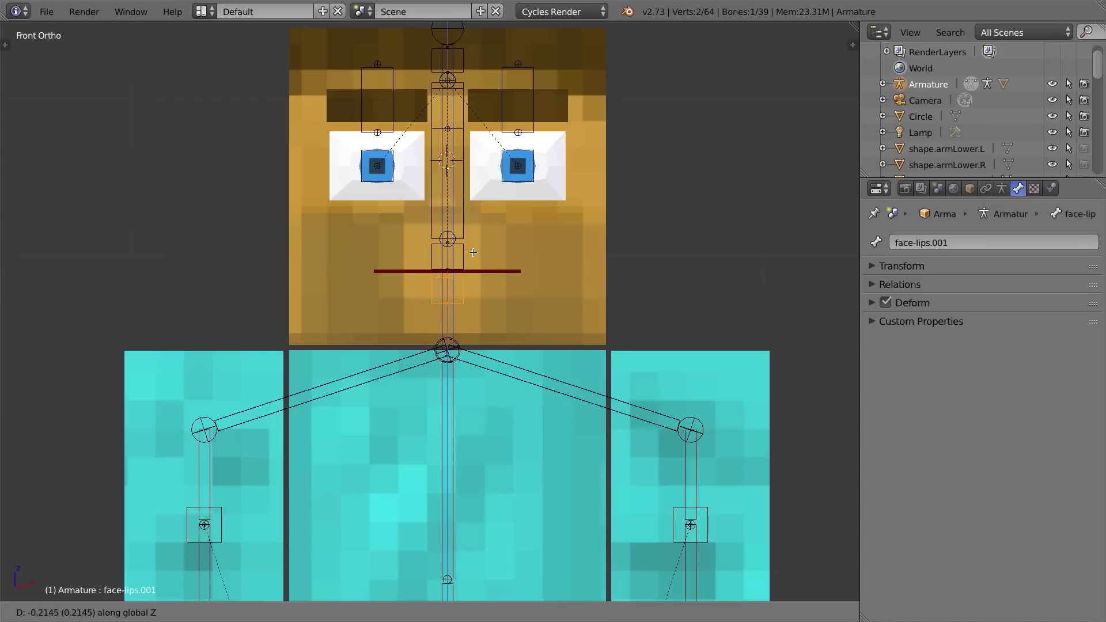
key("Return")
right_click(448, 301)
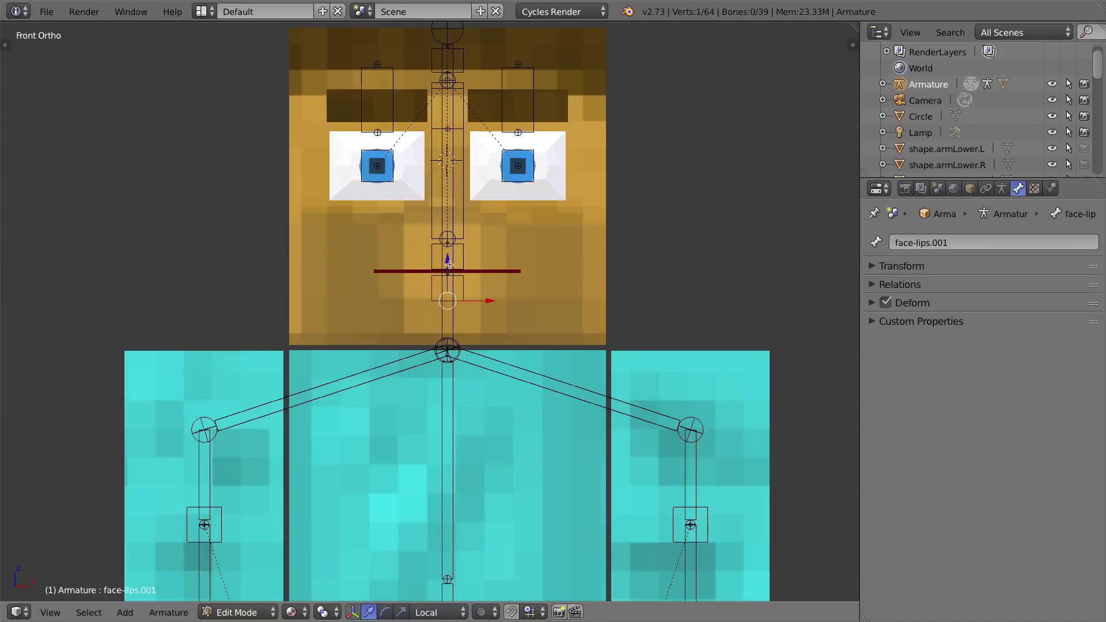
key("g")
key("z")
key("z")
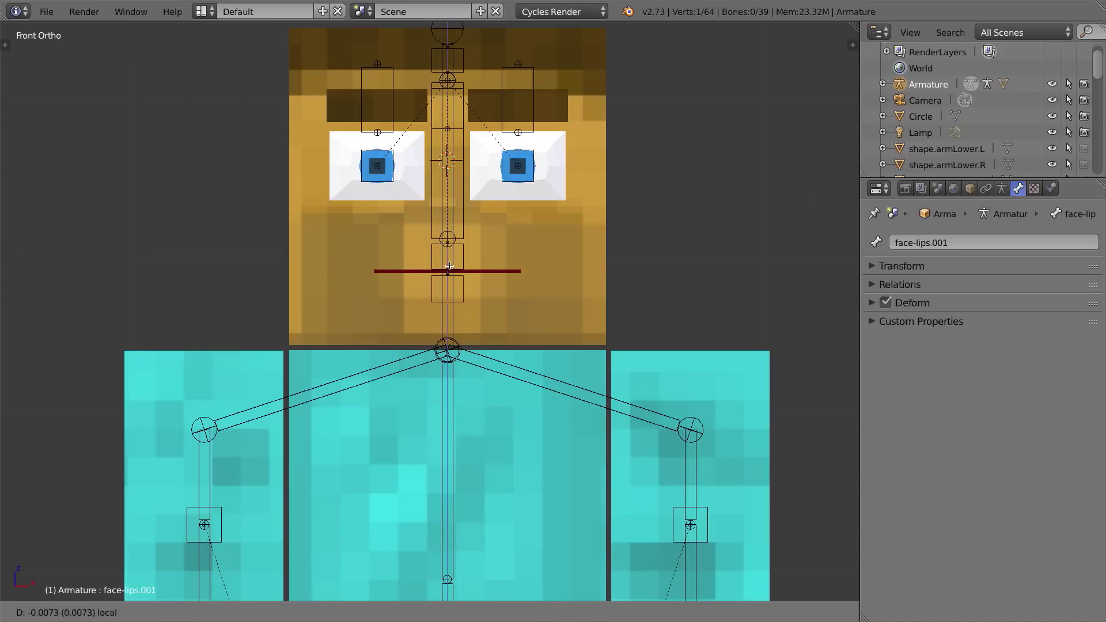
left_click(477, 337)
Select the whole bone below the mouth line and rename it face-jaw.
right_click(464, 287)
left_click(921, 242)
key("shift+End")
key("Delete")
type("jaw")
key("Return")
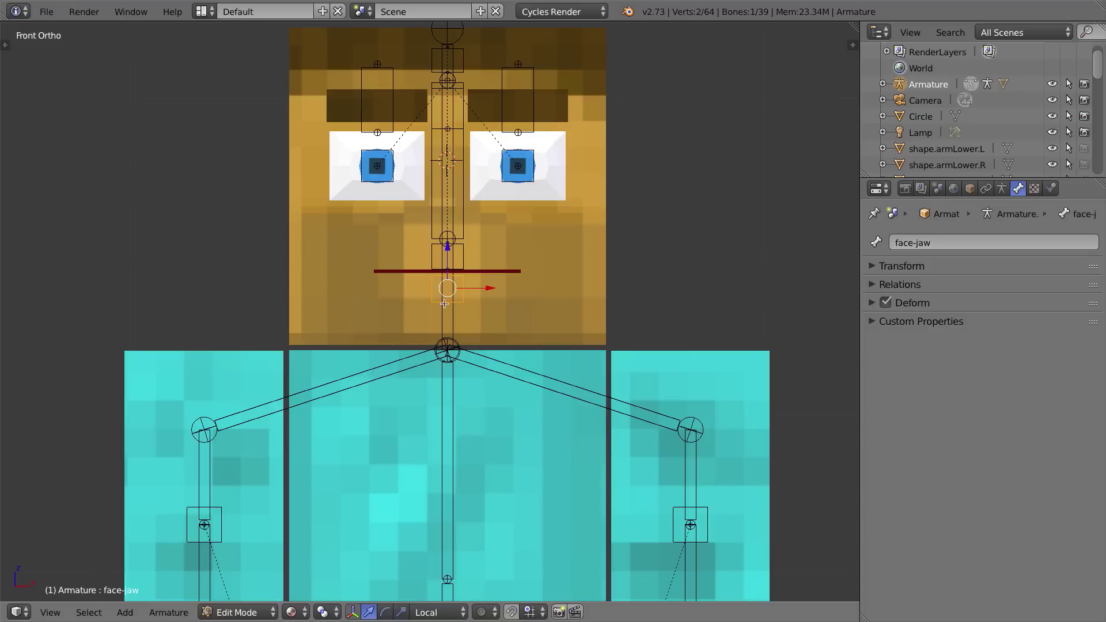
Duplicate the face-jaw bone and place the copy at the character's left mouth corner.
key("shift+d")
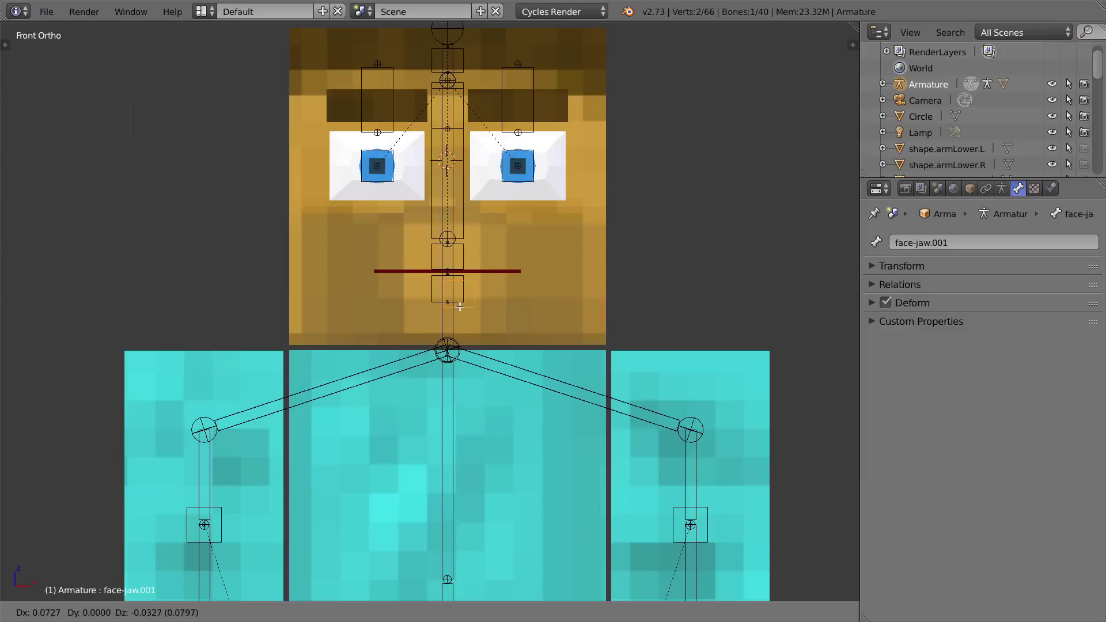
left_click(518, 271)
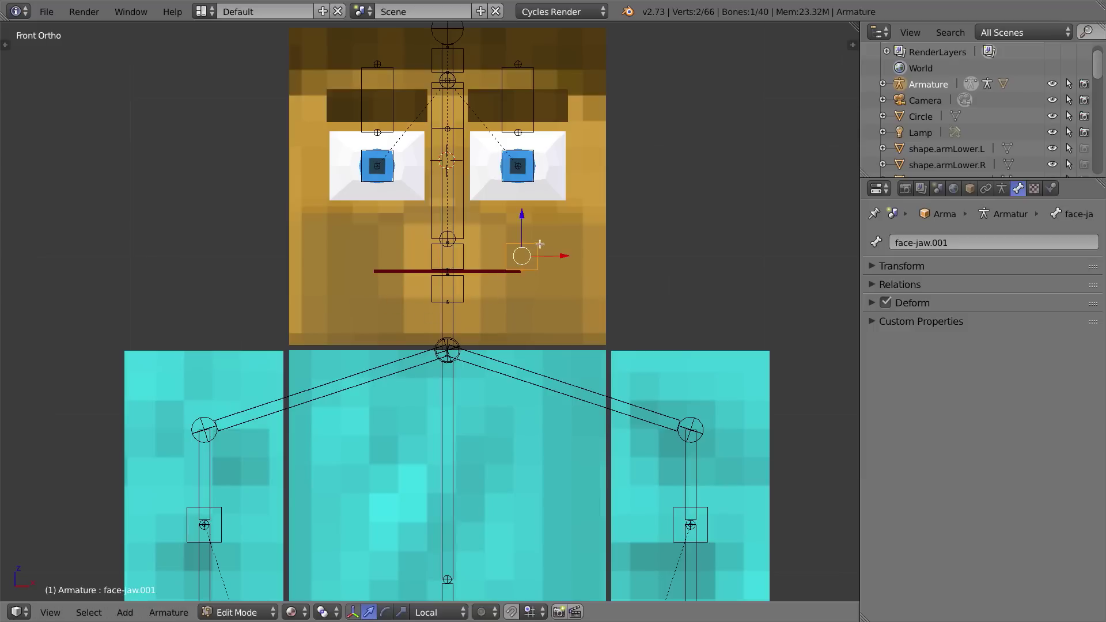
scroll(523, 255, "up", 2)
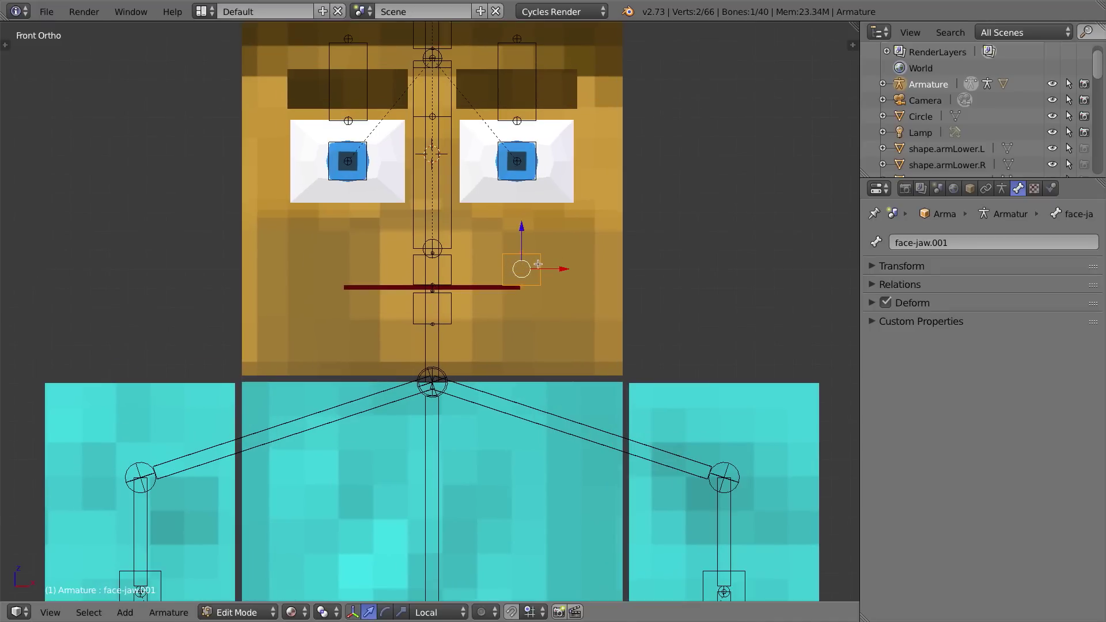
Scale down the display thickness of the mouth-corner bone and shorten it by lowering its tip.
key("ctrl+alt+s")
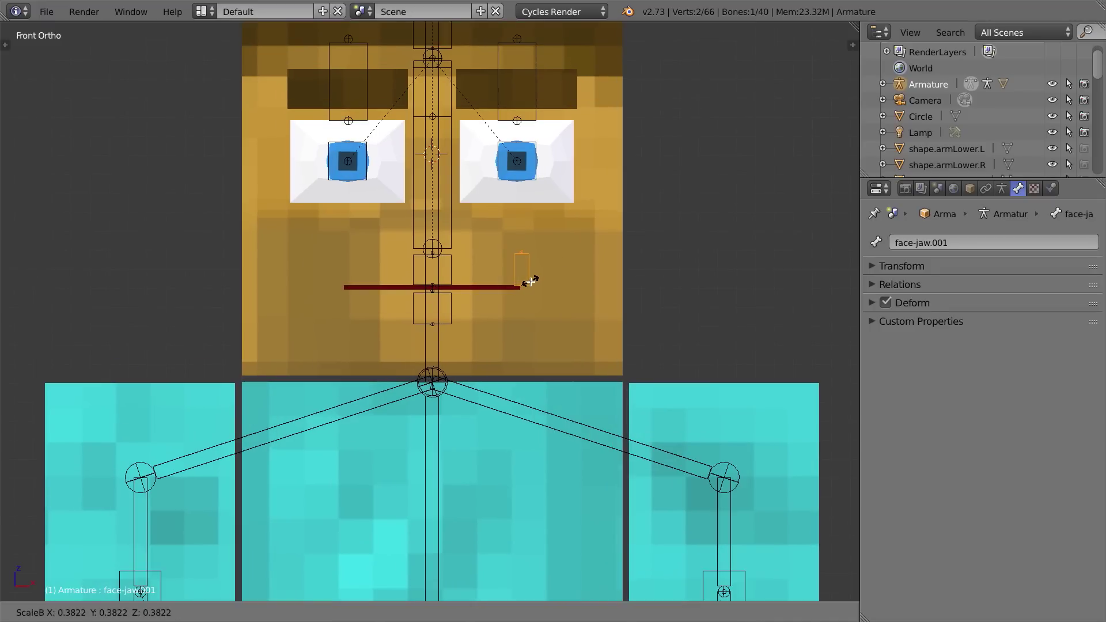
left_click(526, 280)
right_click(522, 250)
key("g")
left_click(523, 267)
Rename the bone at the left mouth corner face-mouth.L.
left_click(976, 242)
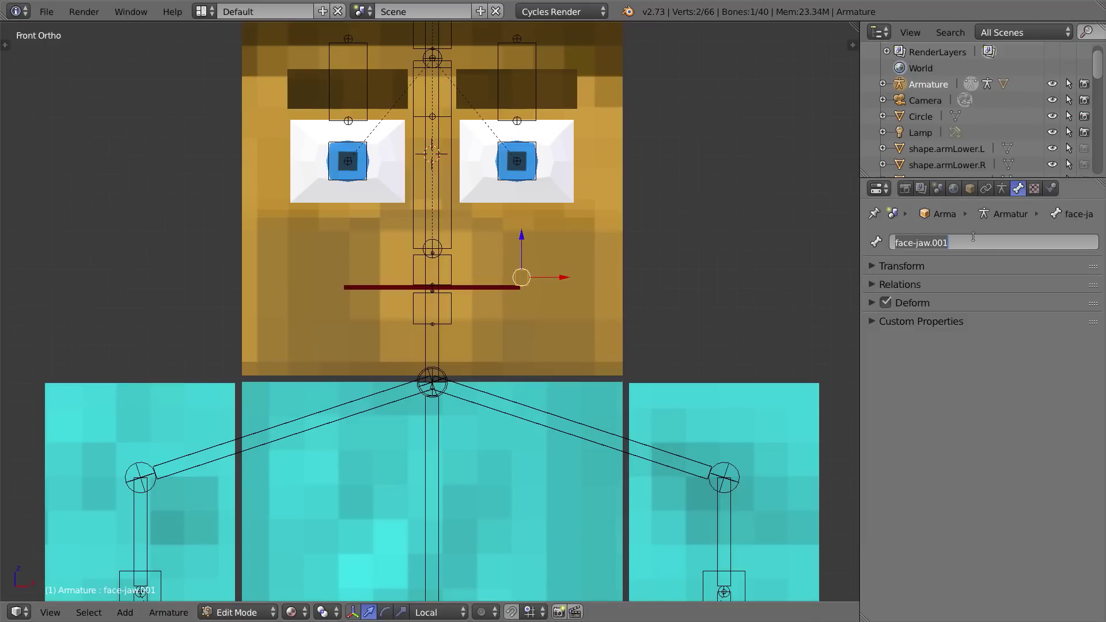
key("BackSpace")
type("face-m")
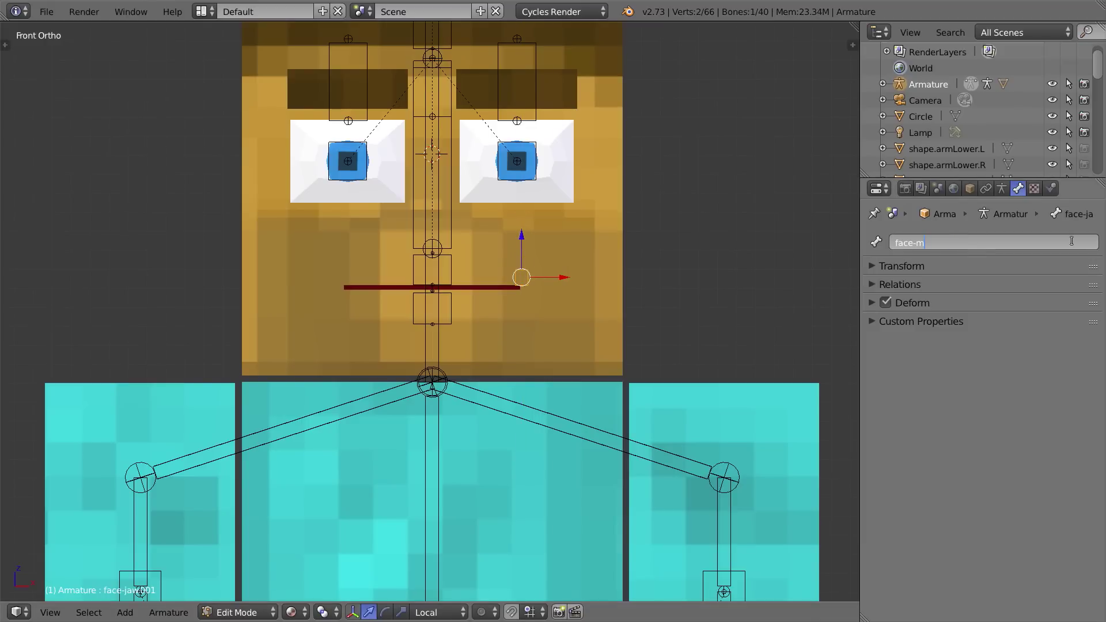
type("outh.L")
key("Return")
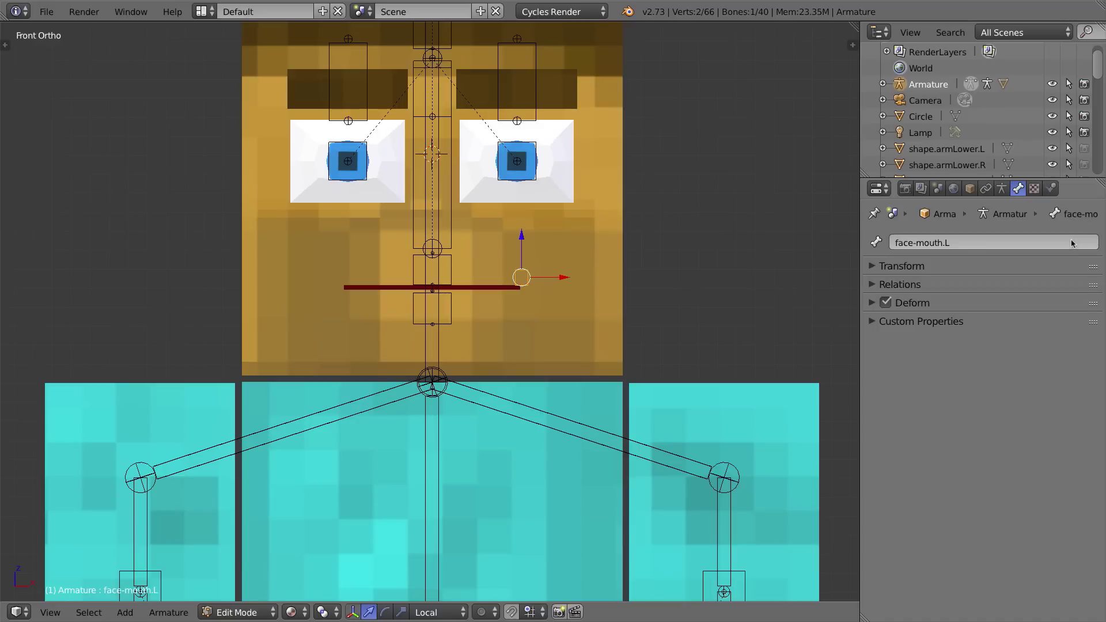
Duplicate the face-mouth.L bone along the X axis to the character's right mouth corner.
key("e")
key("x")
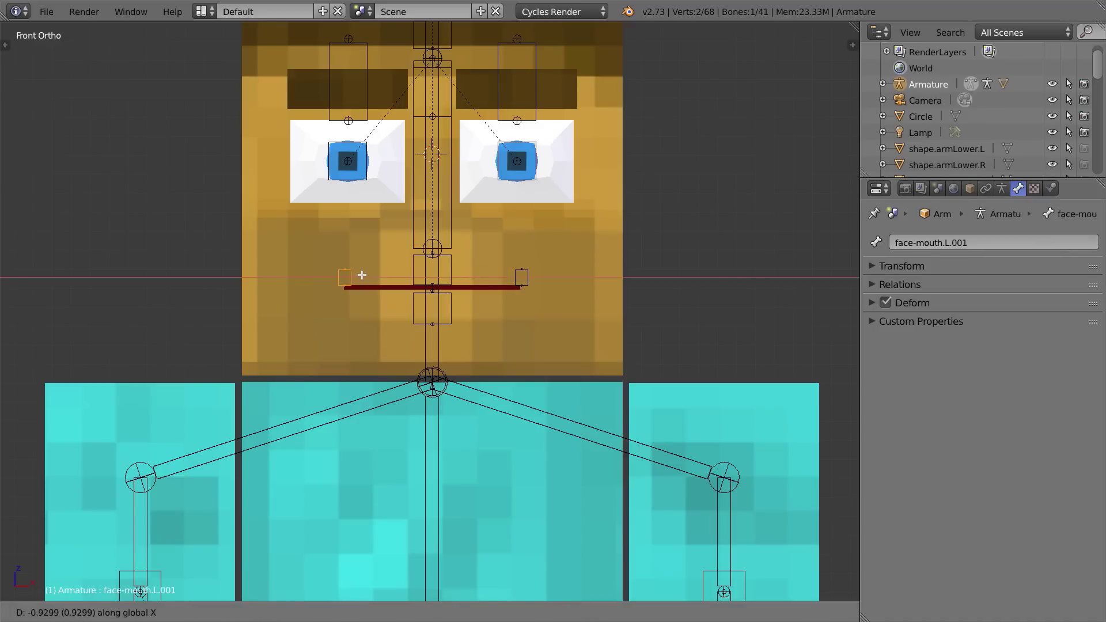
left_click(361, 274)
Rename the copied bone at the right mouth corner face-mouth.R.
left_click(991, 242)
key("End")
key("Left")
key("Left")
key("Left")
key("Left")
key("shift+Left")
type("R")
key("Delete")
key("Delete")
key("Delete")
key("Delete")
key("Return")
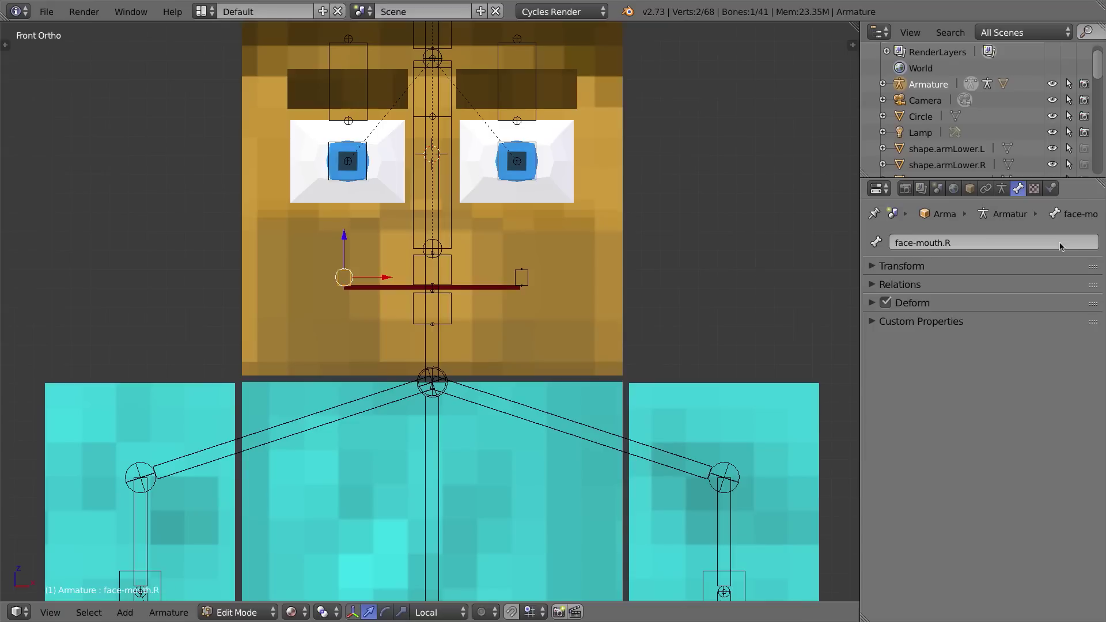
Turn off Deform for the face-eyelid.R, face-angry-sad, face-brows and face-eyelid.L bones.
middle_click_drag(472, 245, 422, 258)
scroll(455, 256, "up", 5, "shift")
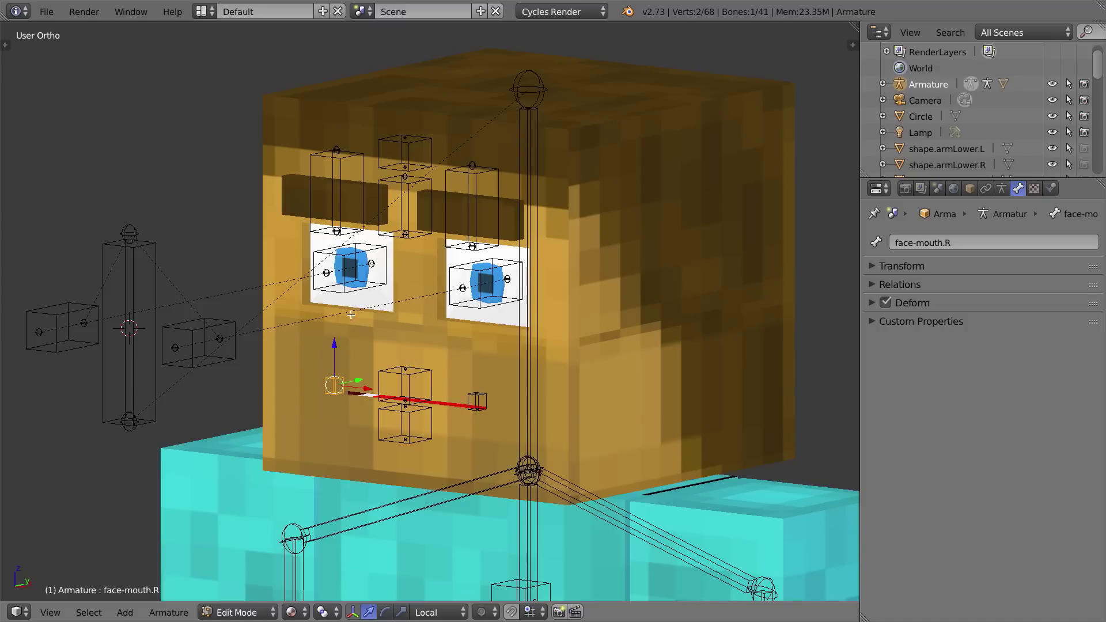
right_click(339, 154)
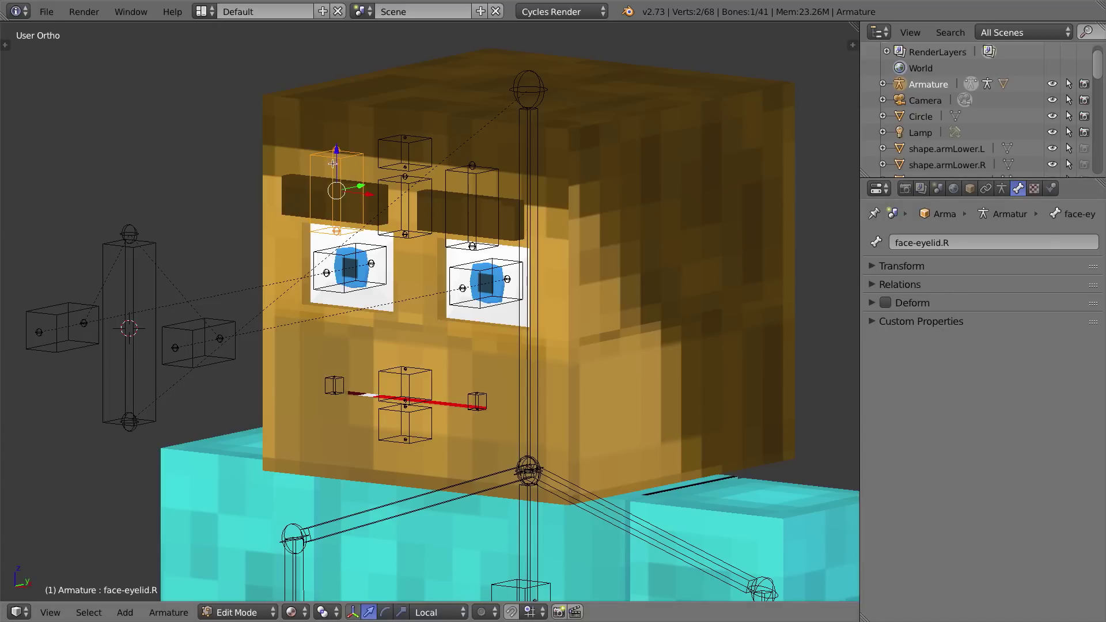
right_click(402, 148)
left_click(880, 302)
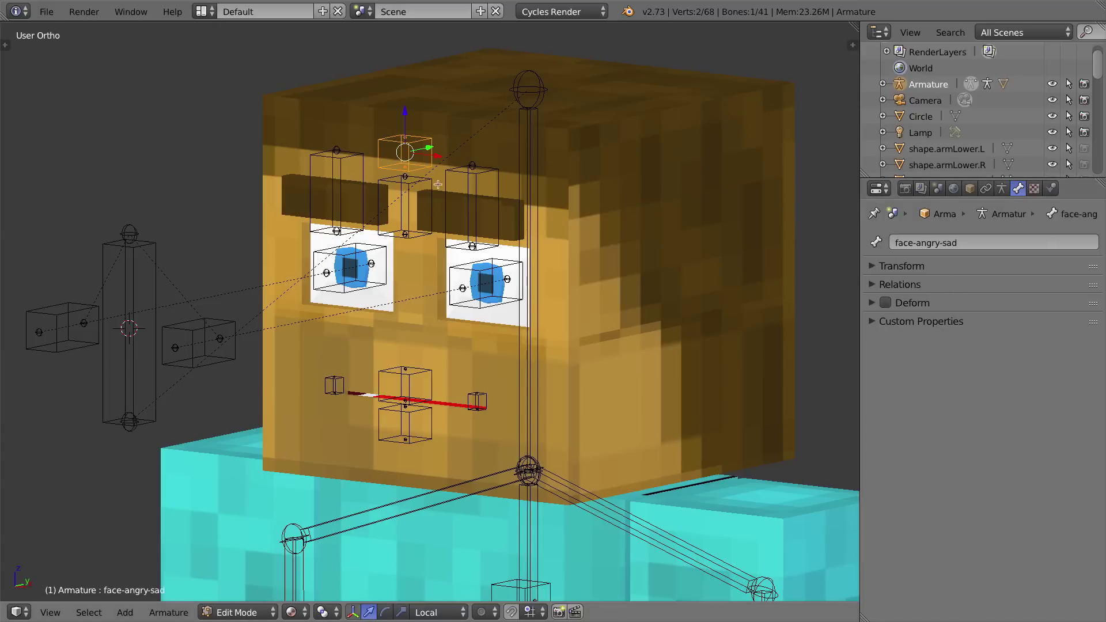
right_click(401, 177)
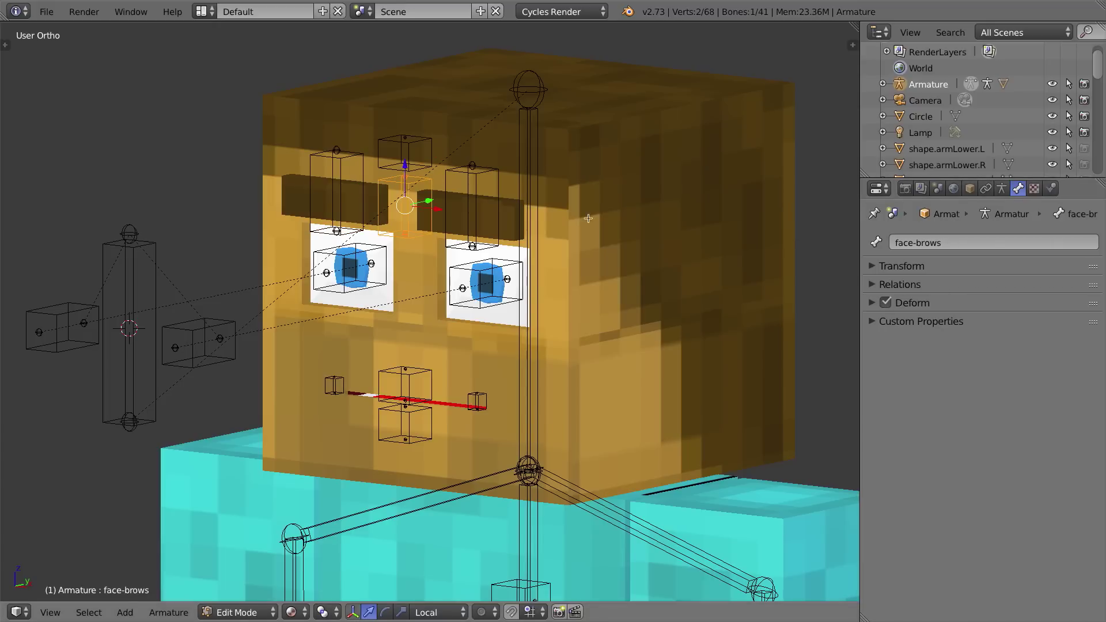
right_click(442, 180)
left_click(885, 303)
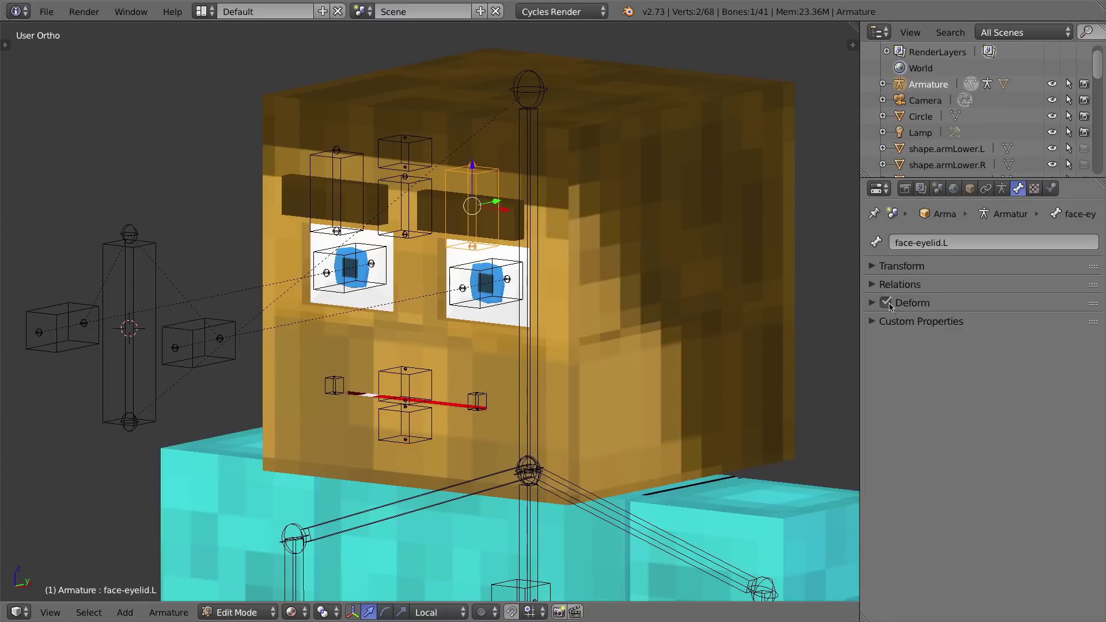
Turn off Deform for the face-mouth.R, face-lips, face-jaw and face-mouth.L bones.
right_click(335, 381)
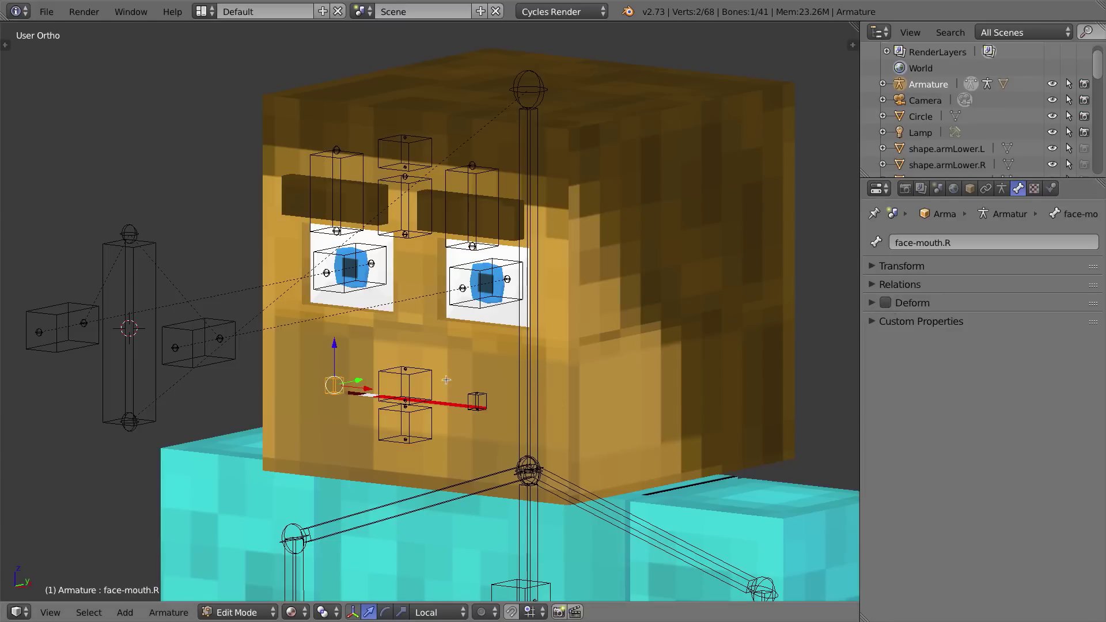
right_click(428, 375)
left_click(885, 303)
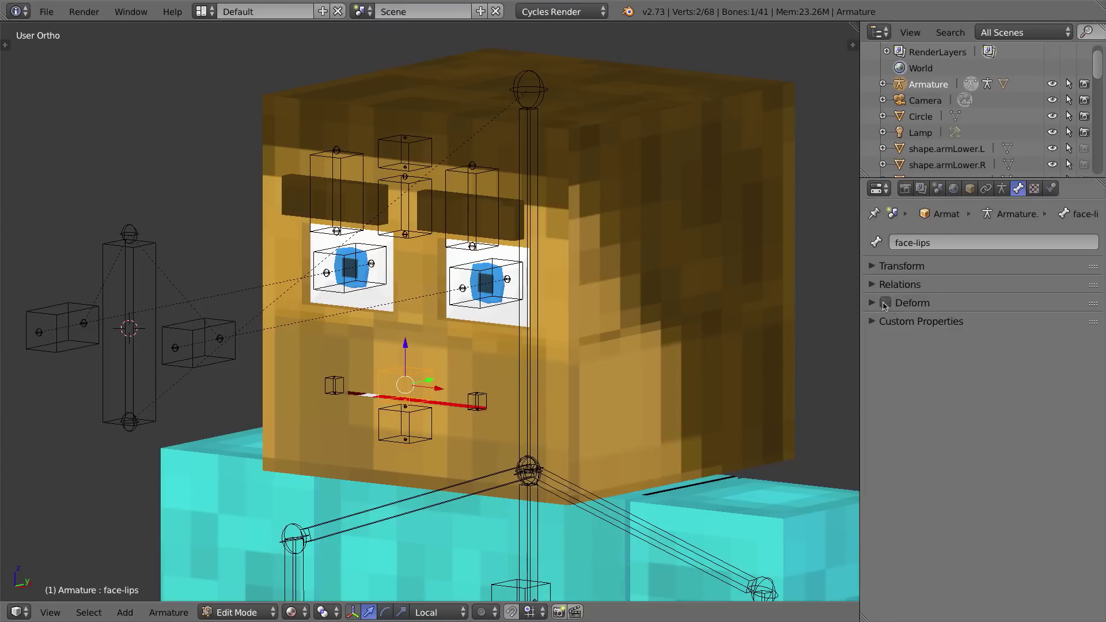
right_click(427, 415)
left_click(885, 303)
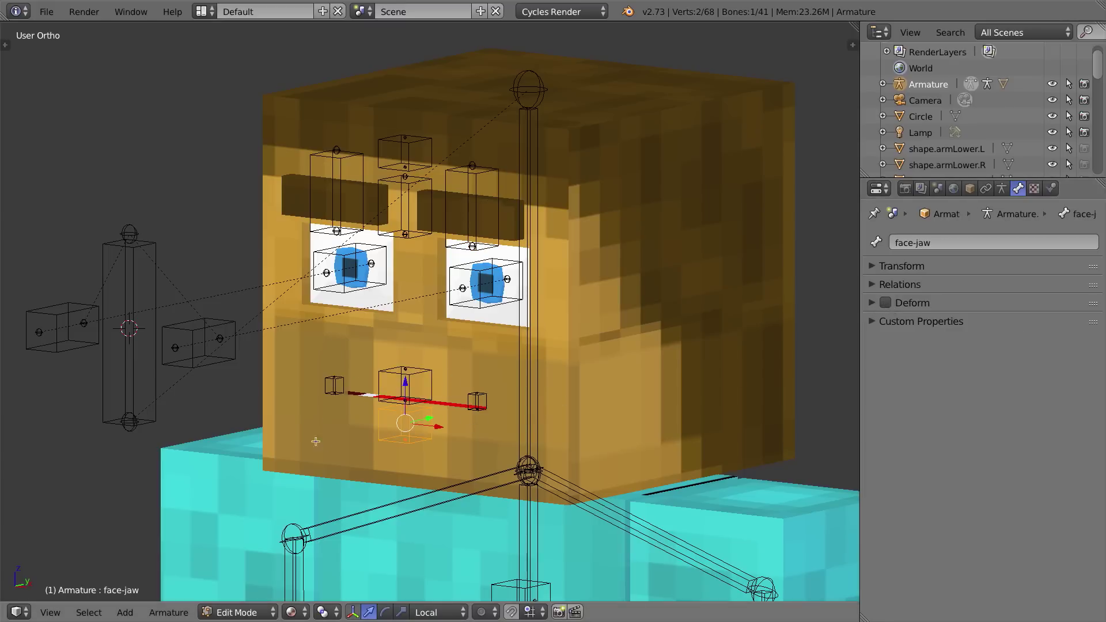
right_click(477, 401)
left_click(886, 303)
Parent the eyelid, brows, angry-sad, lips and both mouth-corner face bones to the head bone with Keep Offset.
middle_click_drag(425, 311, 436, 259)
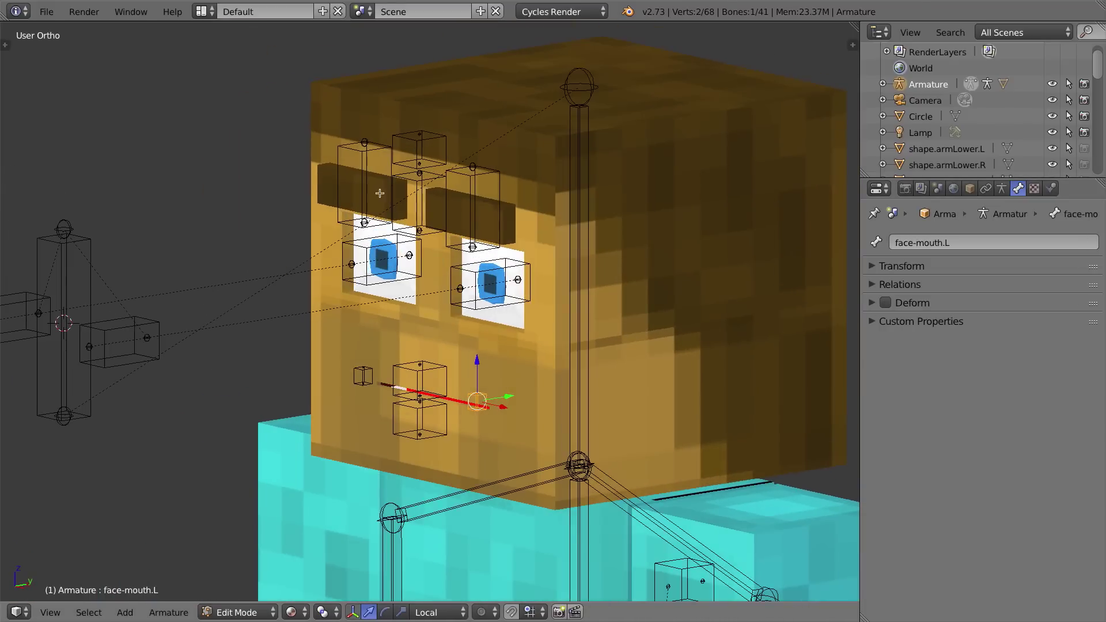
right_click(380, 147)
right_click(409, 141, "shift")
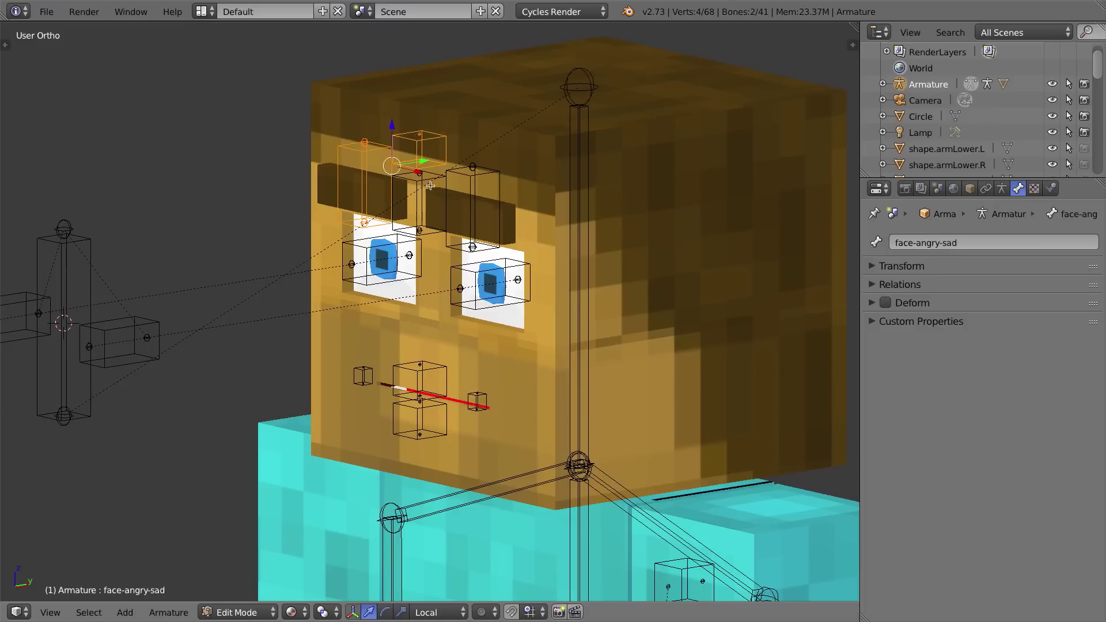
right_click(425, 192, "shift")
right_click(466, 186, "shift")
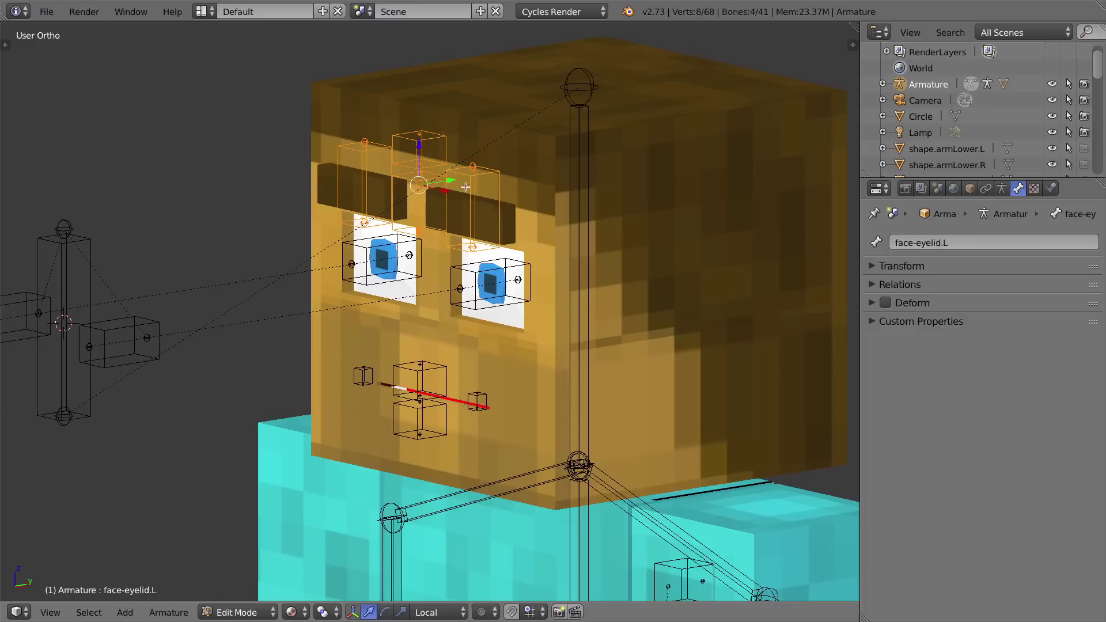
right_click(440, 392, "shift")
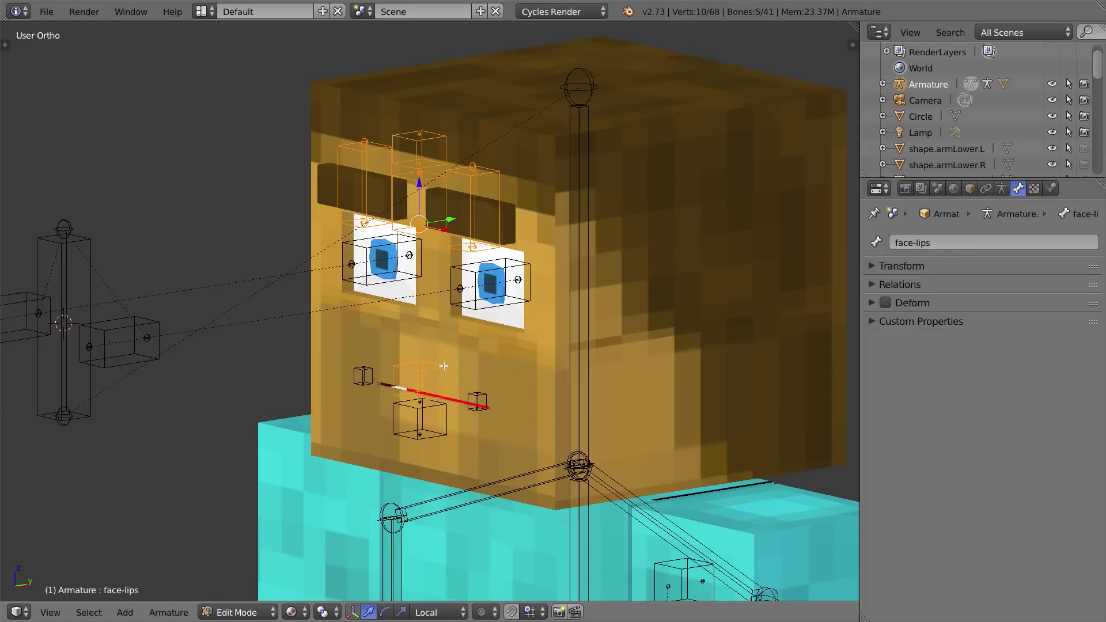
right_click(476, 398, "shift")
right_click(369, 375, "shift")
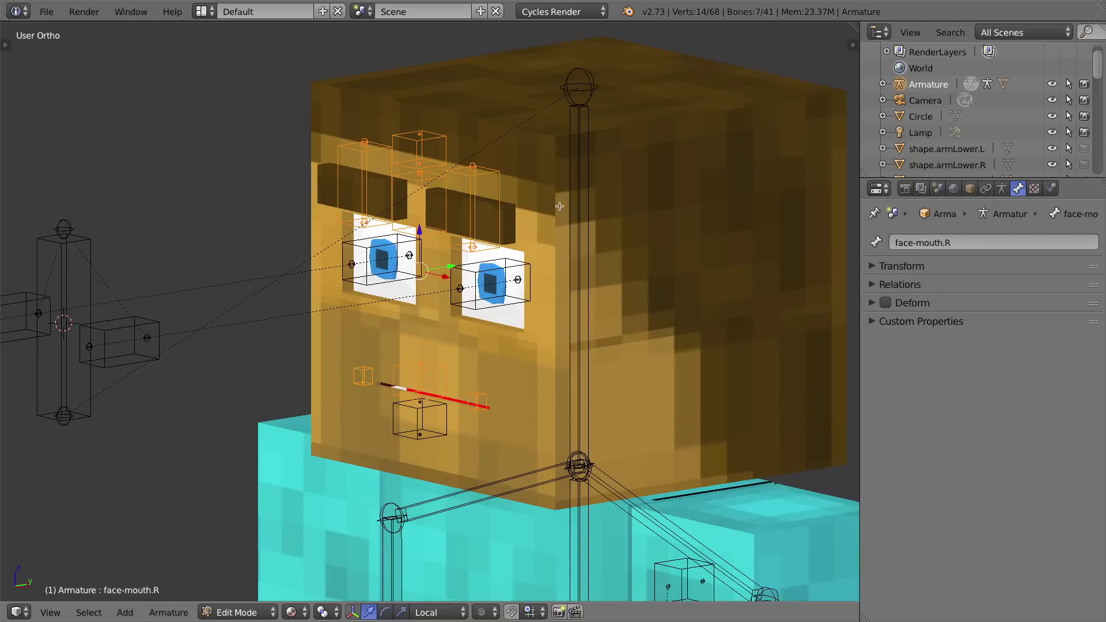
right_click(580, 185, "shift")
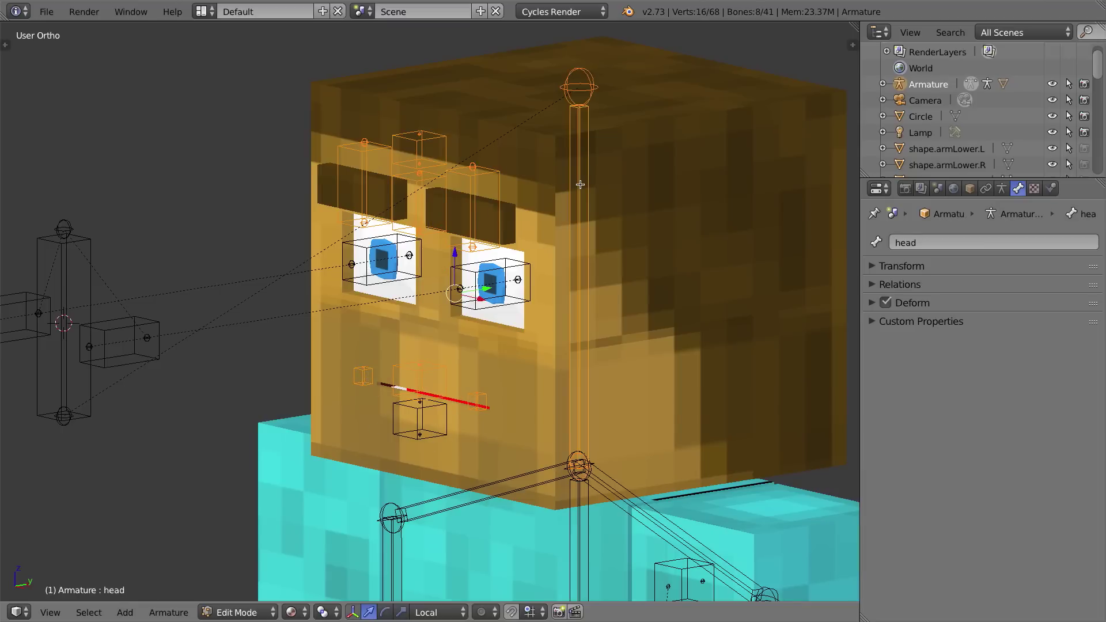
key("ctrl+p")
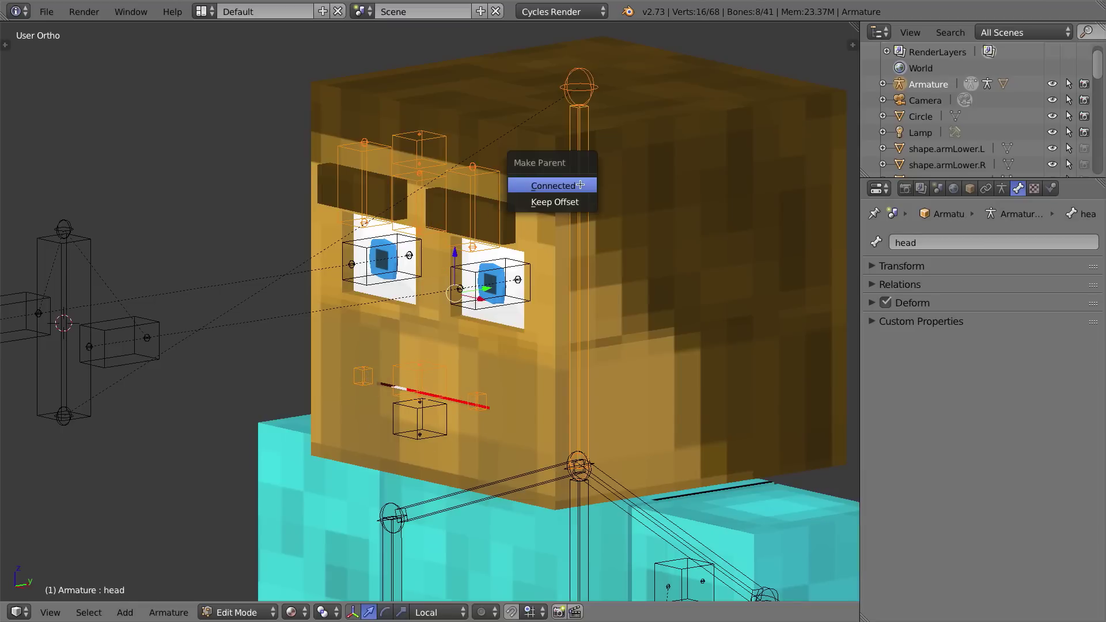
left_click(555, 202)
Try moving the face-lips bone forward along Y, away from the face, and undo the move.
right_click(418, 411)
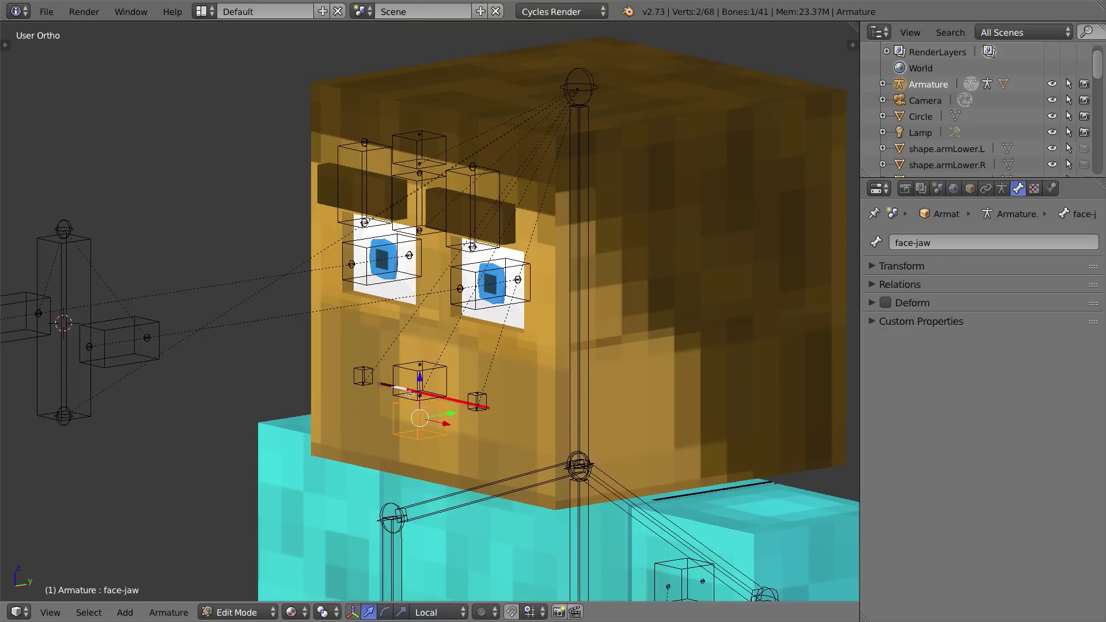
right_click(438, 373)
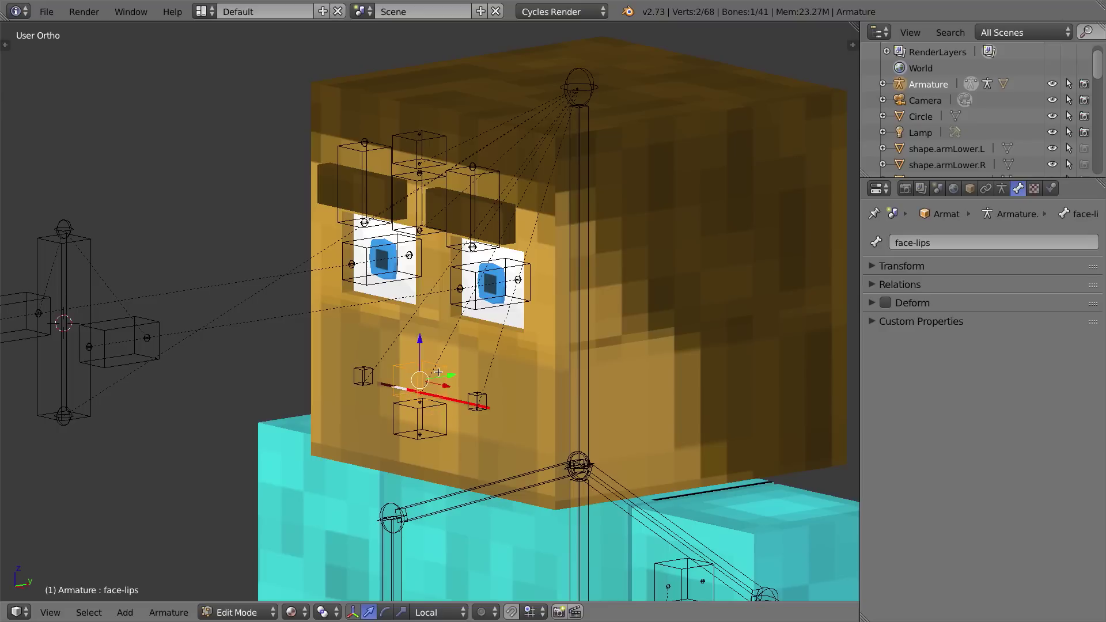
middle_click_drag(455, 371, 429, 375)
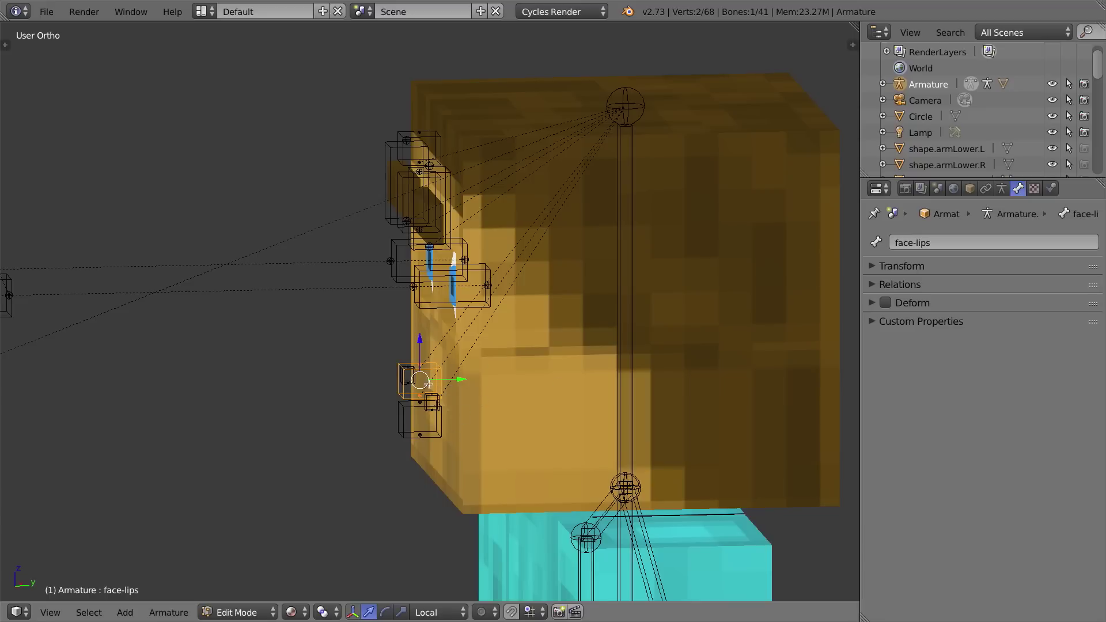
left_click_drag(460, 378, 353, 505)
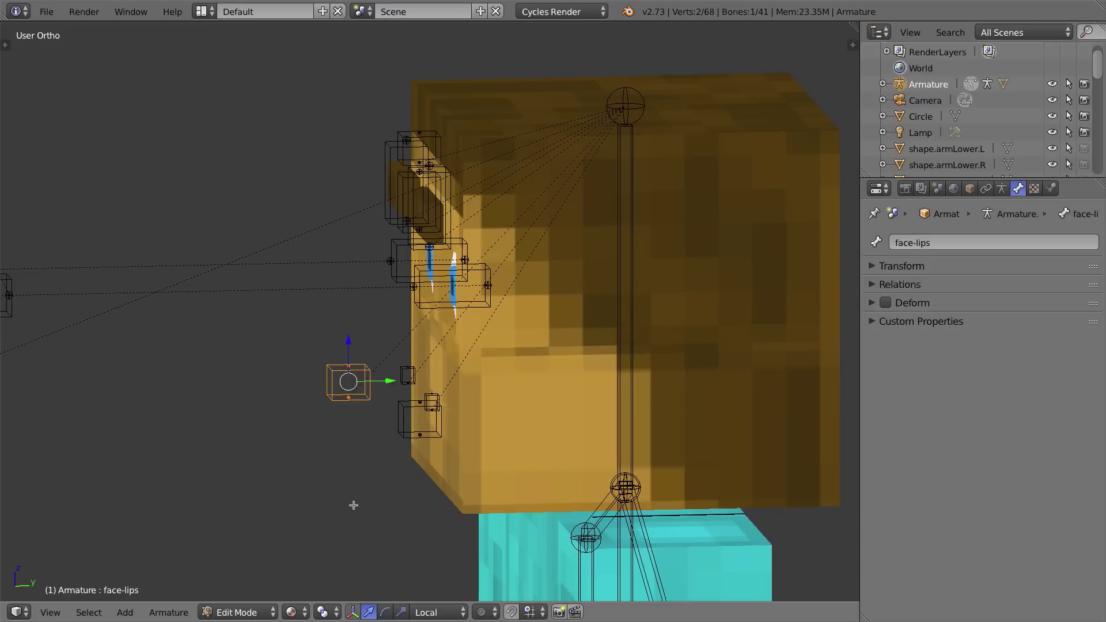
right_click(416, 424)
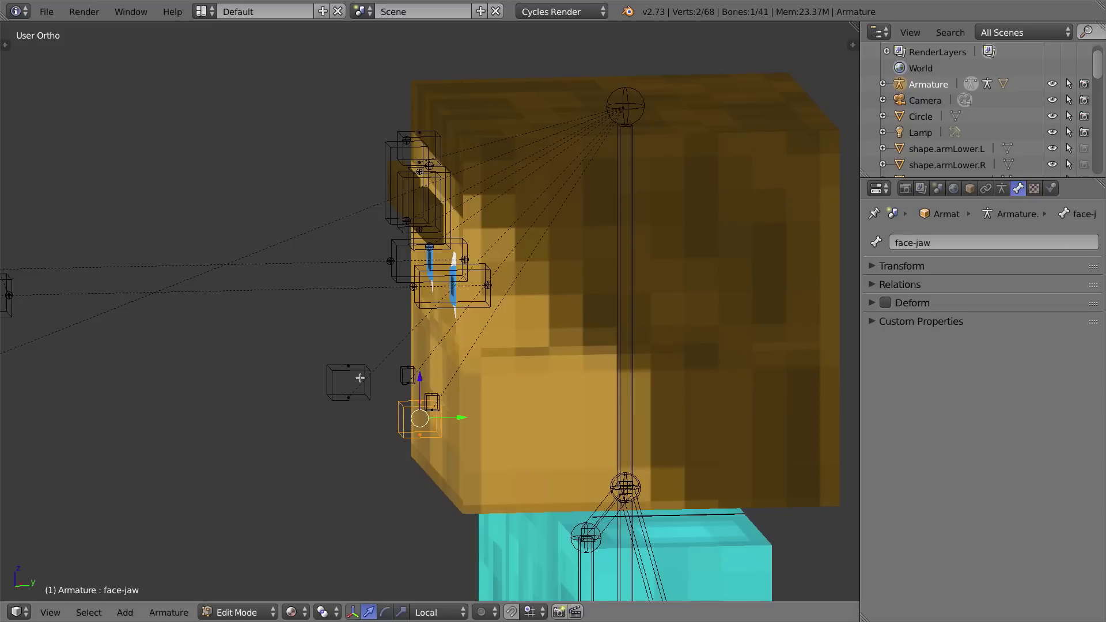
key("ctrl+z")
key("ctrl+z")
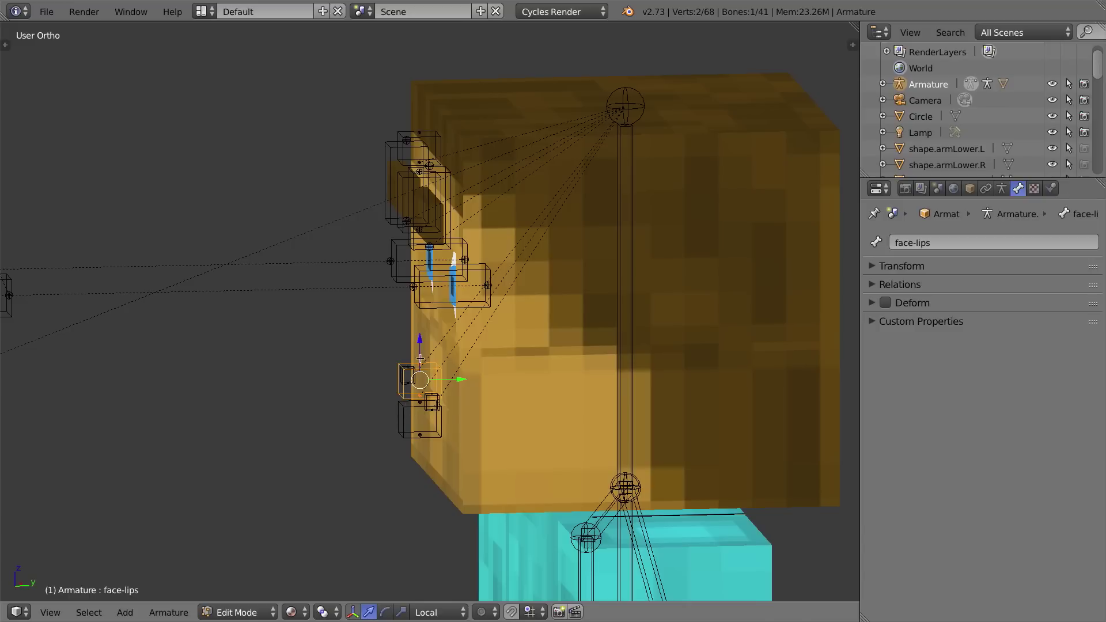
Parent the face-jaw bone to the face-lips bone with Keep Offset.
right_click(401, 433)
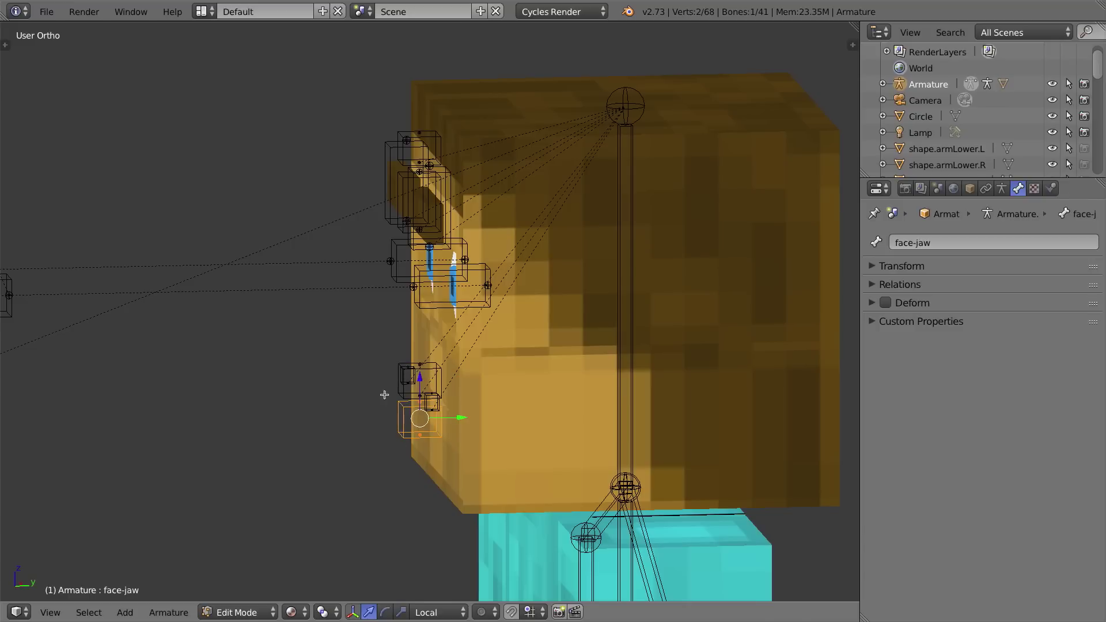
middle_click_drag(385, 395, 398, 392)
right_click(410, 374, "shift")
key("ctrl+p")
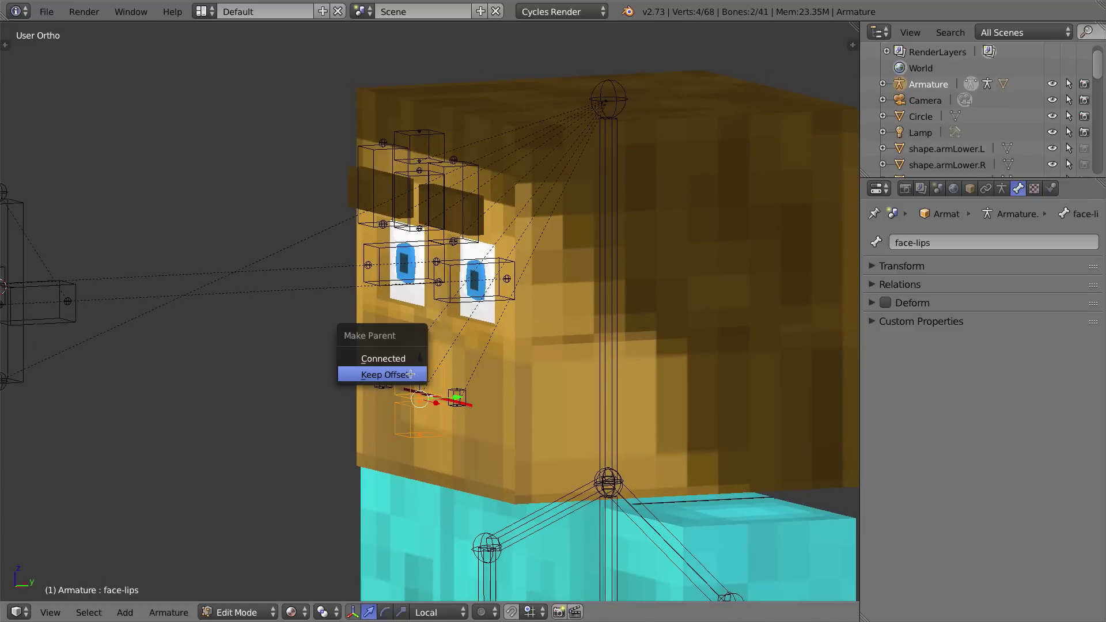
left_click(410, 374)
middle_click_drag(422, 454, 554, 446)
middle_click_drag(363, 477, 410, 475, "shift")
middle_click_drag(557, 409, 481, 410)
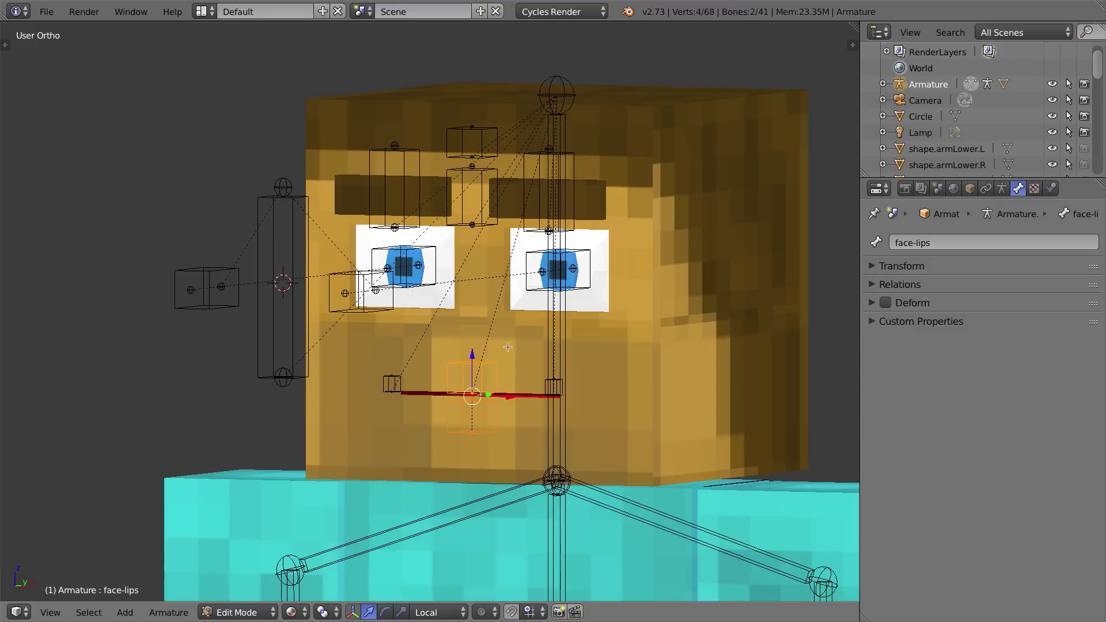
right_click(285, 214)
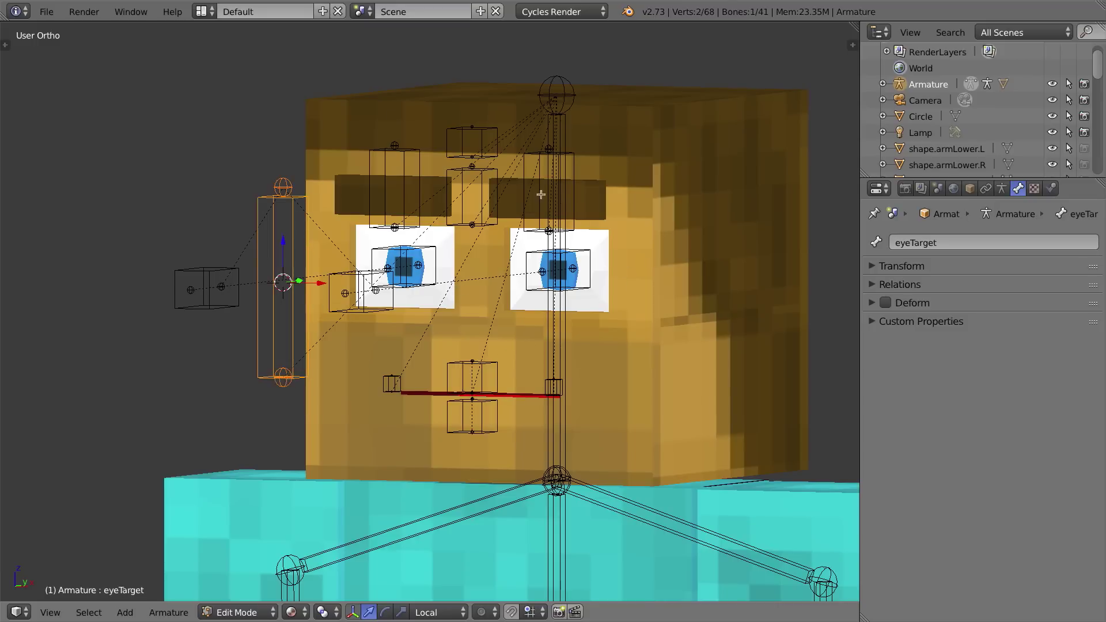
right_click(404, 172)
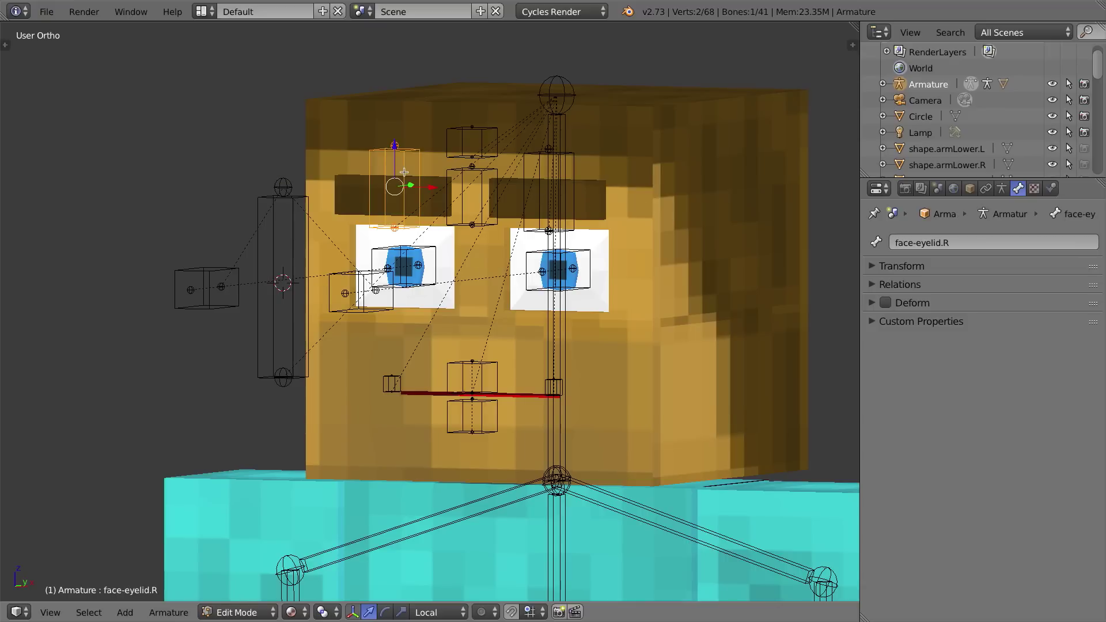
right_click(480, 140)
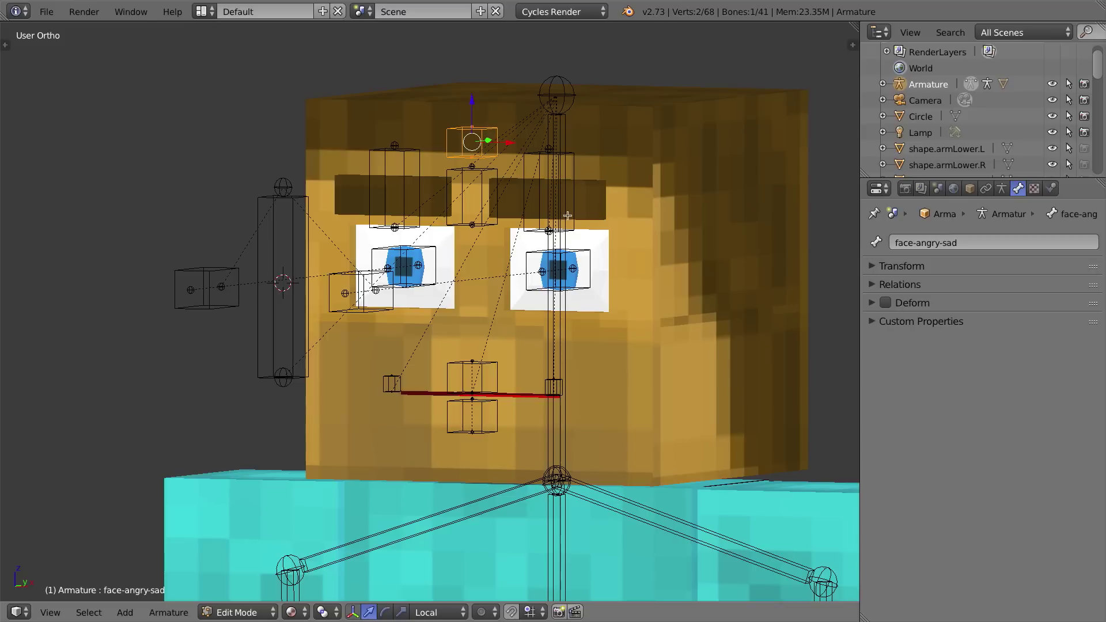